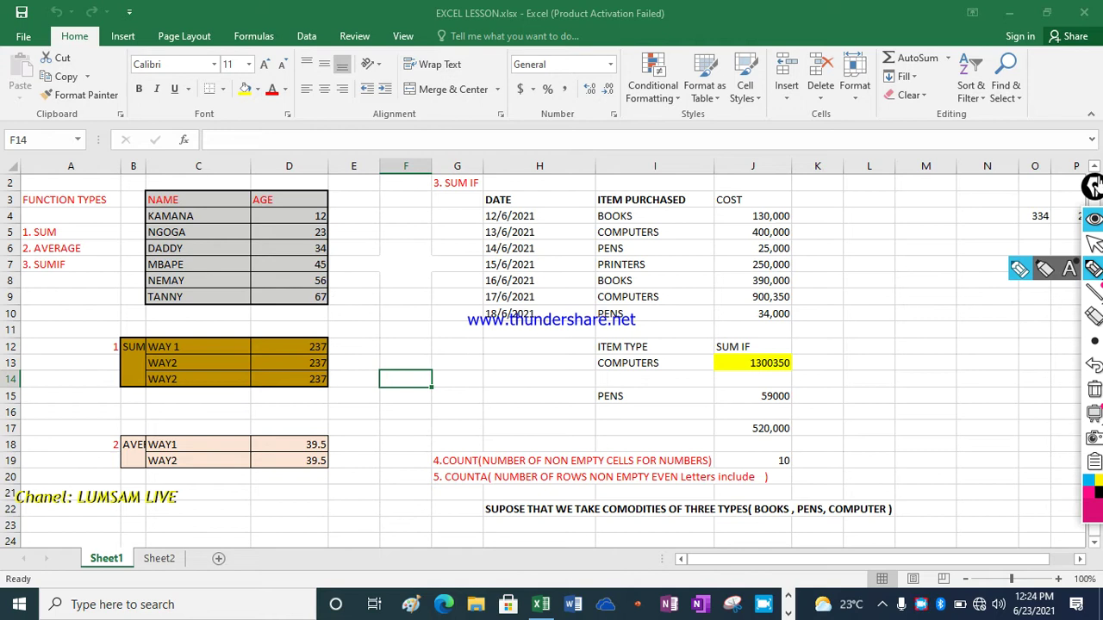
# Narrow column A slightly and begin a new formula in D12 with '='.
pyautogui.click(1093, 243)
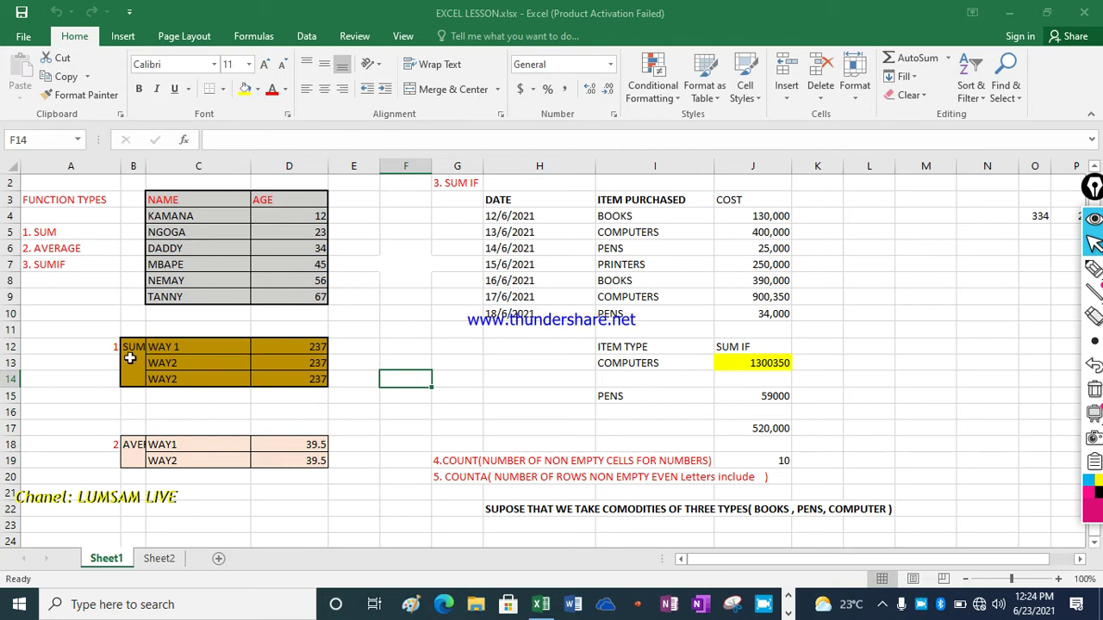
pyautogui.moveTo(120, 166)
pyautogui.mouseDown()
pyautogui.moveTo(110, 170)
pyautogui.moveTo(151, 168)
pyautogui.mouseUp()
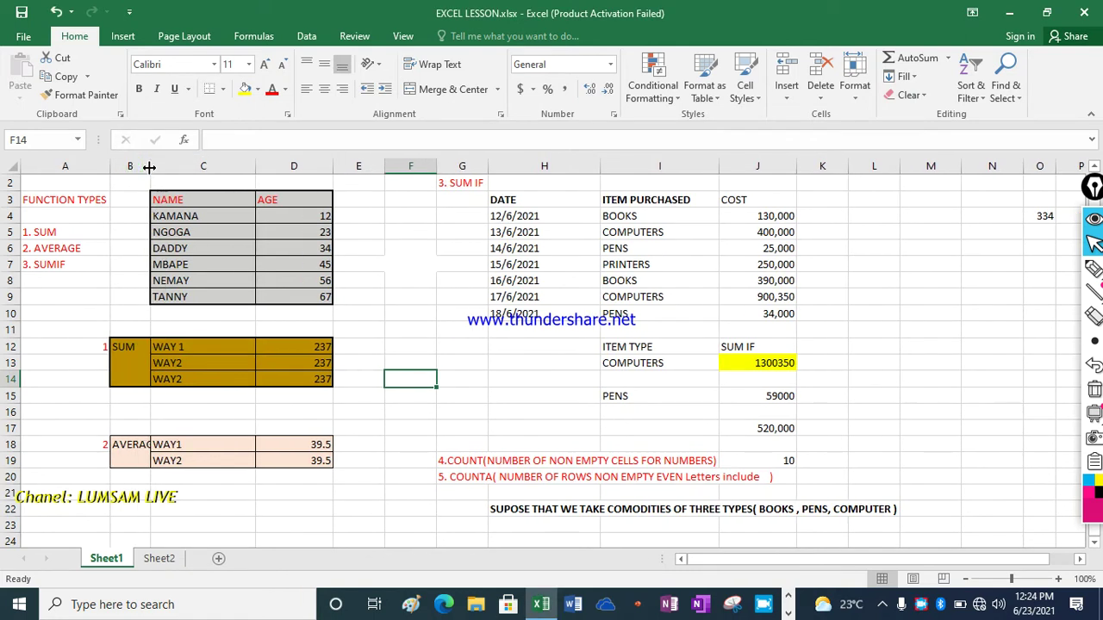
pyautogui.click(177, 346)
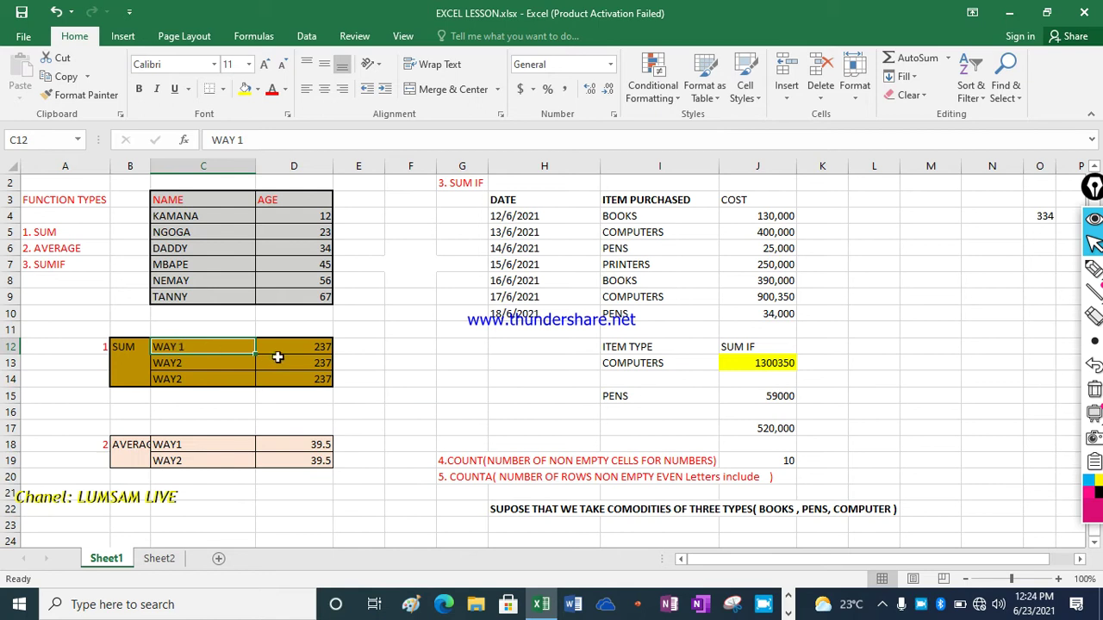
pyautogui.click(311, 346)
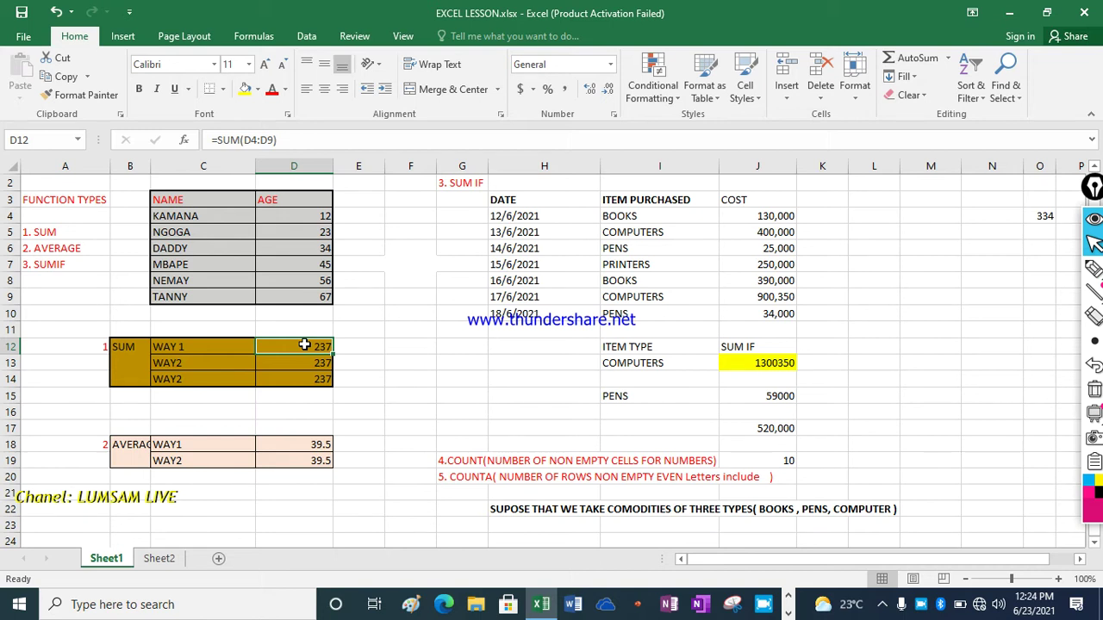
pyautogui.write('=s')
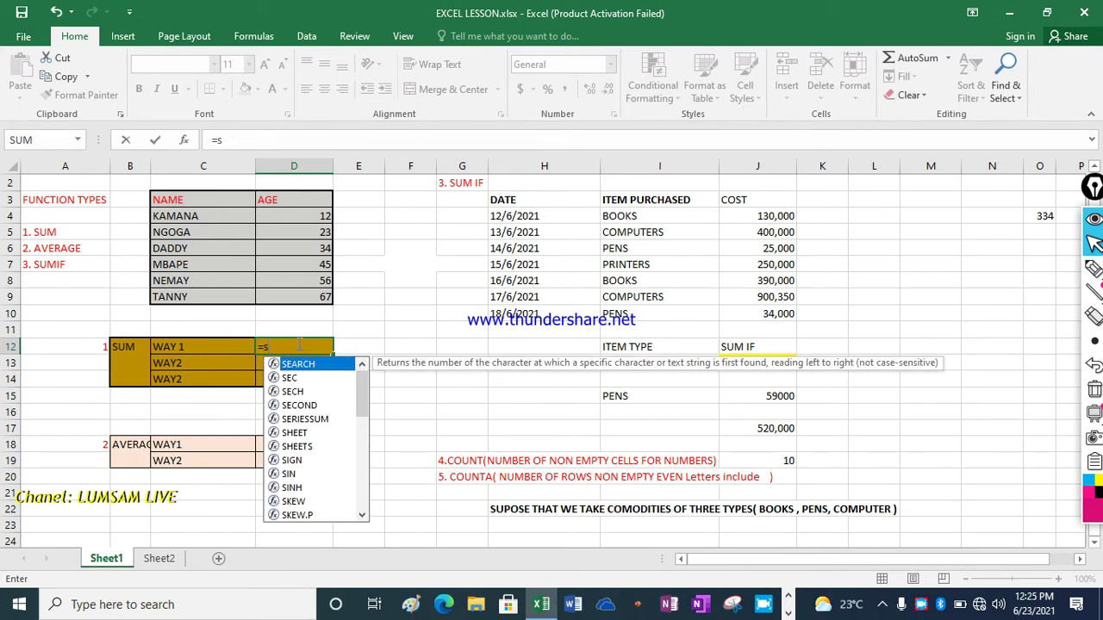
# Complete D12 as =sum(D4:D9) to total the six ages, giving 237.
pyautogui.write('um')
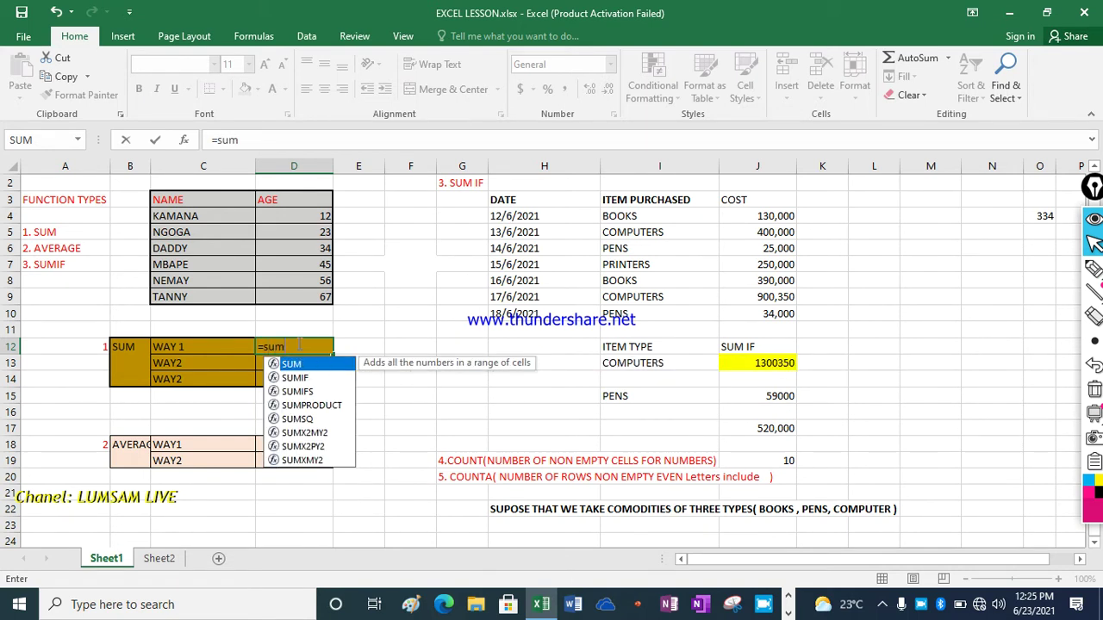
pyautogui.write('(')
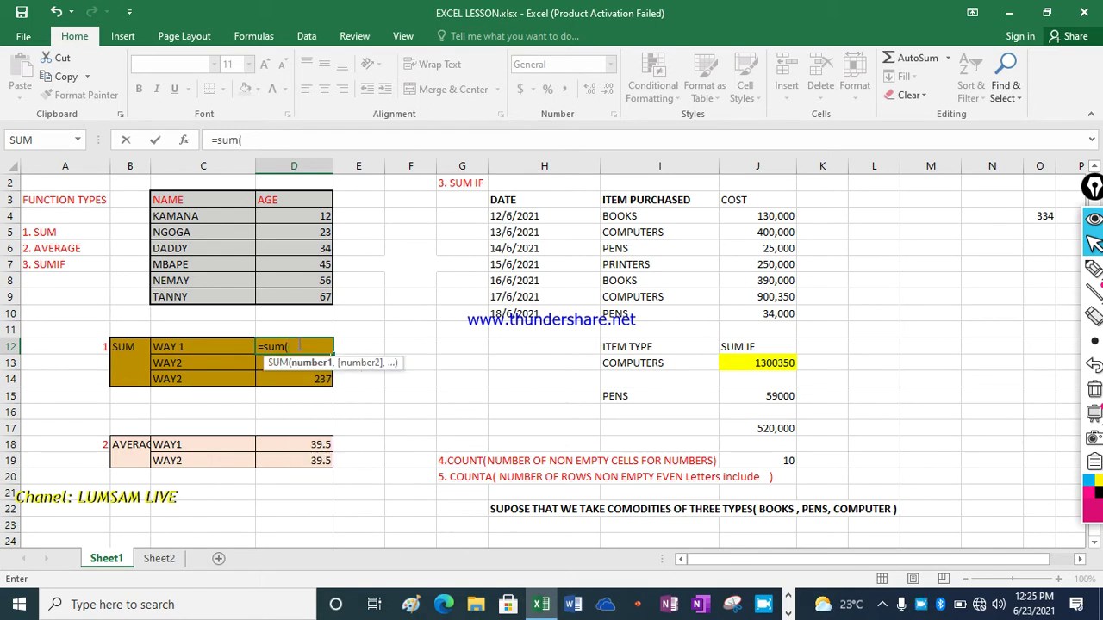
pyautogui.click(322, 216)
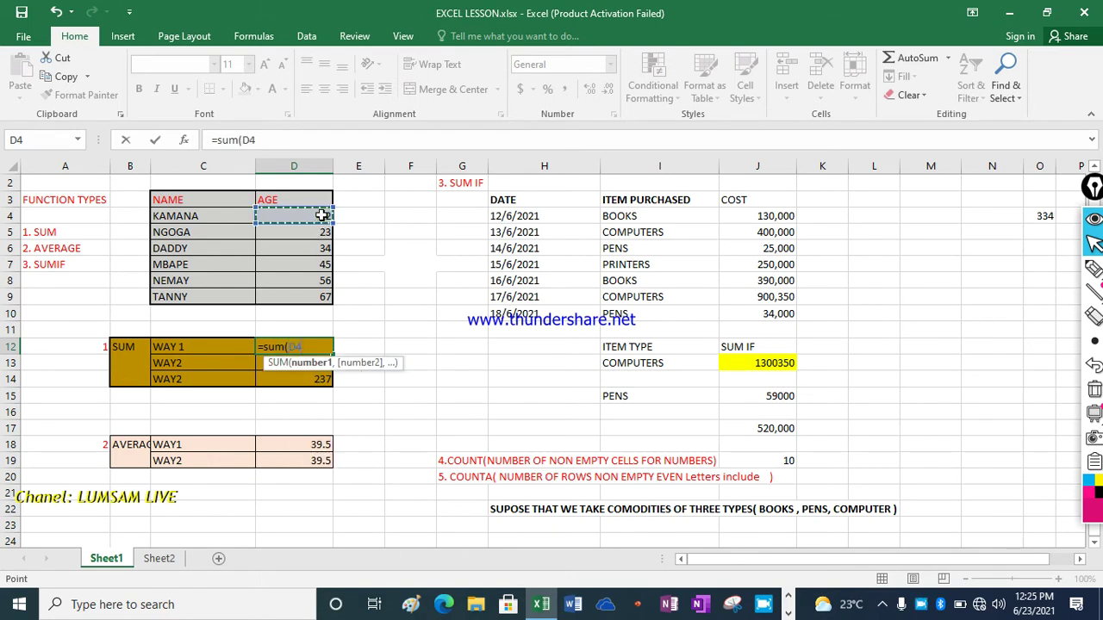
pyautogui.moveTo(322, 221); pyautogui.dragTo(321, 294)
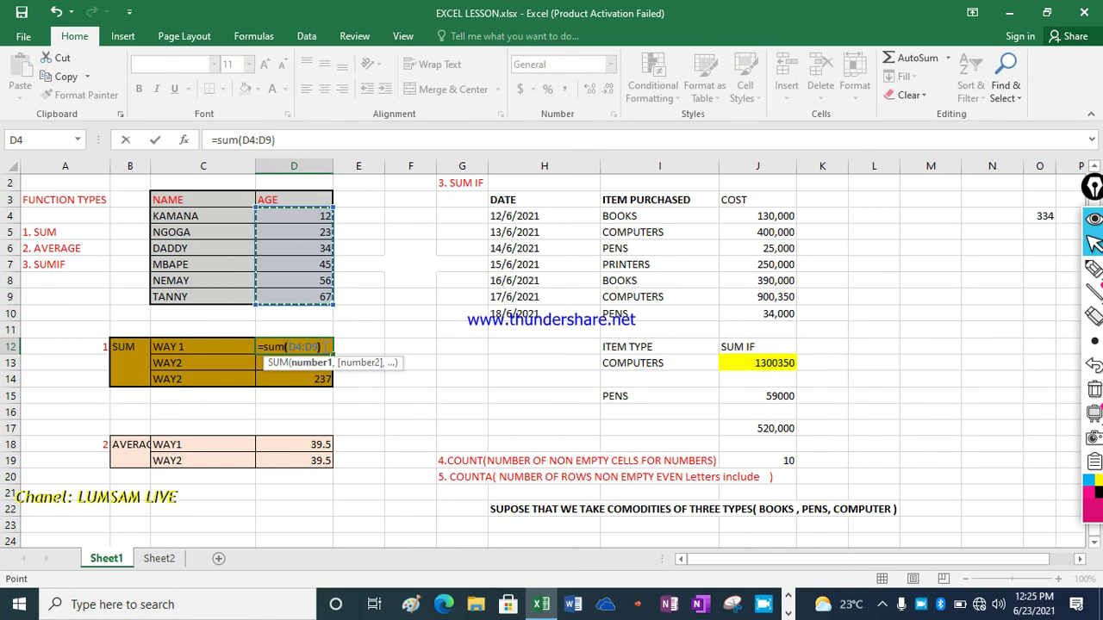
pyautogui.write(')')
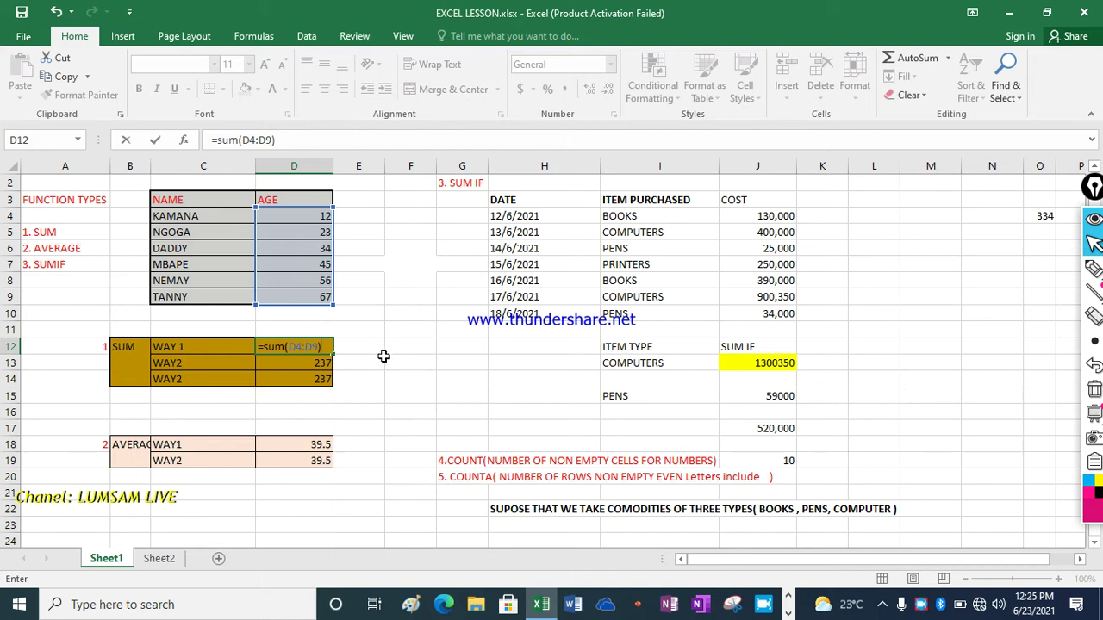
pyautogui.press('Return')
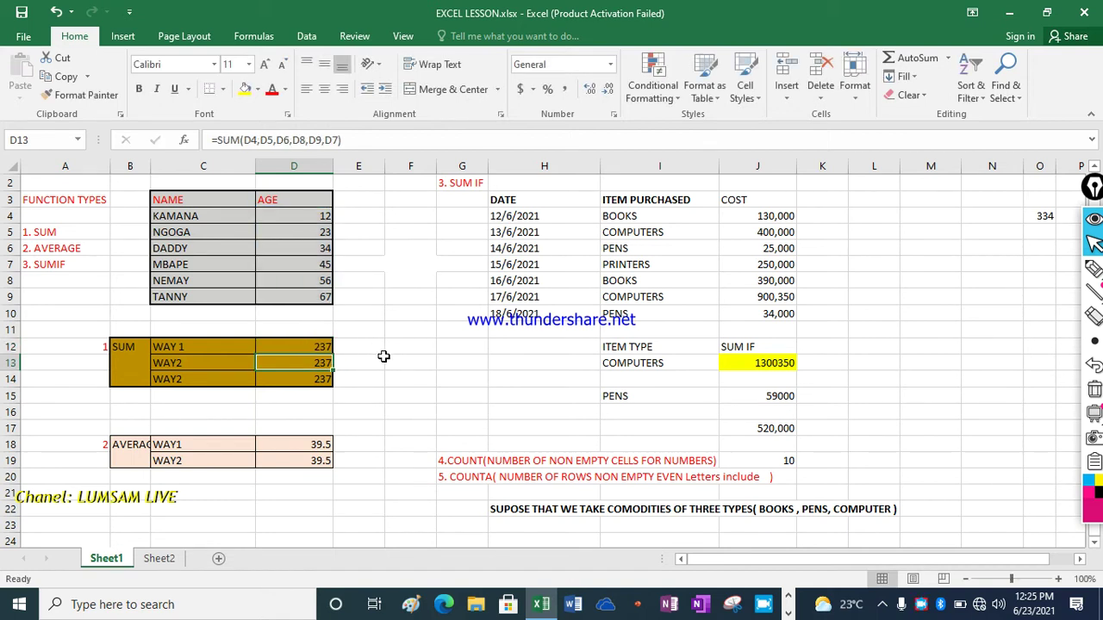
# Review the WAY formulas in D12 and D13, then start re-entering D13 with '='.
pyautogui.click(314, 347)
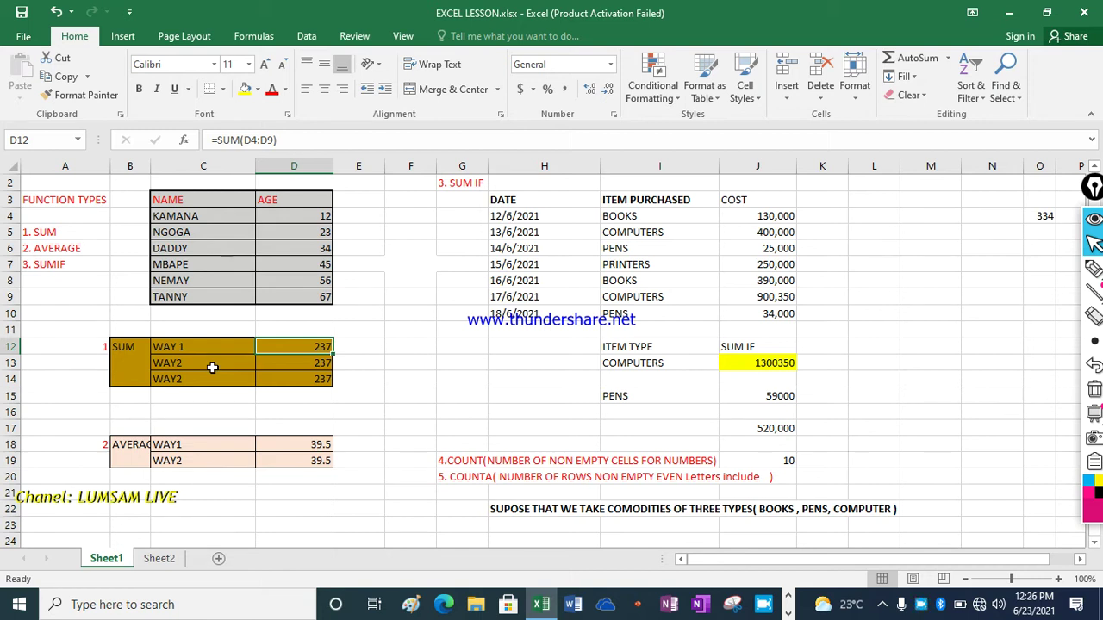
pyautogui.click(204, 365)
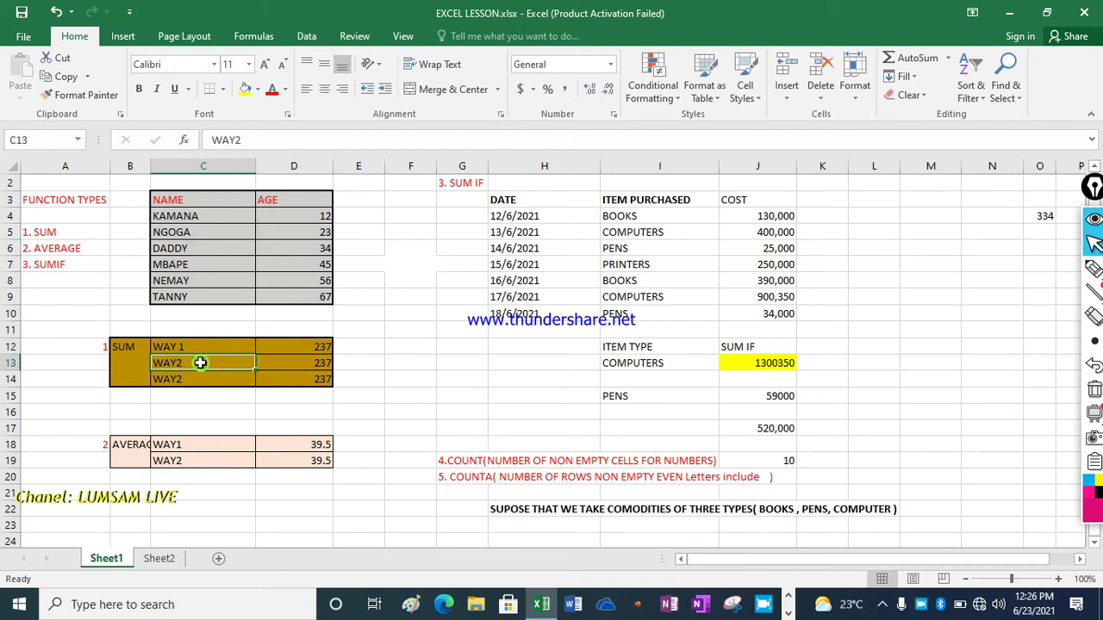
pyautogui.click(295, 363)
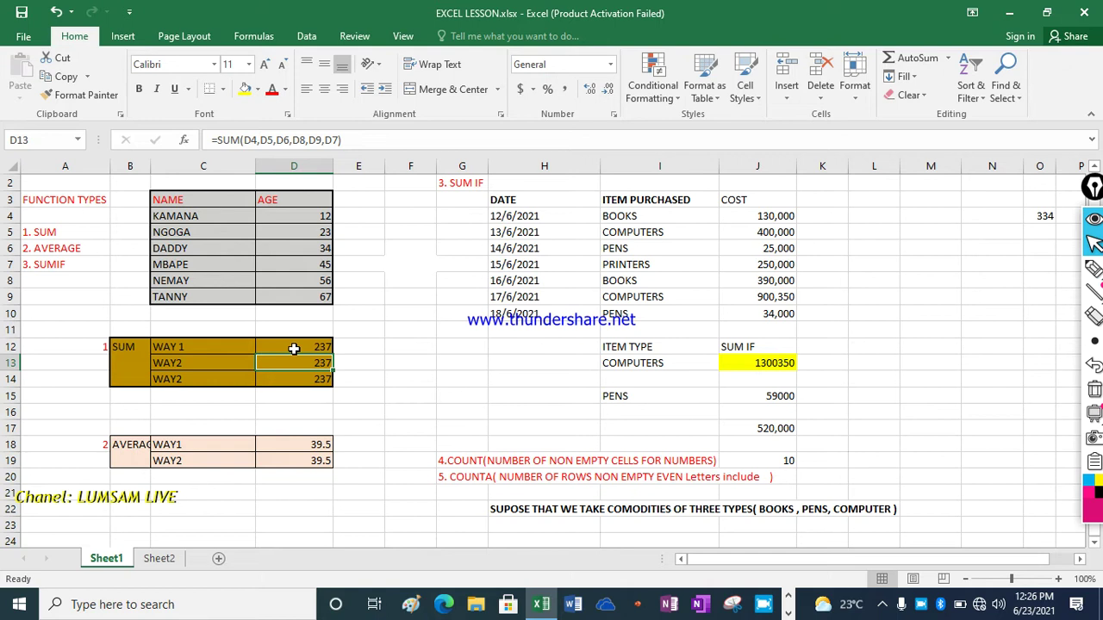
pyautogui.click(293, 365)
pyautogui.write('=')
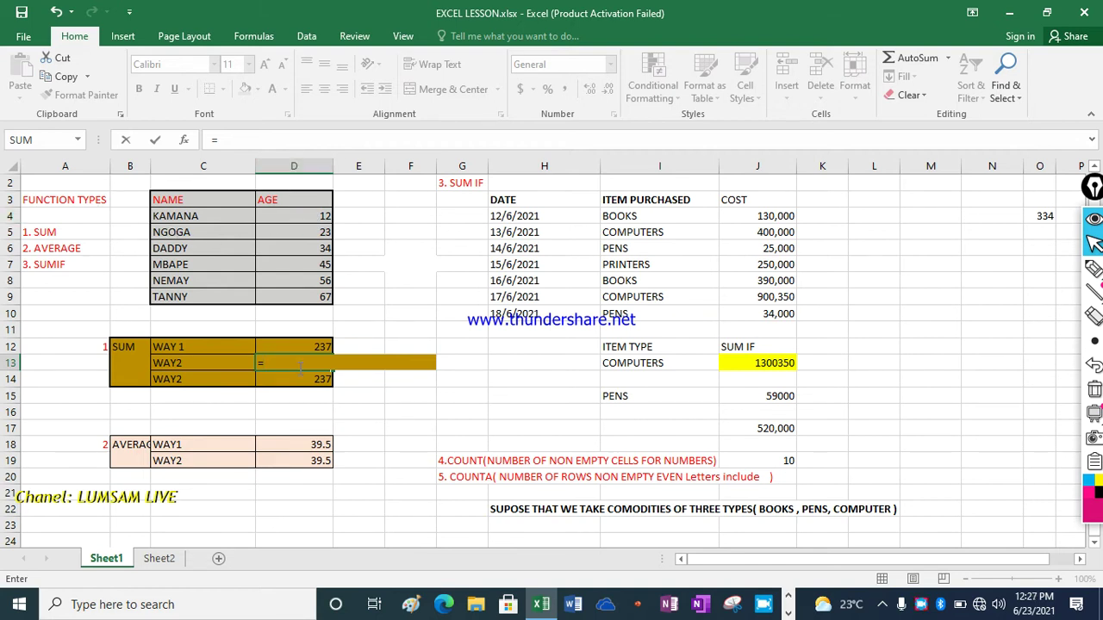
# Enter =D4+D5+D6+D7+D8+D9 in D13, adding the ages cell by cell to 237.
pyautogui.write('d4')
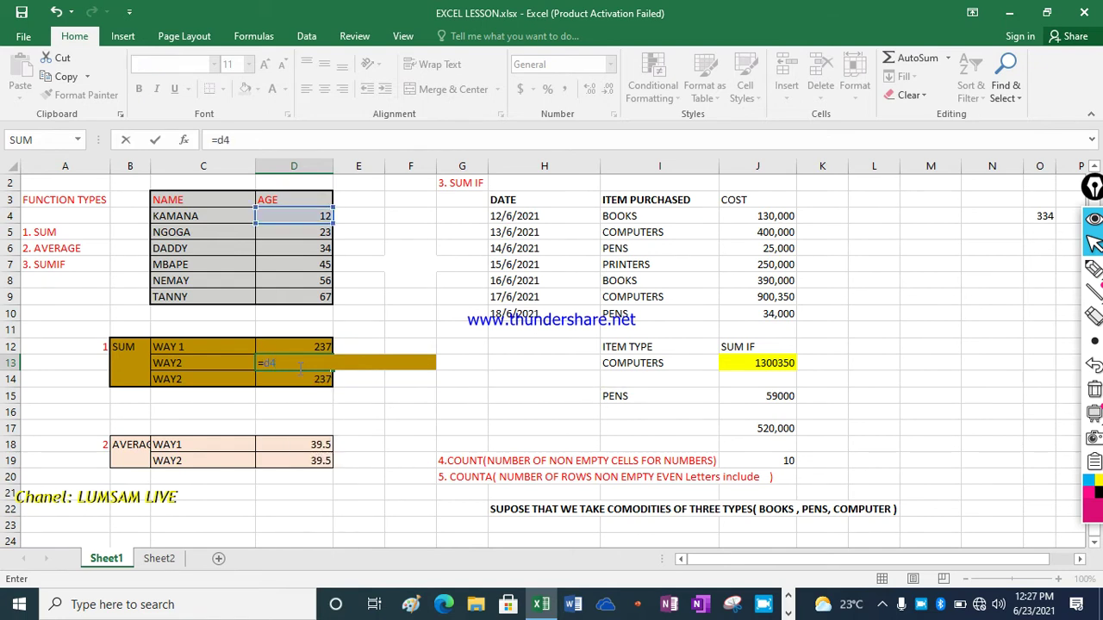
pyautogui.press('BackSpace')
pyautogui.press('BackSpace')
pyautogui.write('D')
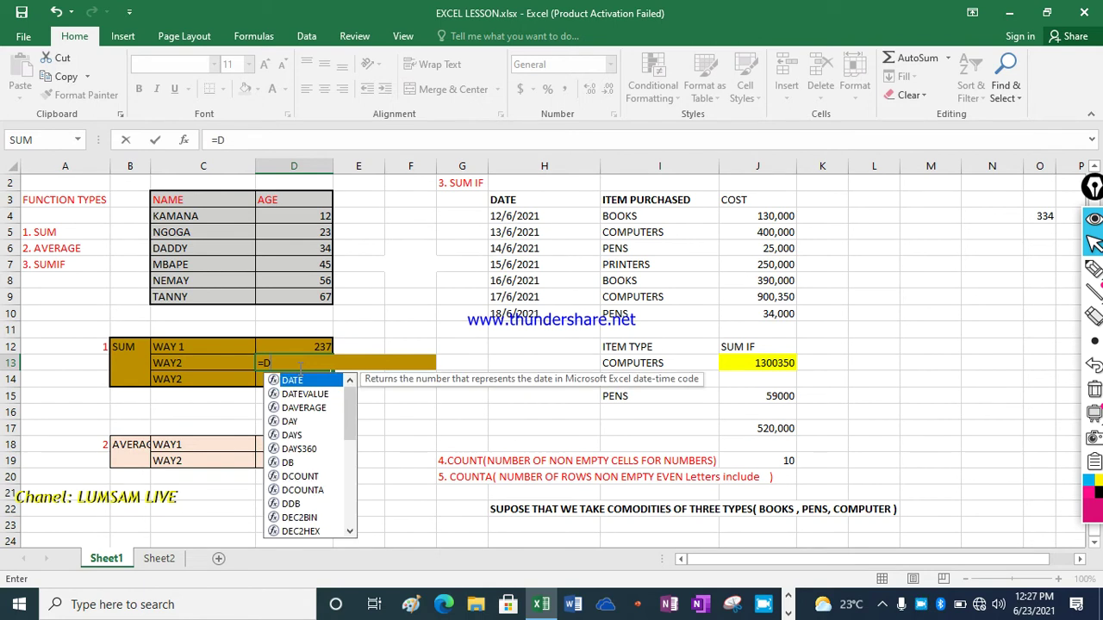
pyautogui.write('4+')
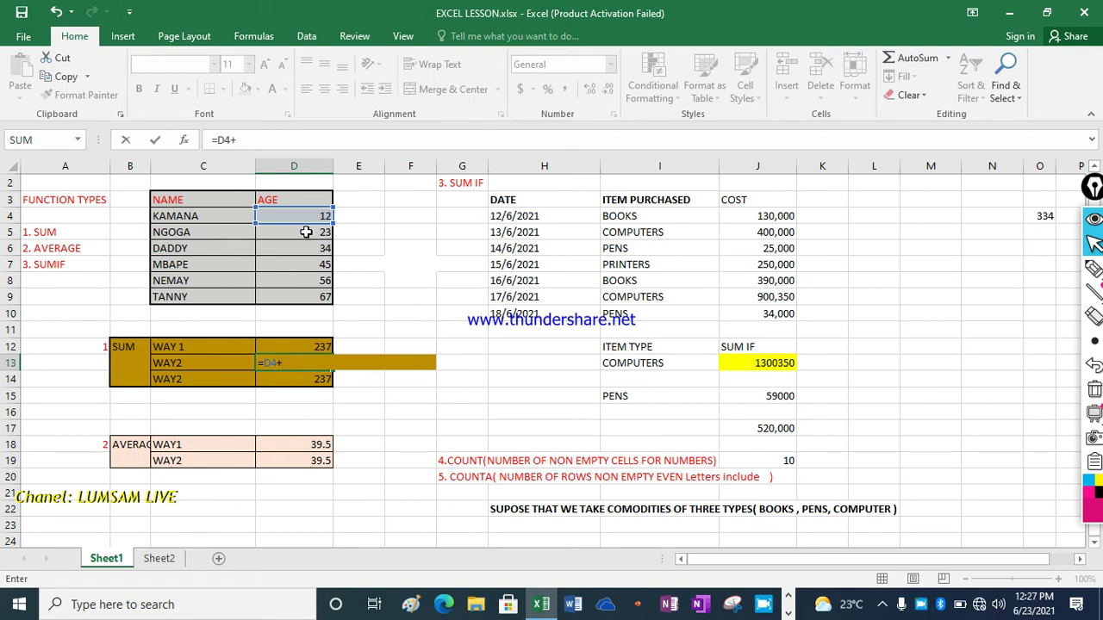
pyautogui.write('D5+')
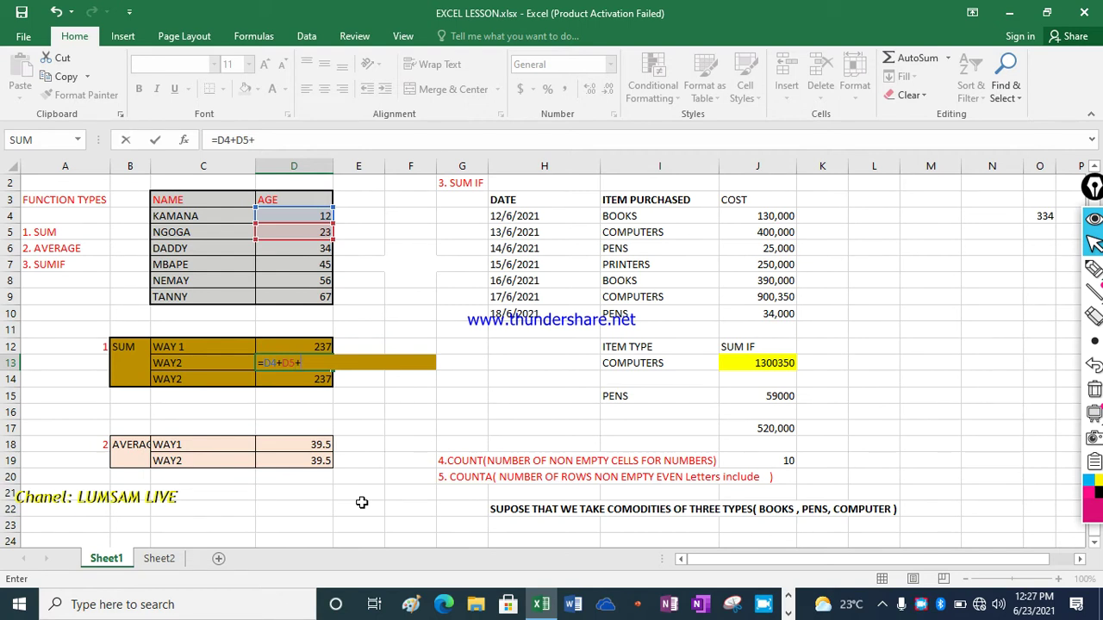
pyautogui.write('D6')
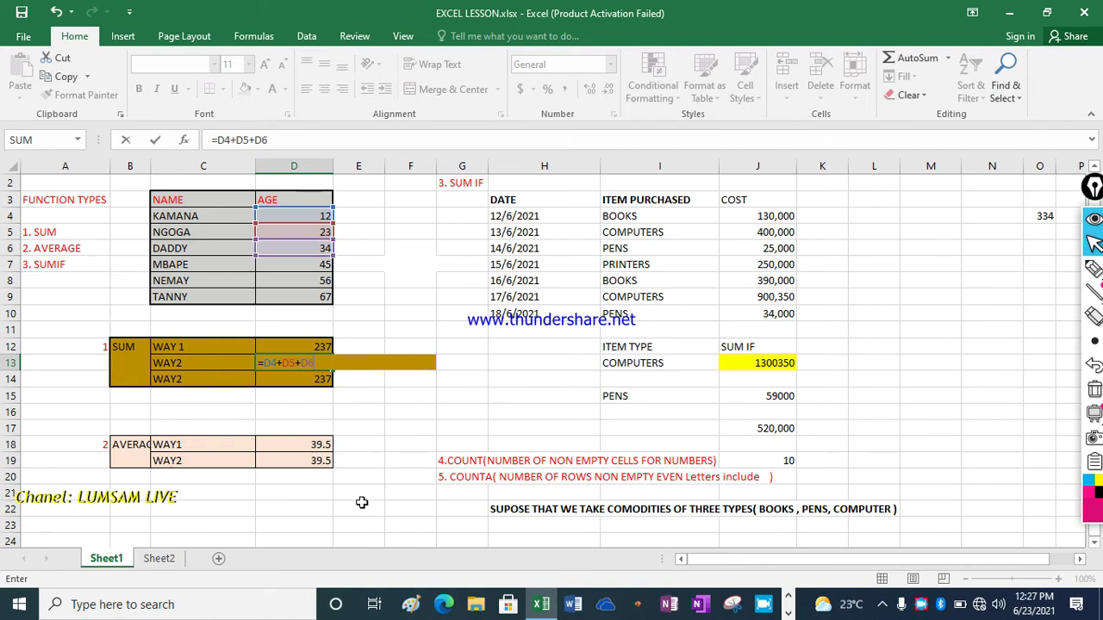
pyautogui.write('+')
pyautogui.write('D')
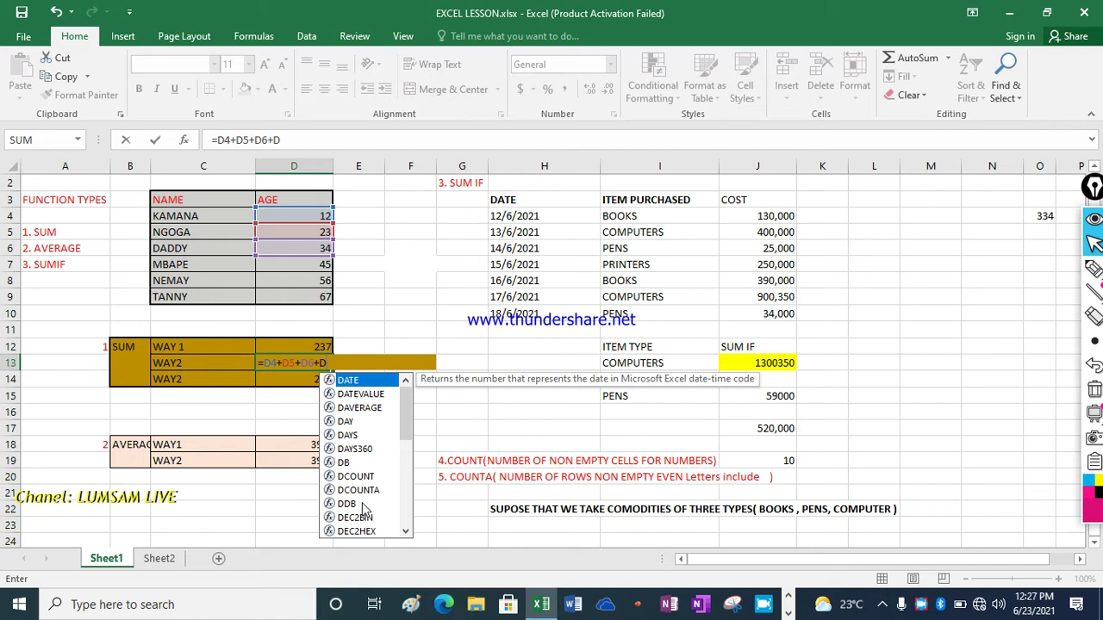
pyautogui.write('7+')
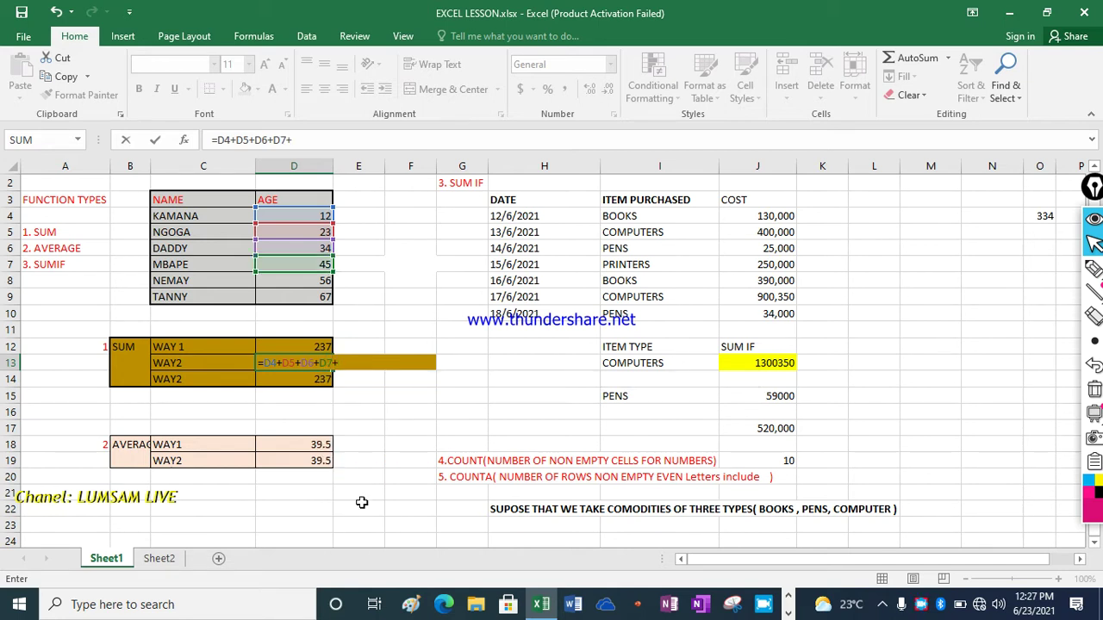
pyautogui.write('D8')
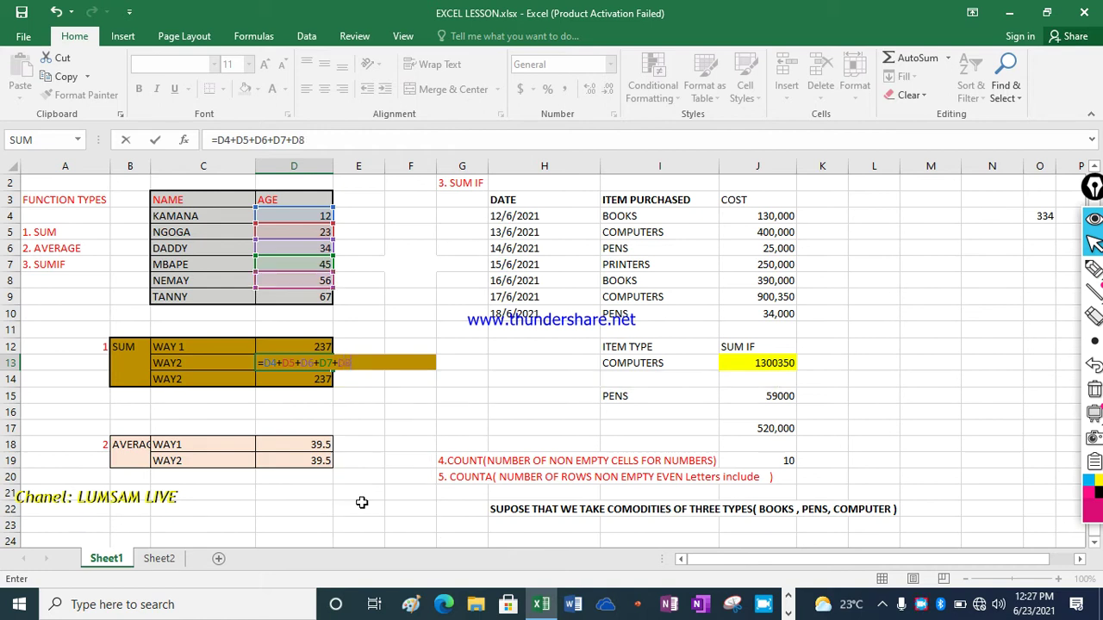
pyautogui.write('+')
pyautogui.write('D')
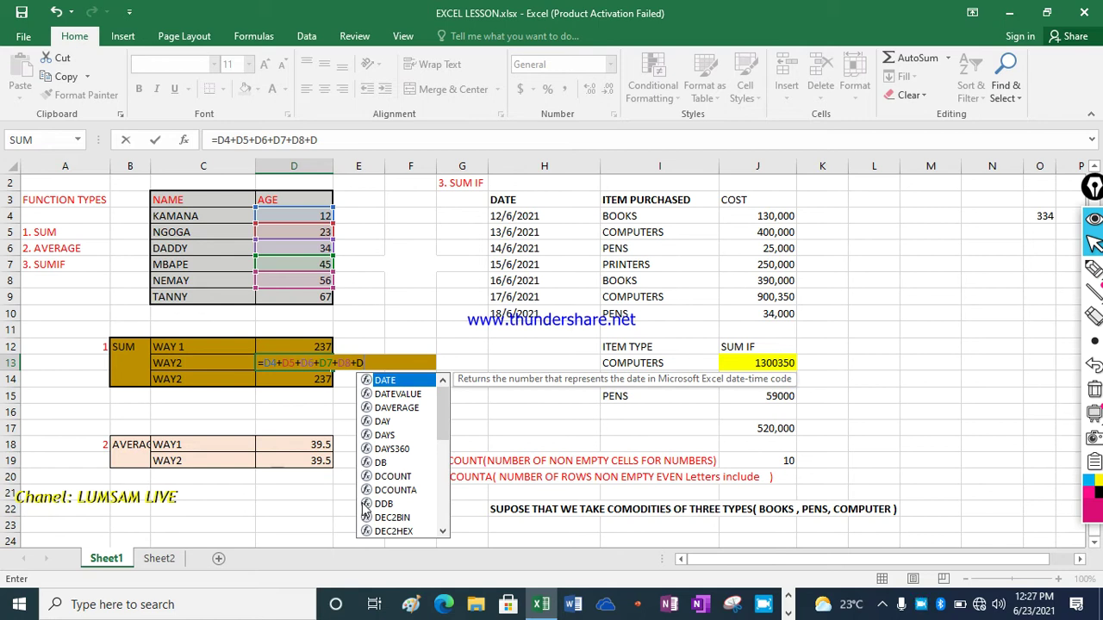
pyautogui.write('9')
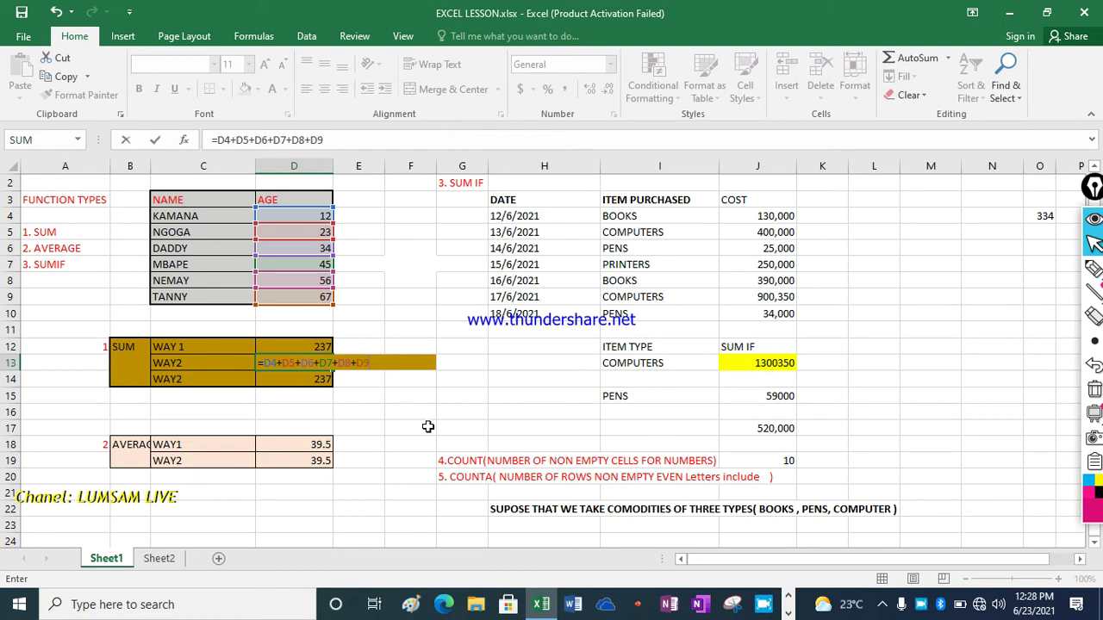
pyautogui.press('Return')
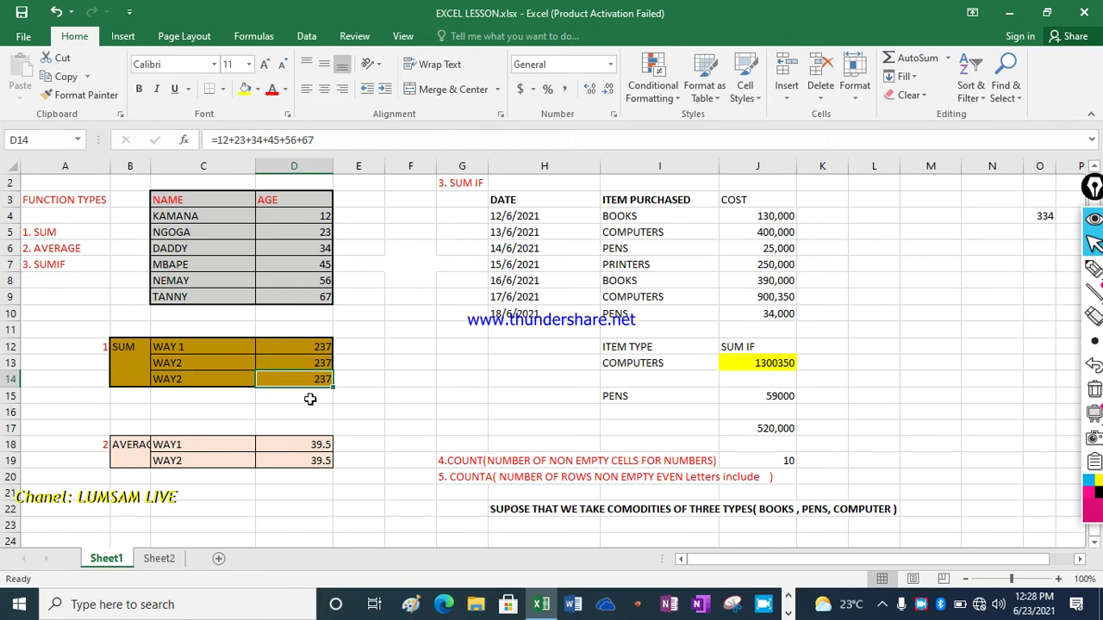
# Enter =12+23+34+45+56+67 in D14, summing the typed ages to 237.
pyautogui.click(178, 377)
pyautogui.click(300, 374)
pyautogui.write('=')
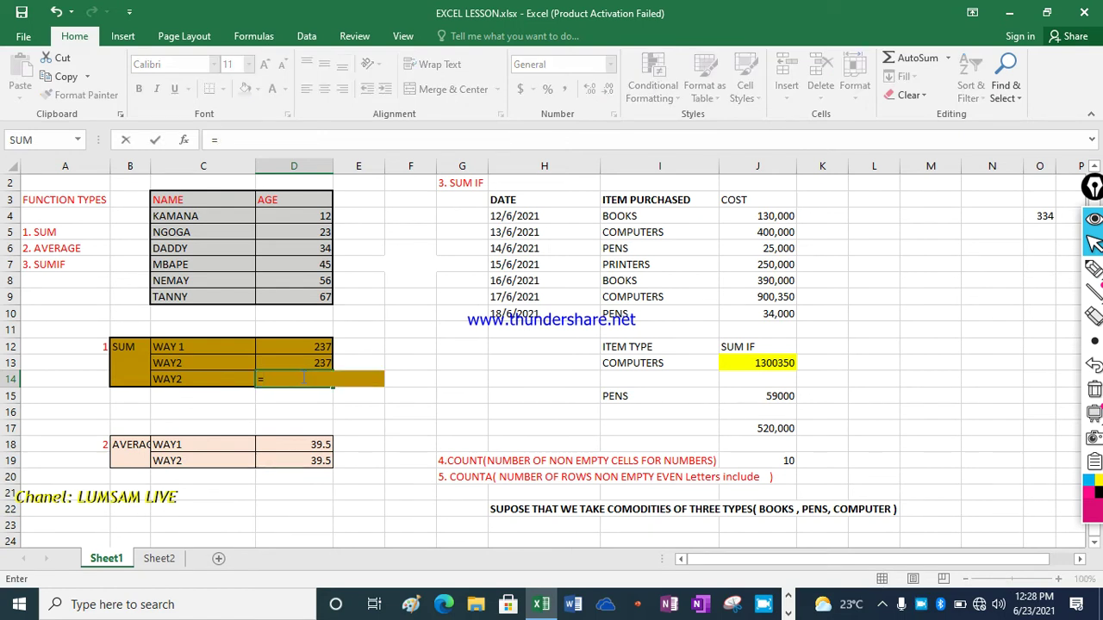
pyautogui.write('12')
pyautogui.write('+2')
pyautogui.write('3+')
pyautogui.write('34+')
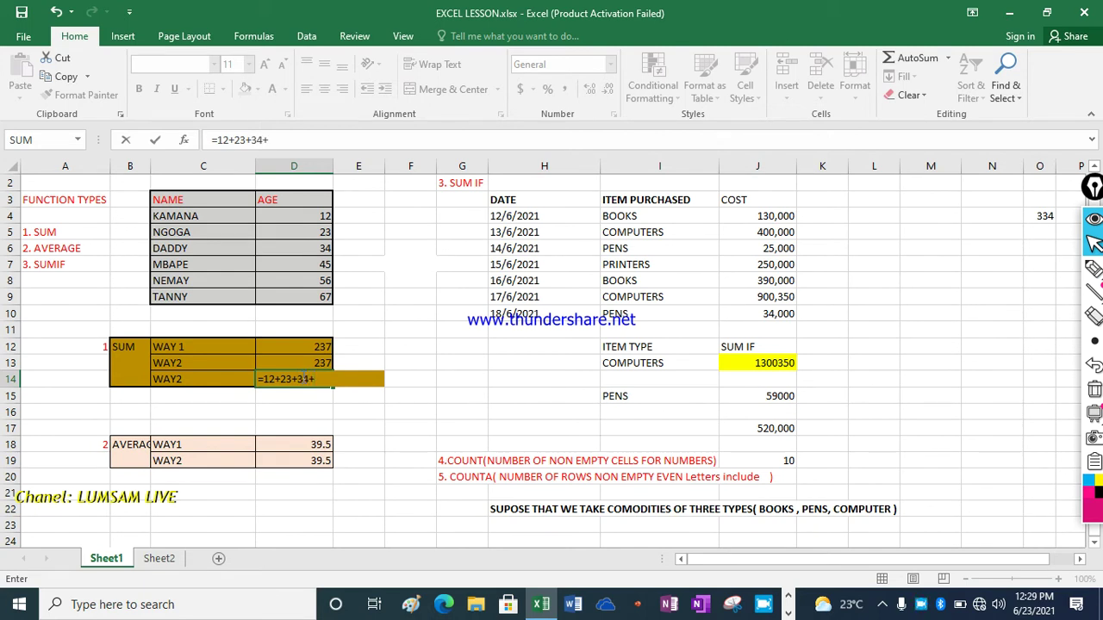
pyautogui.write('45')
pyautogui.write('+')
pyautogui.write('56+')
pyautogui.write('67')
pyautogui.press('Return')
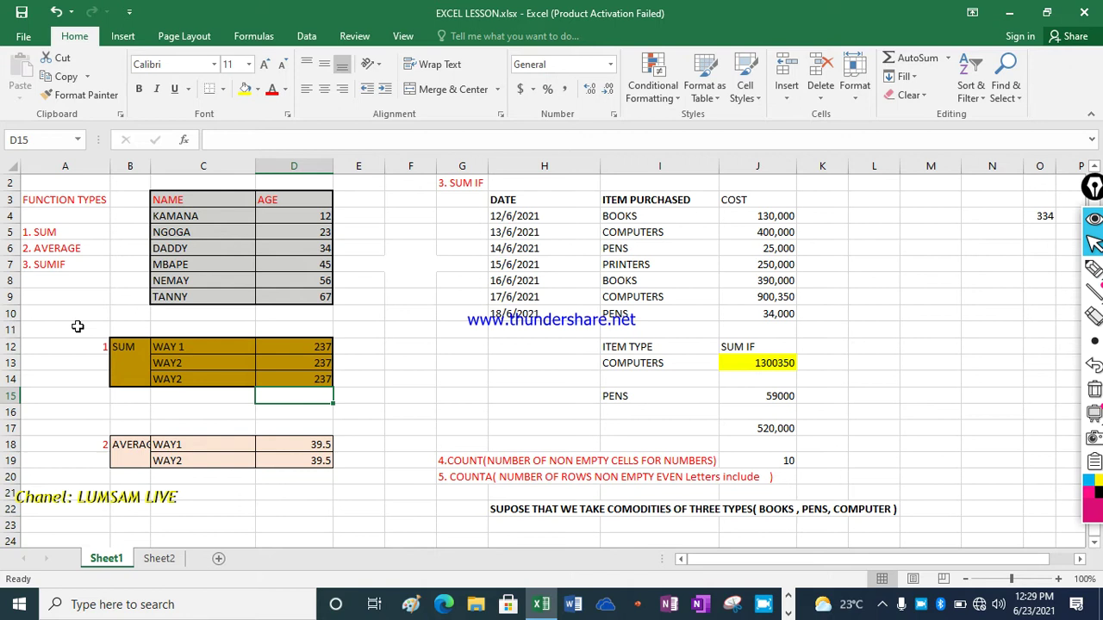
pyautogui.click(215, 364)
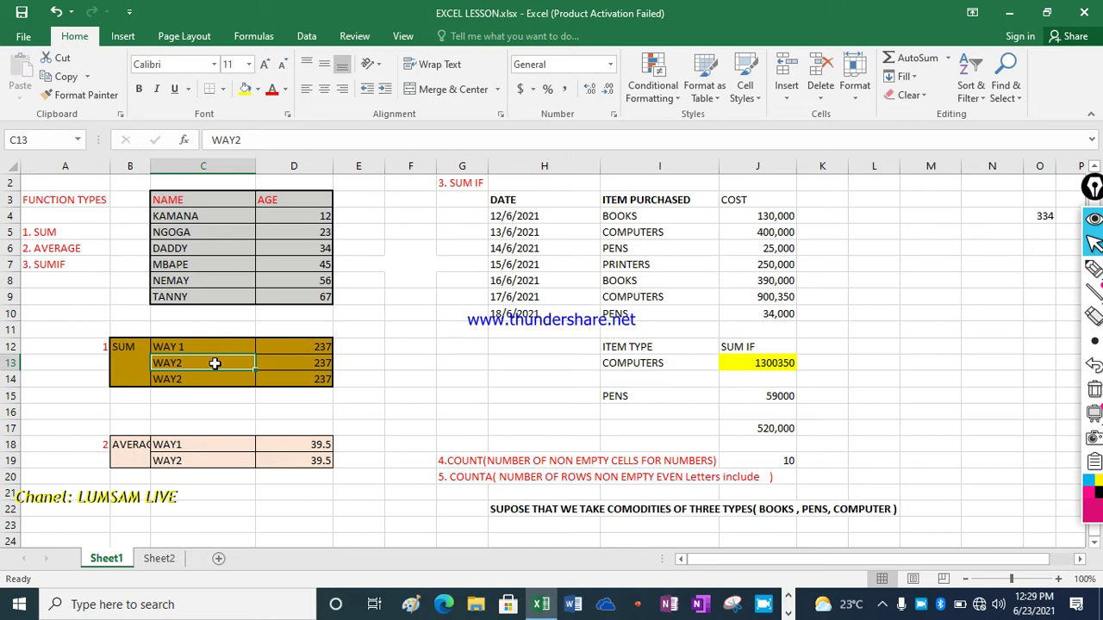
pyautogui.click(310, 358)
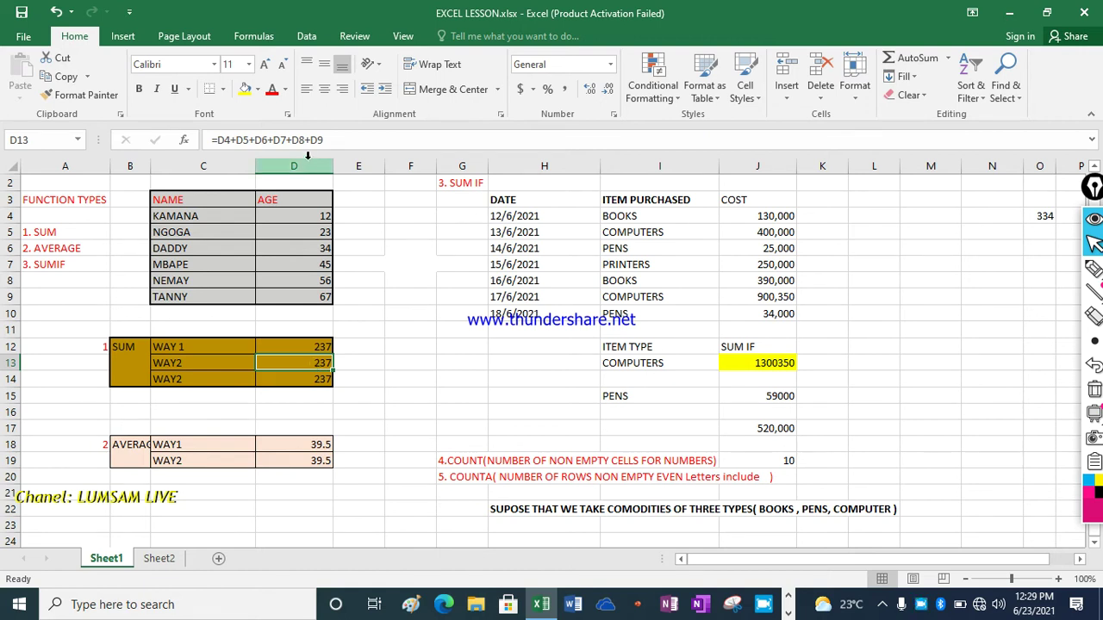
pyautogui.click(782, 247)
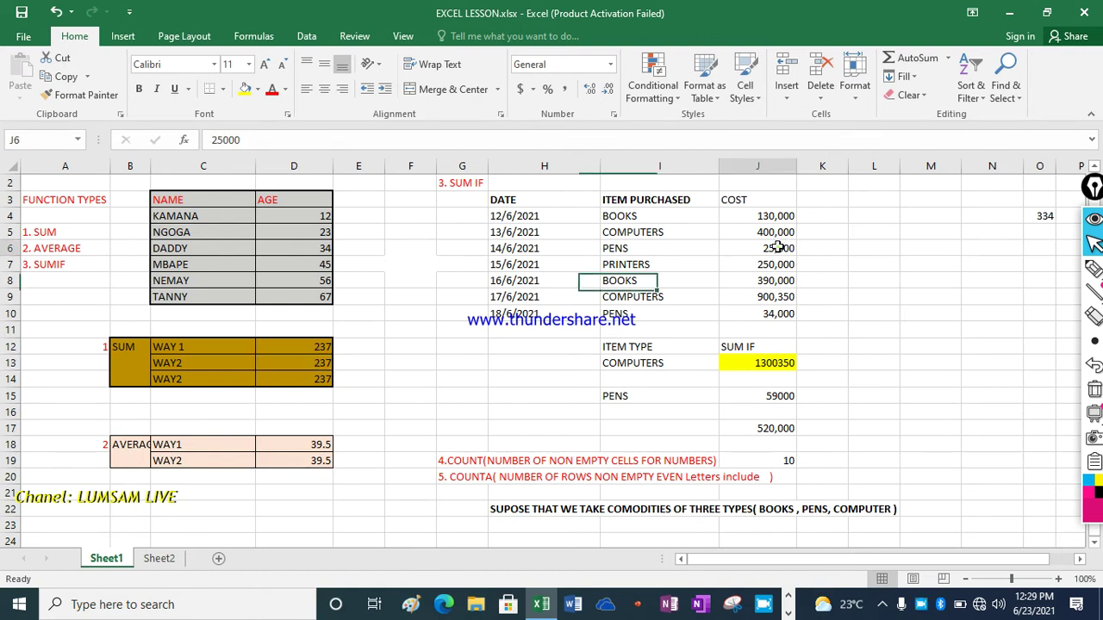
pyautogui.click(773, 233)
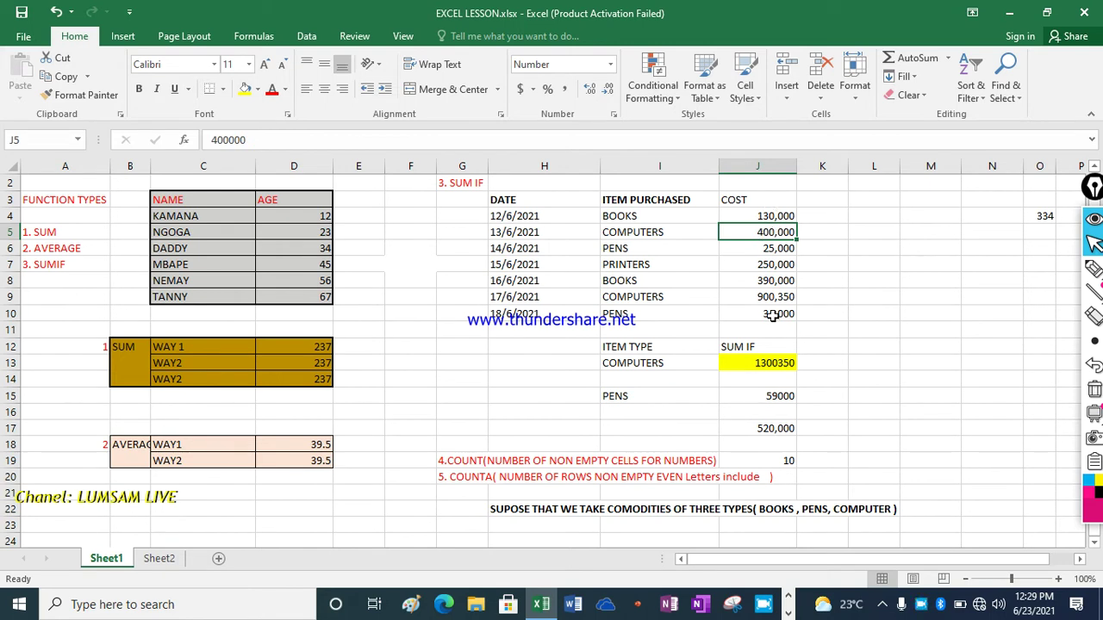
pyautogui.click(316, 232)
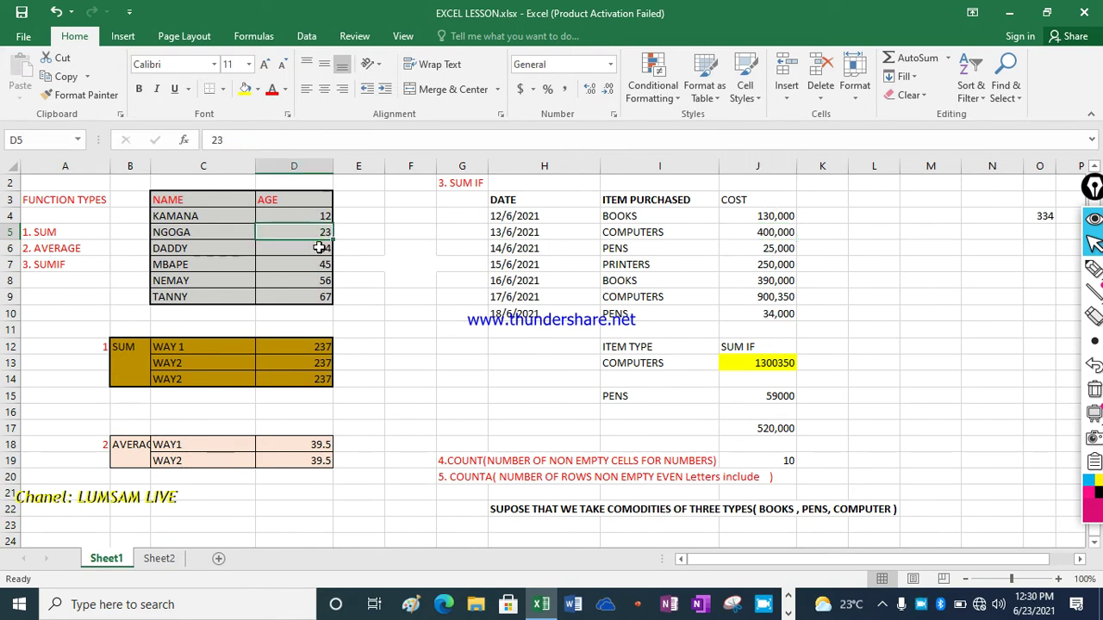
# Fill D5:D6, J6 and J9 yellow, highlighting ages 23, 34 and costs 25,000 and 900,350.
pyautogui.moveTo(303, 232); pyautogui.dragTo(307, 248)
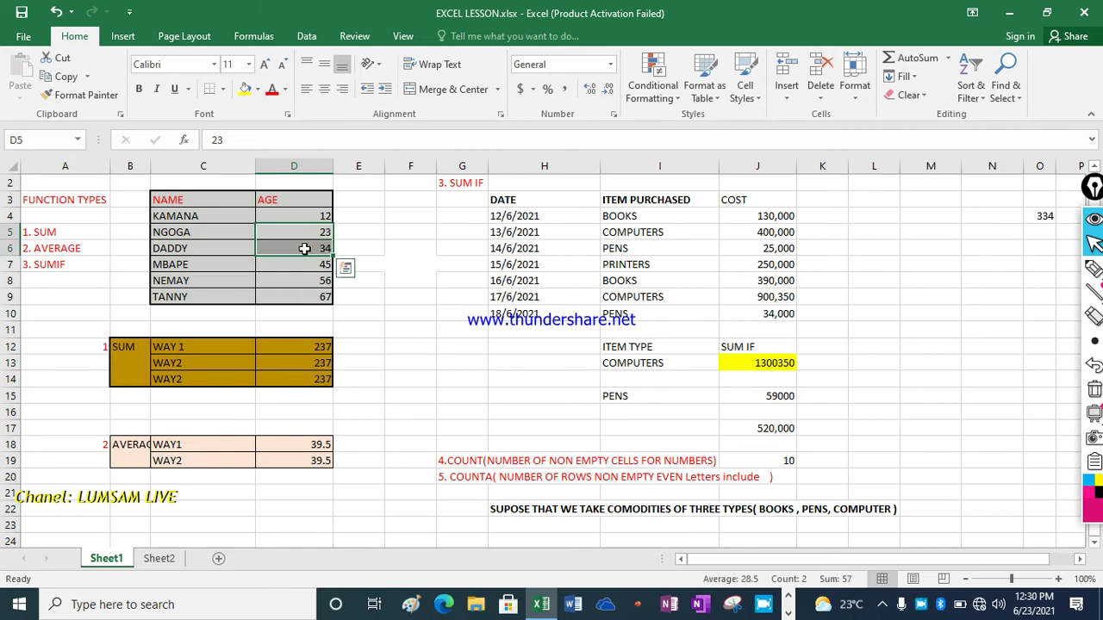
pyautogui.click(246, 91)
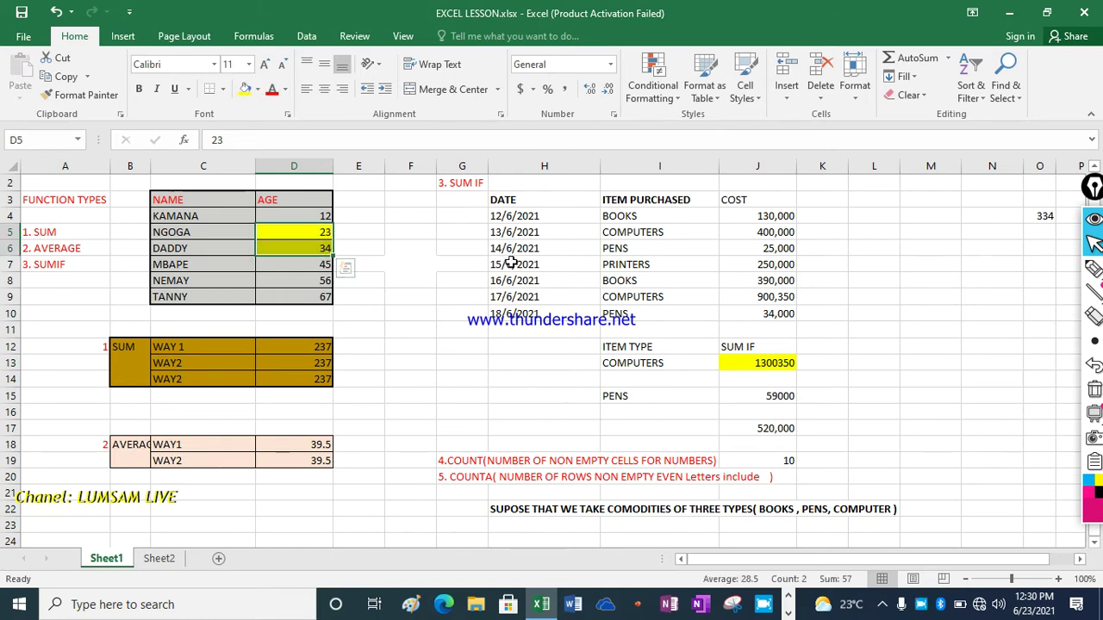
pyautogui.click(776, 250)
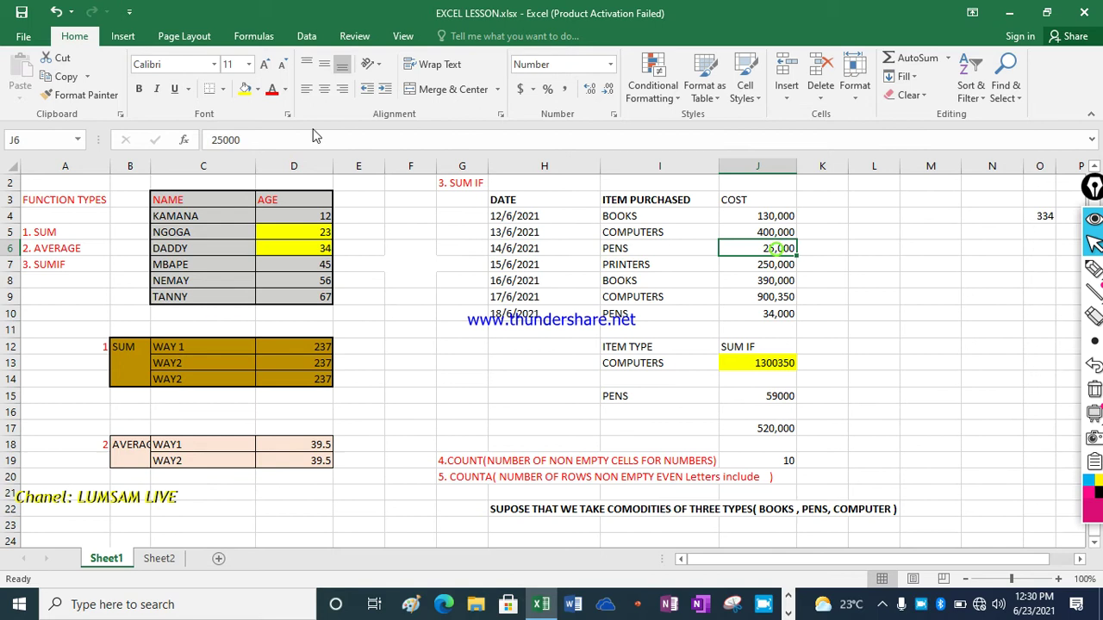
pyautogui.click(246, 90)
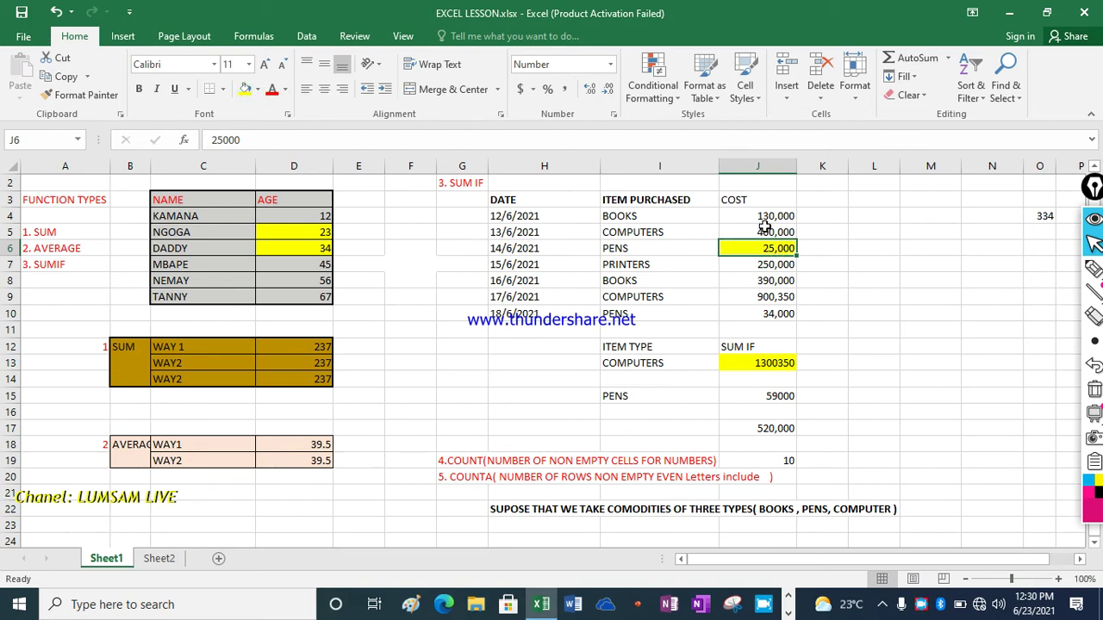
pyautogui.click(763, 297)
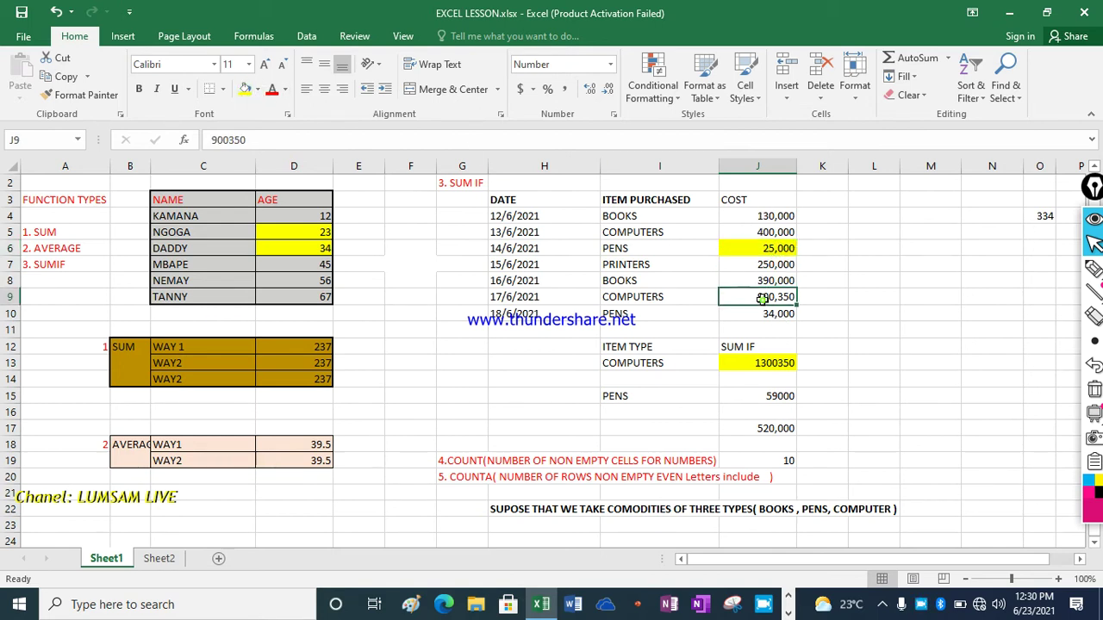
pyautogui.click(245, 90)
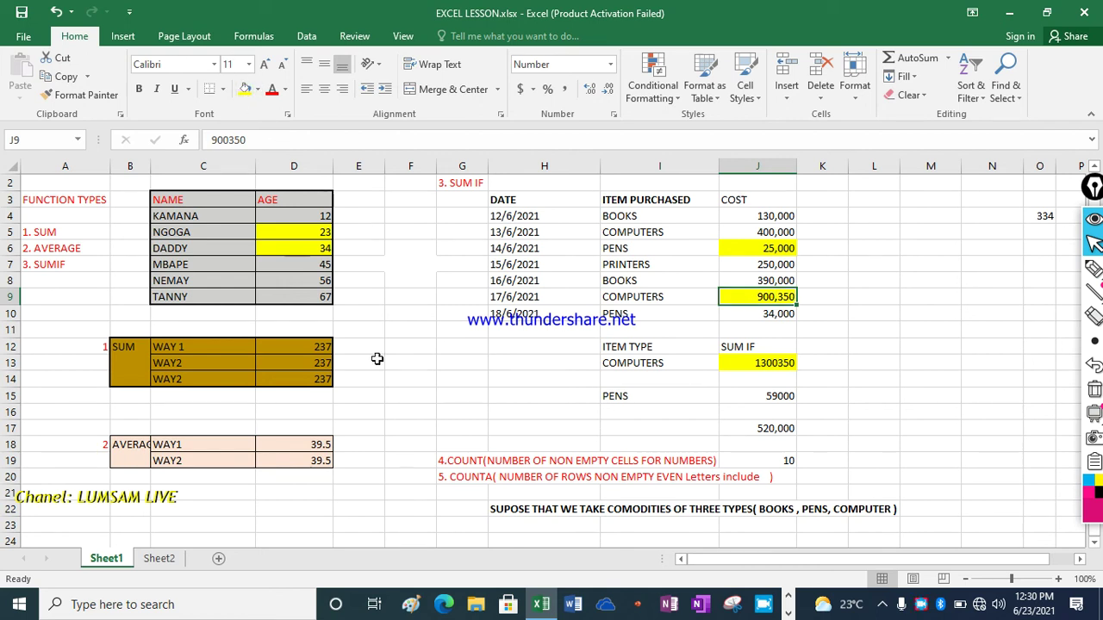
pyautogui.click(303, 414)
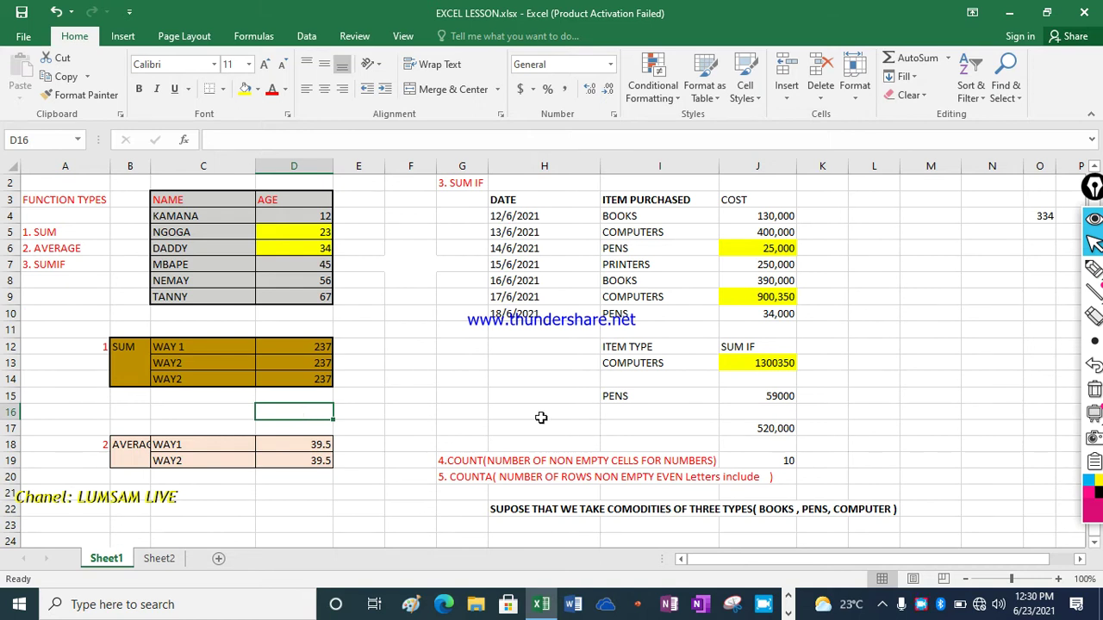
# Enter =D5+D6+J6+J9+J13 in F16 to total the highlighted cells, giving 2,225,757.
pyautogui.click(410, 411)
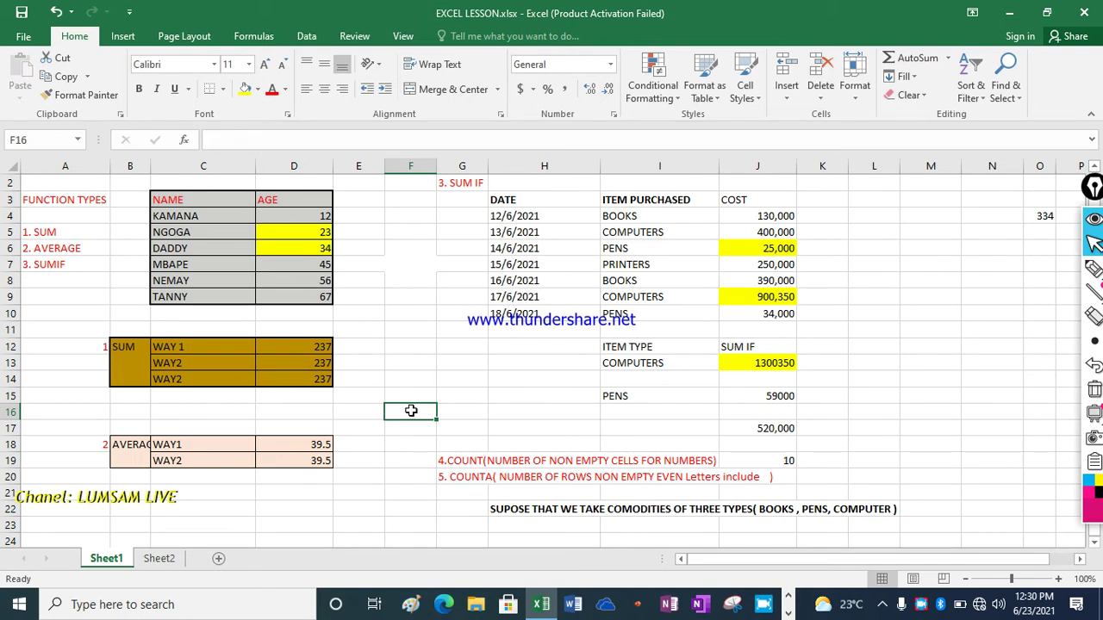
pyautogui.write('=')
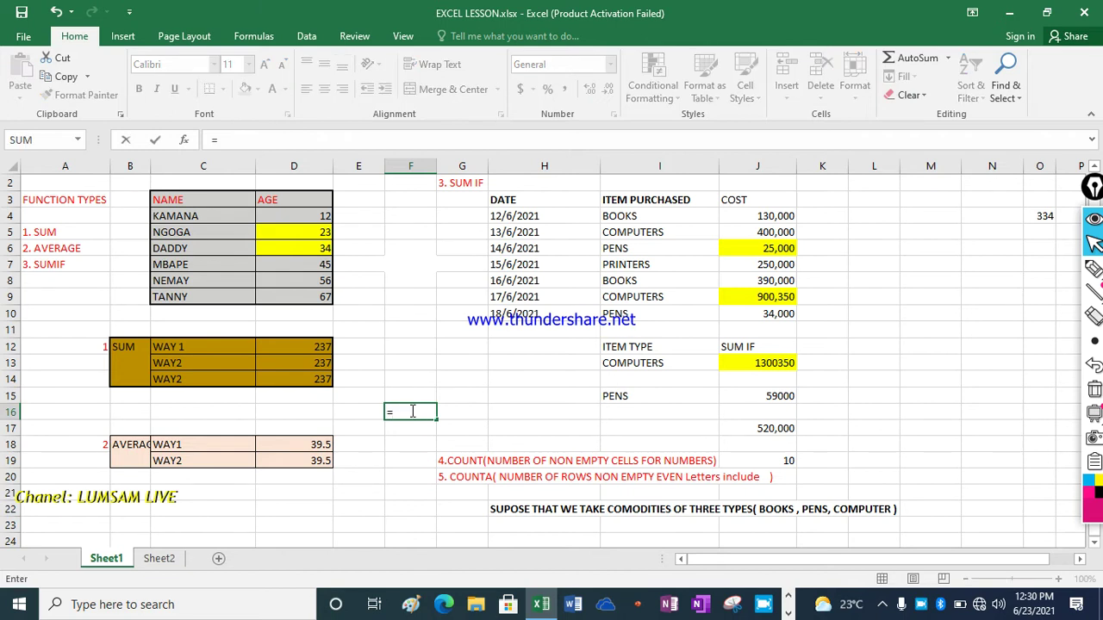
pyautogui.click(321, 231)
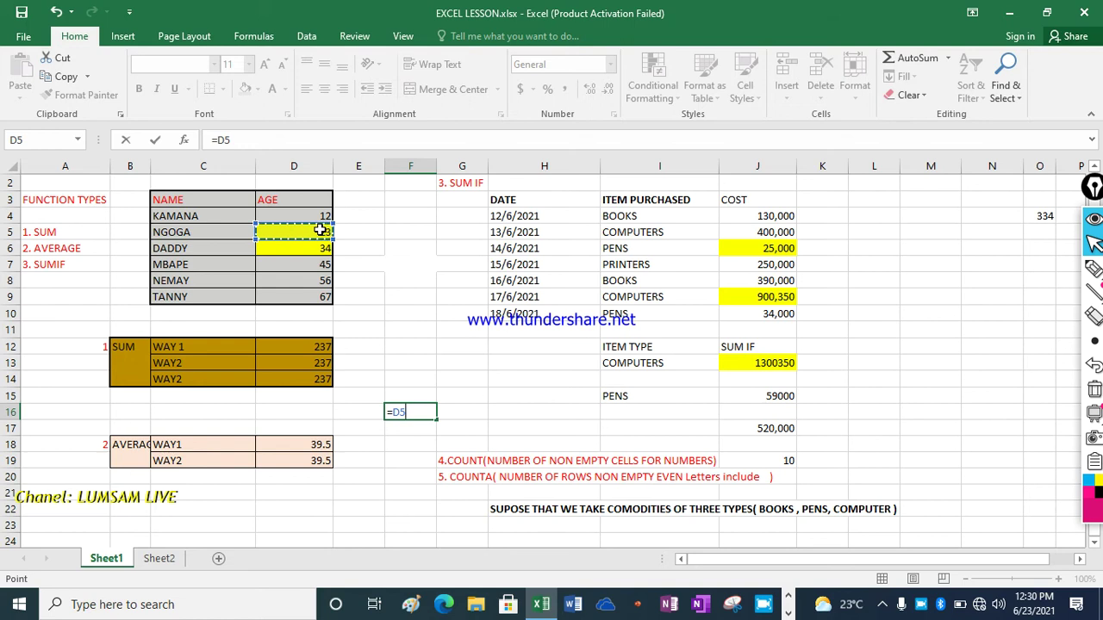
pyautogui.write('+')
pyautogui.click(313, 249)
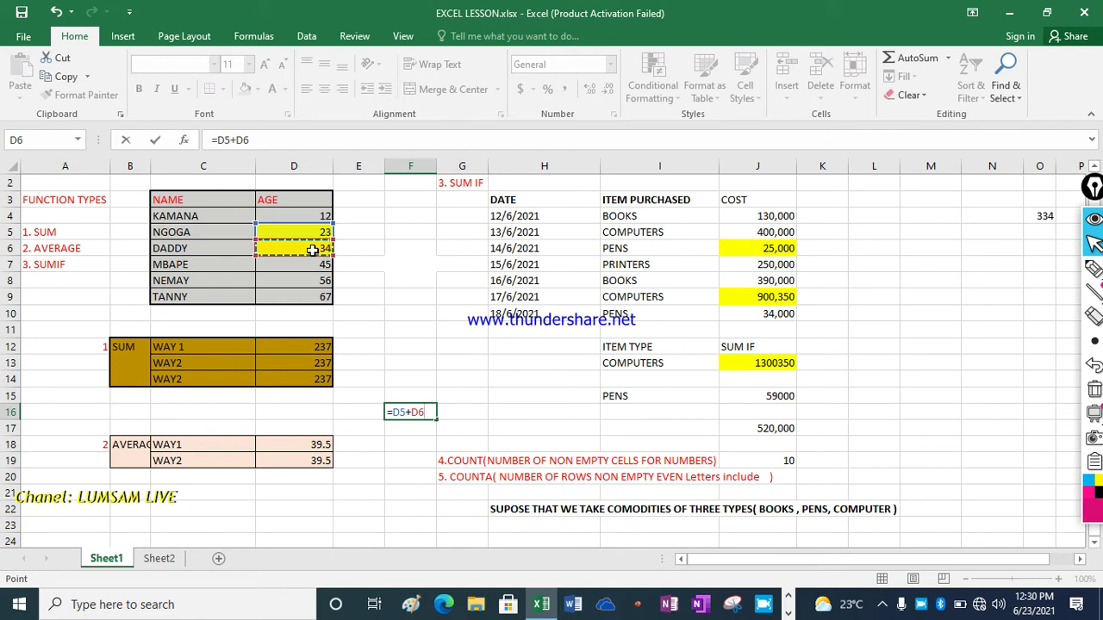
pyautogui.write('+')
pyautogui.click(775, 247)
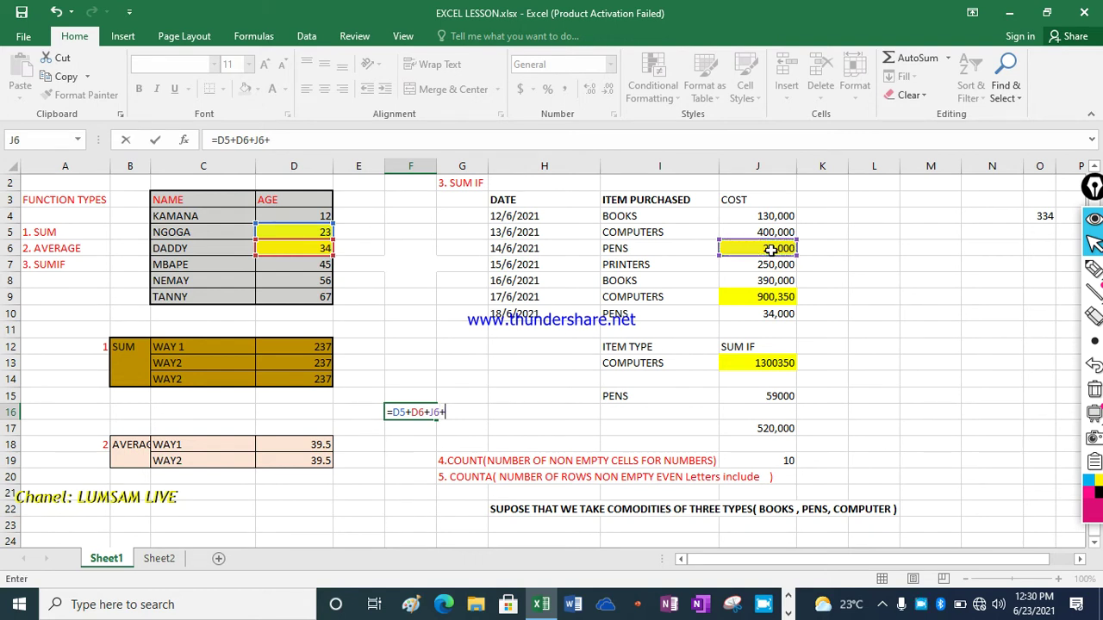
pyautogui.write('+')
pyautogui.click(768, 298)
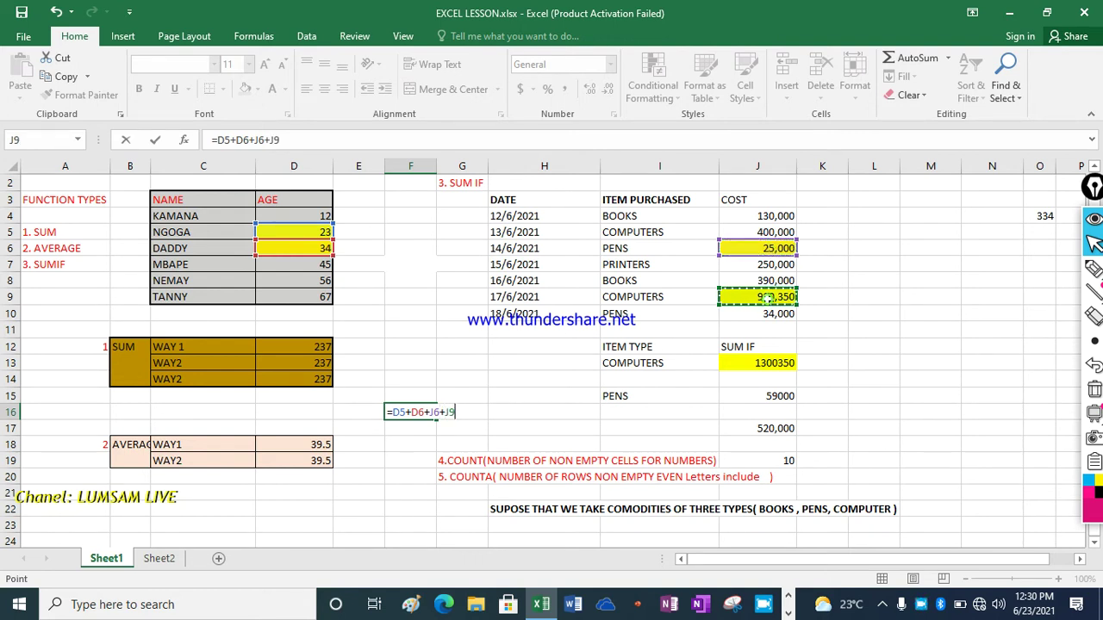
pyautogui.write('+')
pyautogui.click(766, 363)
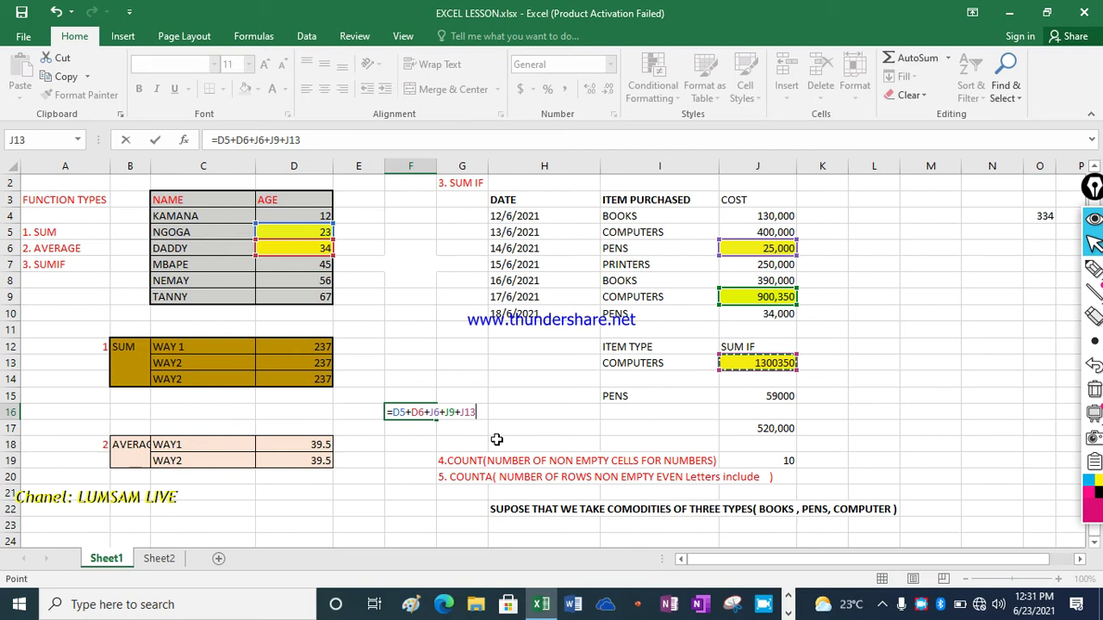
pyautogui.press('Return')
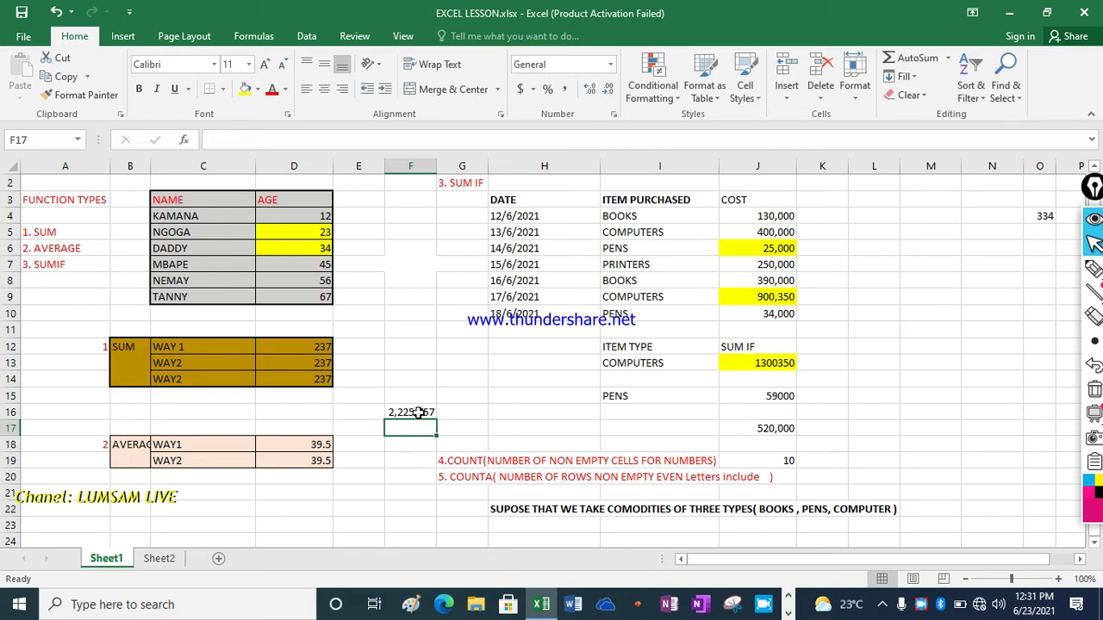
pyautogui.click(415, 412)
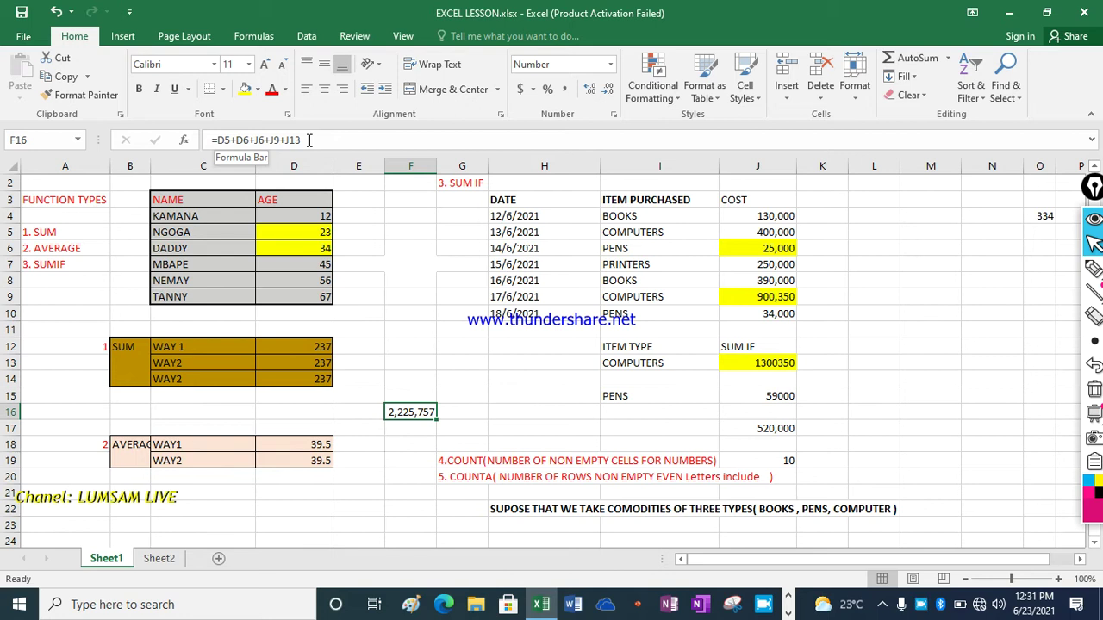
# Widen column B so the AVERAGE label in B18 shows in full.
pyautogui.click(454, 414)
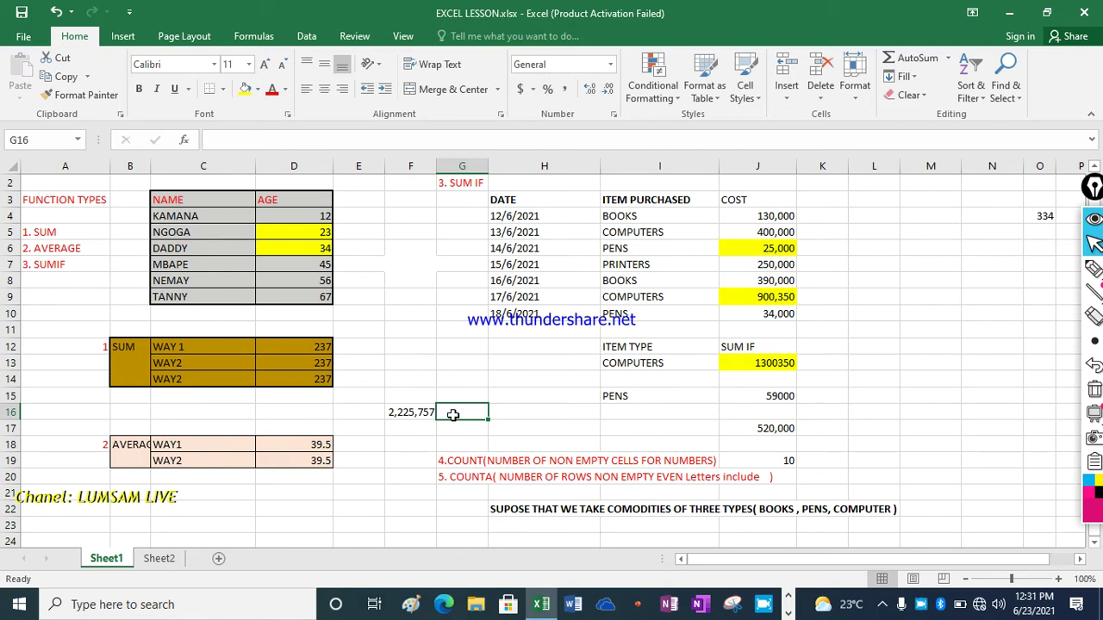
pyautogui.click(65, 249)
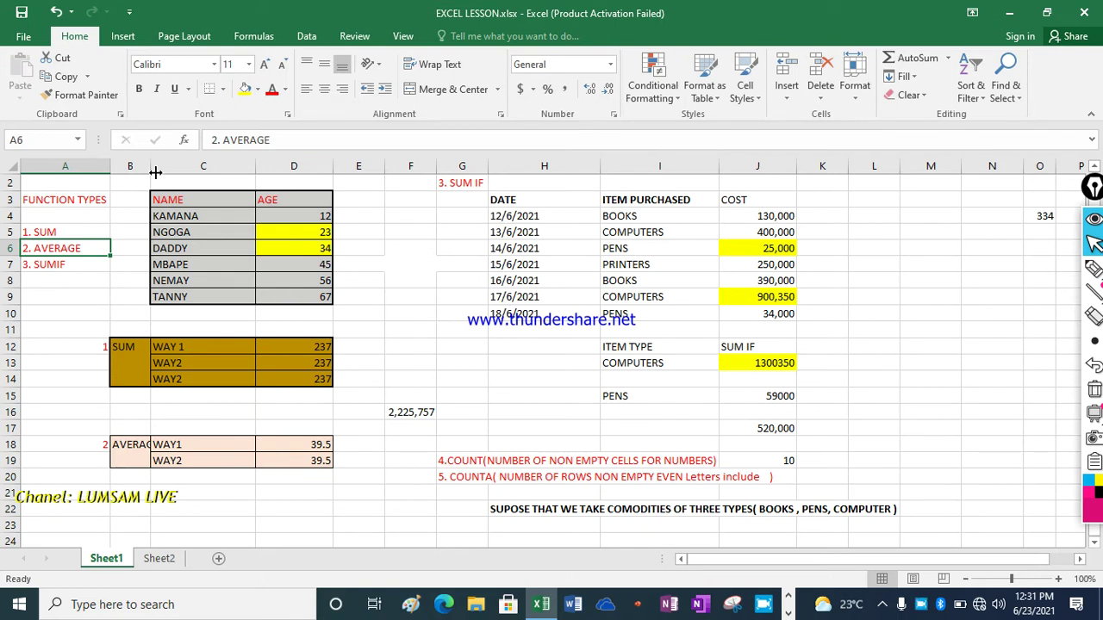
pyautogui.moveTo(151, 172); pyautogui.dragTo(177, 172)
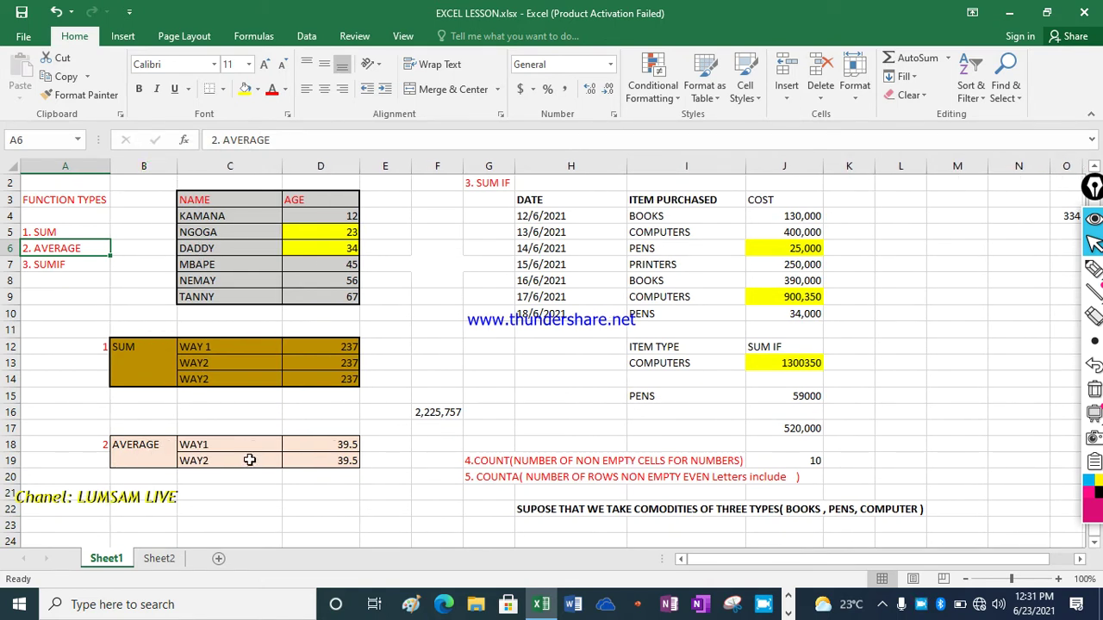
pyautogui.click(332, 444)
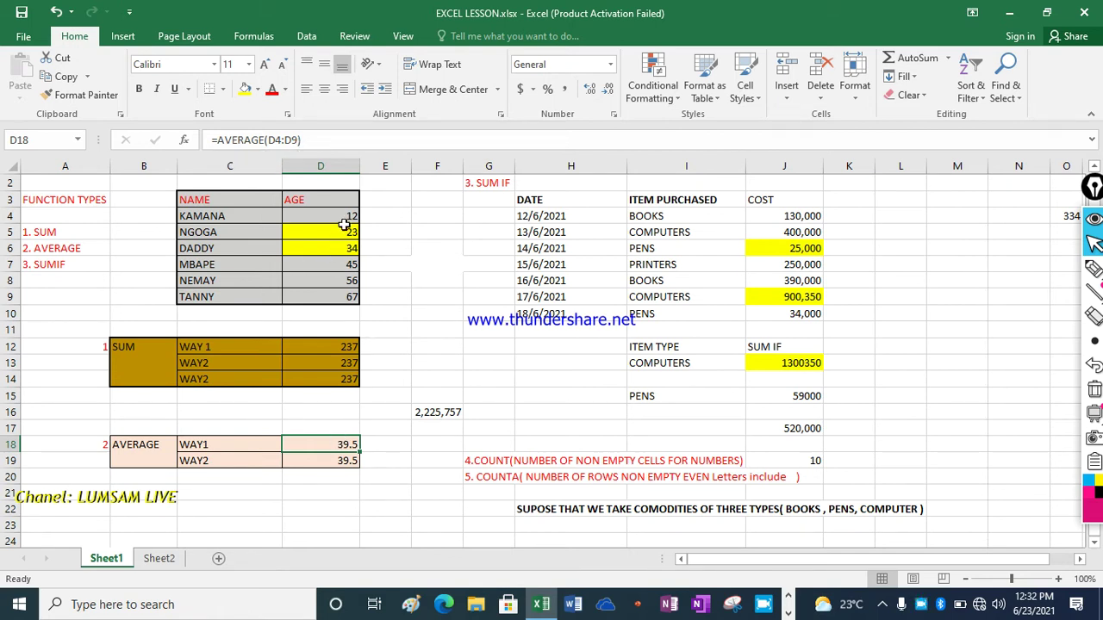
pyautogui.moveTo(343, 215); pyautogui.dragTo(347, 293)
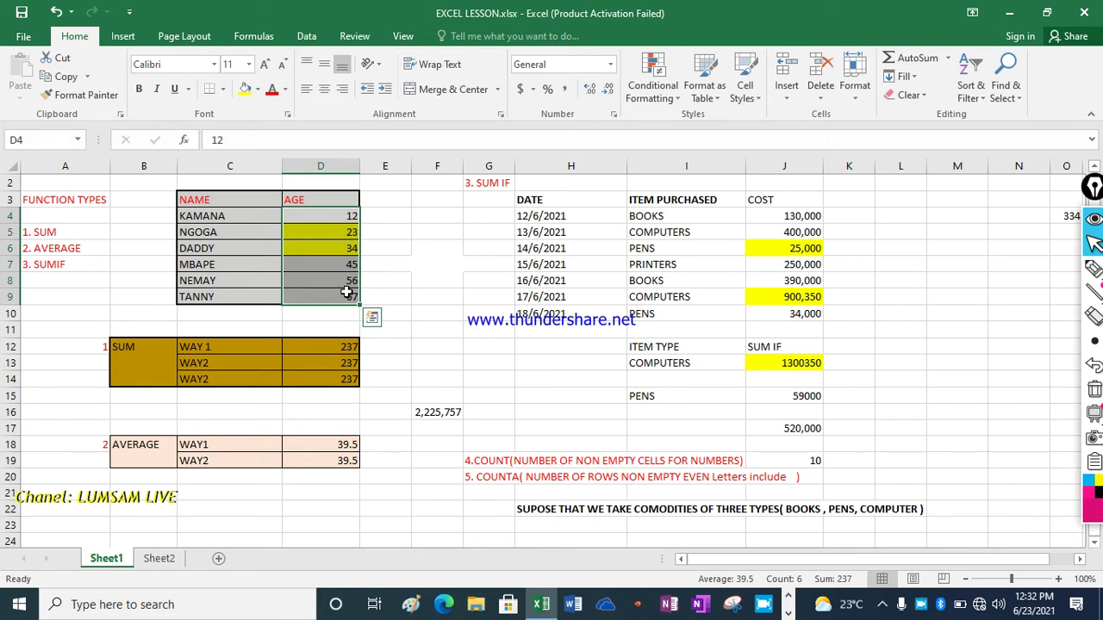
pyautogui.click(331, 446)
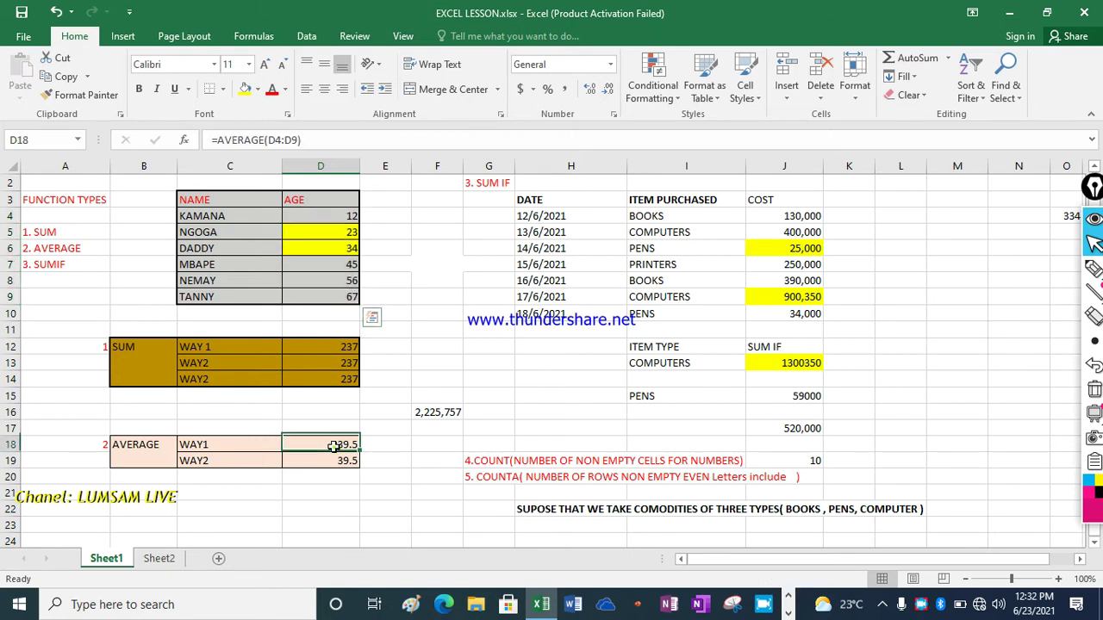
pyautogui.doubleClick(334, 447)
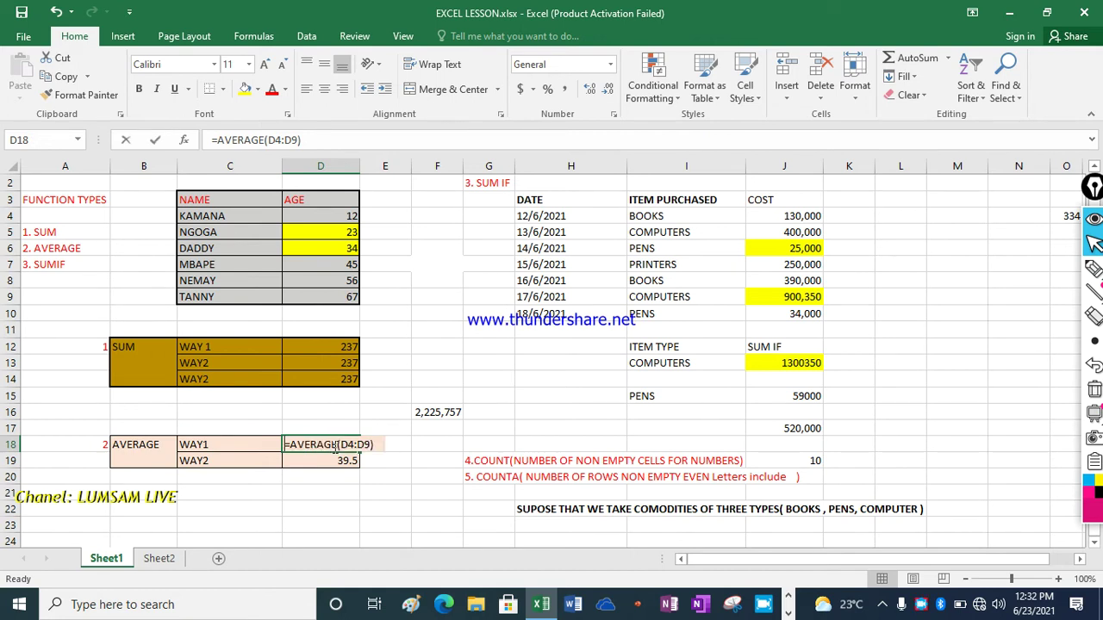
pyautogui.press('Escape')
pyautogui.write('=AVERAGE(')
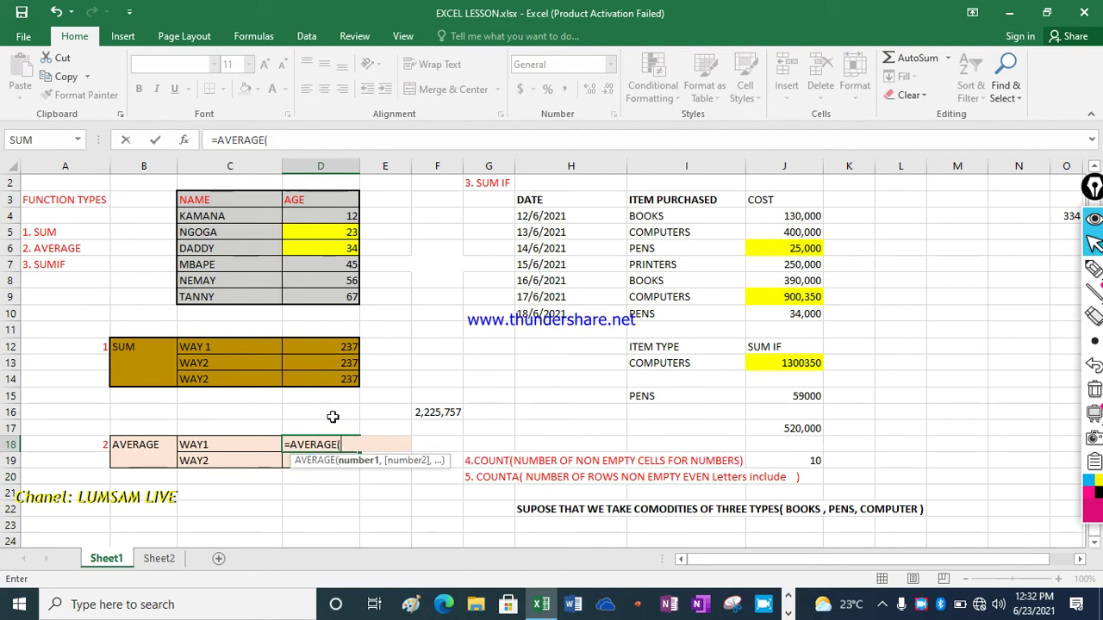
pyautogui.moveTo(333, 216); pyautogui.dragTo(336, 293)
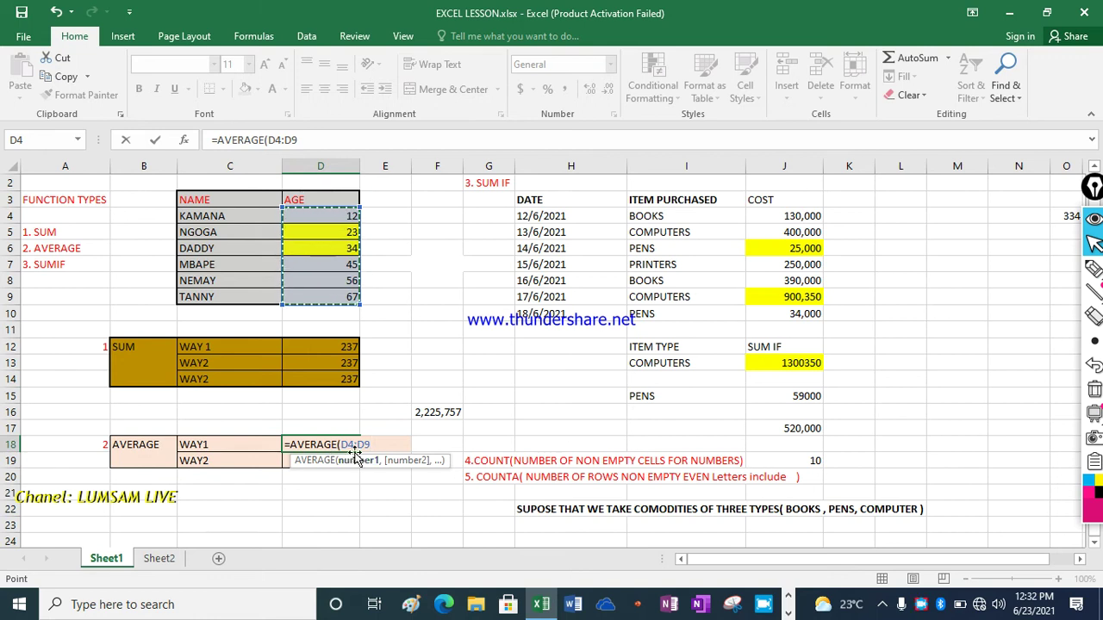
pyautogui.write(')')
pyautogui.press('Return')
pyautogui.write('=AVERAGE(12,23,34,45,56,67)')
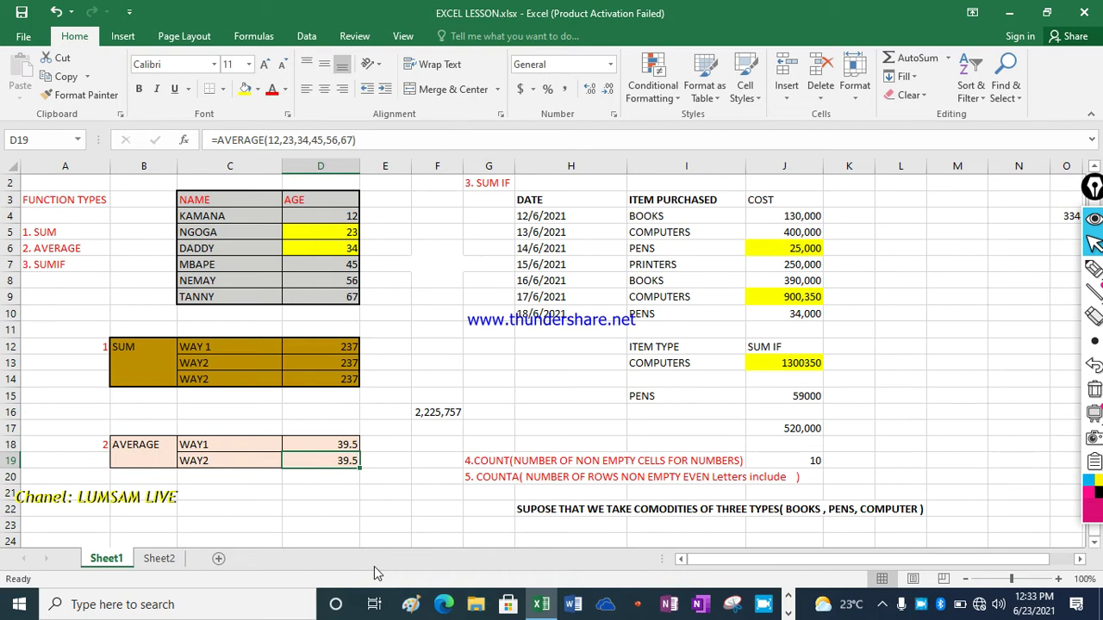
pyautogui.click(330, 446)
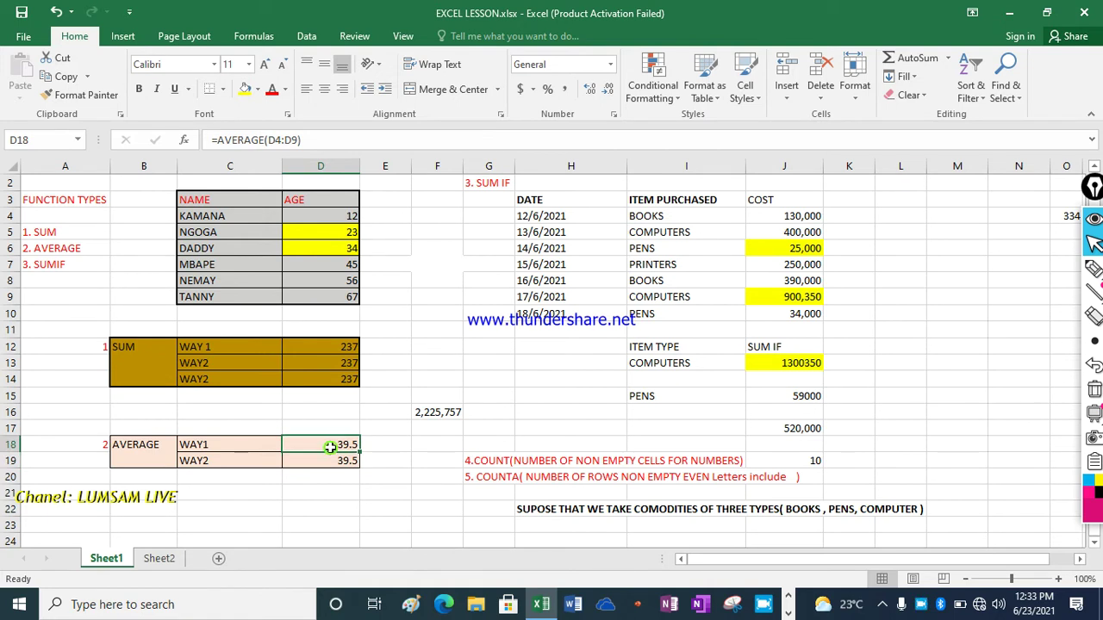
# Enter =AVERAGE(12,23,34,45,56,67) in D19, returning 39.5.
pyautogui.click(326, 462)
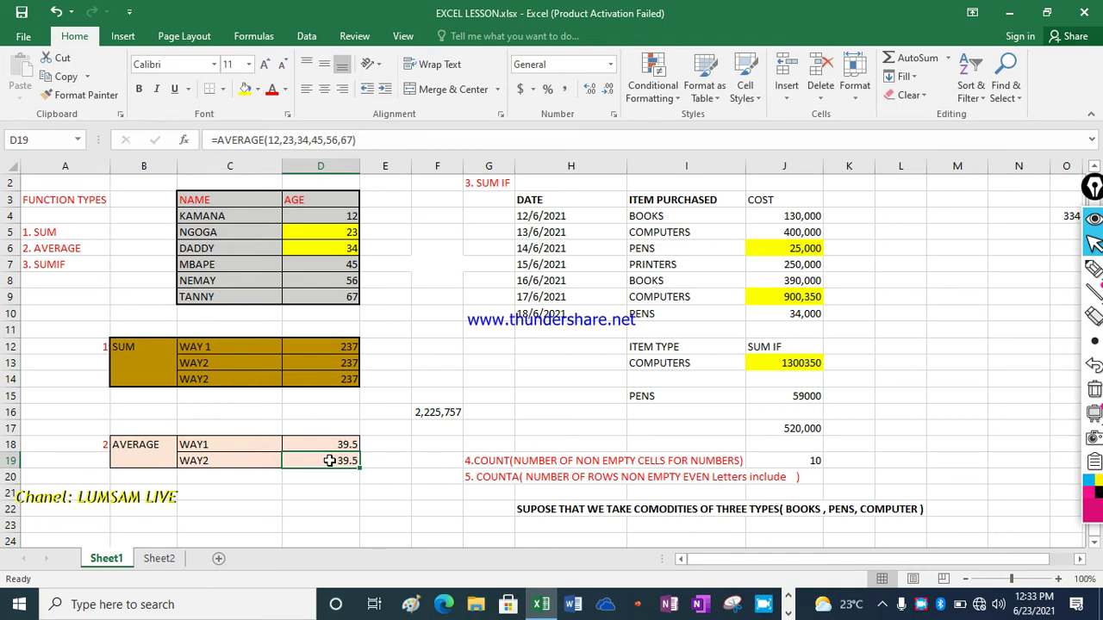
pyautogui.write('=')
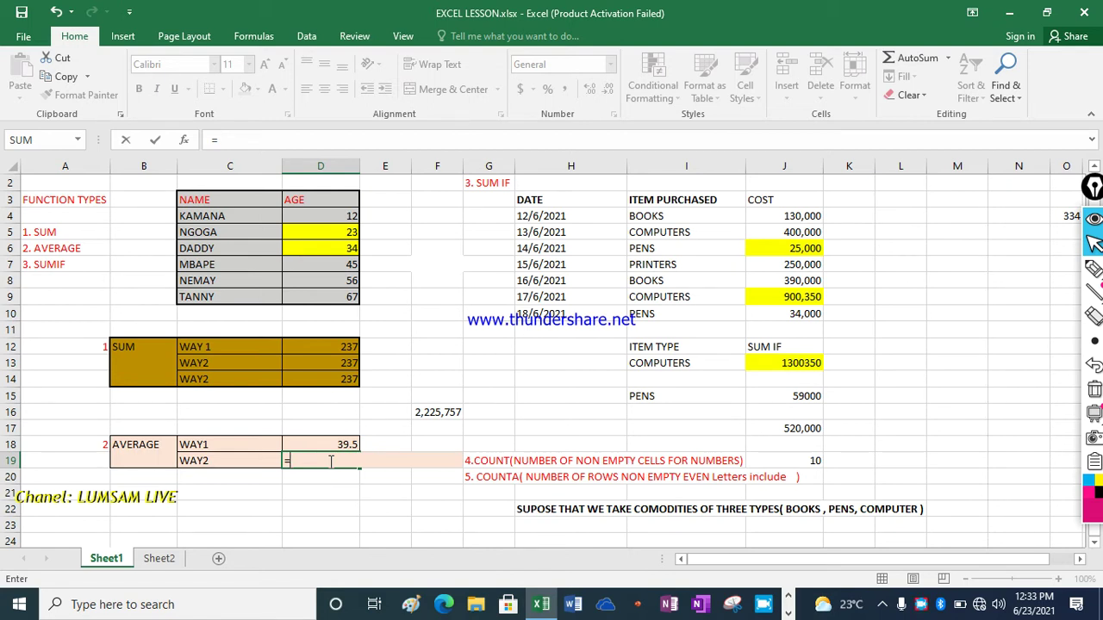
pyautogui.write('AVERAGE(')
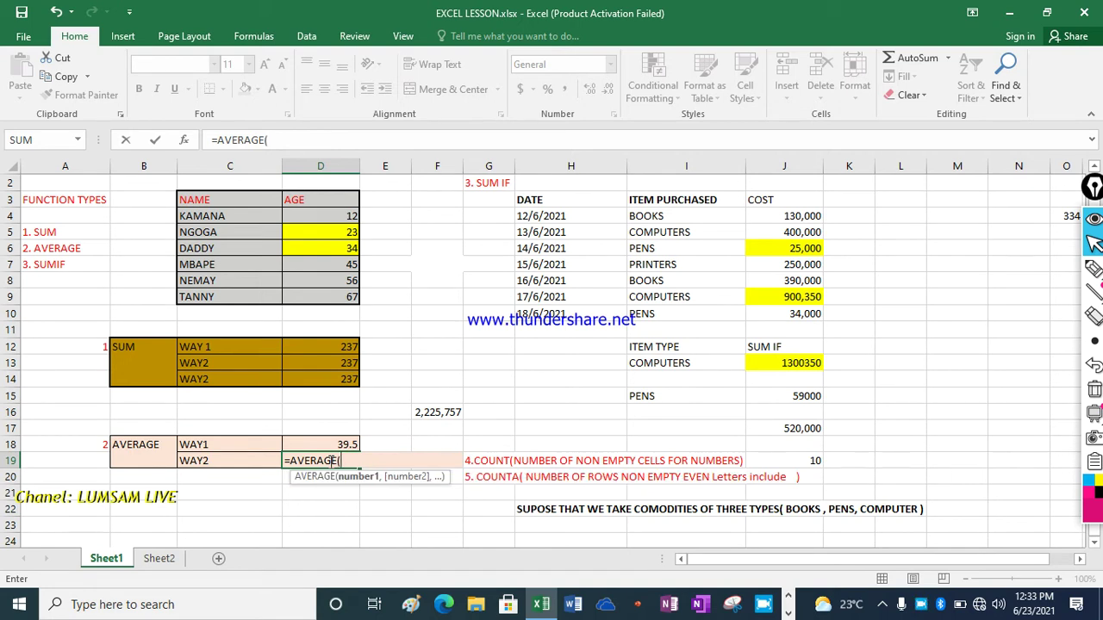
pyautogui.write('12,')
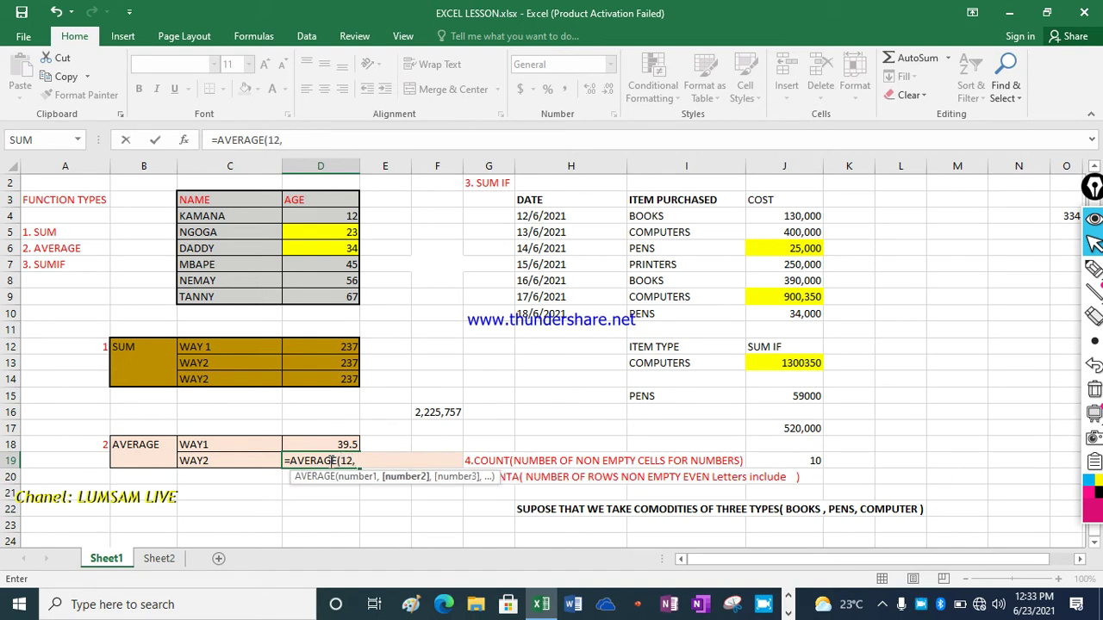
pyautogui.write('23,34,')
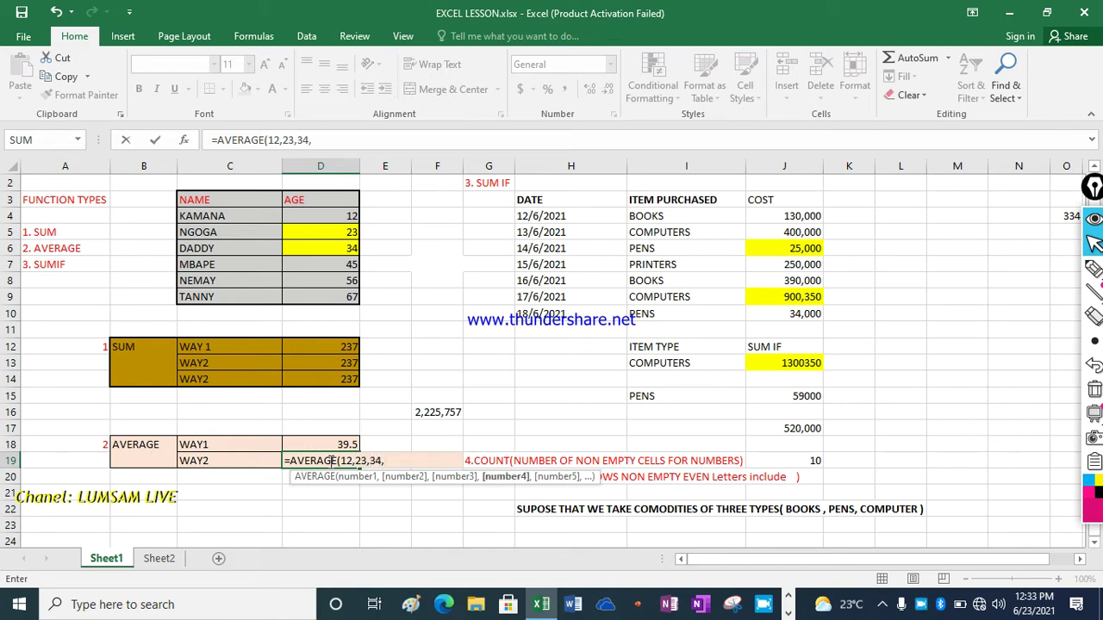
pyautogui.write('45,')
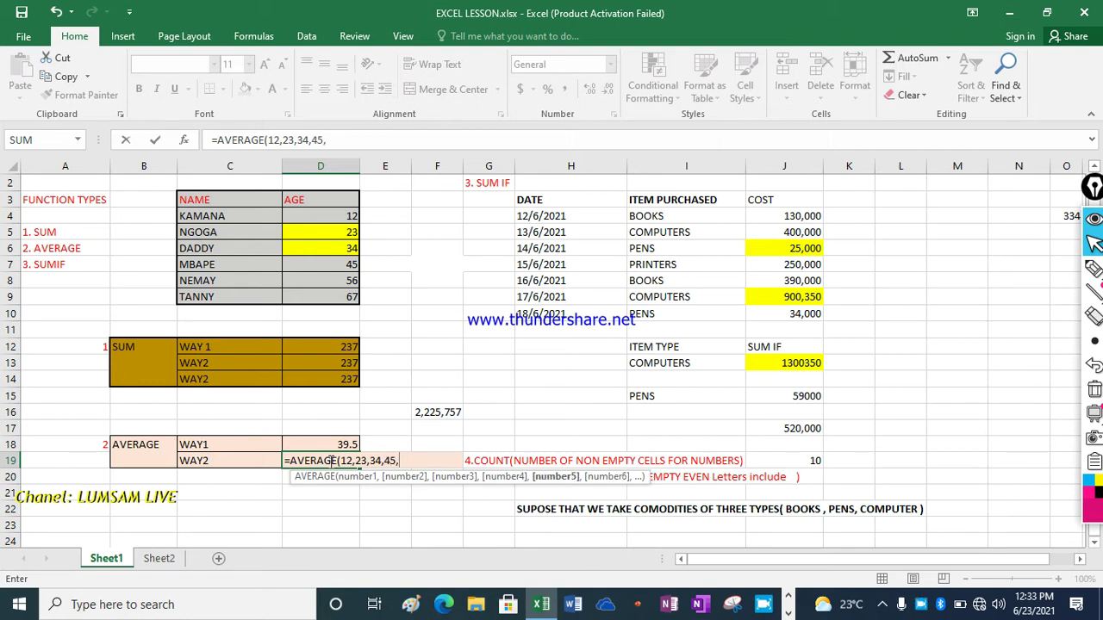
pyautogui.write('56,')
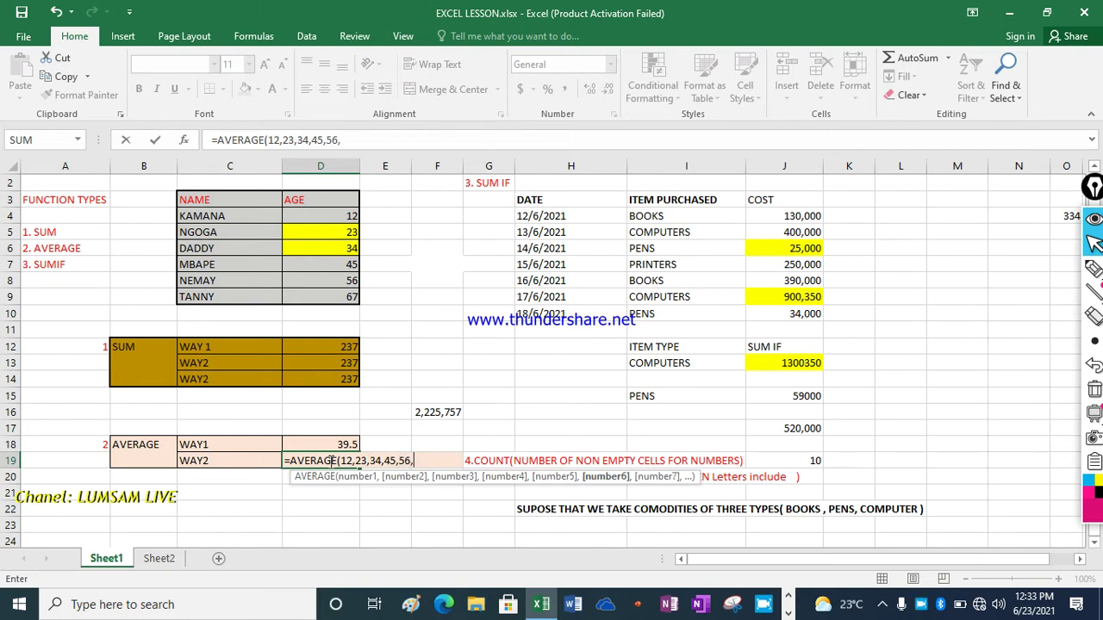
pyautogui.write('67')
pyautogui.write(')')
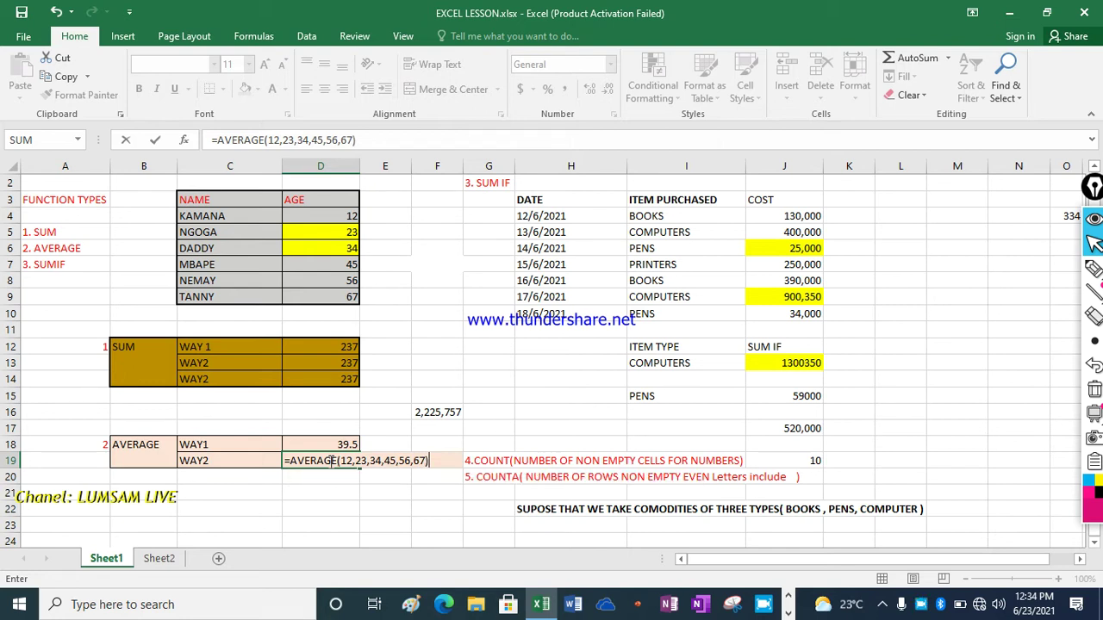
pyautogui.press('Return')
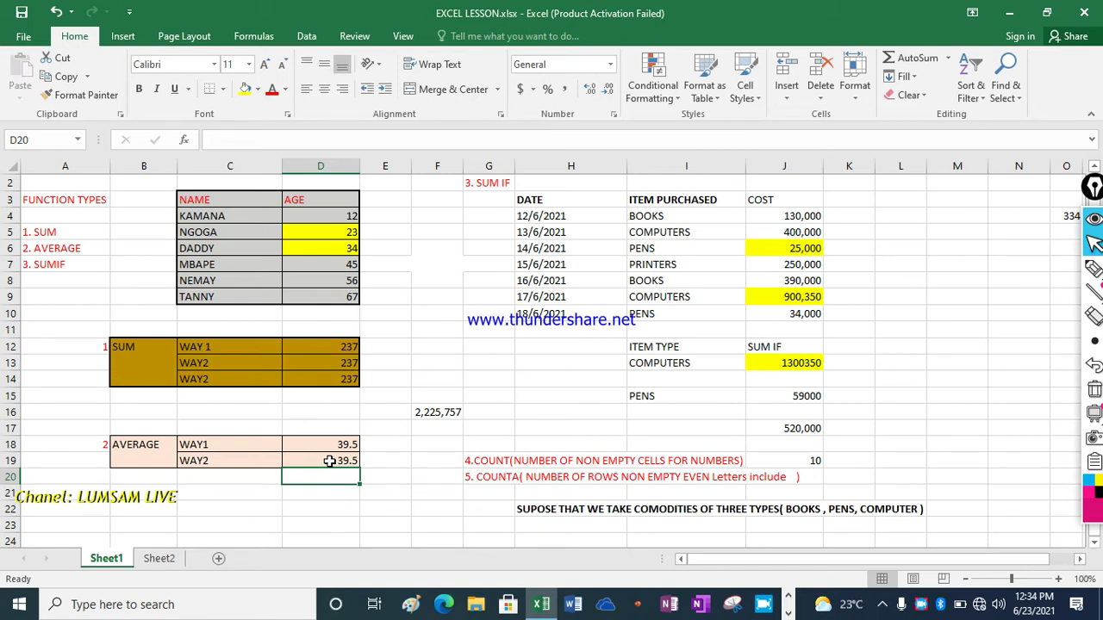
# Label cell C20 as WAY3.
pyautogui.click(206, 477)
pyautogui.doubleClick(206, 477)
pyautogui.write('WAY')
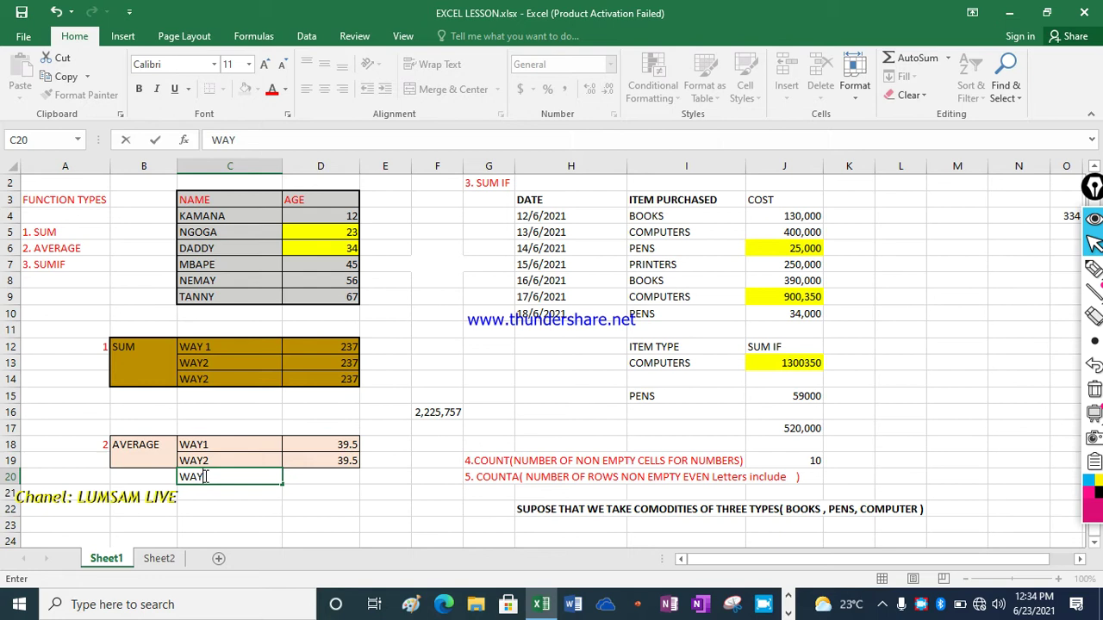
pyautogui.write('3')
# Enter =AVERAGE(D4,D5,D6,D7,D8,D9) in D20, averaging each age individually to 39.5.
pyautogui.click(318, 480)
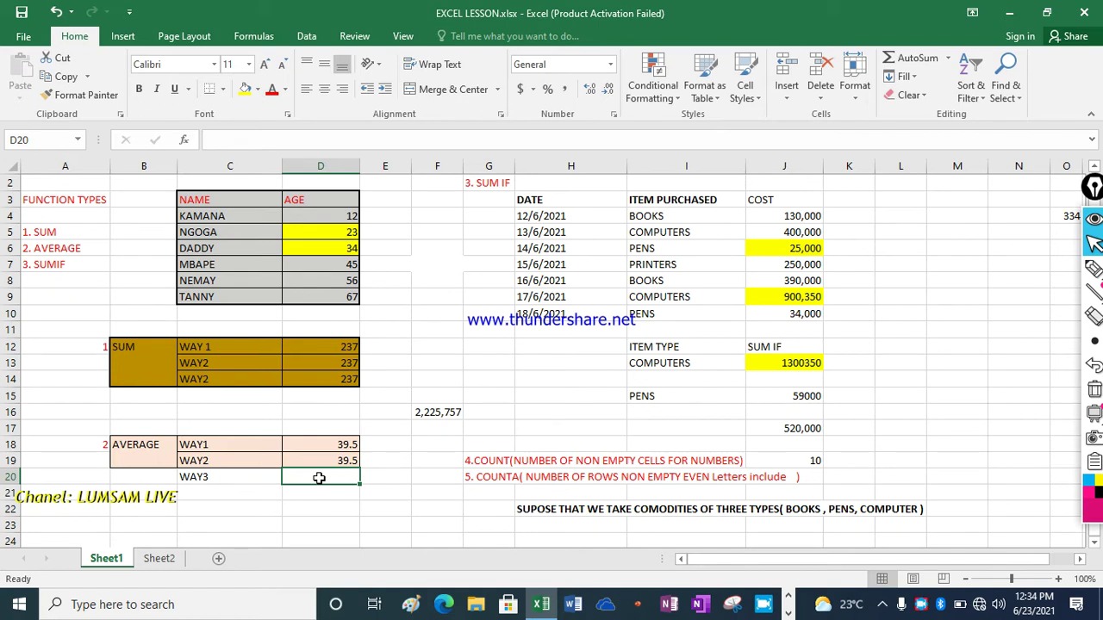
pyautogui.write('=')
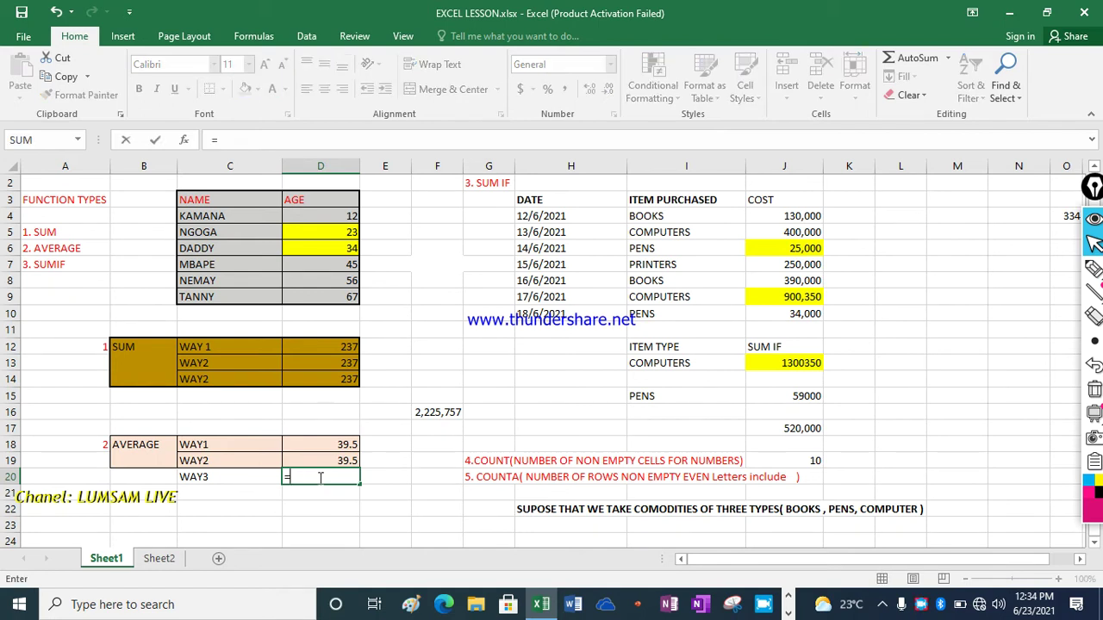
pyautogui.write('A')
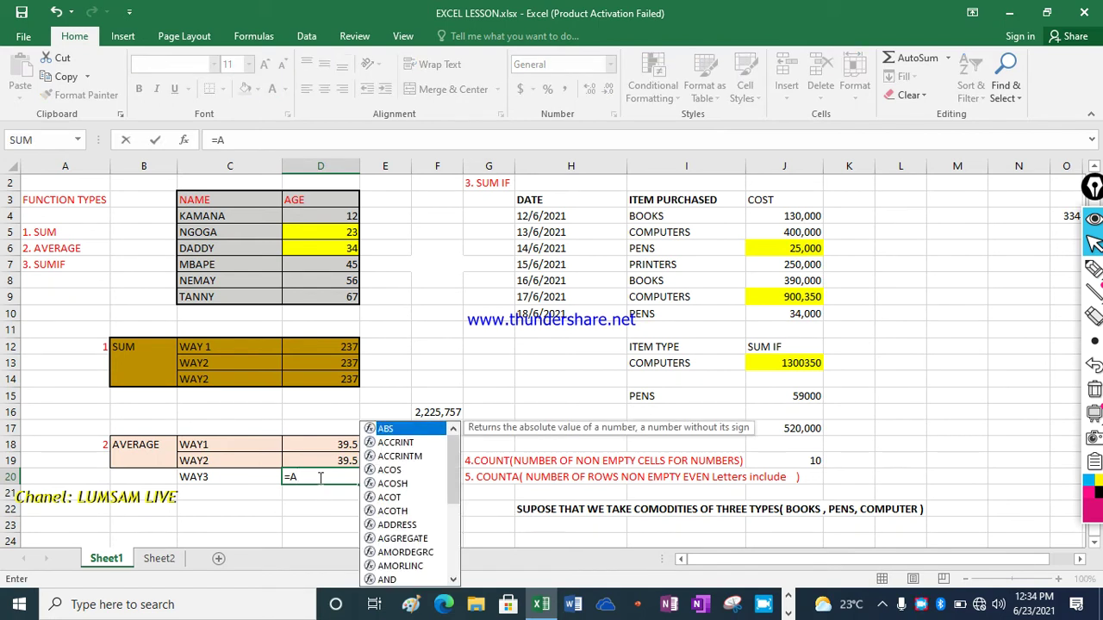
pyautogui.write('VERAGE')
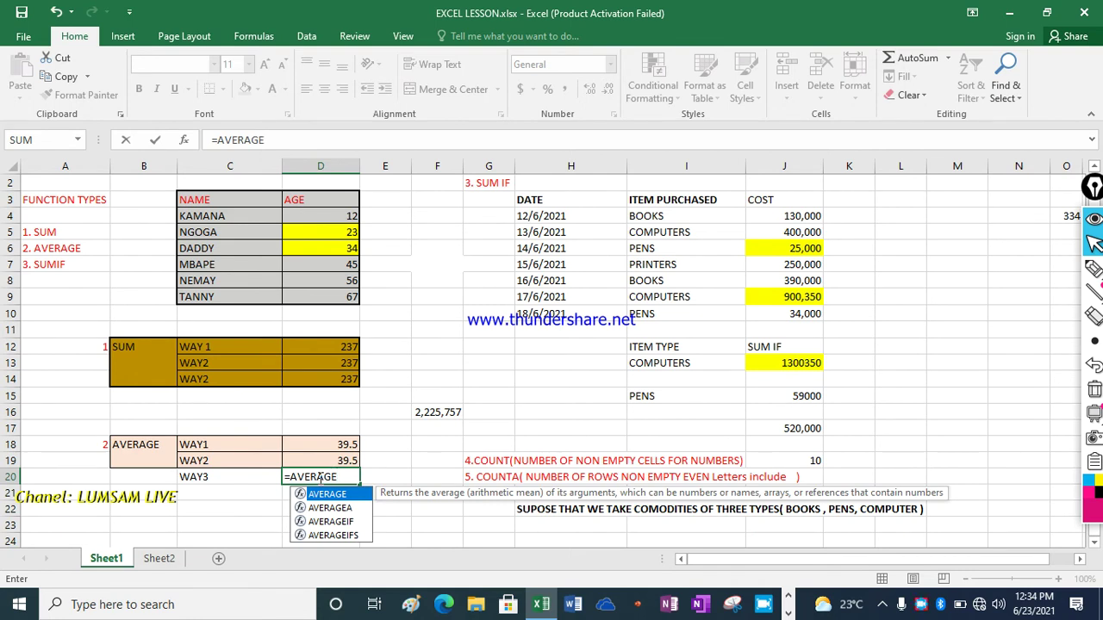
pyautogui.write('(')
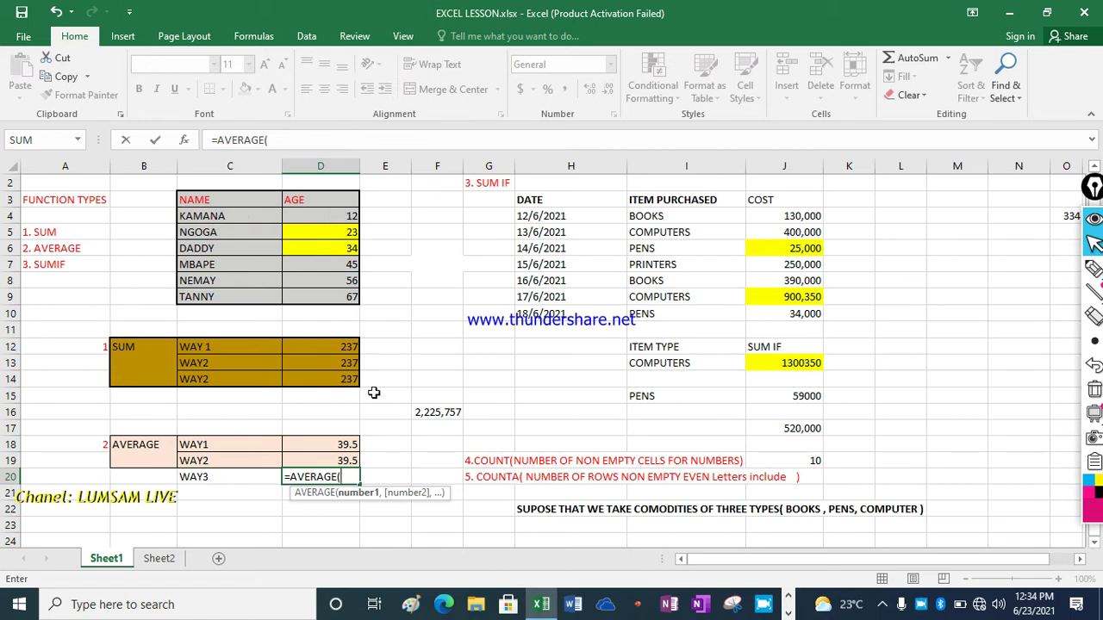
pyautogui.write('D4,')
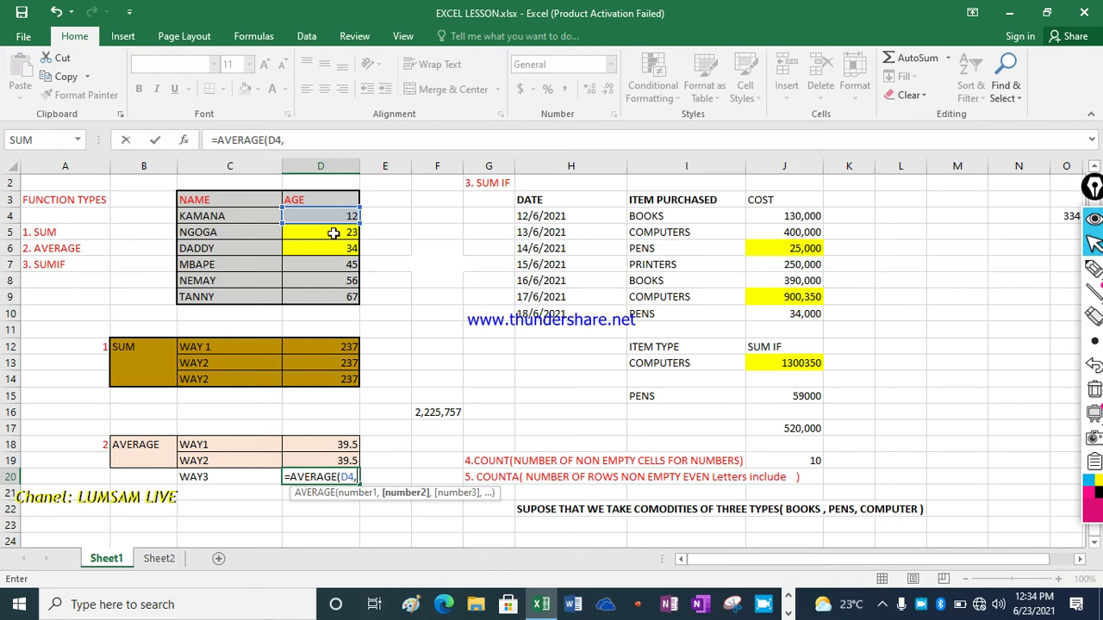
pyautogui.write('D5,D6')
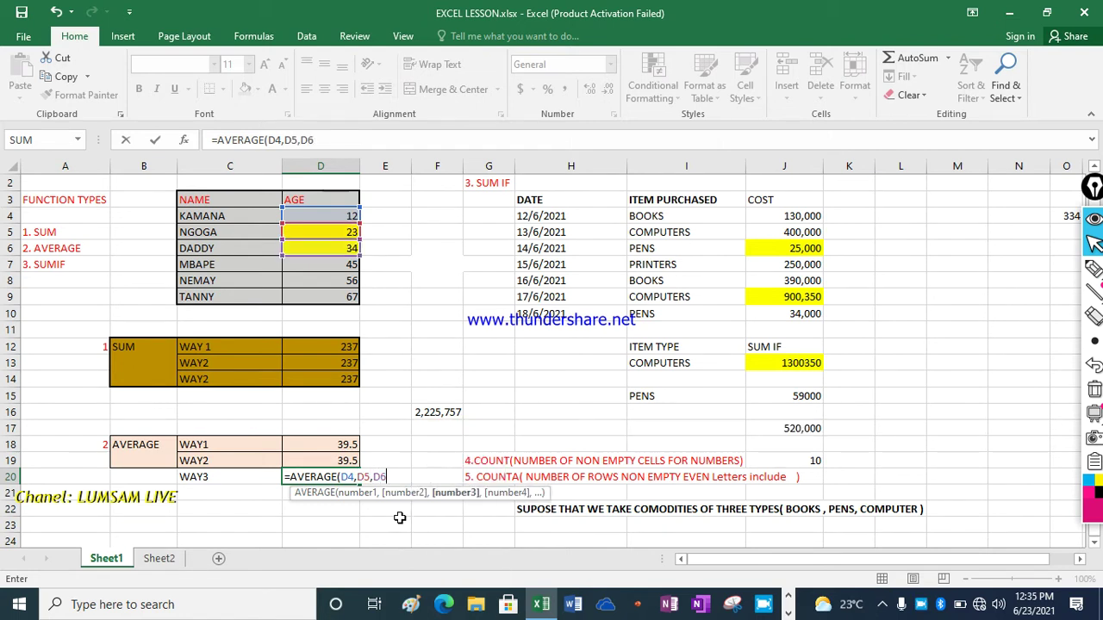
pyautogui.write(',D')
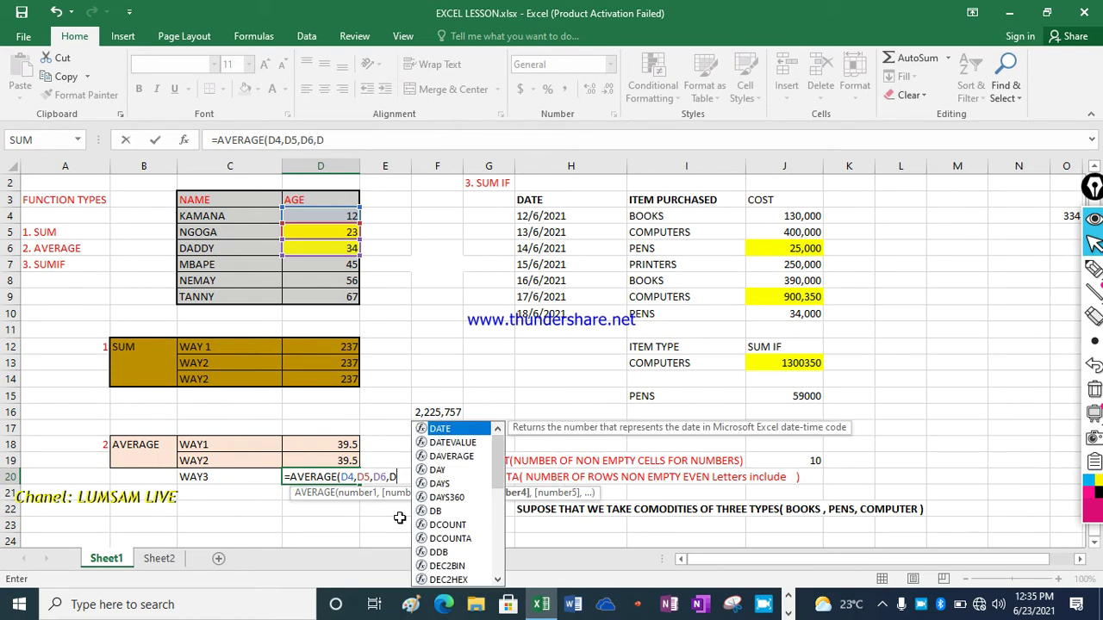
pyautogui.write('7,')
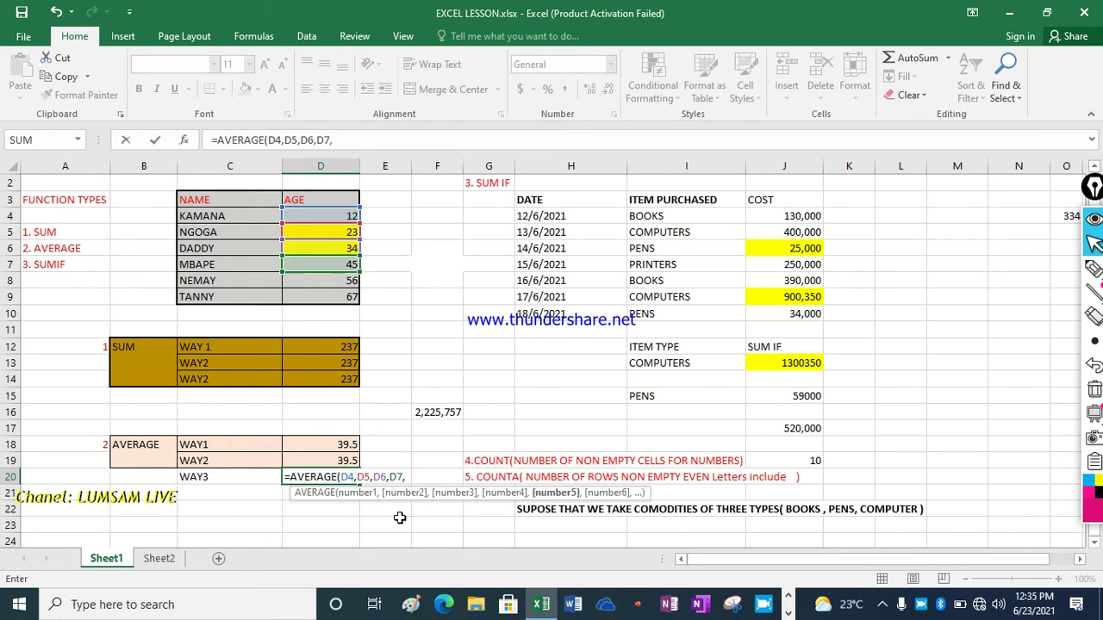
pyautogui.write('D')
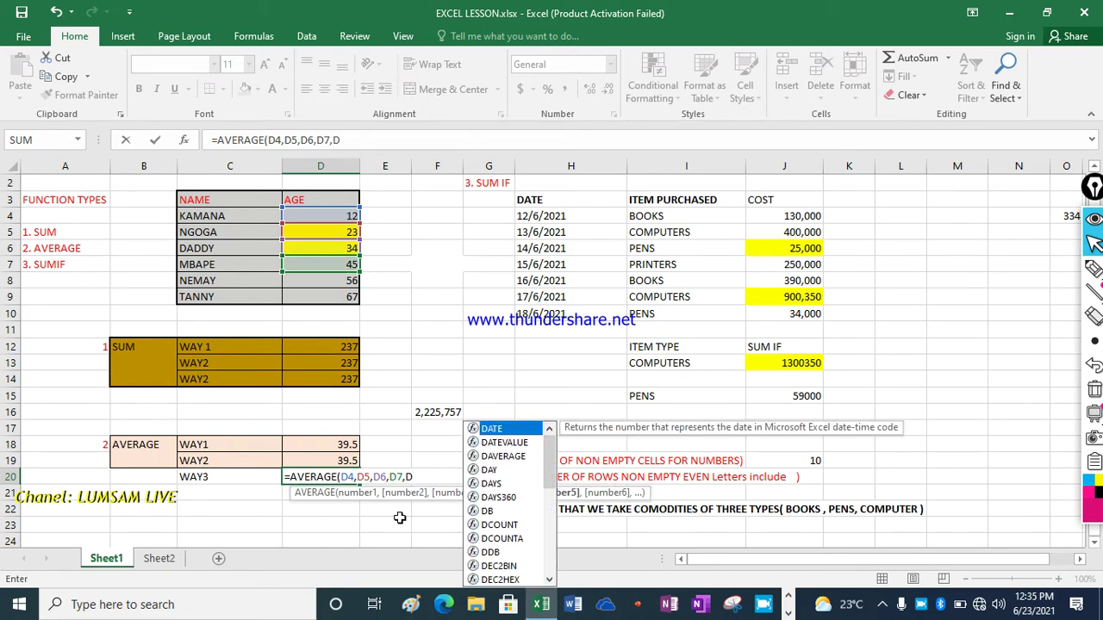
pyautogui.write('8,')
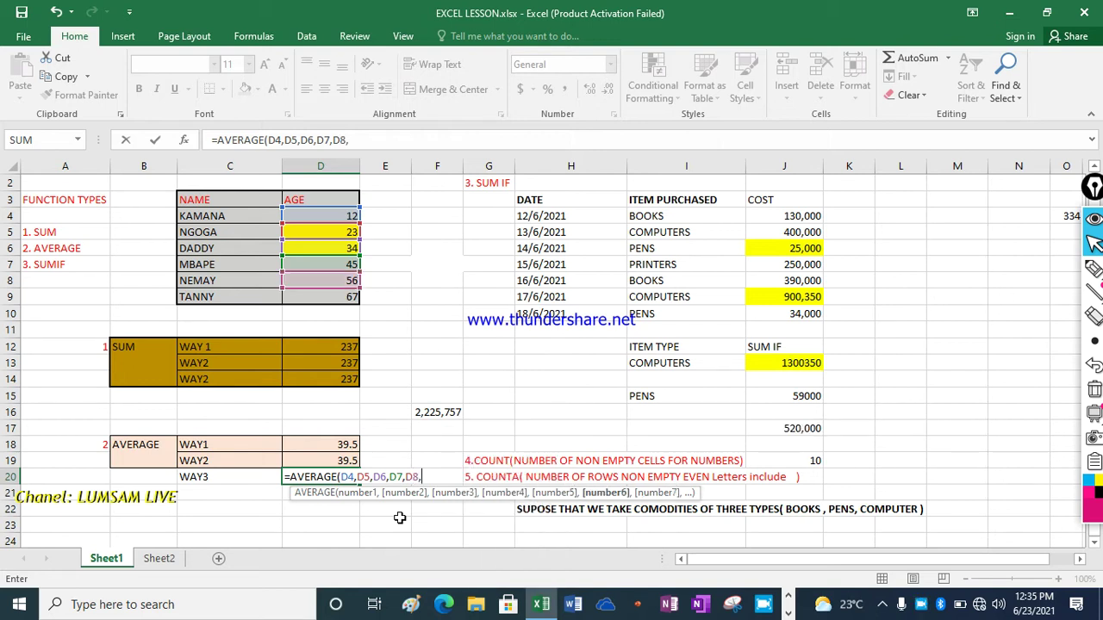
pyautogui.write('D')
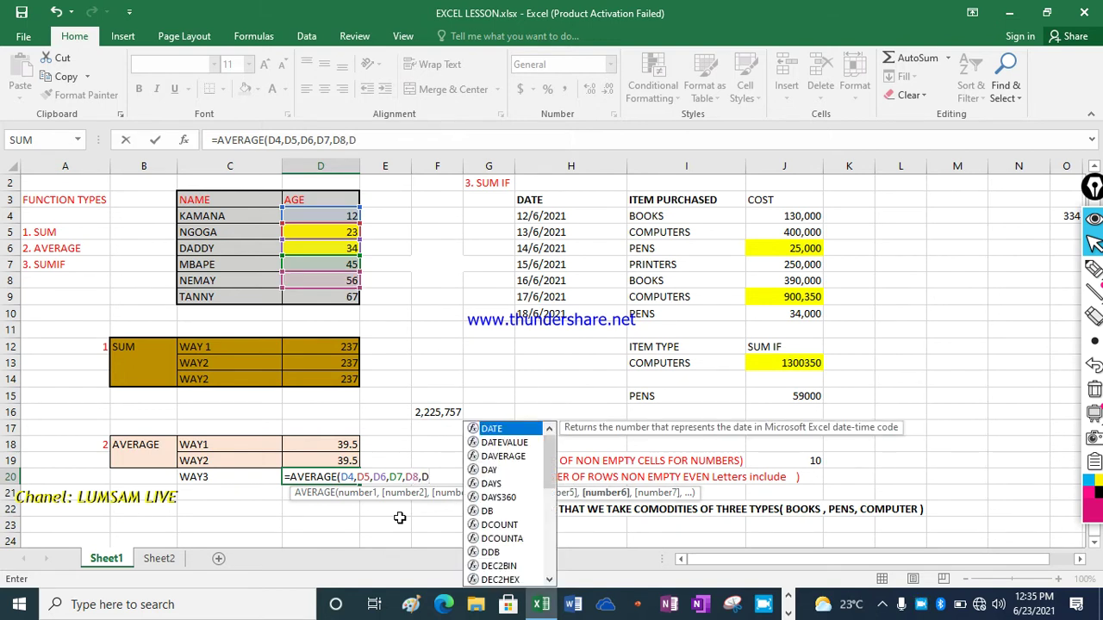
pyautogui.write('9')
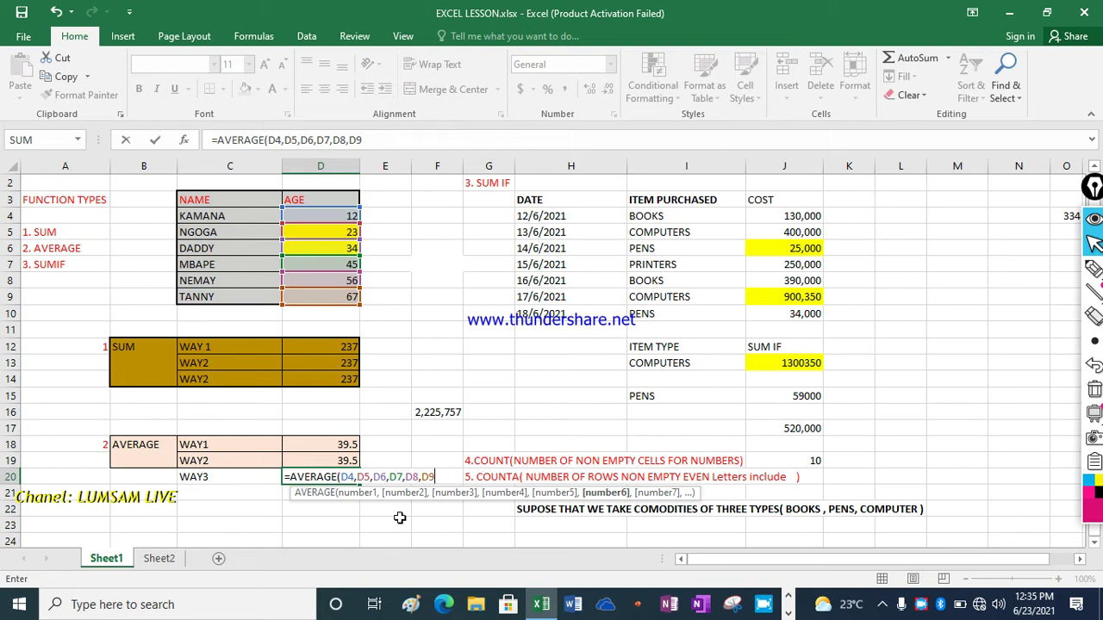
pyautogui.click(795, 216)
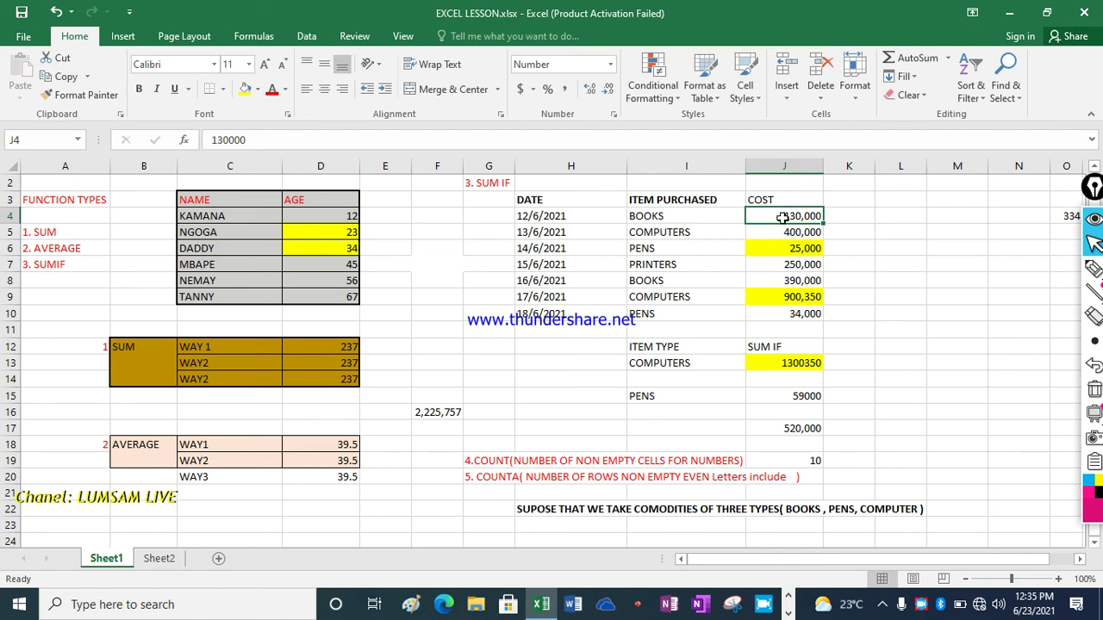
pyautogui.click(328, 478)
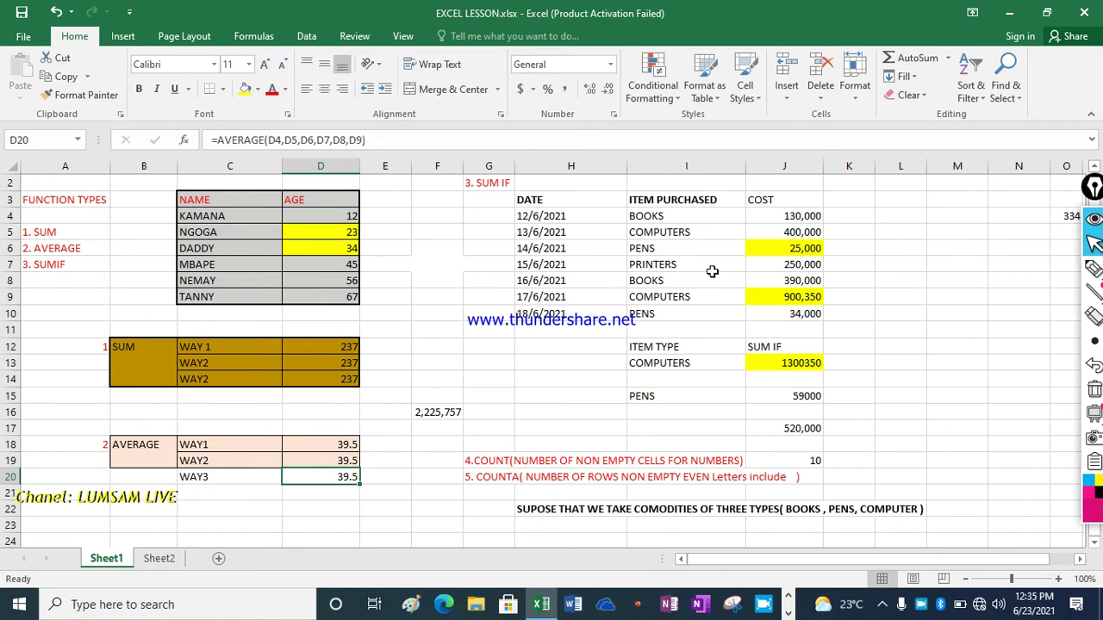
pyautogui.click(790, 217)
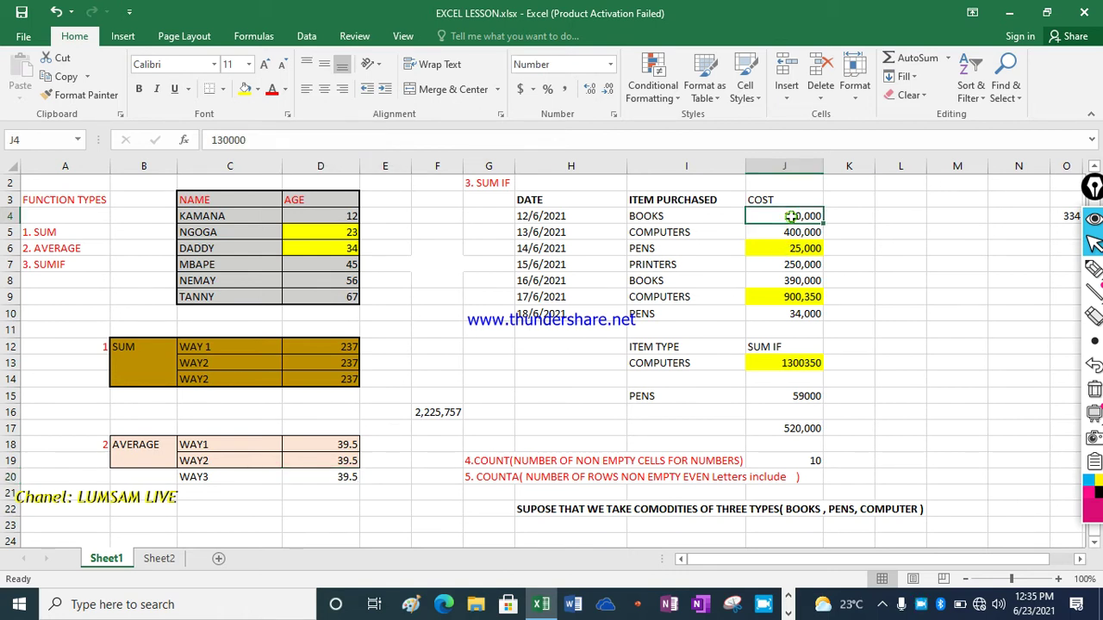
pyautogui.click(342, 477)
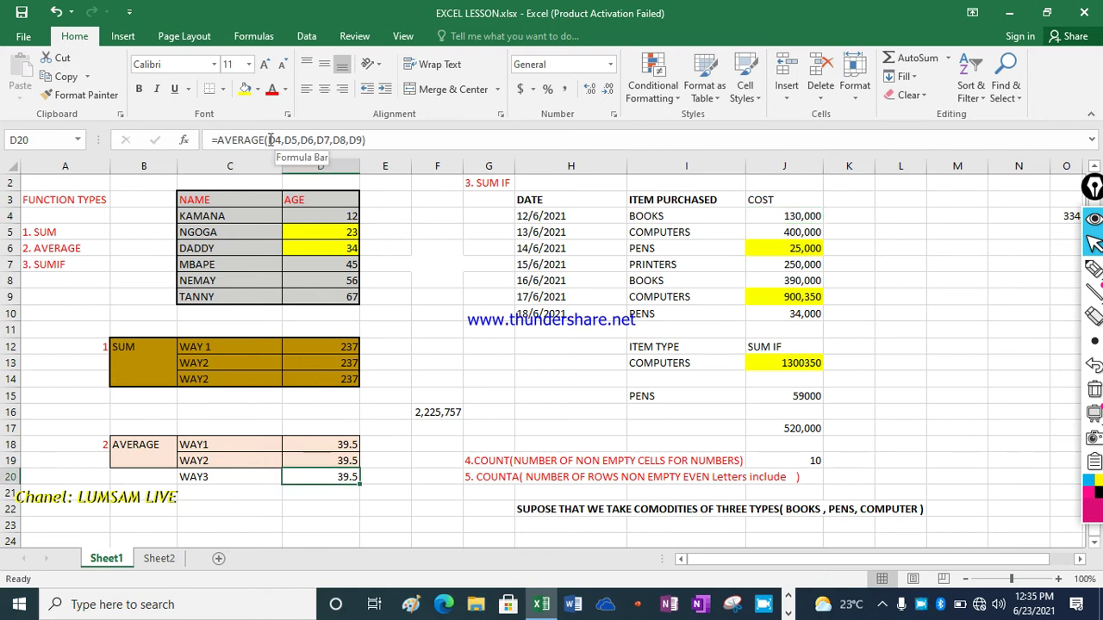
# Append J4 to D20's formula, making =AVERAGE(D4,D5,D6,D7,D8,D9,J4), which returns 18,605.
pyautogui.click(362, 139)
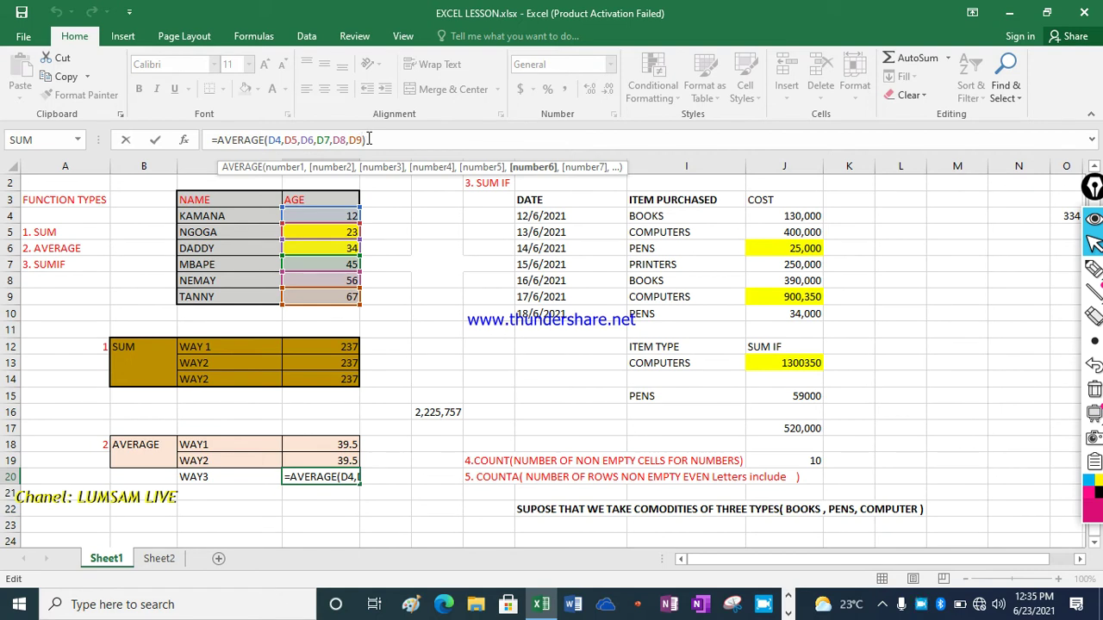
pyautogui.write(',')
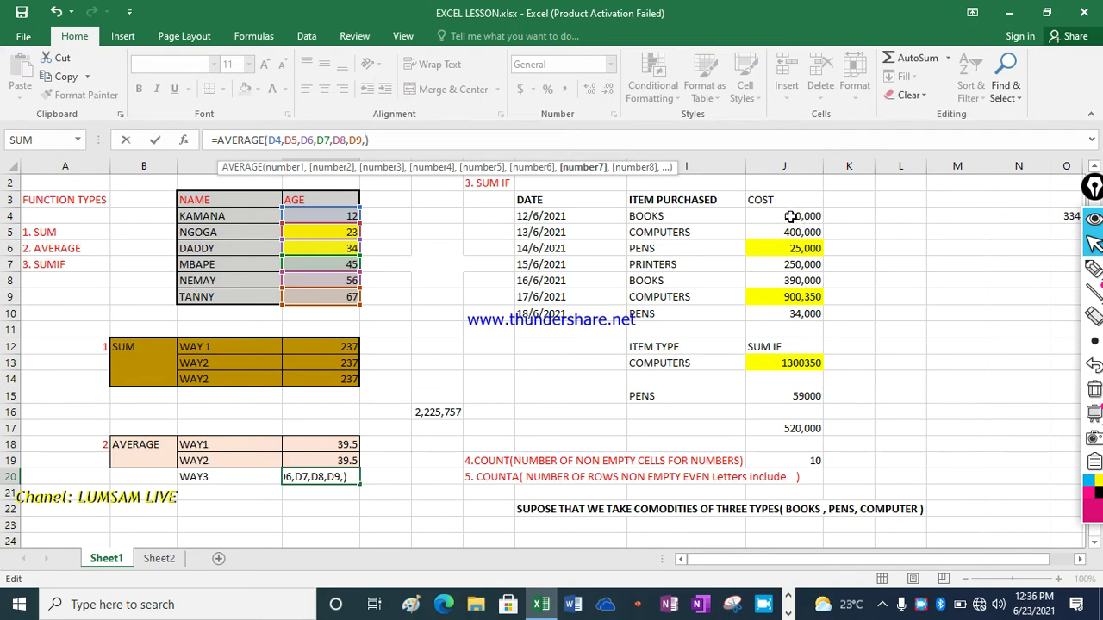
pyautogui.click(790, 216)
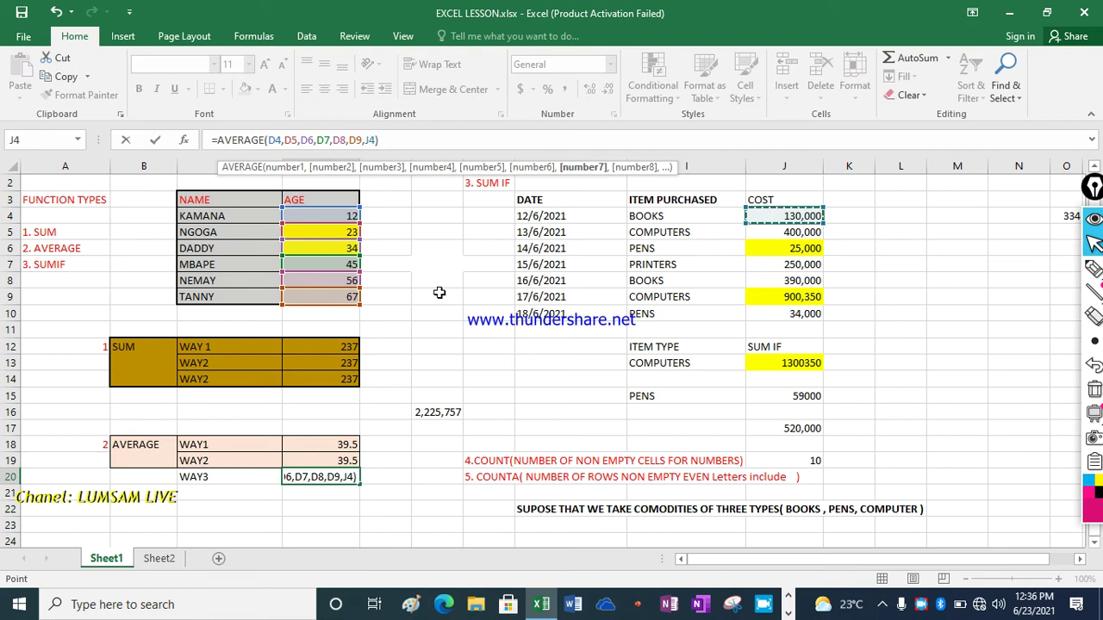
pyautogui.press('Return')
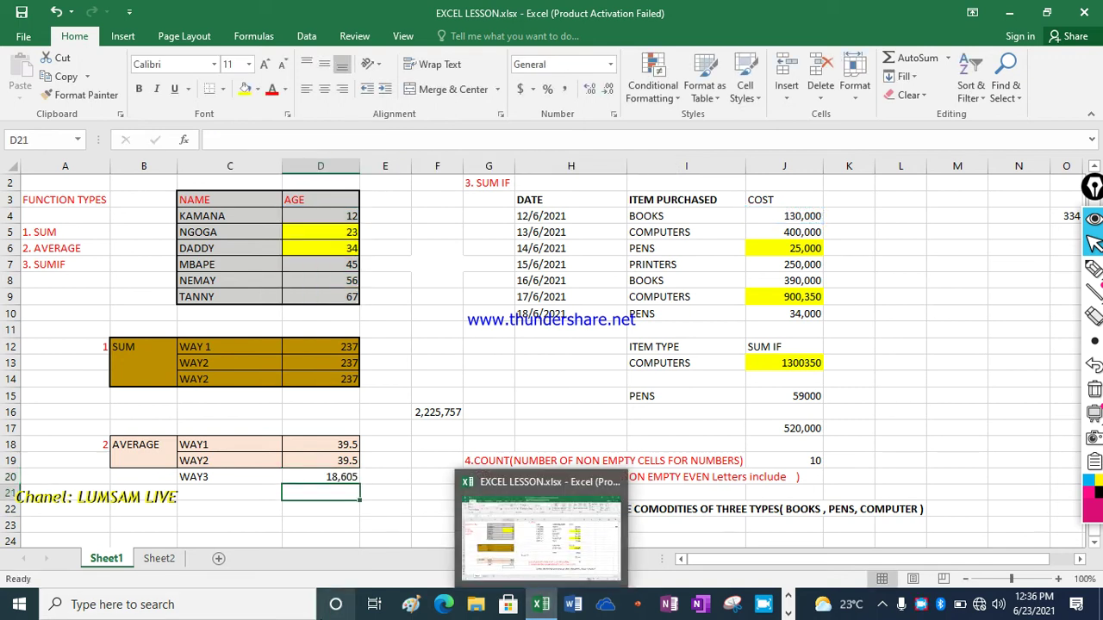
pyautogui.click(339, 477)
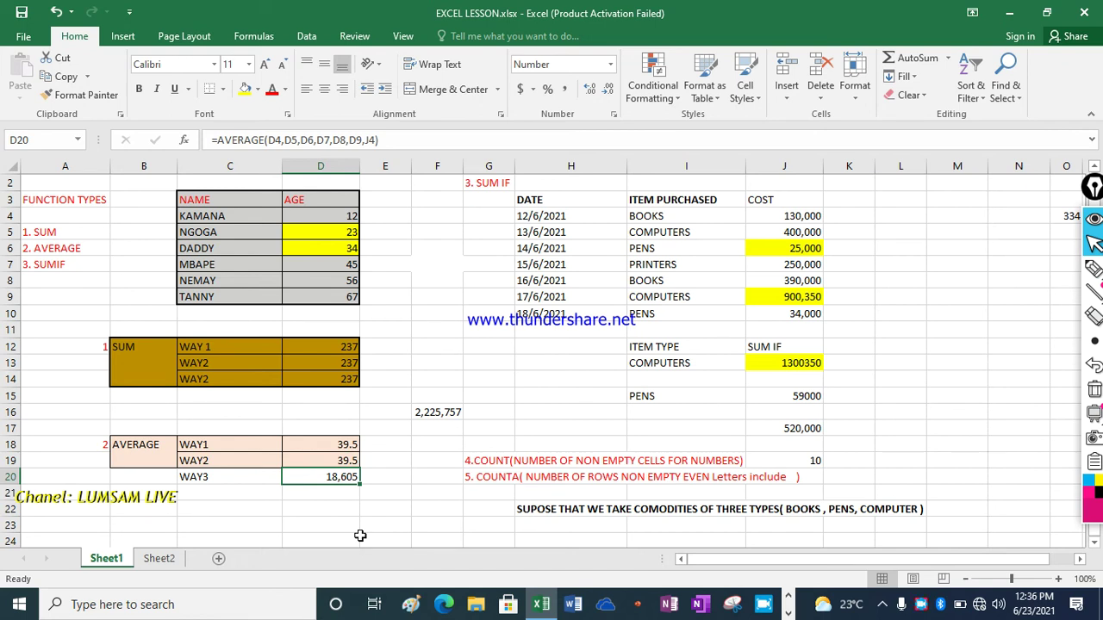
pyautogui.click(338, 476)
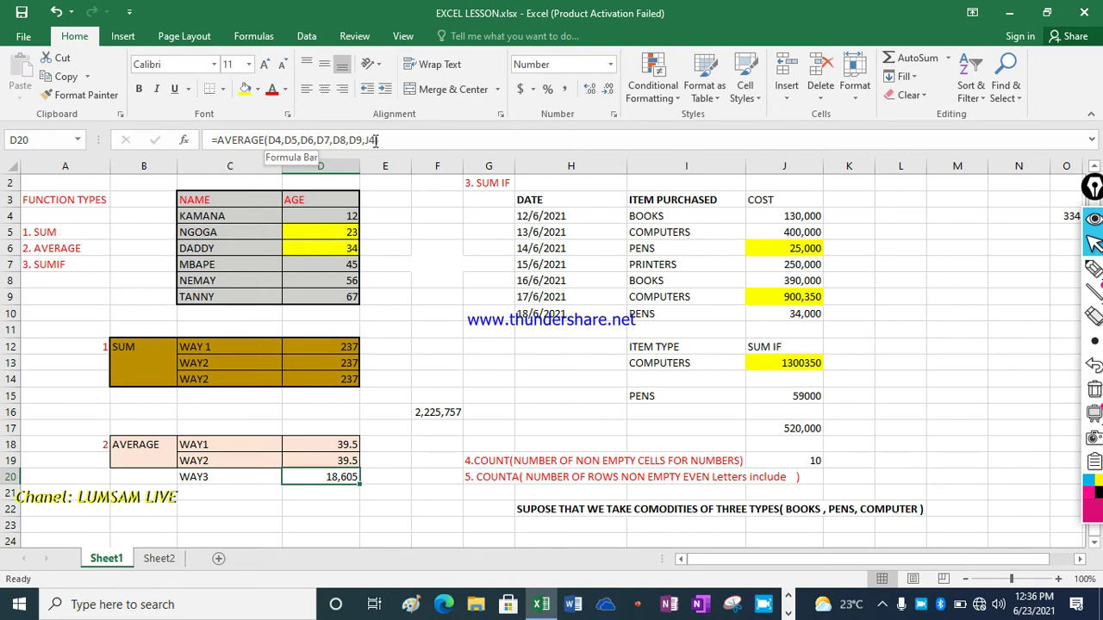
# Check the J4 cost and the WAY3 average formula, then select the 3. SUM IF heading.
pyautogui.click(812, 216)
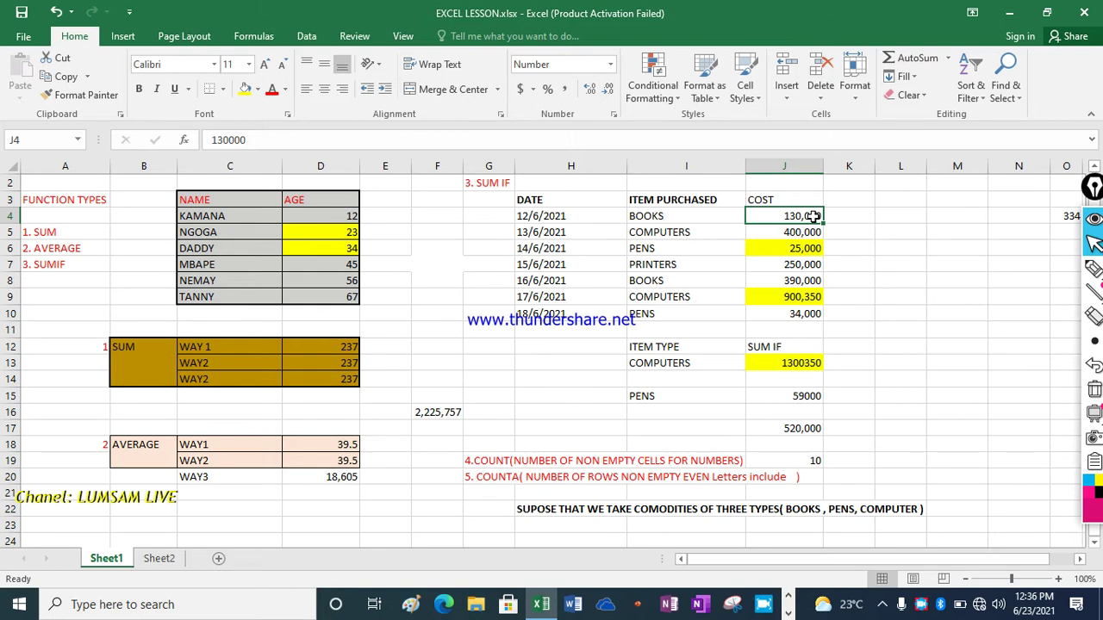
pyautogui.click(341, 478)
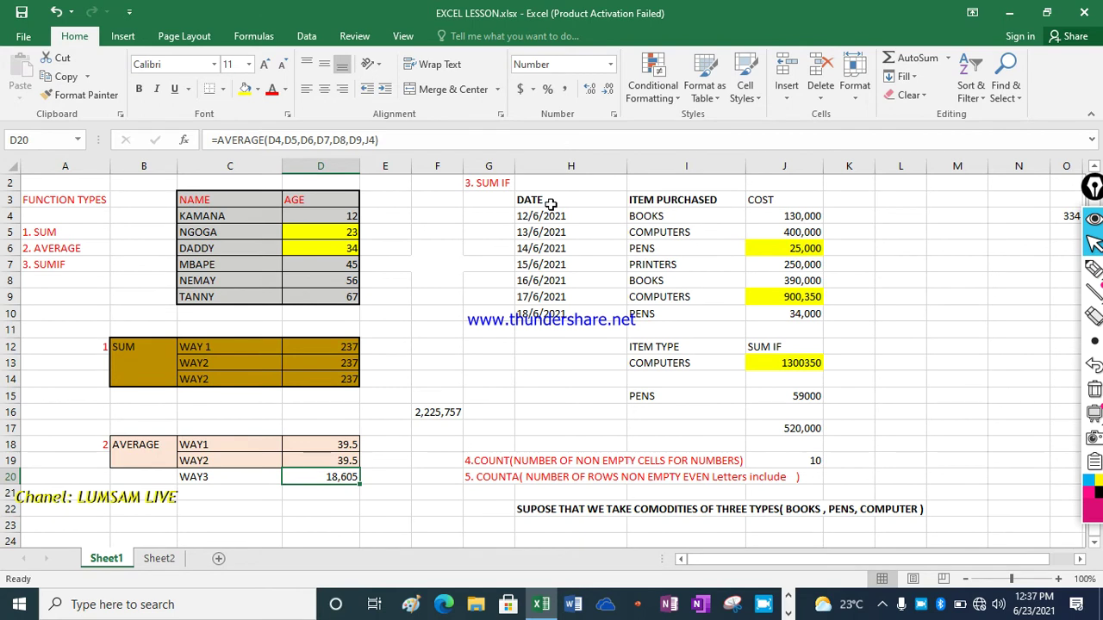
pyautogui.click(511, 182)
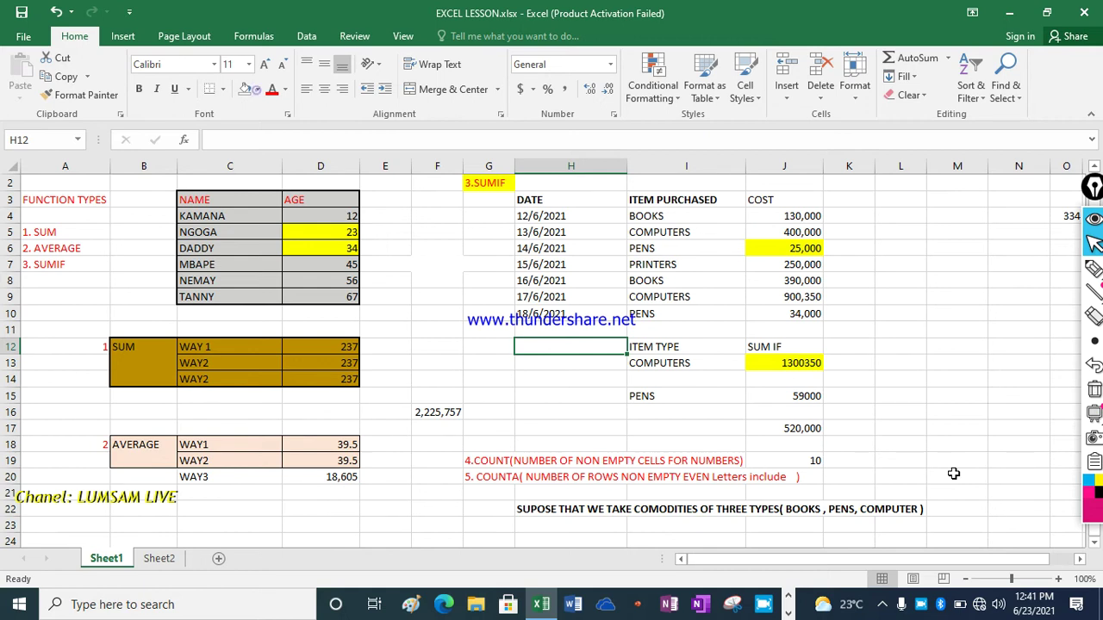
# Delete the stray comma from H12 and review the BOOKS, COMPUTERS, PENS and PRINTERS purchases.
pyautogui.write(',')
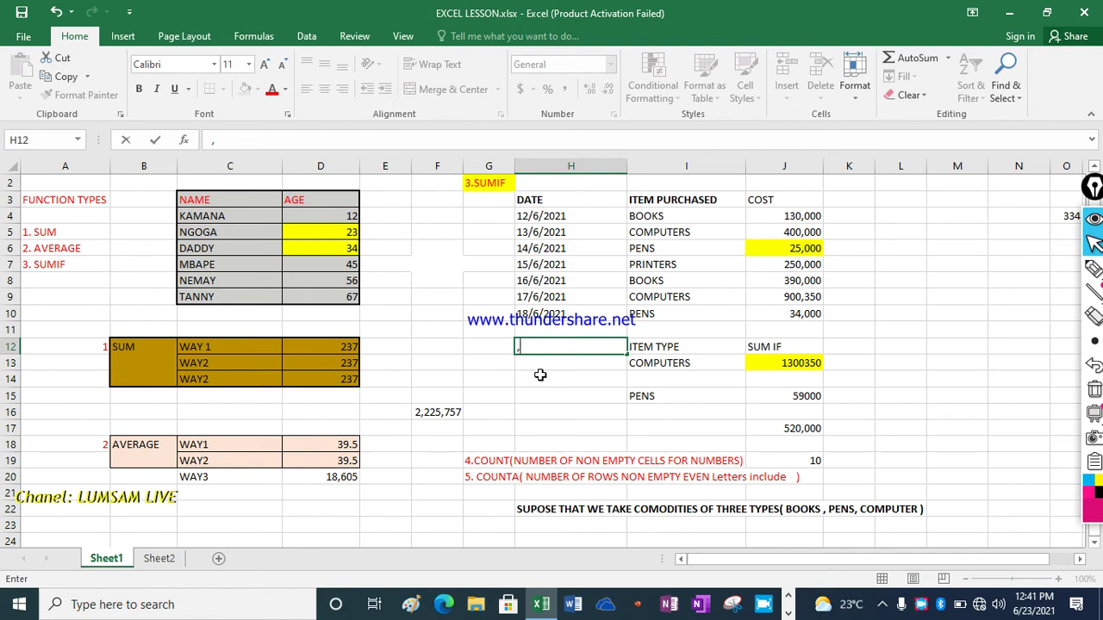
pyautogui.press('BackSpace')
pyautogui.click(657, 217)
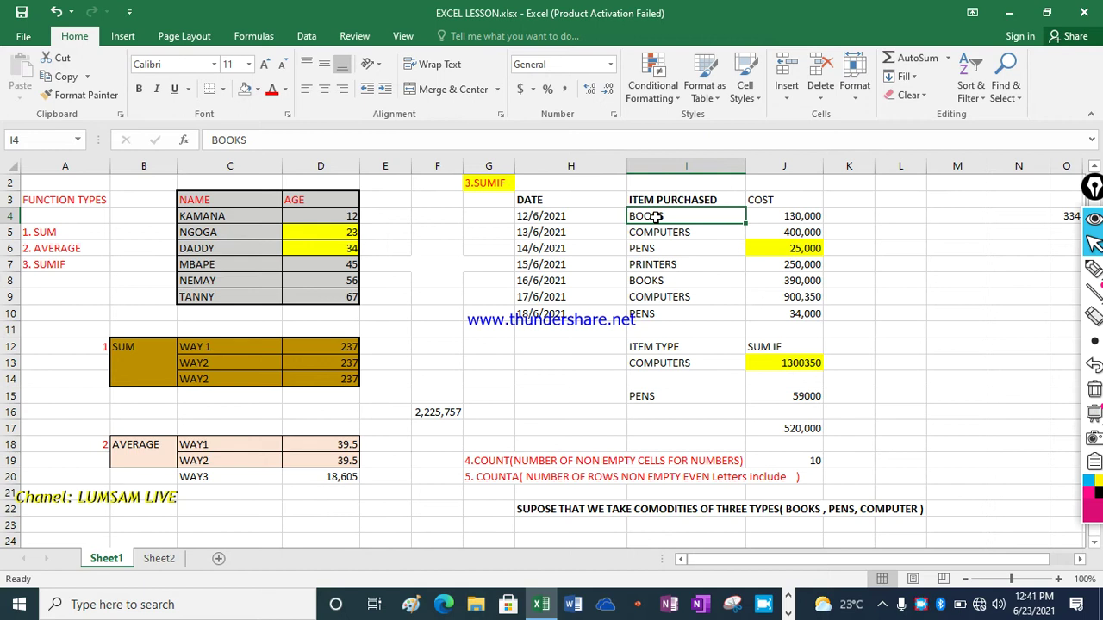
pyautogui.click(659, 236)
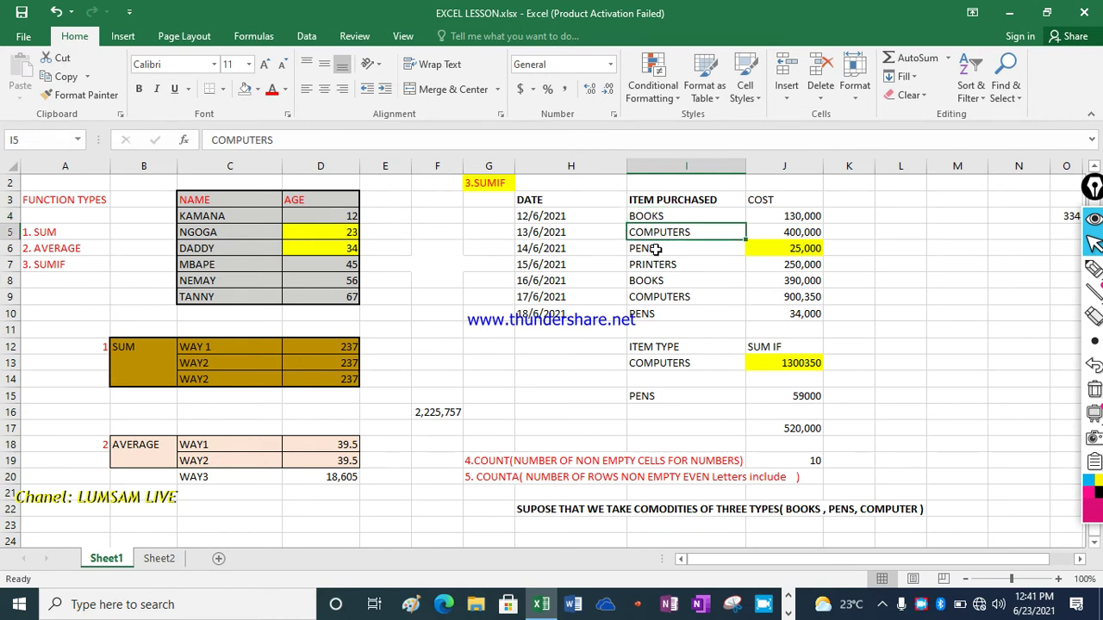
pyautogui.click(655, 248)
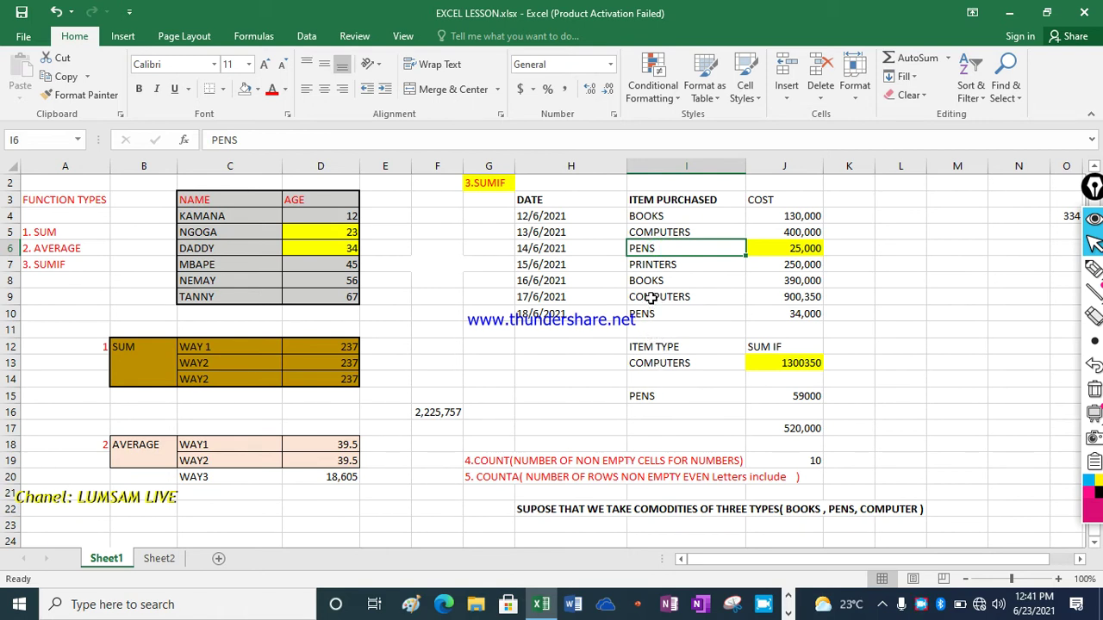
pyautogui.click(663, 266)
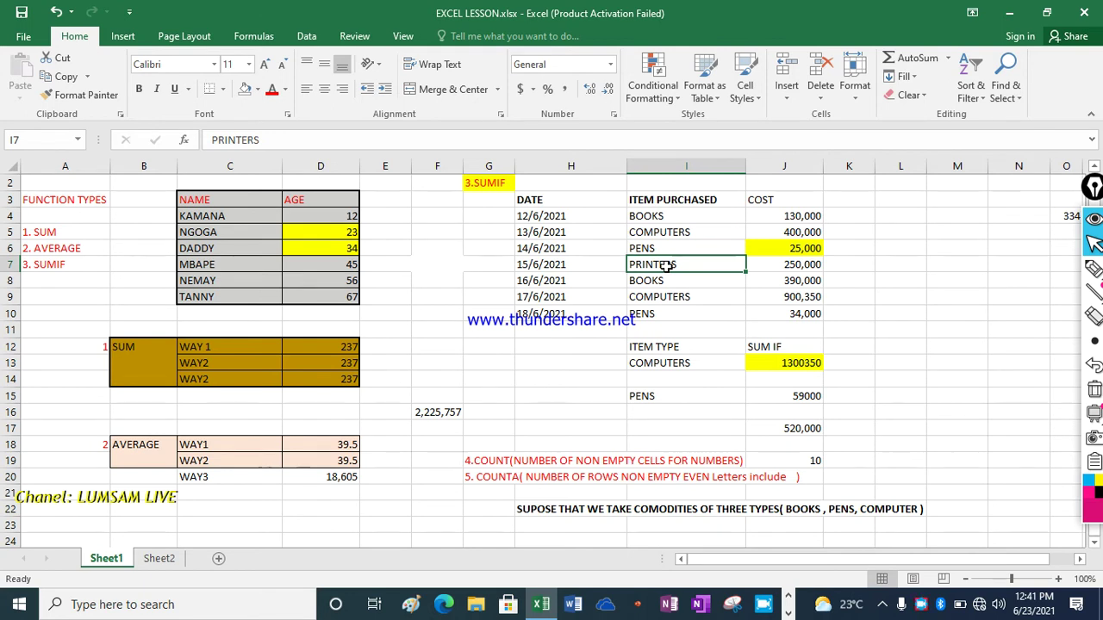
pyautogui.click(585, 392)
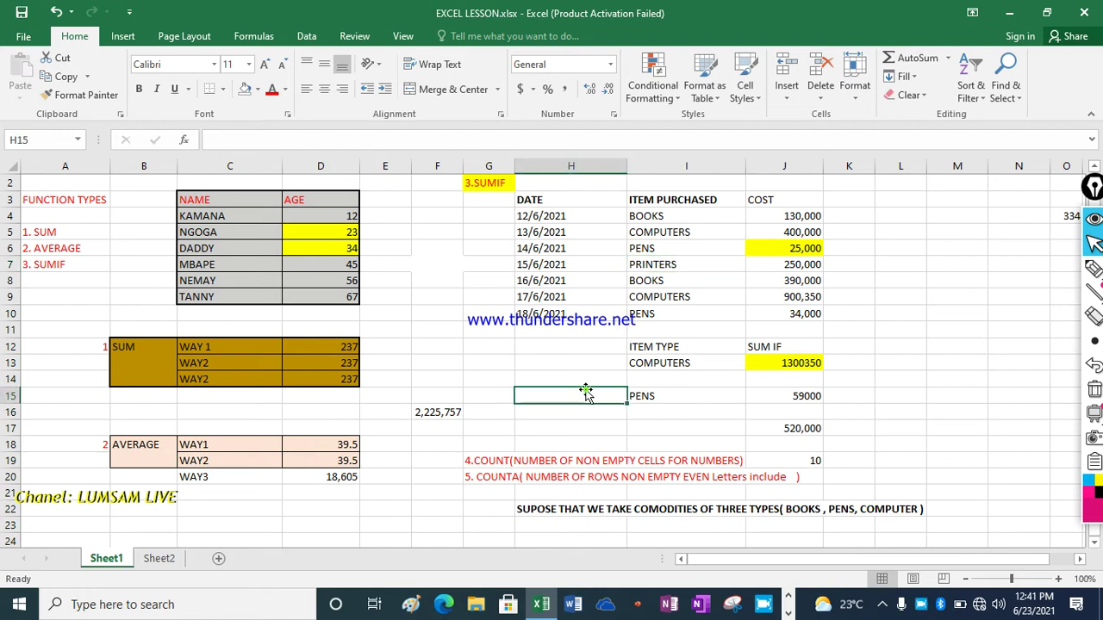
pyautogui.click(648, 219)
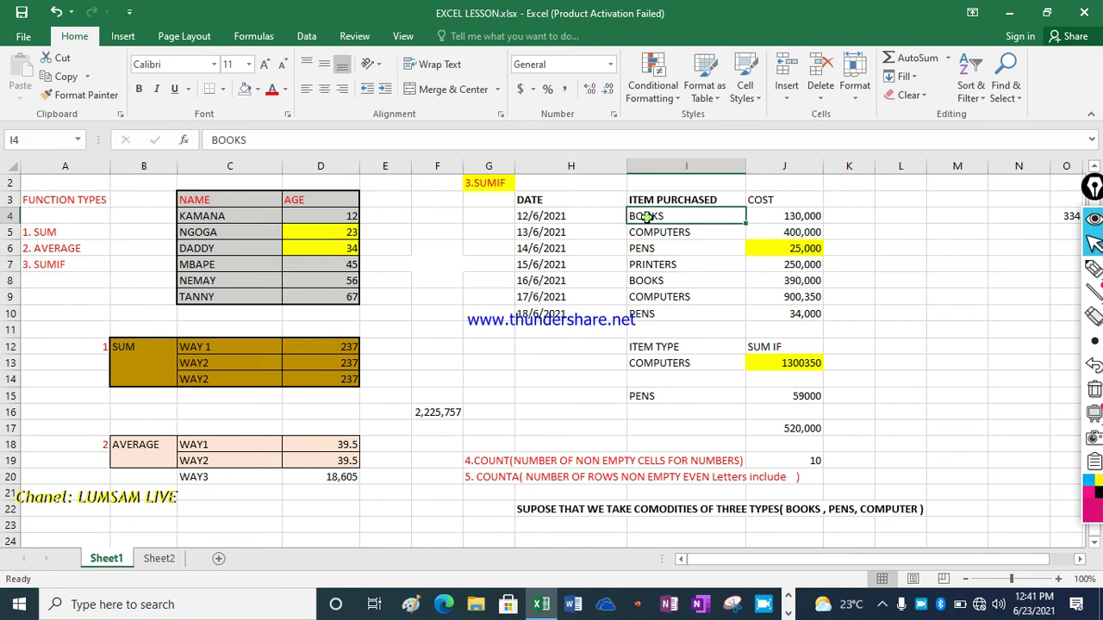
pyautogui.click(690, 236)
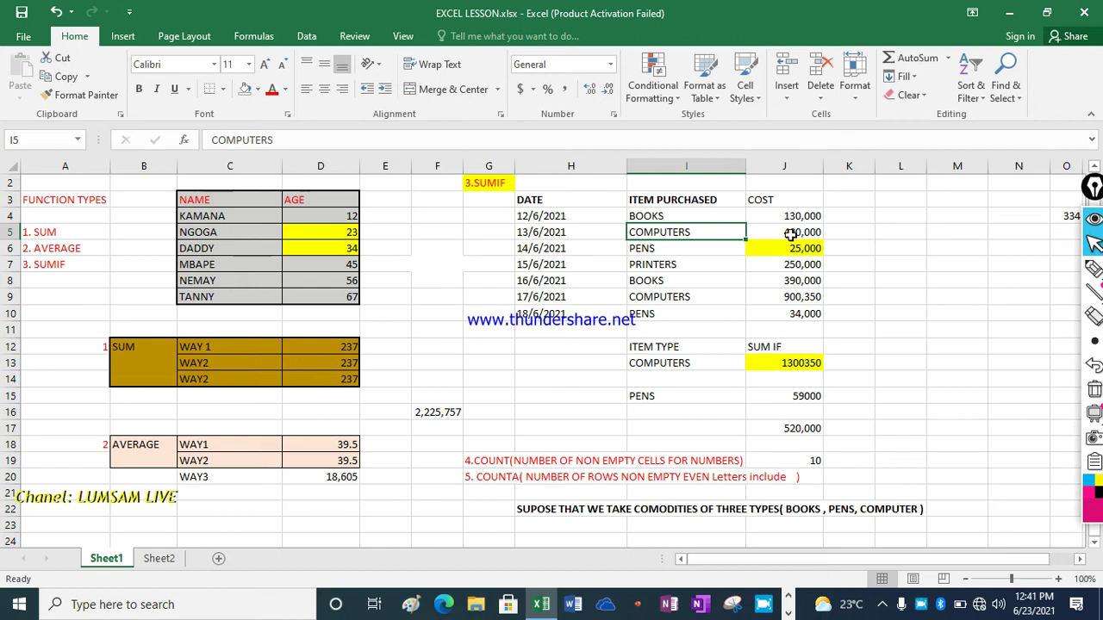
pyautogui.click(790, 234)
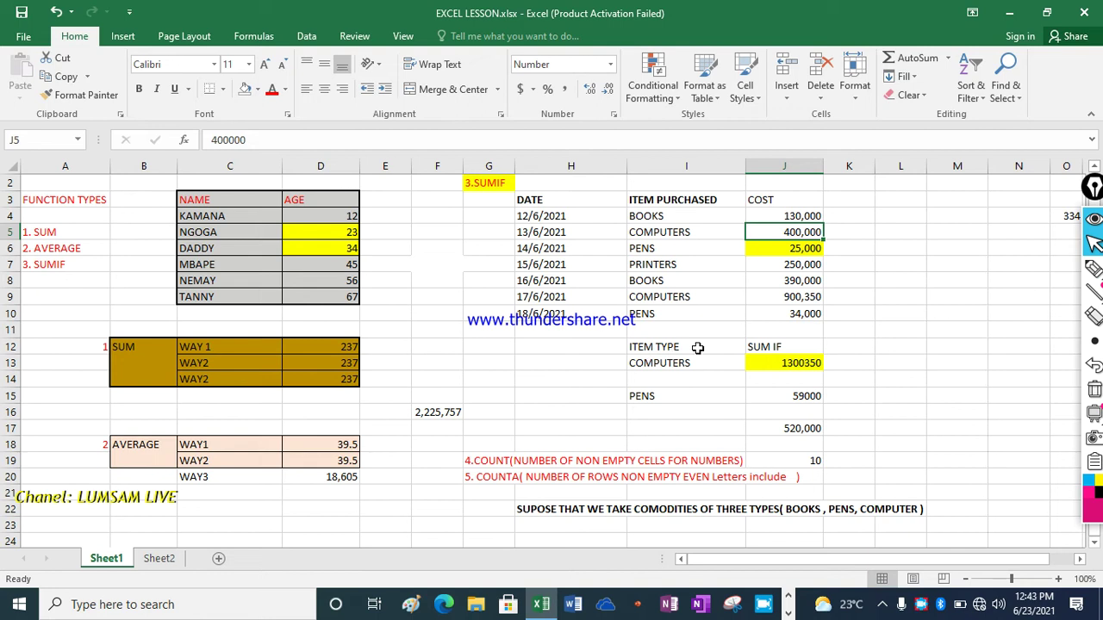
# Review the SUM IF heading, COMPUTERS criterion and J13's =SUMIF(I4:I10,I13,J4:J10) total of 1300350.
pyautogui.click(770, 346)
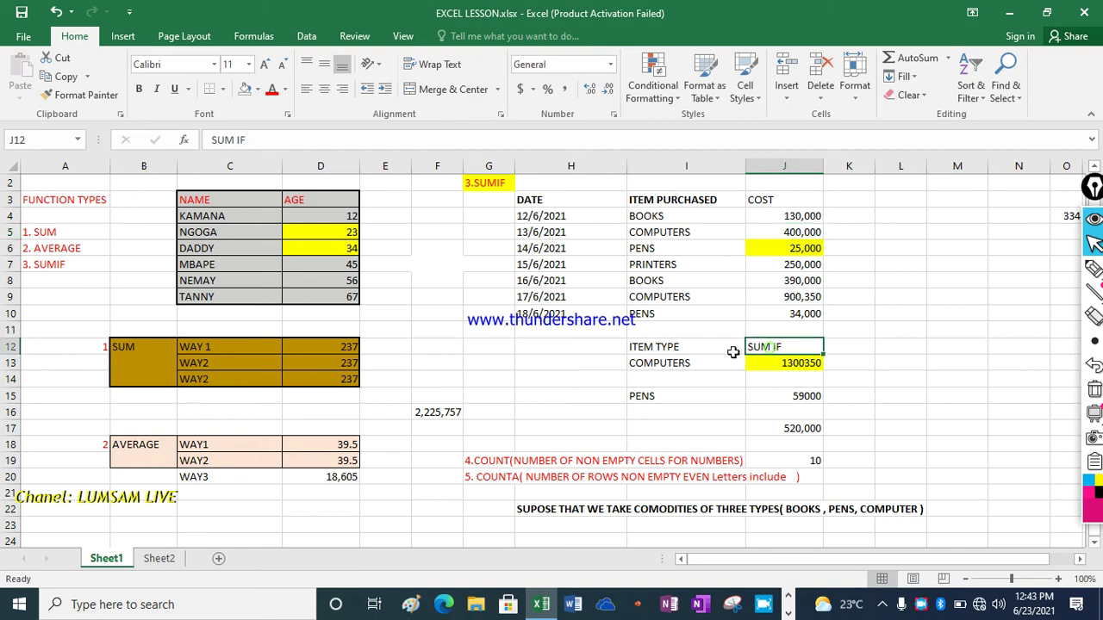
pyautogui.click(670, 347)
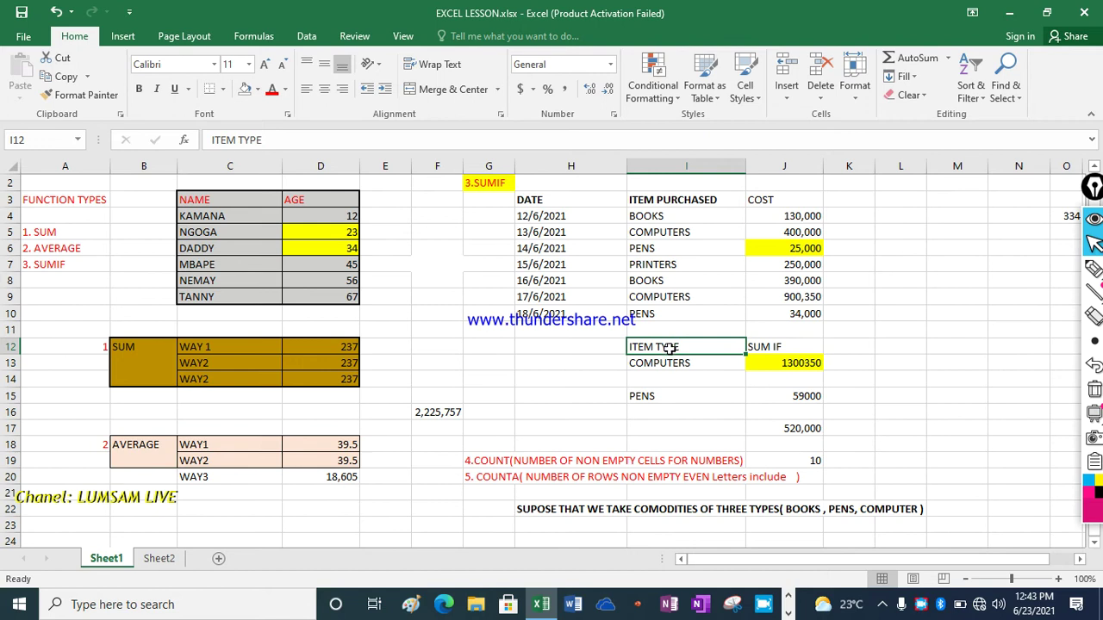
pyautogui.click(672, 366)
pyautogui.click(786, 363)
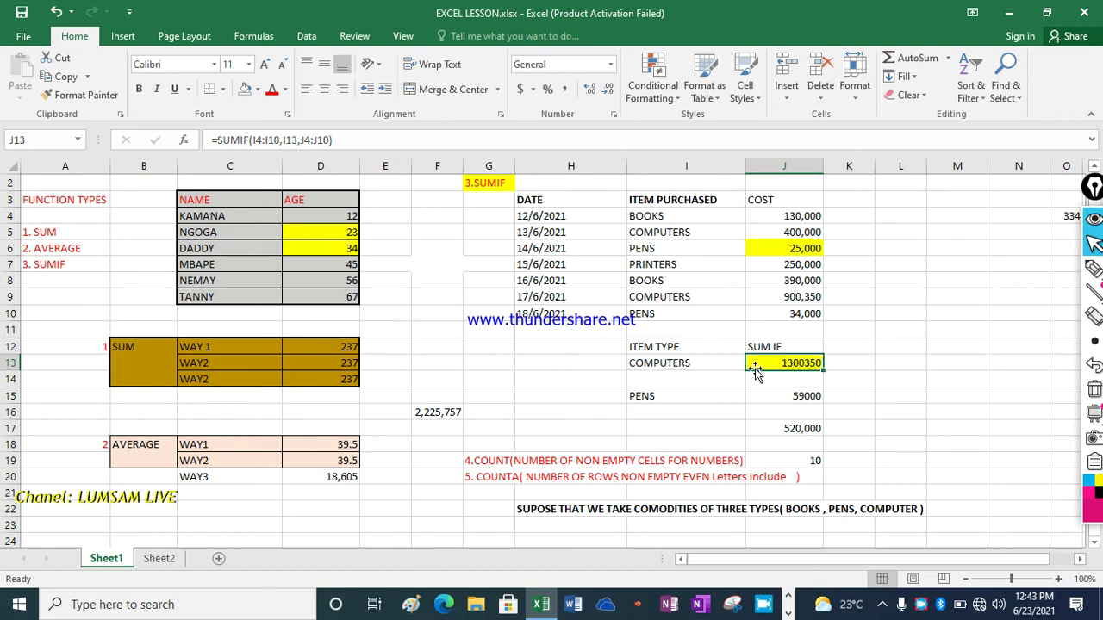
# Clear the PENS label and 59000 total, the 520,000 total in J17, and J19's COUNT formula.
pyautogui.click(653, 397)
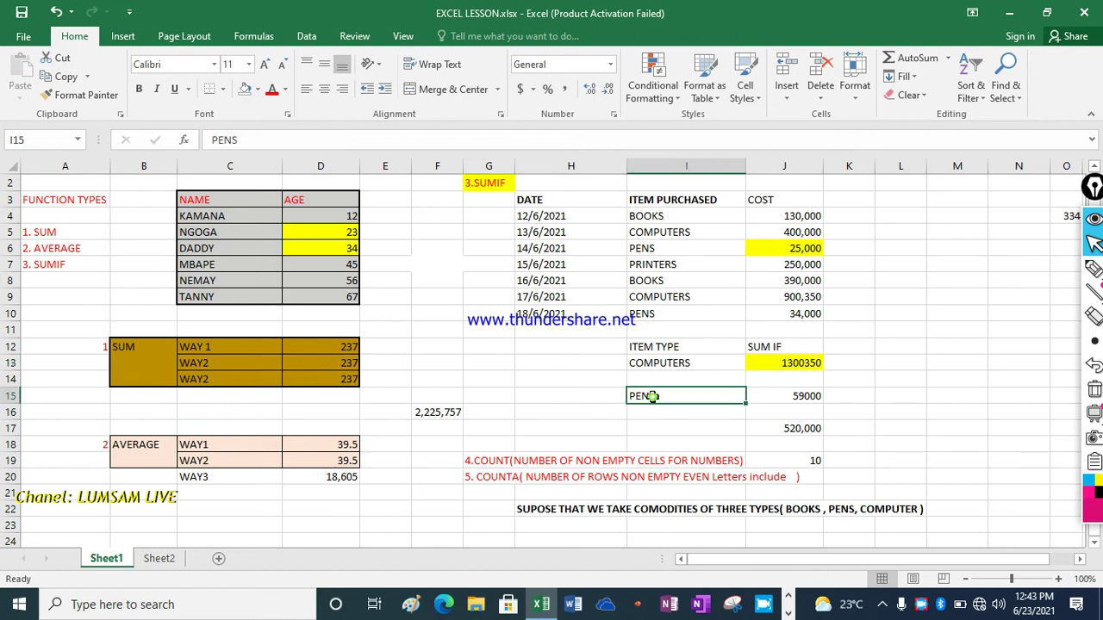
pyautogui.press('BackSpace')
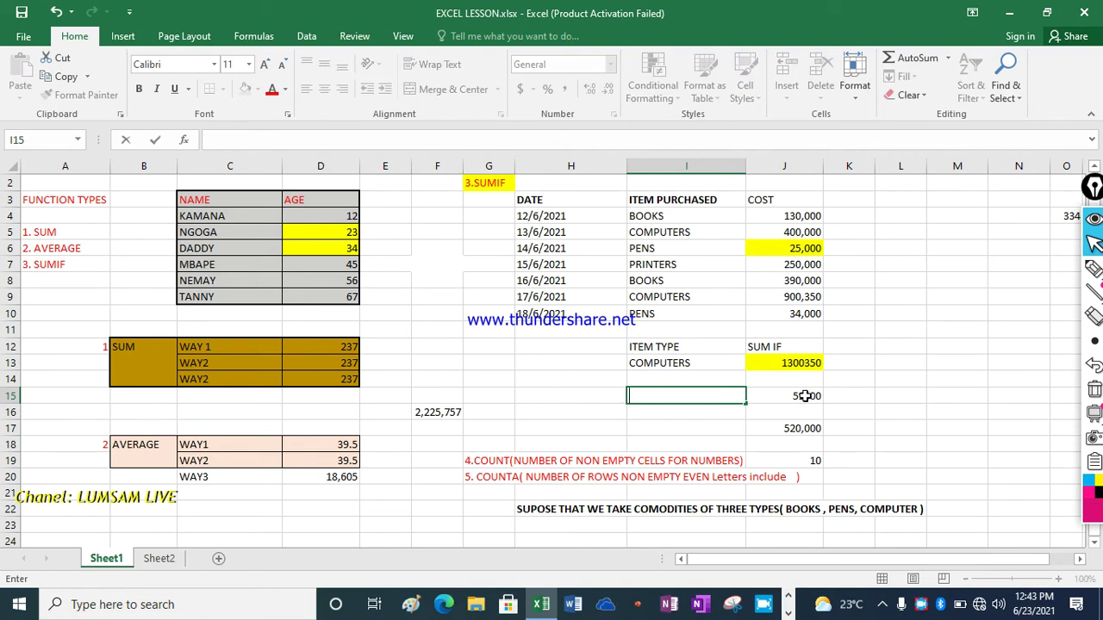
pyautogui.click(806, 397)
pyautogui.press('BackSpace')
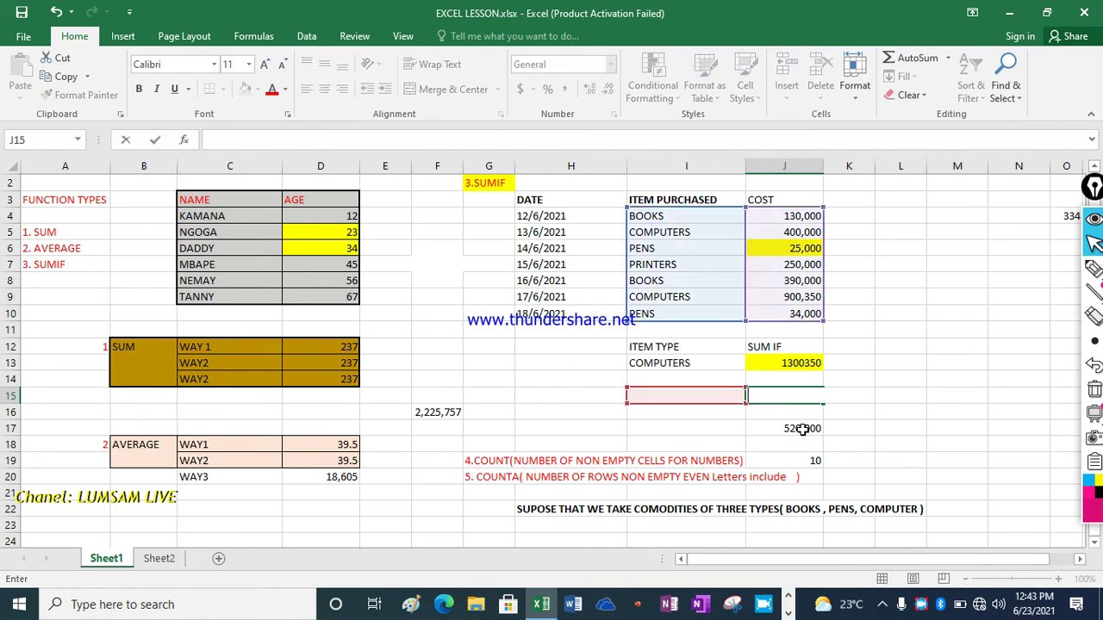
pyautogui.click(803, 429)
pyautogui.press('BackSpace')
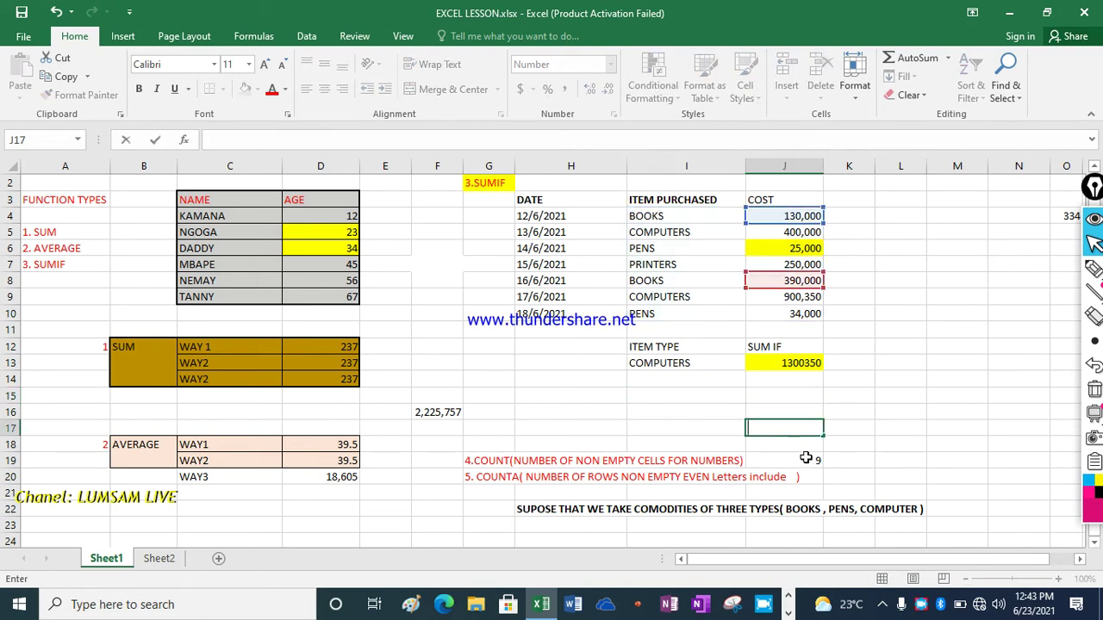
pyautogui.click(813, 462)
pyautogui.doubleClick(813, 462)
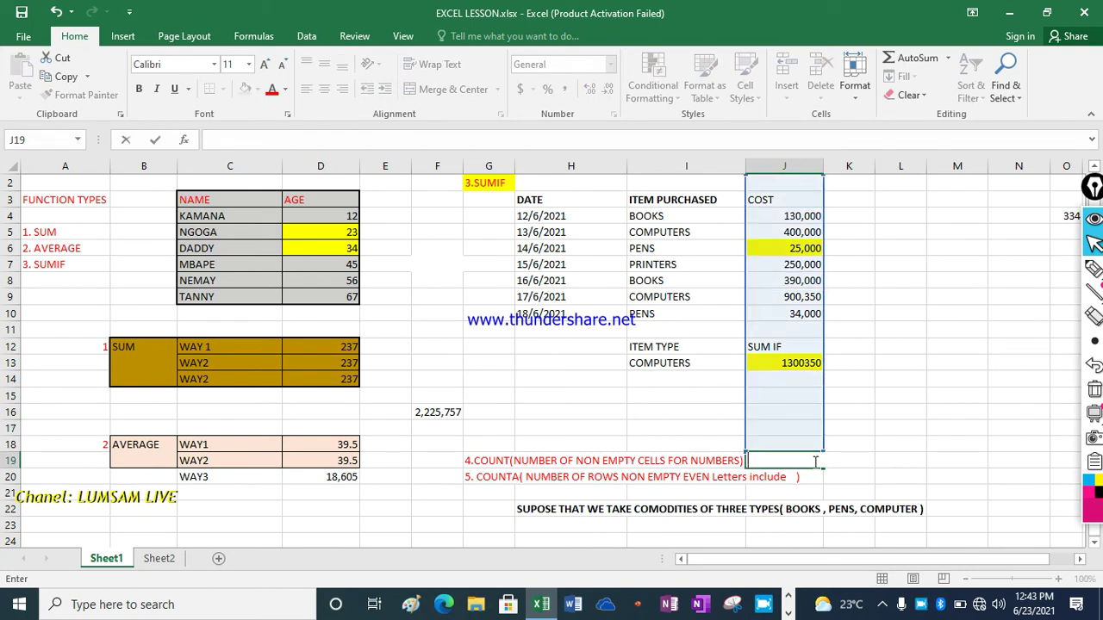
pyautogui.click(728, 422)
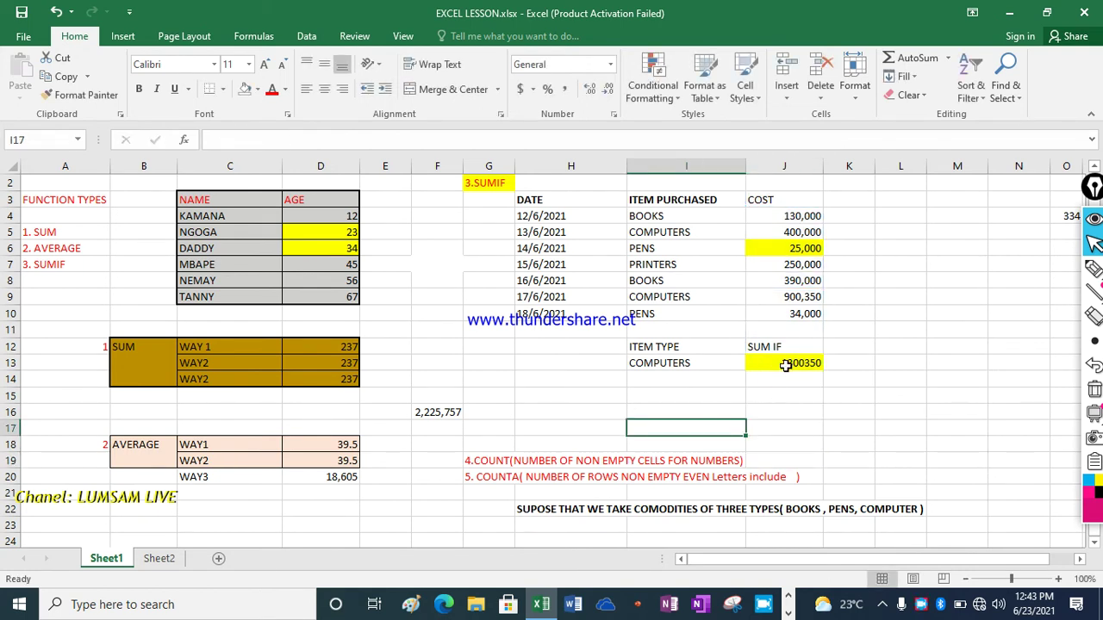
# Empty the SUMIF formula in J13 and the COMPUTERS label in I13.
pyautogui.click(786, 362)
pyautogui.doubleClick(794, 362)
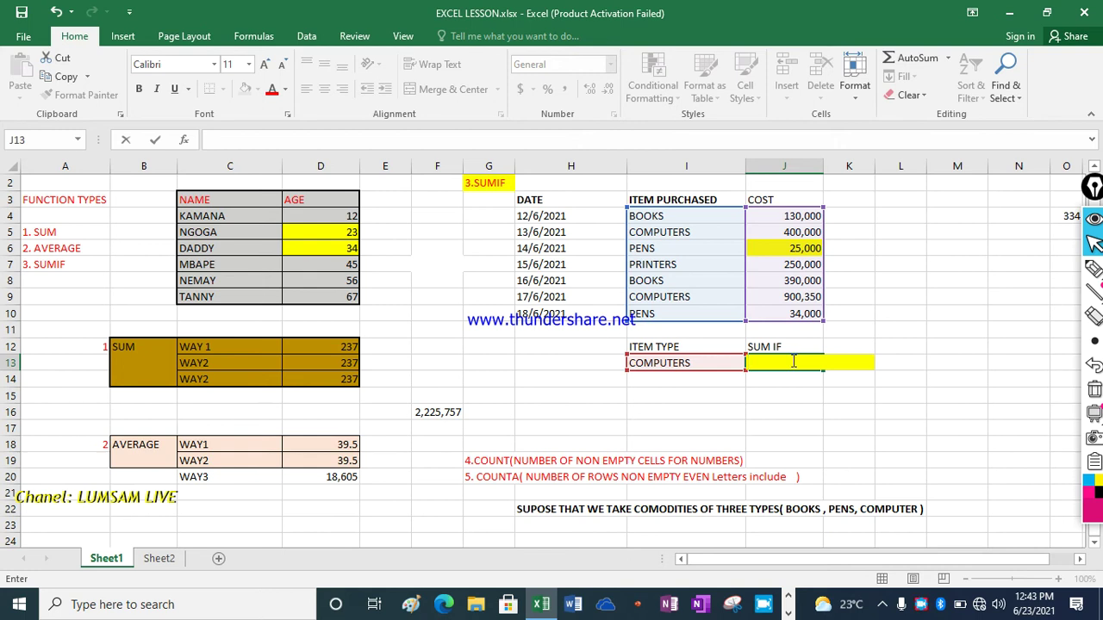
pyautogui.click(697, 365)
pyautogui.press('BackSpace')
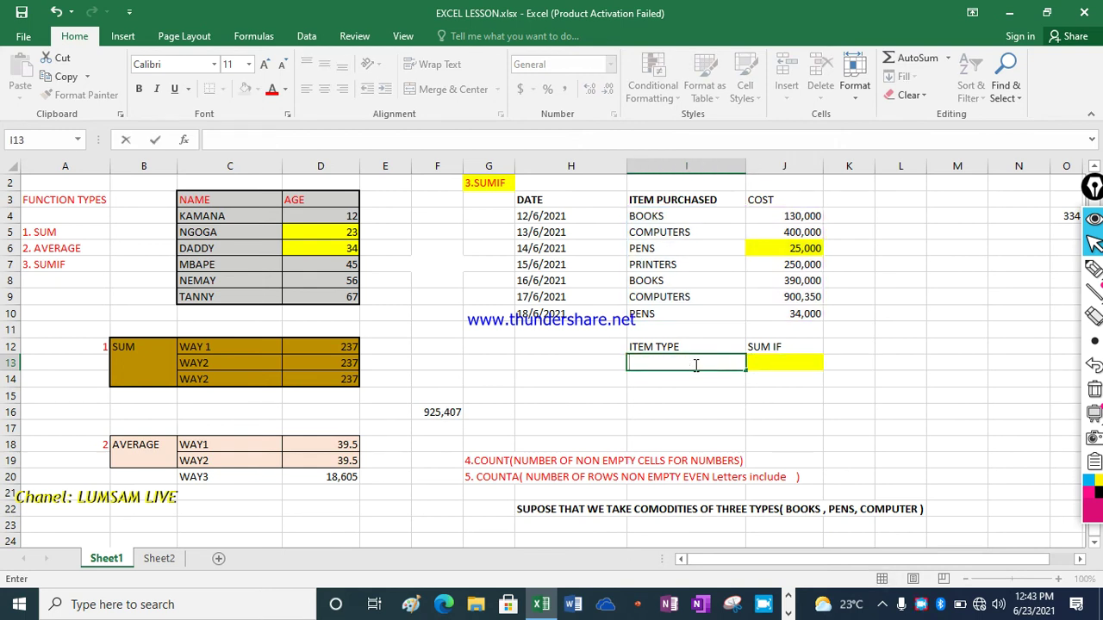
pyautogui.click(808, 405)
# Remove the yellow fill from J13 and from the PENS cost cell J6.
pyautogui.click(788, 364)
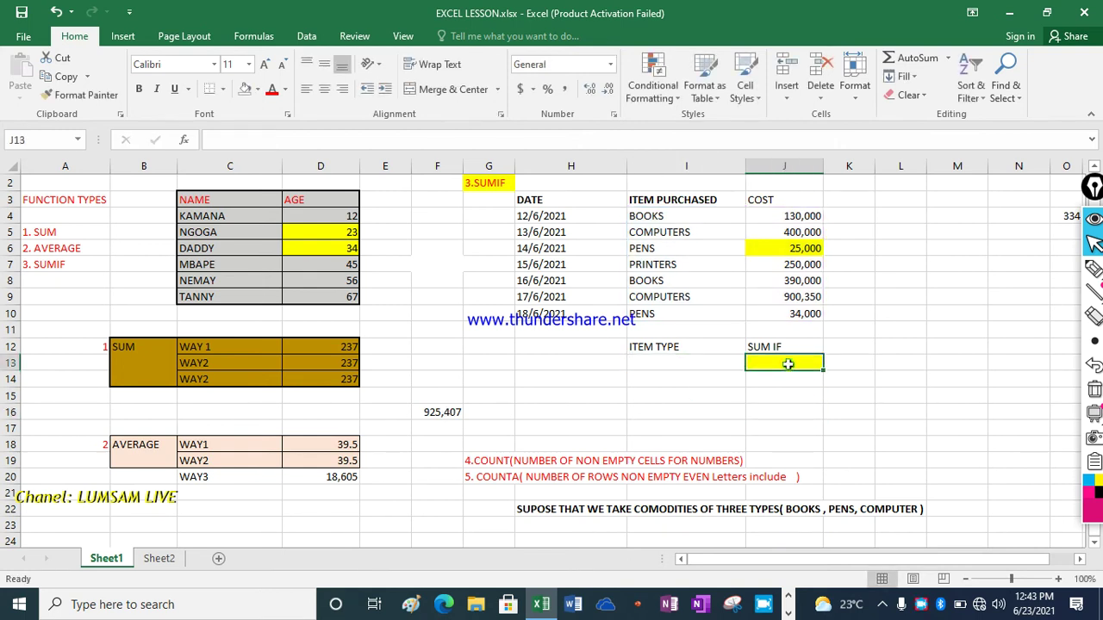
pyautogui.click(245, 89)
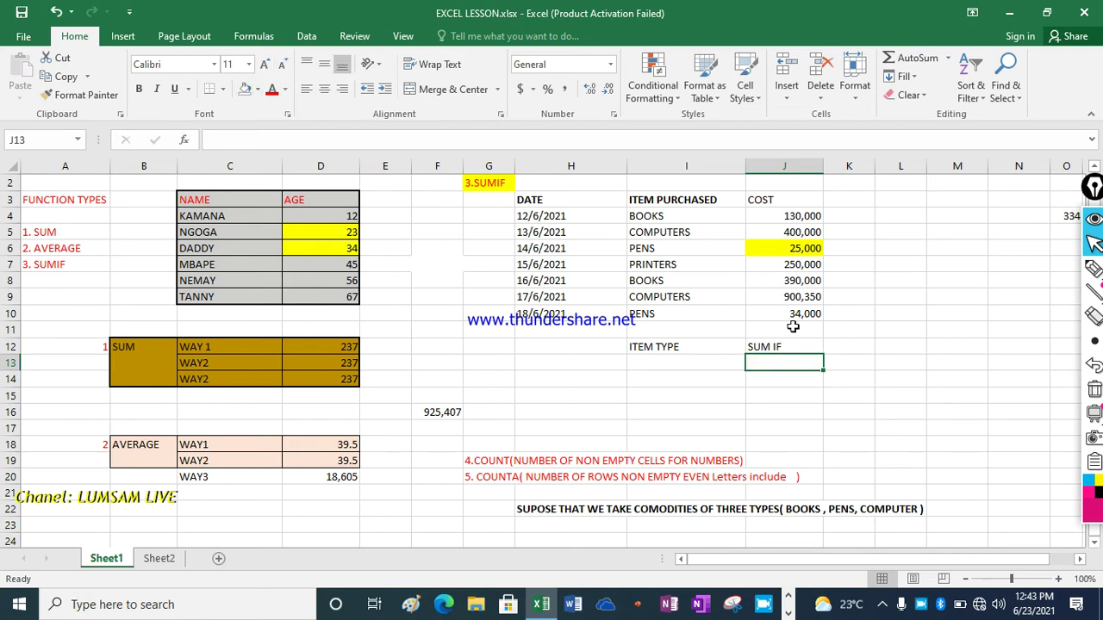
pyautogui.click(777, 247)
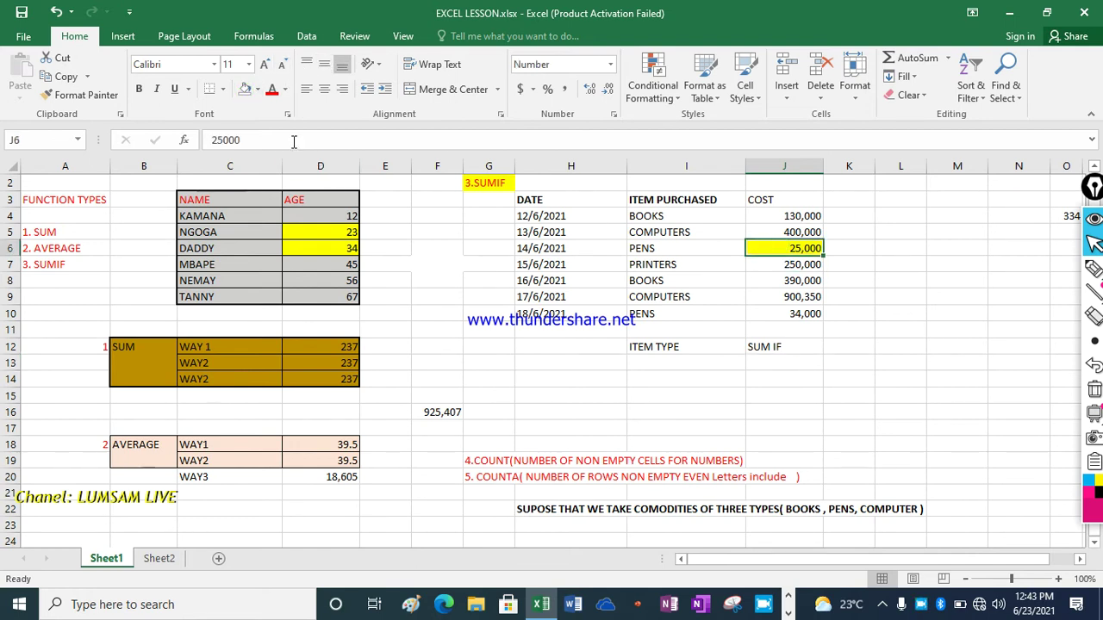
pyautogui.click(245, 89)
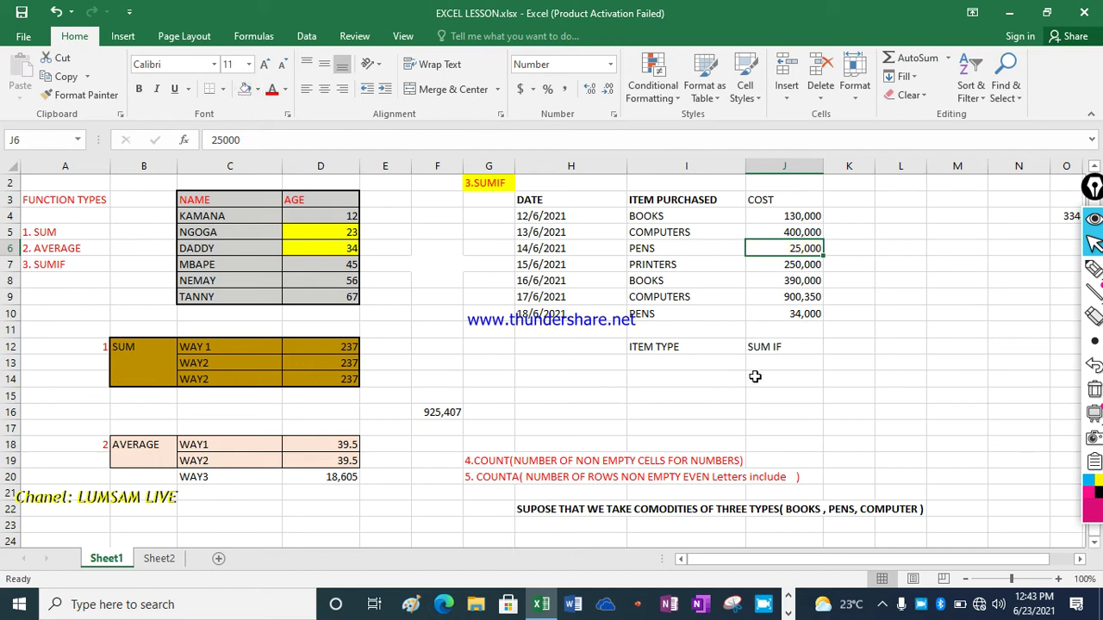
pyautogui.click(784, 348)
pyautogui.click(793, 366)
pyautogui.click(798, 399)
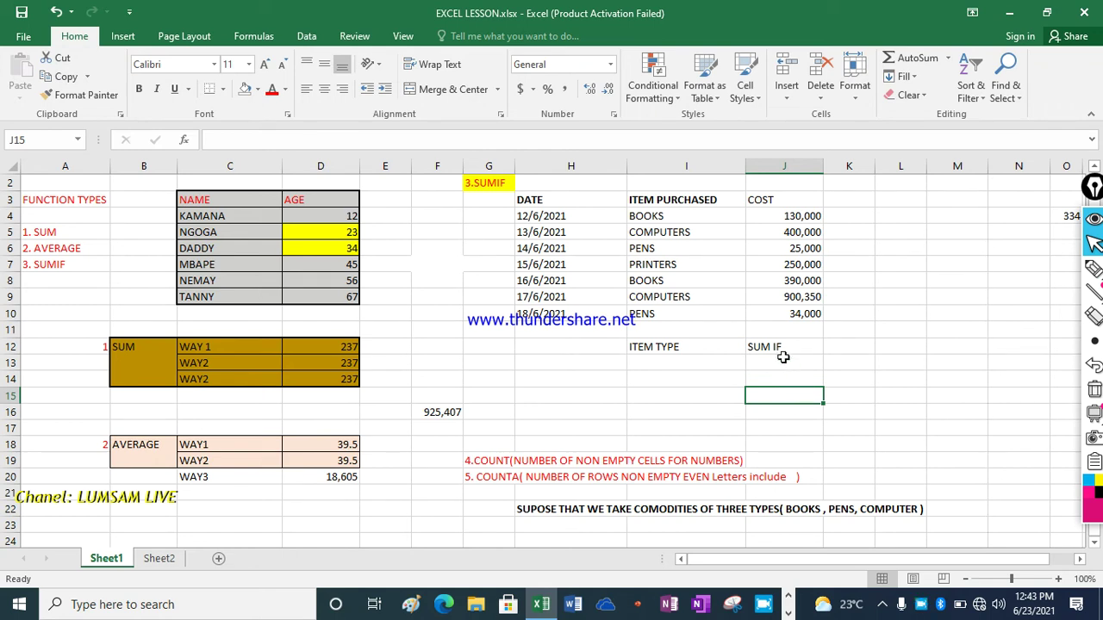
# Build =SUMIF(I4:I10,I13,J4:J10) in J13 using the item range, I13 criterion and cost range.
pyautogui.click(782, 363)
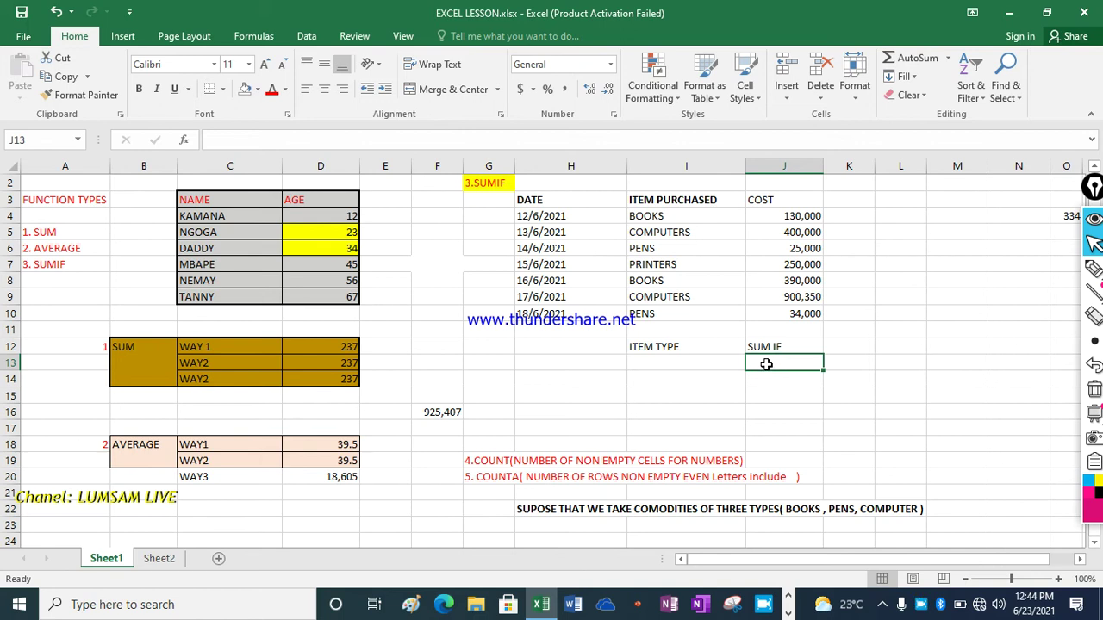
pyautogui.write('=')
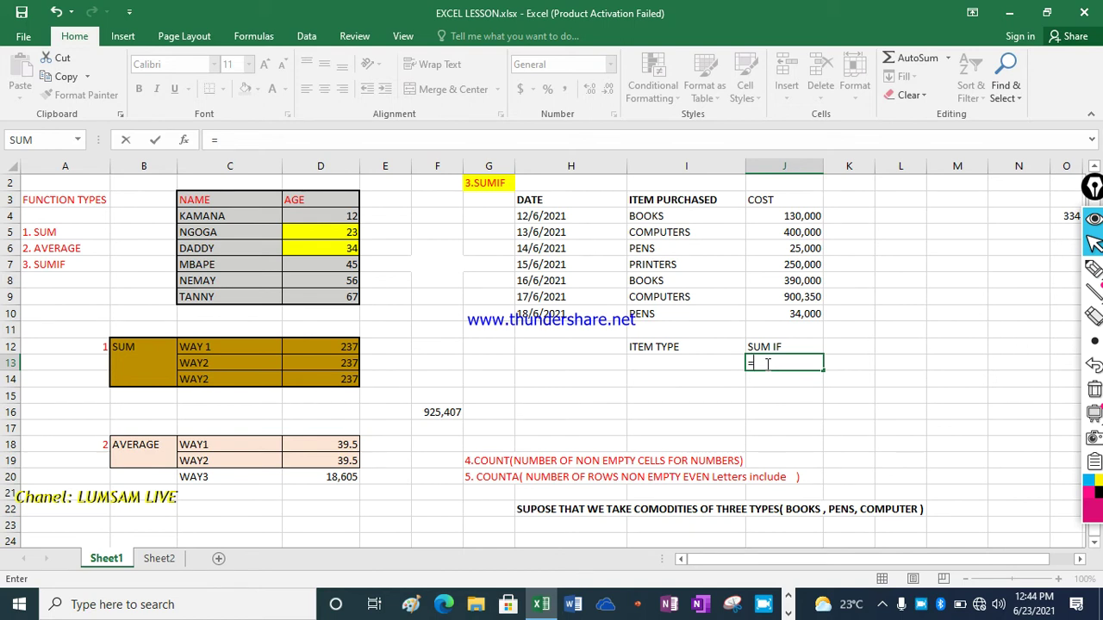
pyautogui.write('SUMIF(')
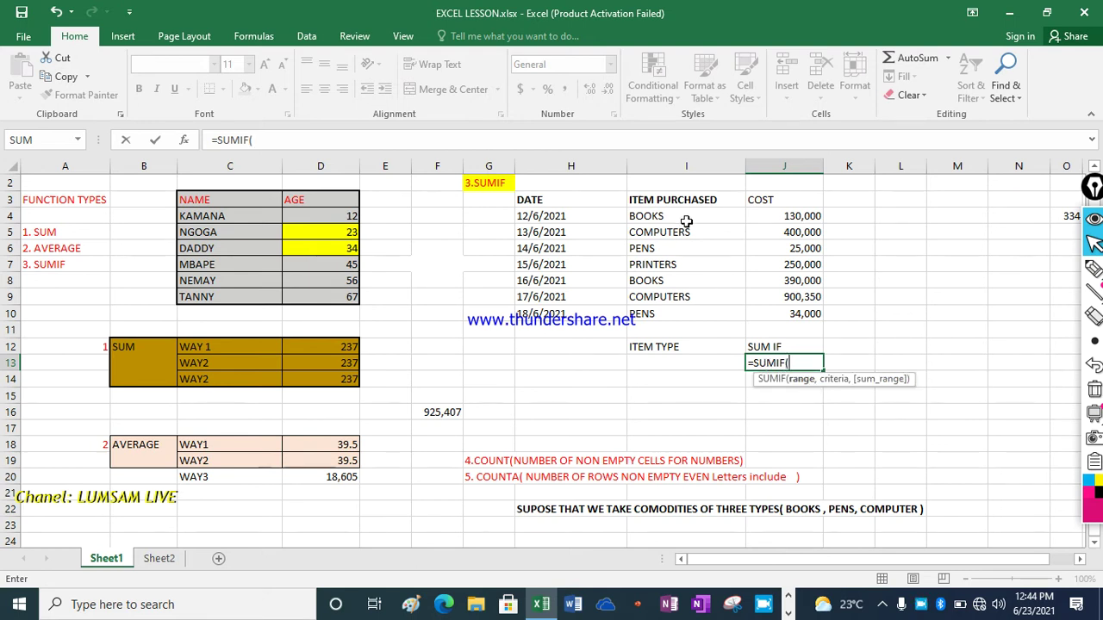
pyautogui.moveTo(681, 215); pyautogui.dragTo(684, 312)
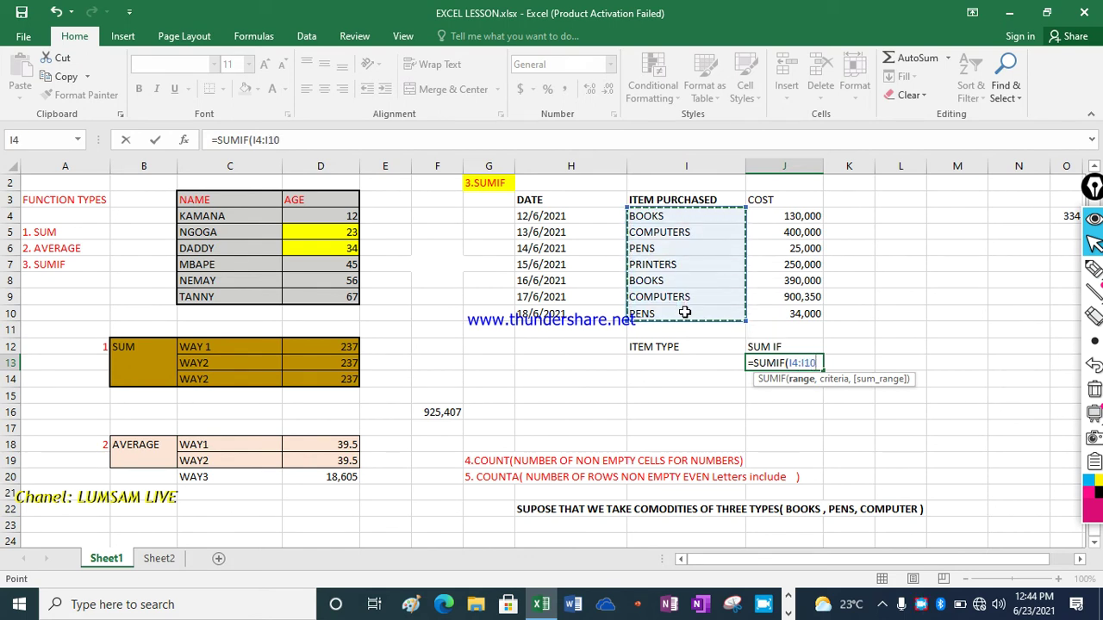
pyautogui.write(',')
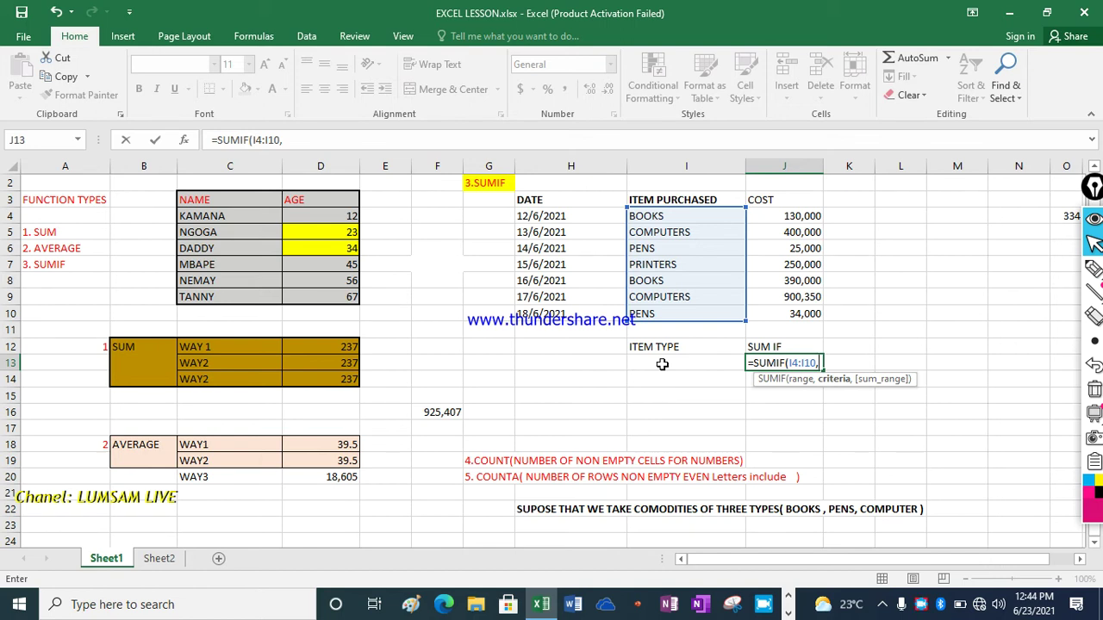
pyautogui.click(662, 364)
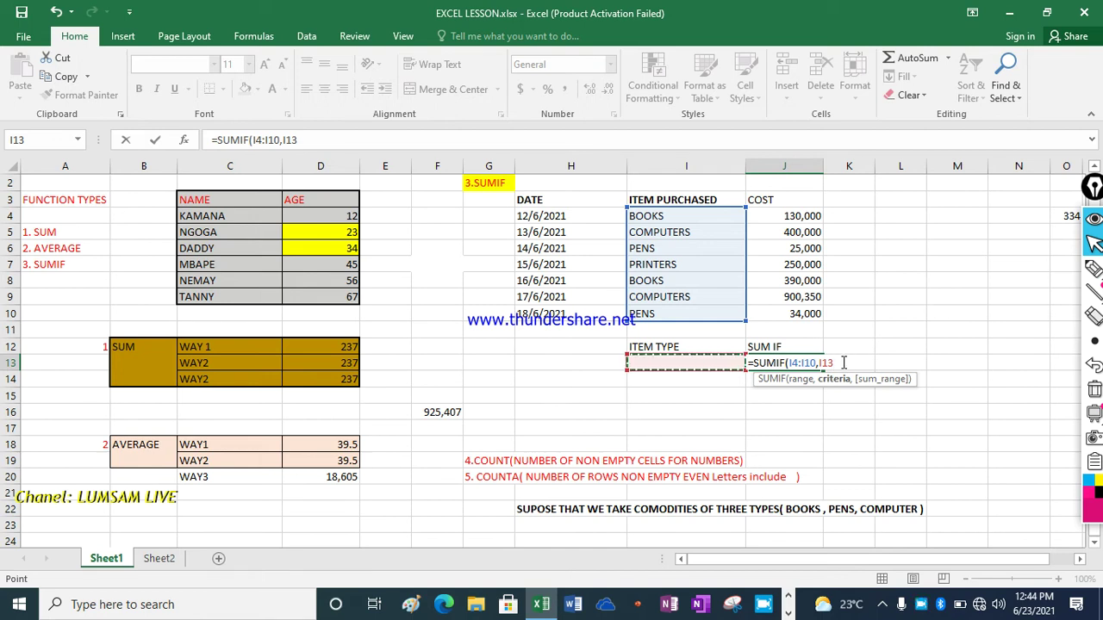
pyautogui.write(',')
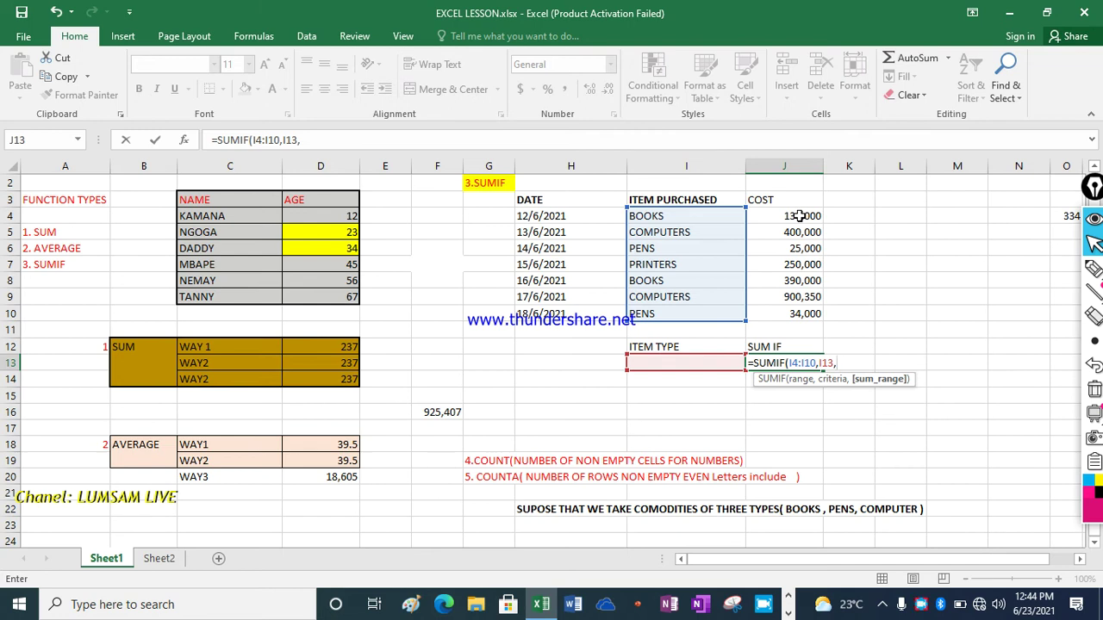
pyautogui.moveTo(800, 216); pyautogui.dragTo(801, 271)
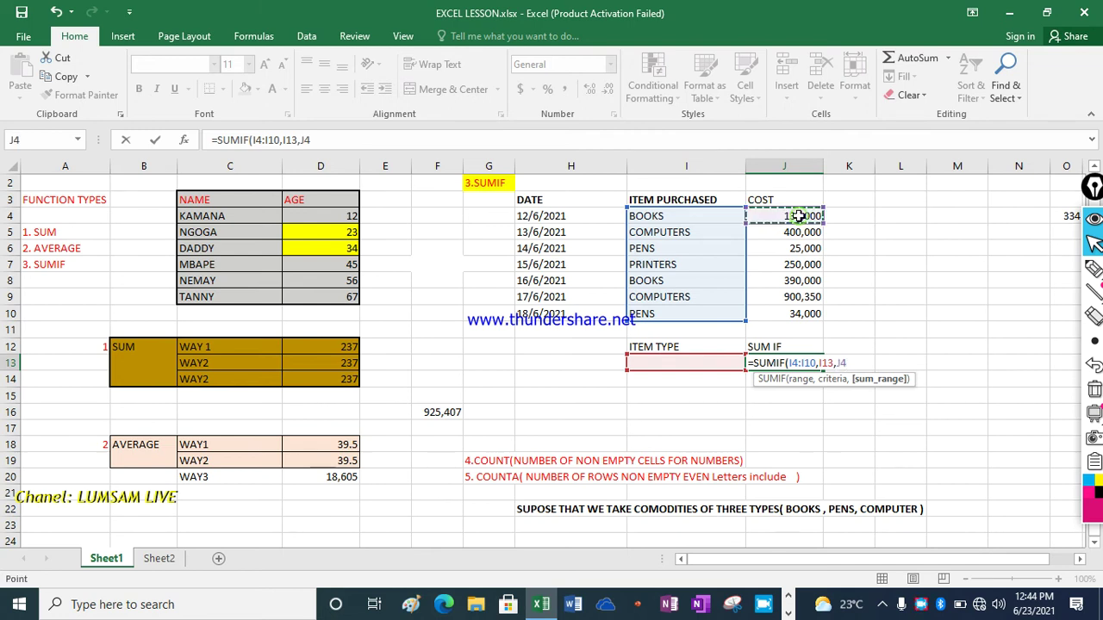
pyautogui.moveTo(802, 271); pyautogui.dragTo(804, 313)
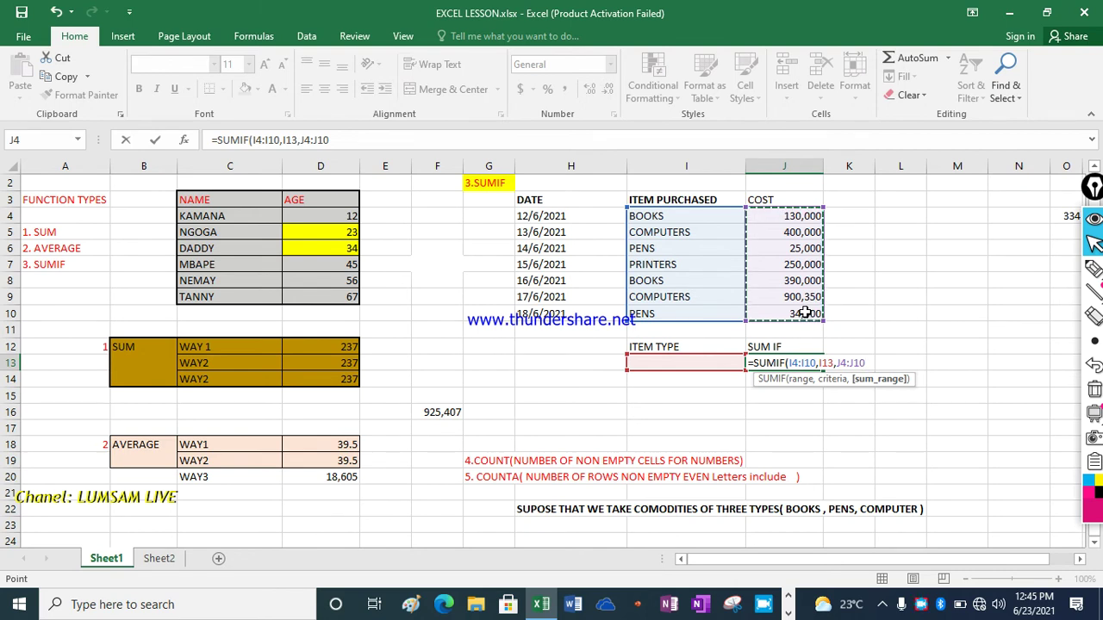
pyautogui.write(')')
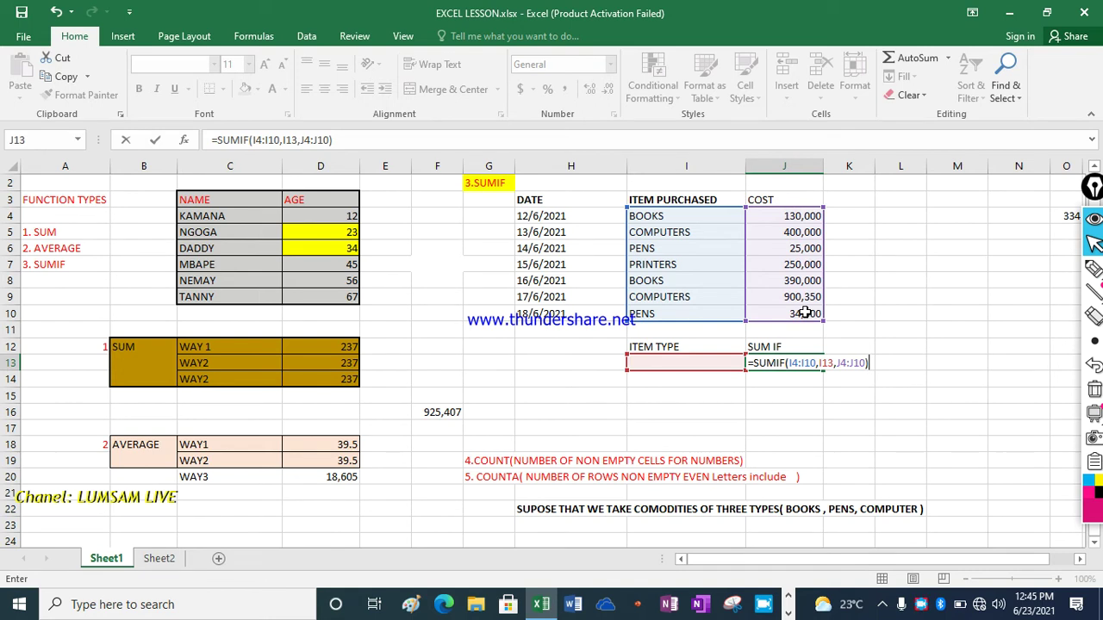
# Commit J13's SUMIF, which returns 0, then review I13 and the ITEM PURCHASED list.
pyautogui.press('Return')
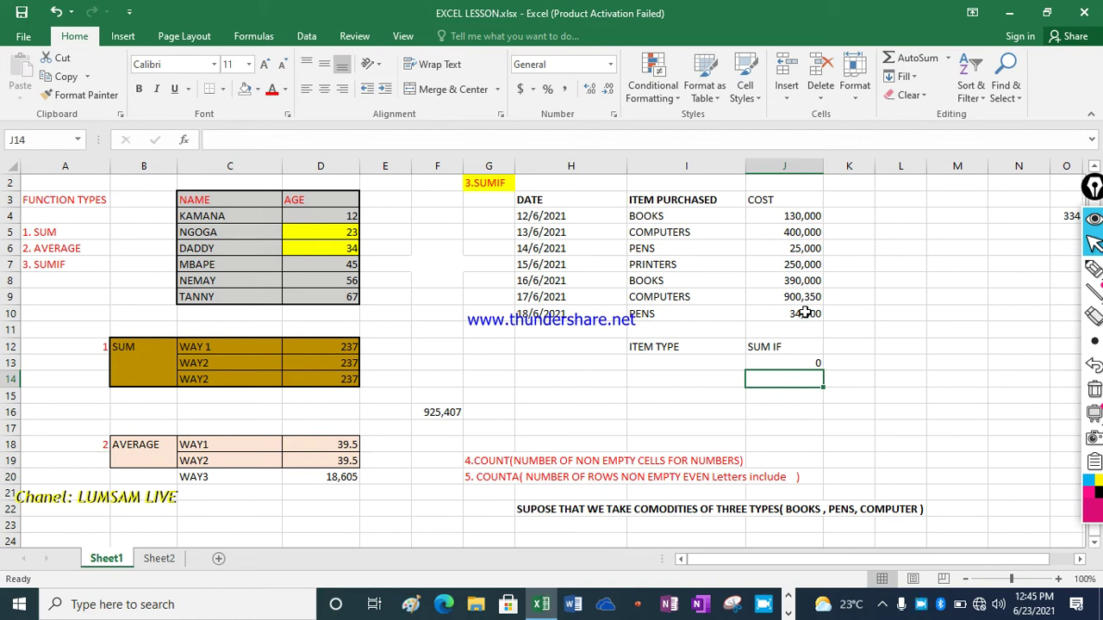
pyautogui.click(667, 366)
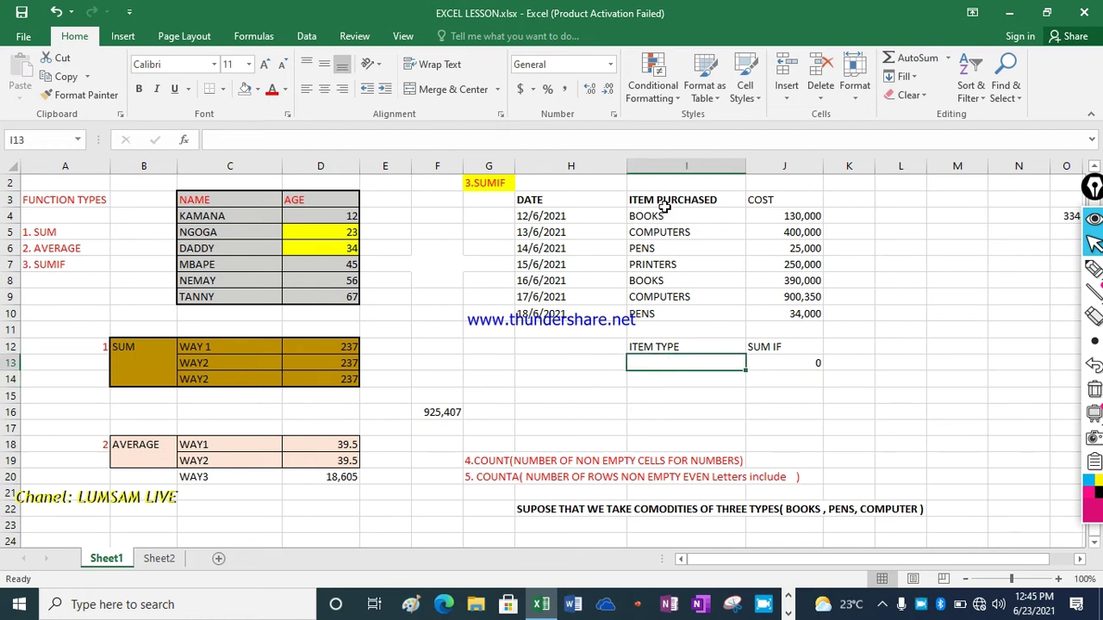
pyautogui.moveTo(656, 186); pyautogui.dragTo(679, 310)
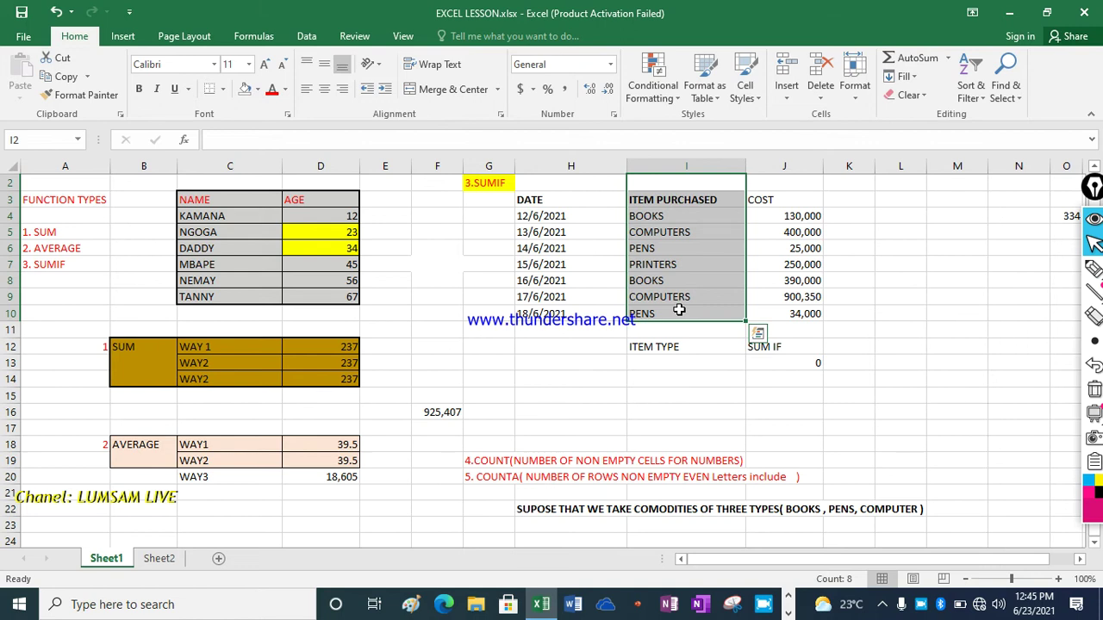
# Enter BOOKS as the item type in I13 so J13's SUMIF returns 520000.
pyautogui.click(656, 363)
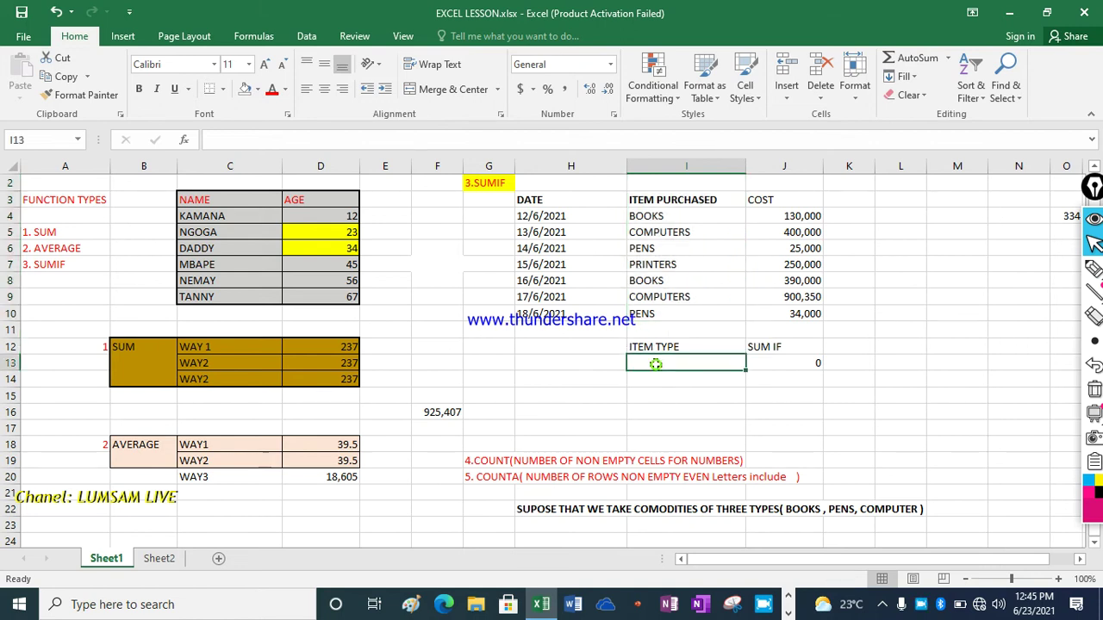
pyautogui.write('B')
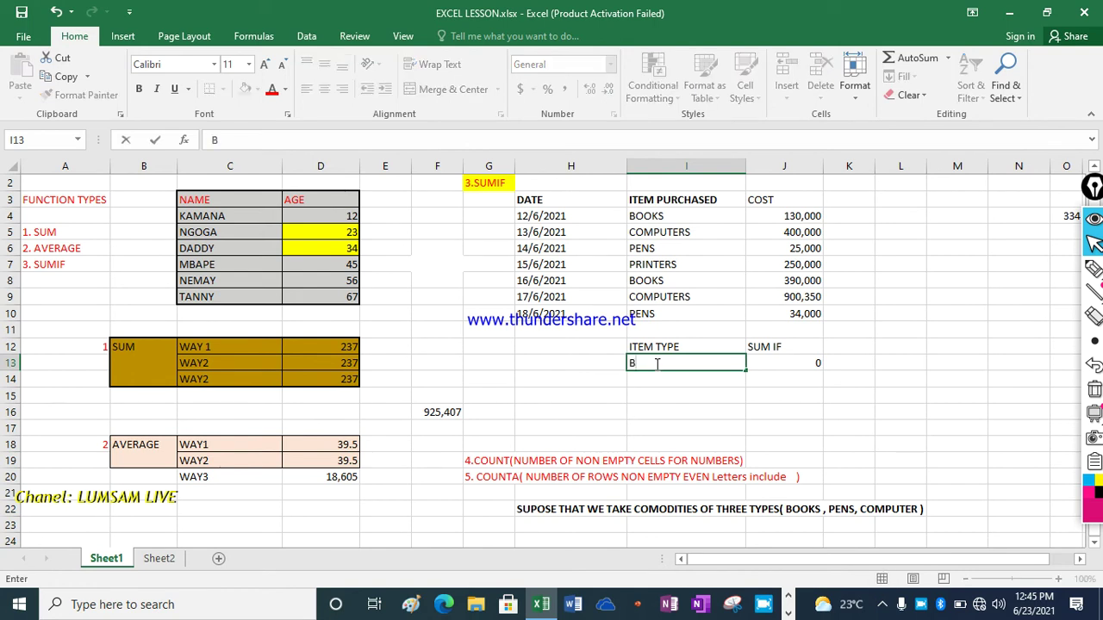
pyautogui.write('OOKS')
pyautogui.press('Return')
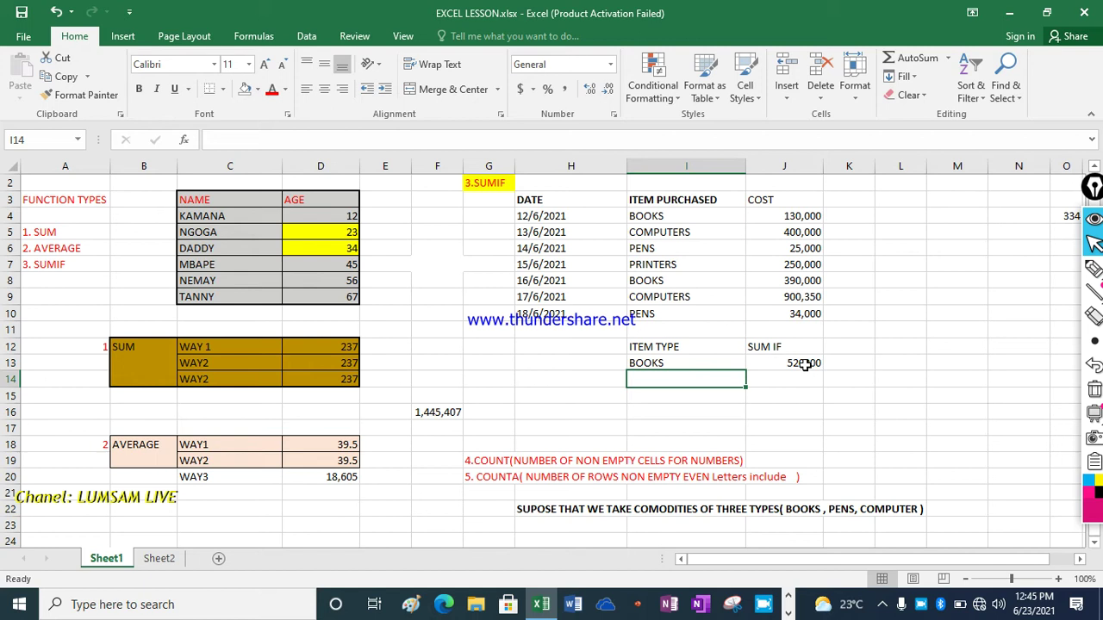
pyautogui.click(758, 414)
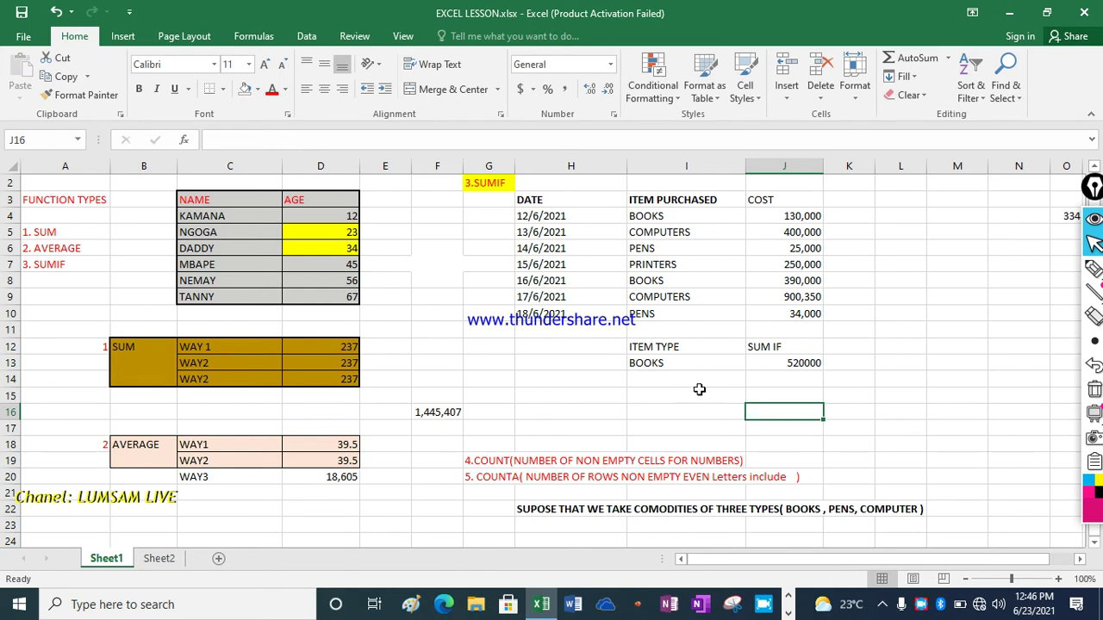
# Enter =SUM(J4+J8) in J16 as a check total, confirming 520,000 for BOOKS.
pyautogui.write('=')
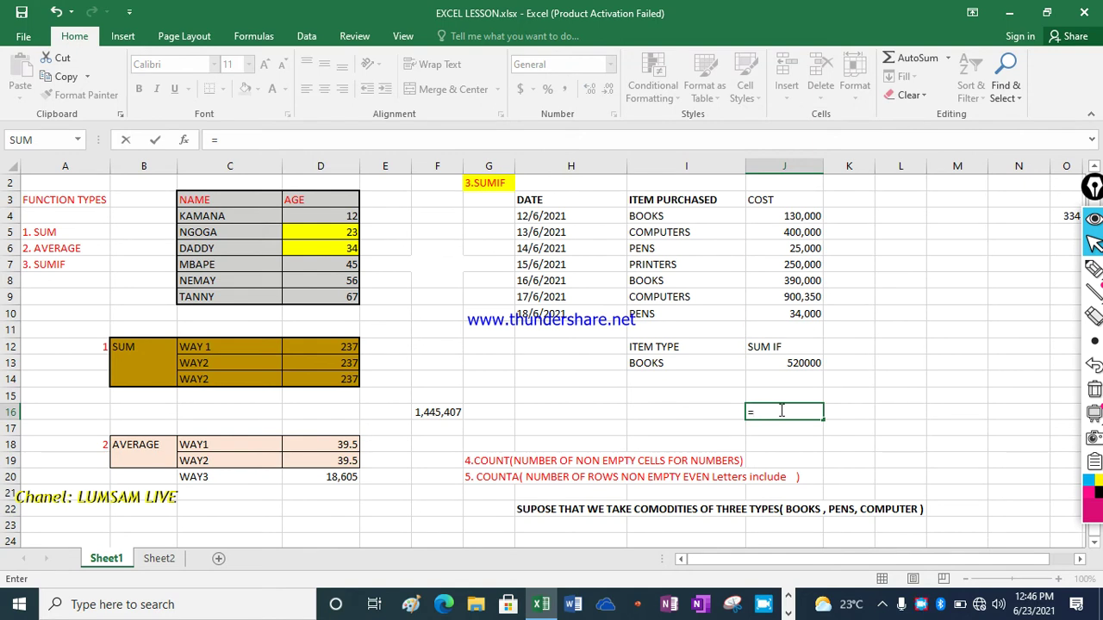
pyautogui.write('SU')
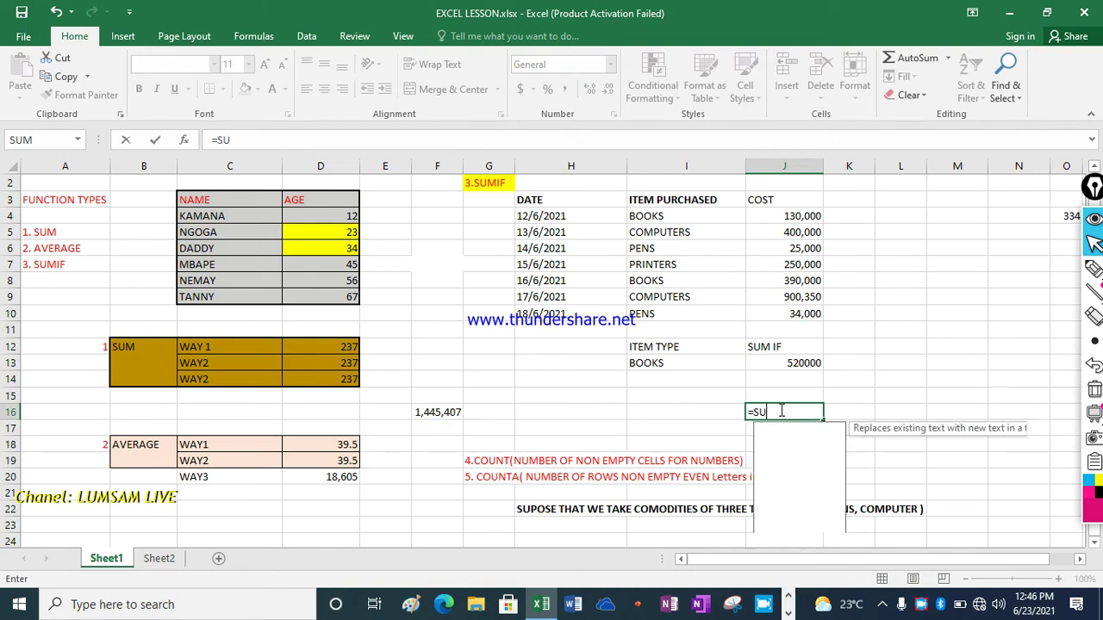
pyautogui.write('M')
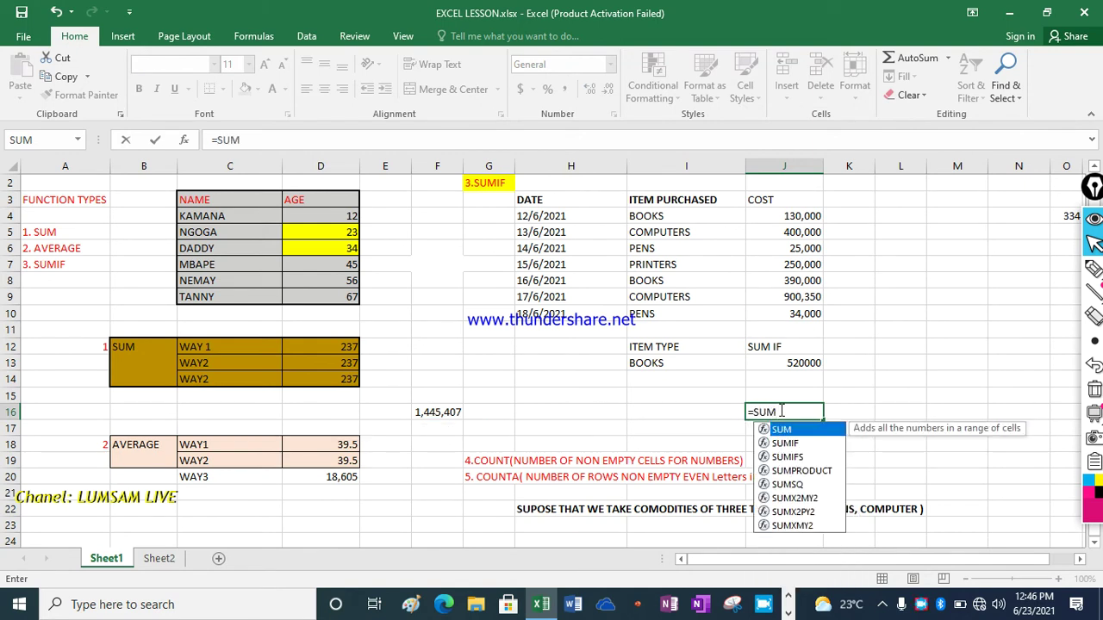
pyautogui.write('(')
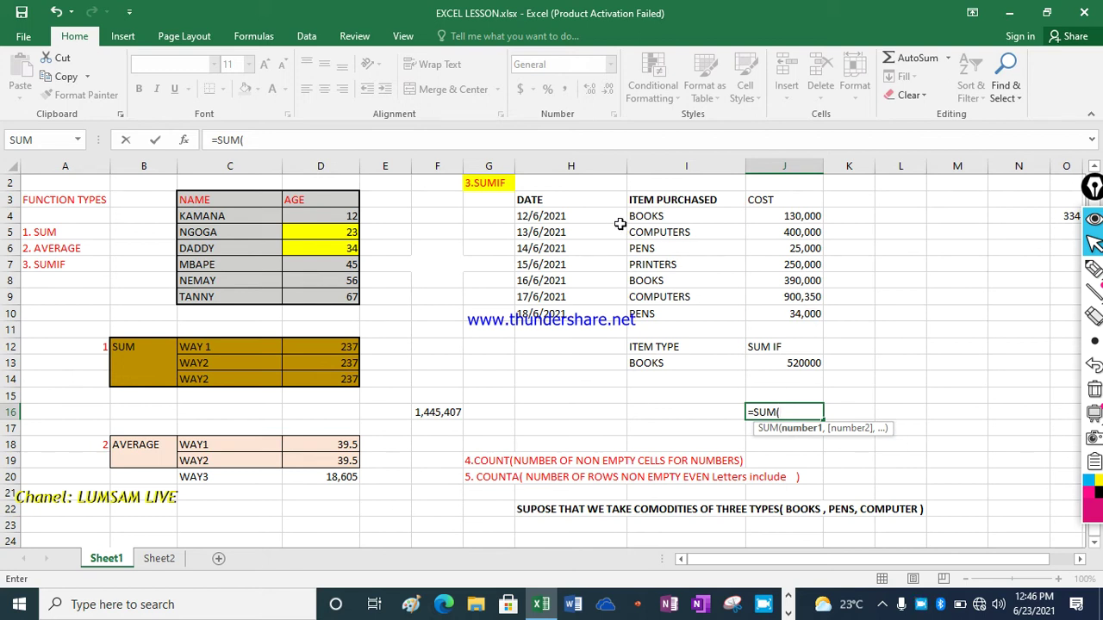
pyautogui.click(794, 216)
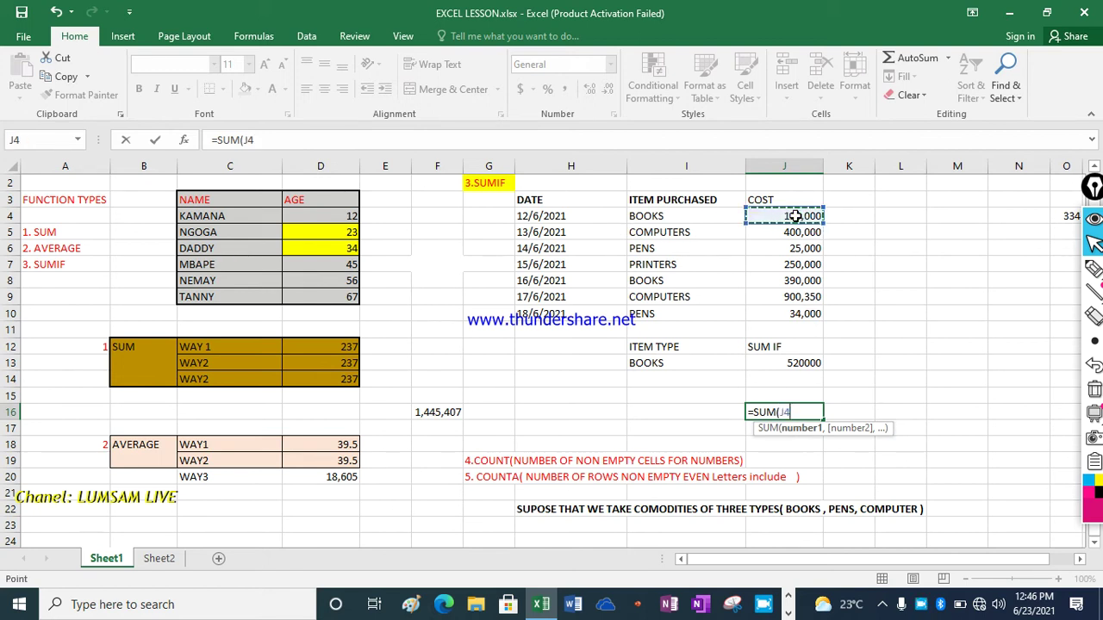
pyautogui.write('+')
pyautogui.click(801, 280)
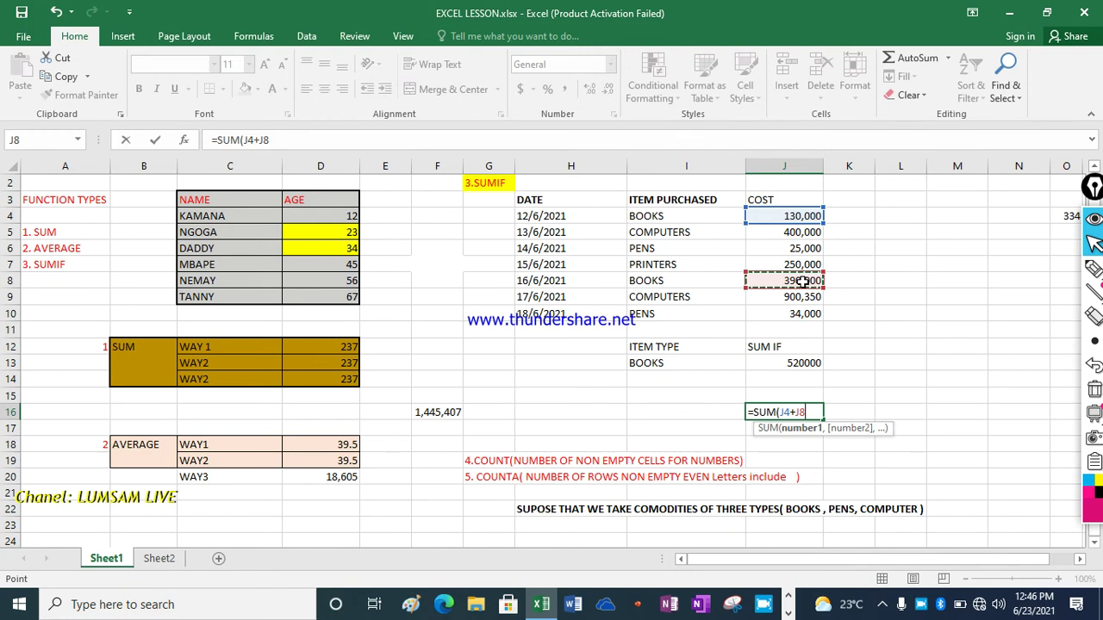
pyautogui.write(')')
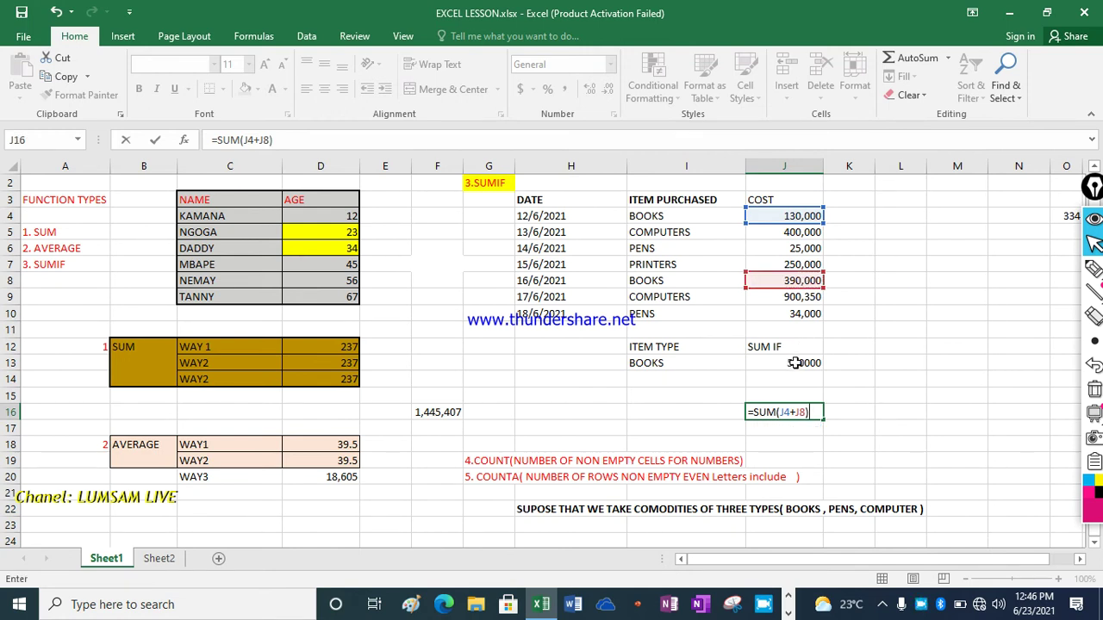
pyautogui.press('Return')
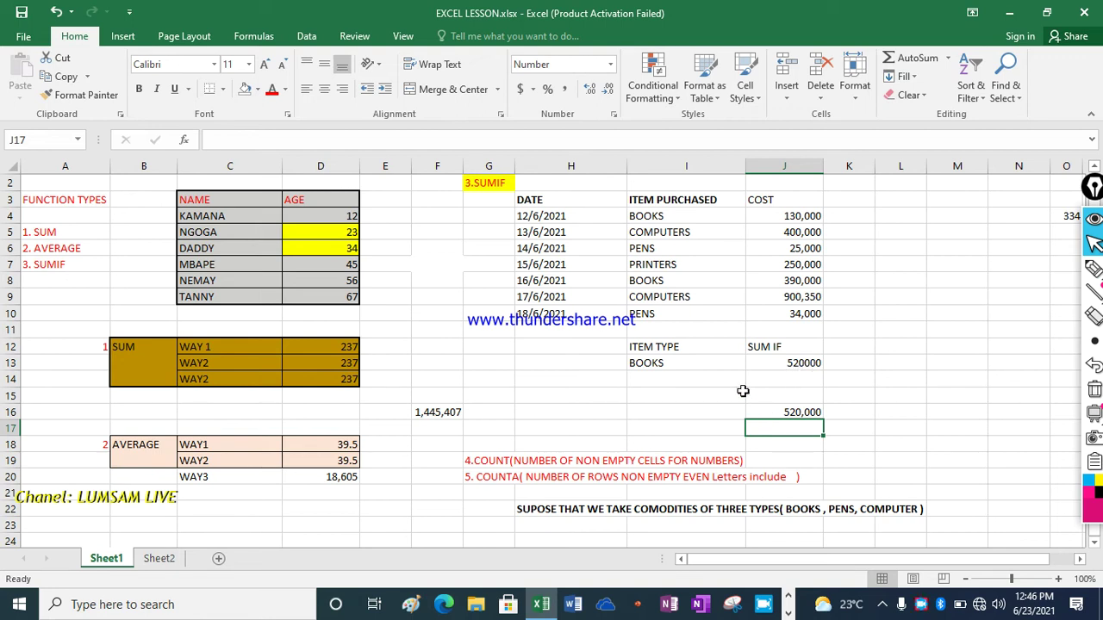
pyautogui.click(784, 412)
# Copy the BOOKS label and its SUMIF total from I13:J13.
pyautogui.doubleClick(784, 412)
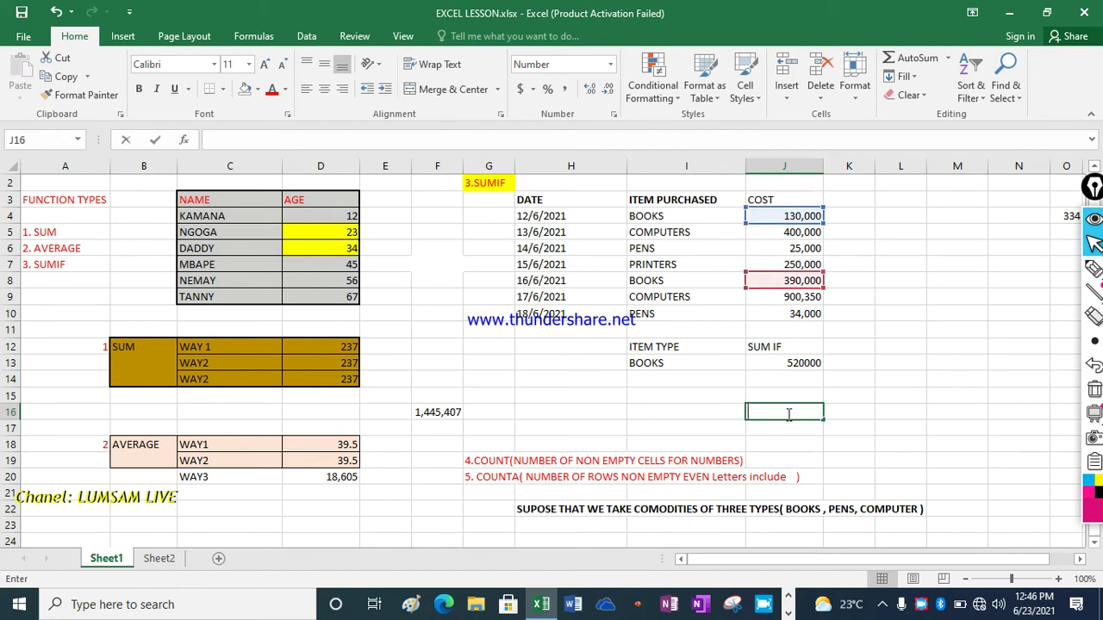
pyautogui.click(706, 411)
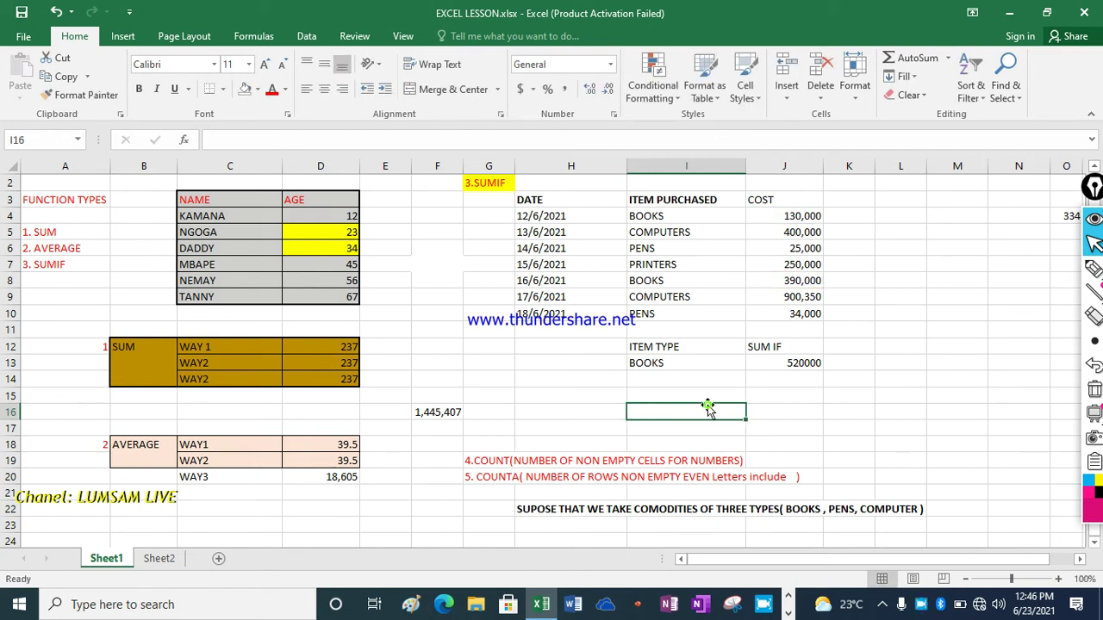
pyautogui.click(669, 363)
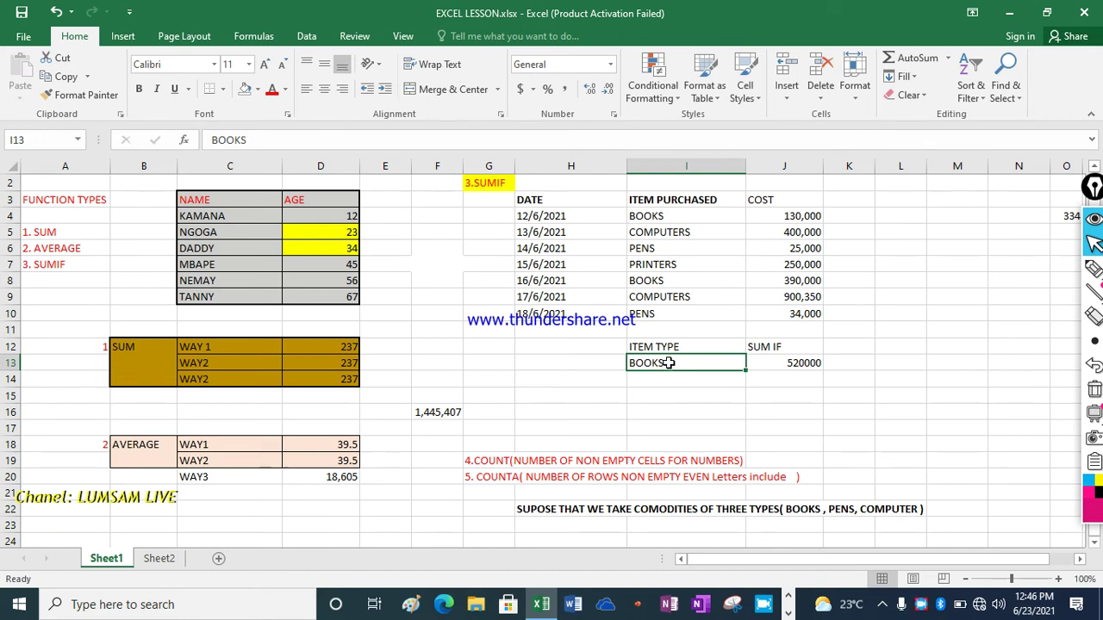
pyautogui.click(696, 414)
pyautogui.click(642, 363)
pyautogui.moveTo(642, 362); pyautogui.dragTo(785, 363)
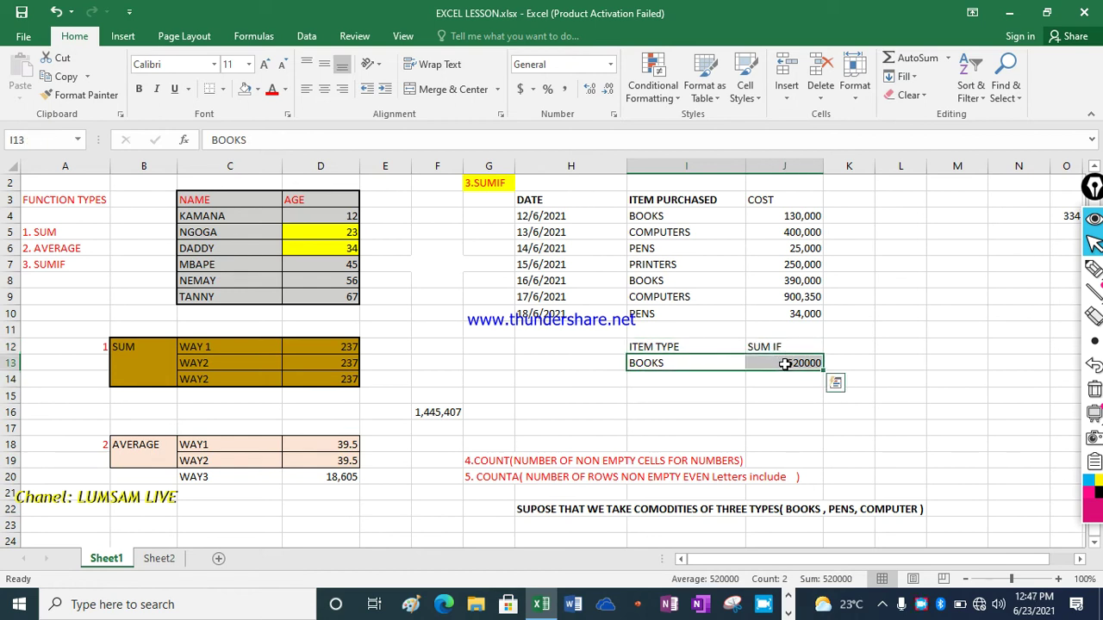
pyautogui.hotkey('ctrl', 'c')
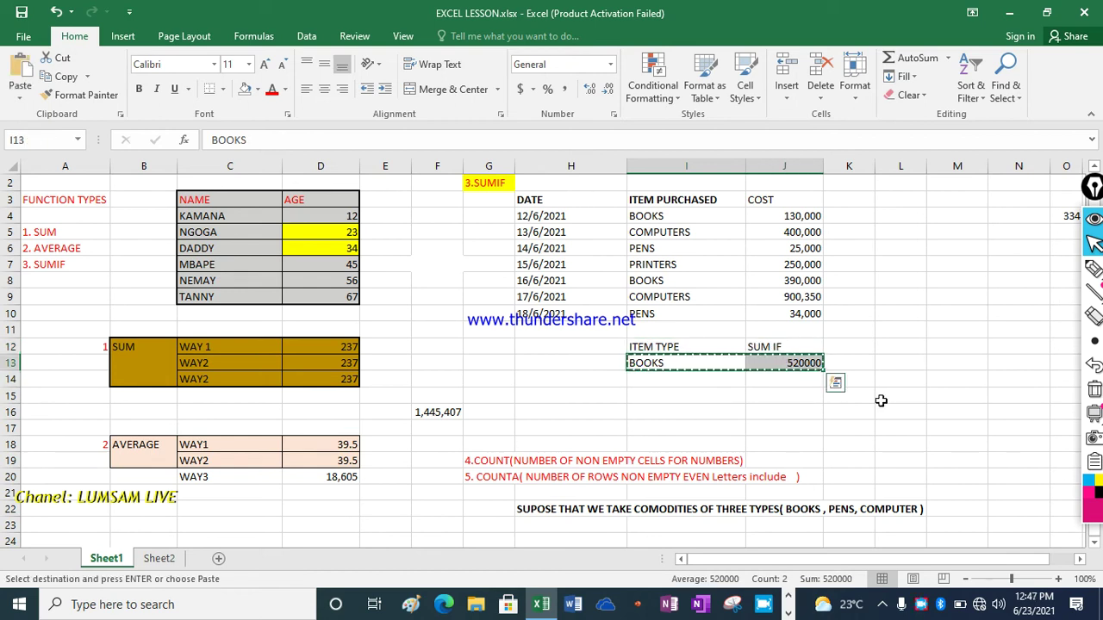
# Paste them into M19:N19, then replace N19's 0 result with 520,000.
pyautogui.click(954, 461)
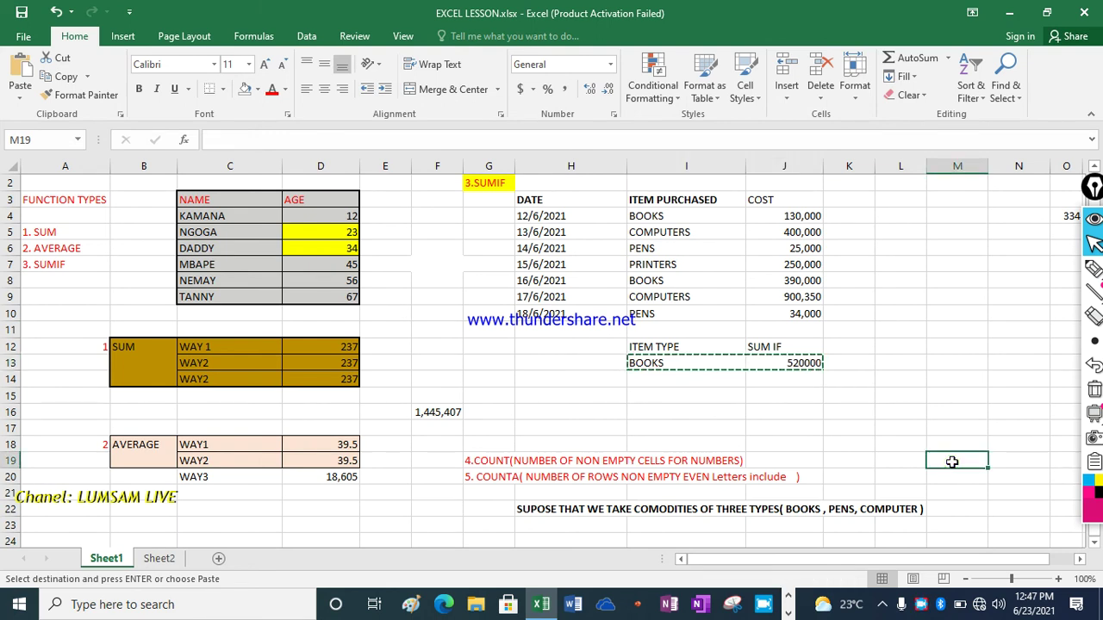
pyautogui.hotkey('ctrl', 'v')
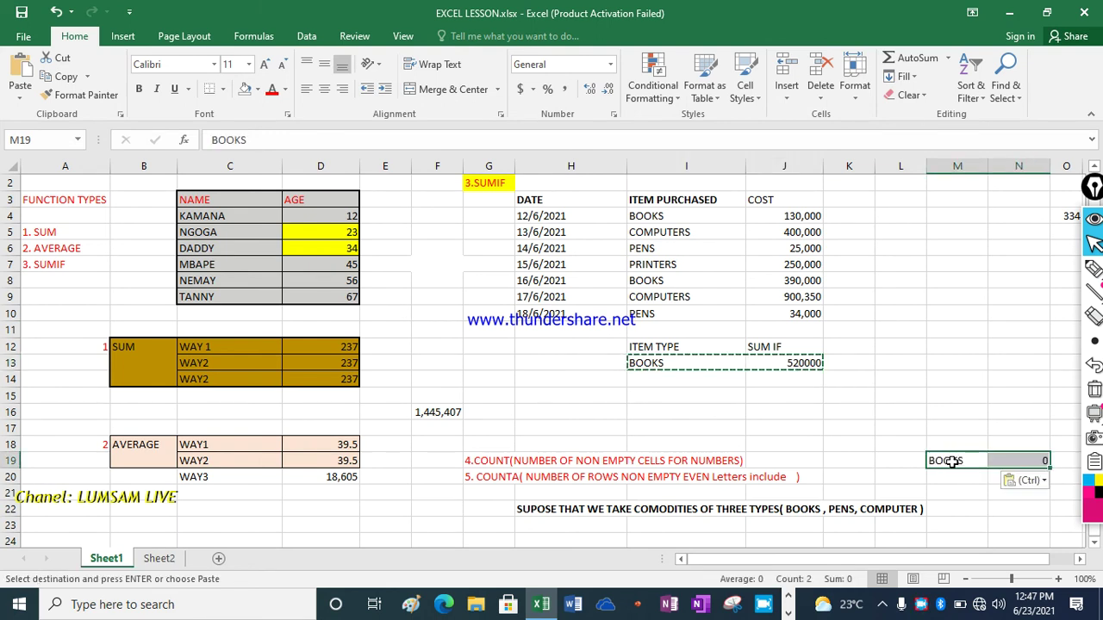
pyautogui.click(998, 506)
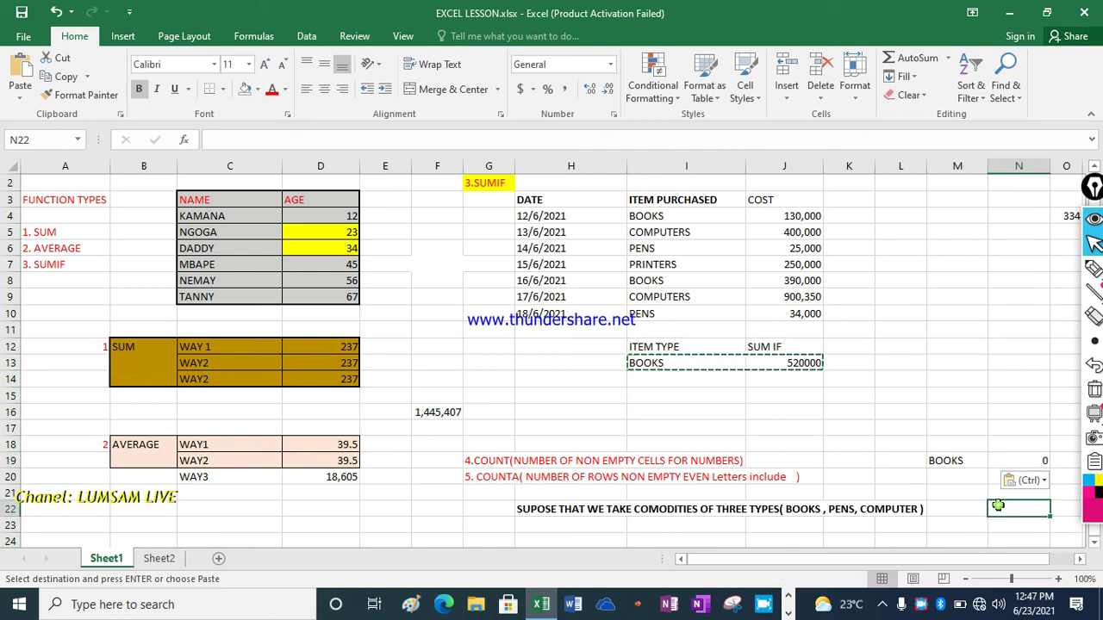
pyautogui.click(1026, 464)
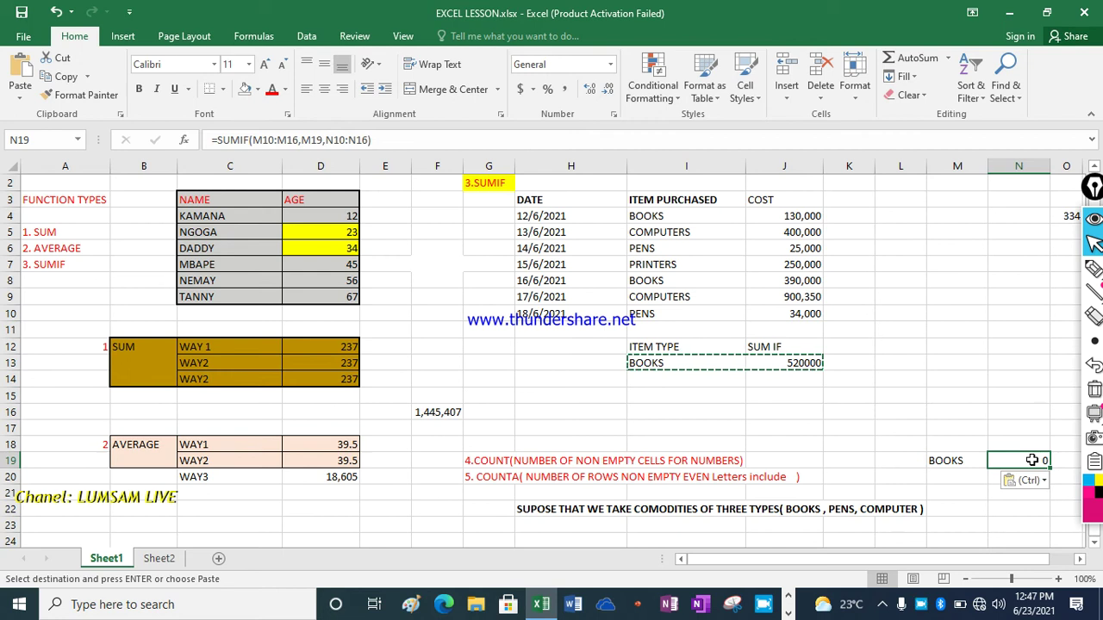
pyautogui.write('520,')
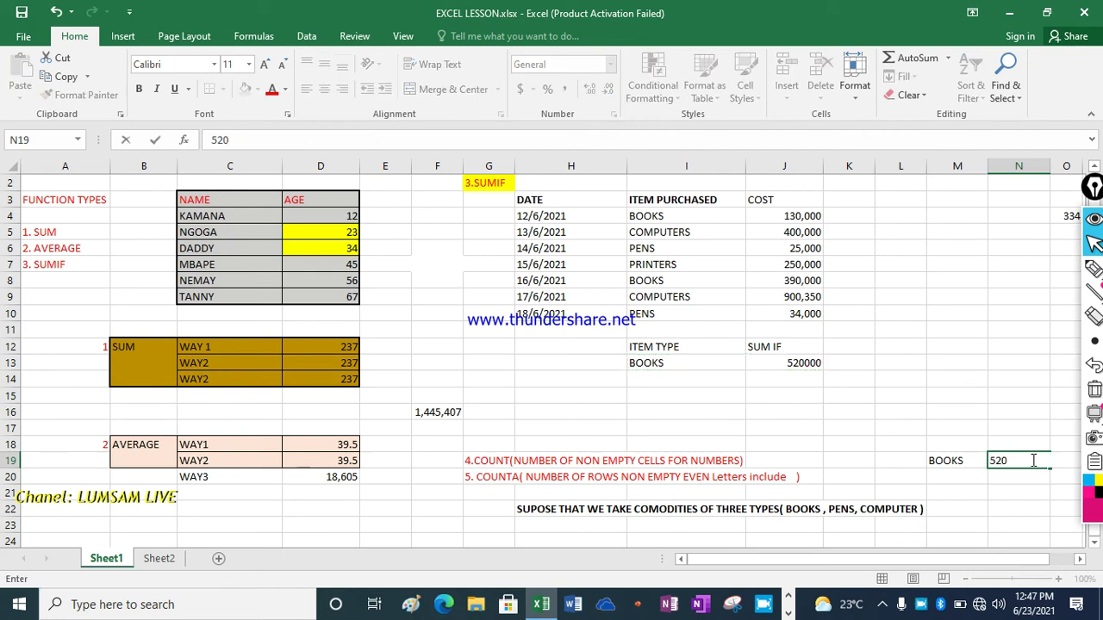
pyautogui.write('000')
pyautogui.click(1019, 429)
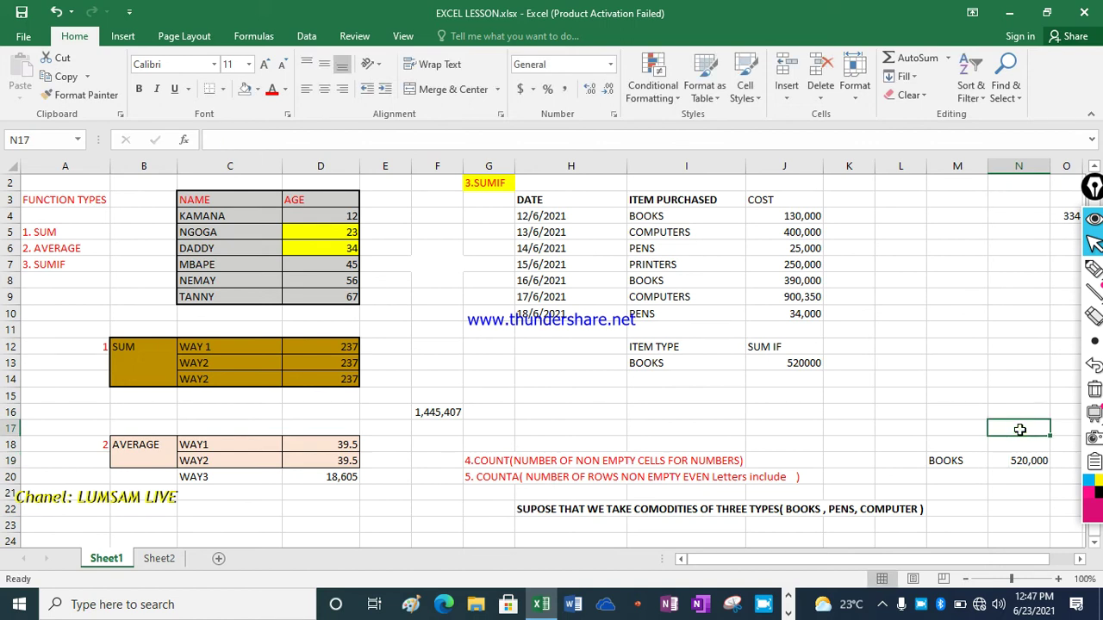
pyautogui.click(679, 362)
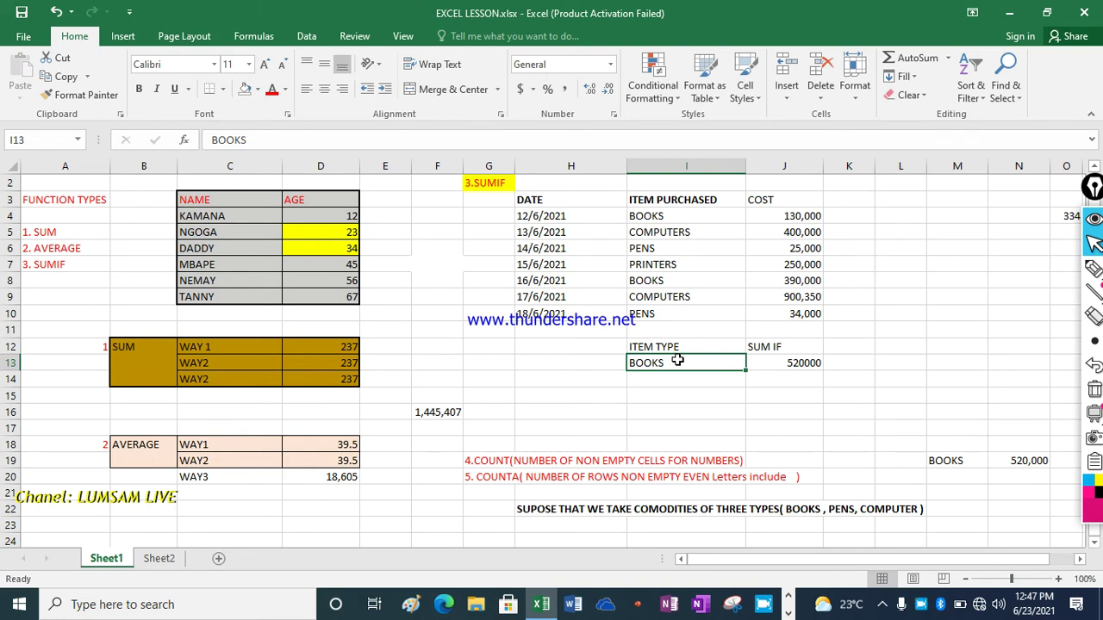
# Change I13 to COMPUTERS so J13's SUMIF totals 1300350, then check the formula.
pyautogui.write('COMPUTERS')
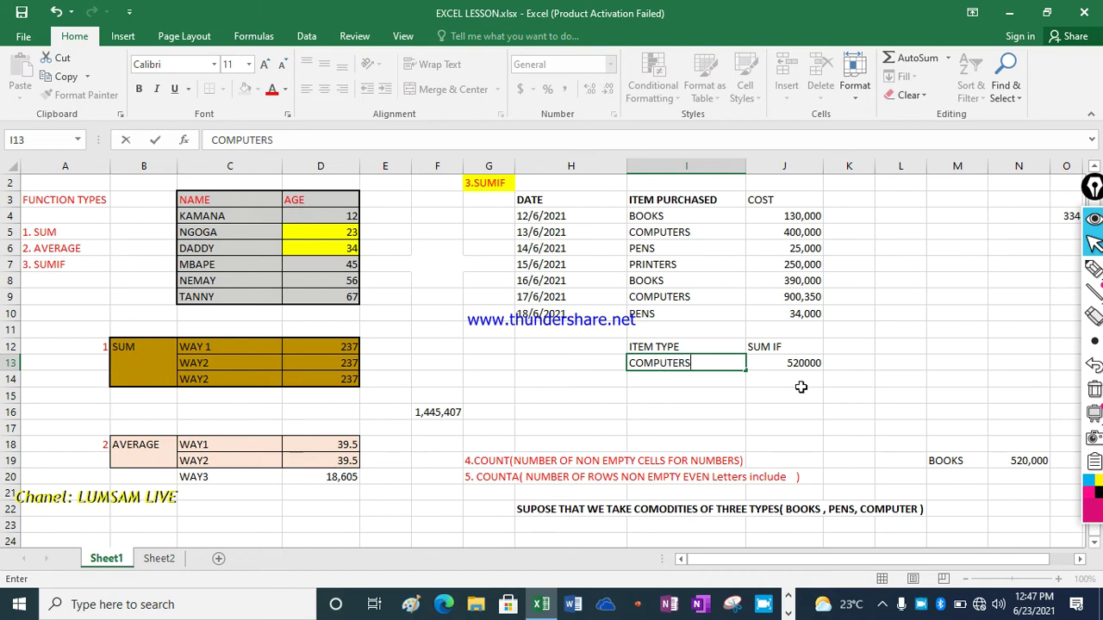
pyautogui.press('Return')
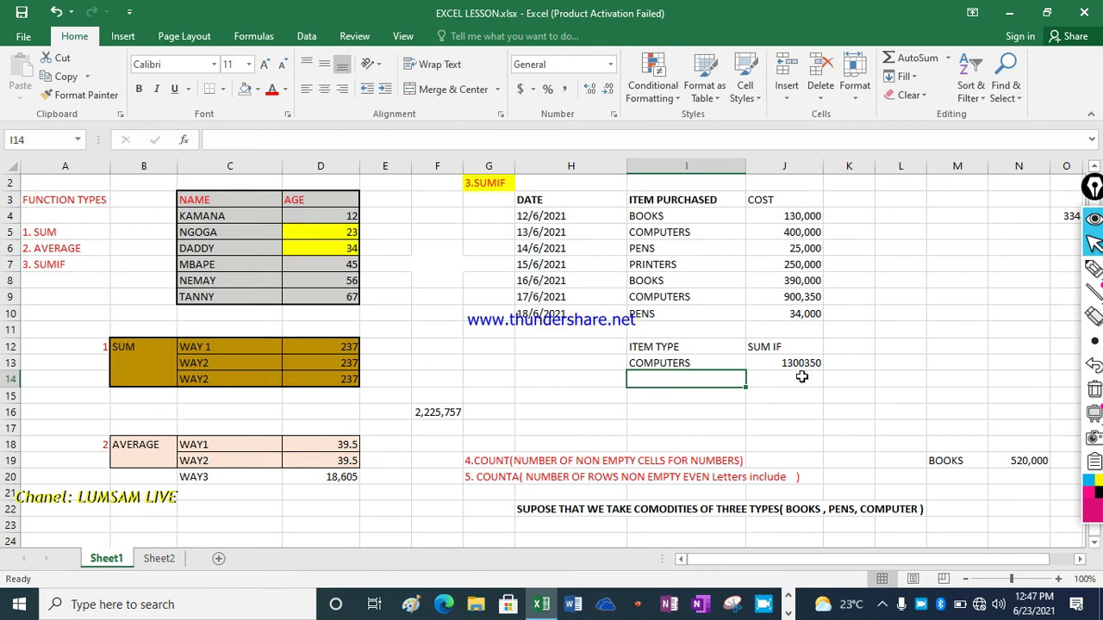
pyautogui.click(798, 363)
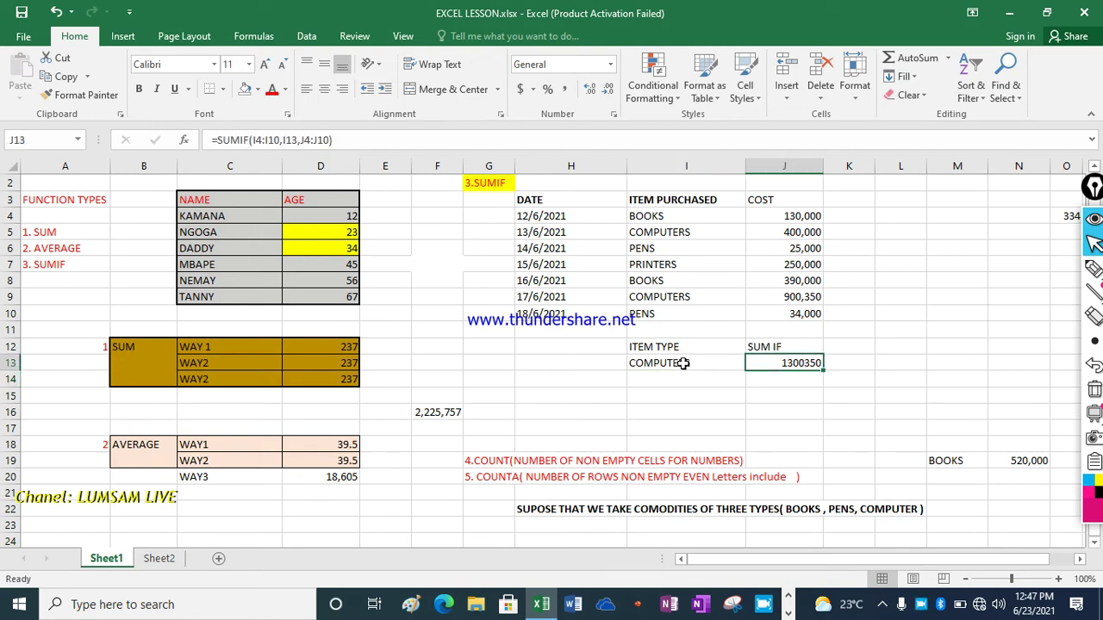
# Copy the COMPUTERS label and its SUMIF total from I13:J13 into M20:N20.
pyautogui.moveTo(625, 184)
pyautogui.mouseDown()
pyautogui.moveTo(759, 211)
pyautogui.moveTo(814, 320)
pyautogui.mouseUp()
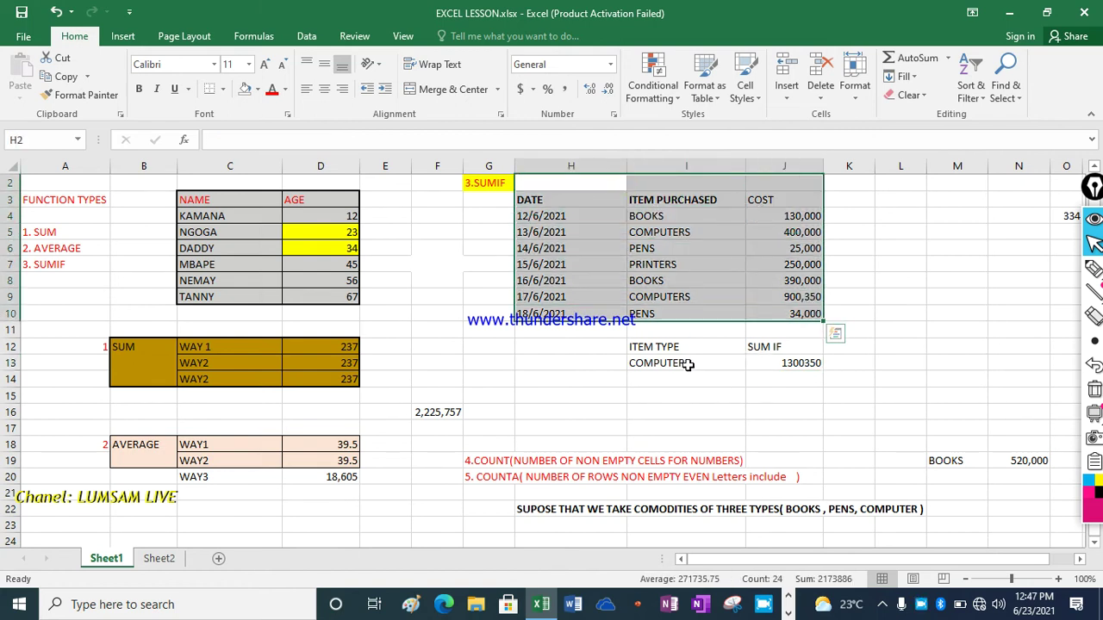
pyautogui.click(741, 379)
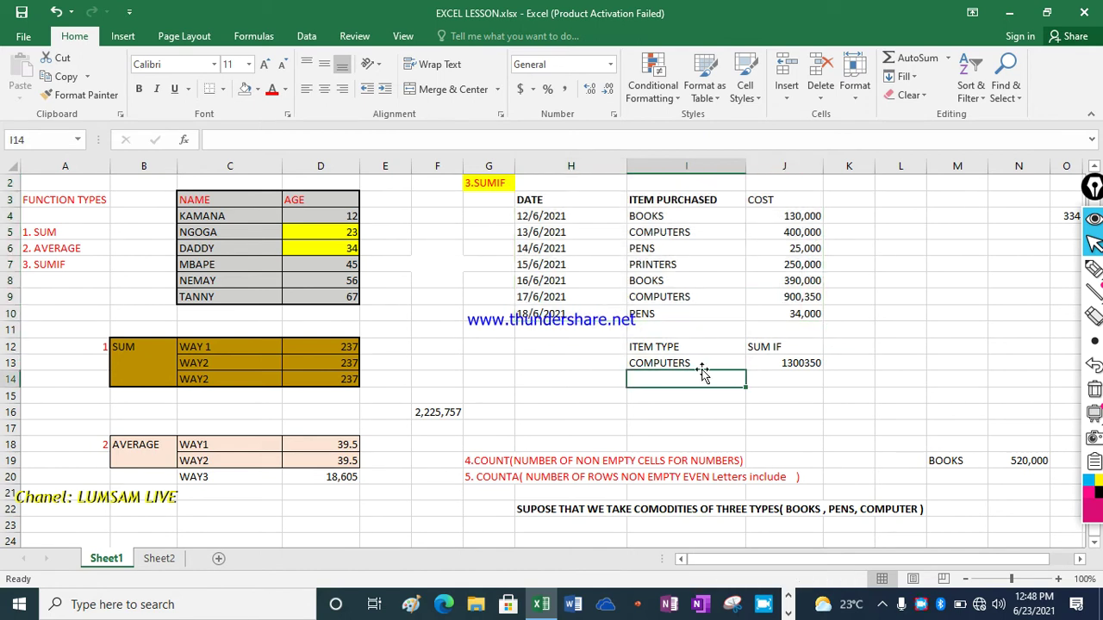
pyautogui.moveTo(664, 365); pyautogui.dragTo(773, 366)
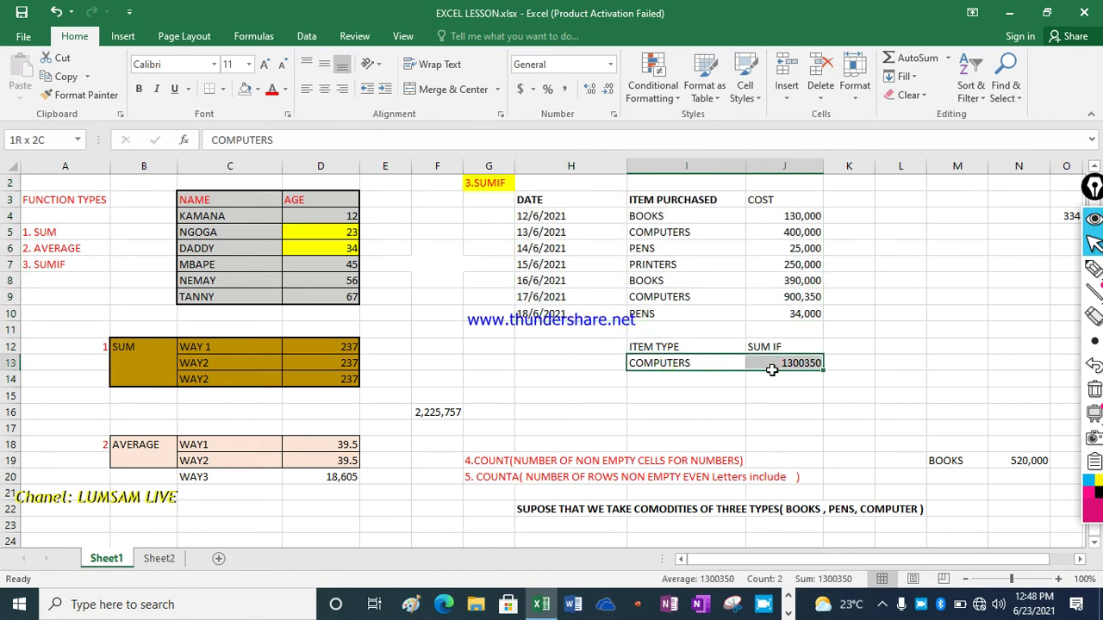
pyautogui.hotkey('ctrl', 'c')
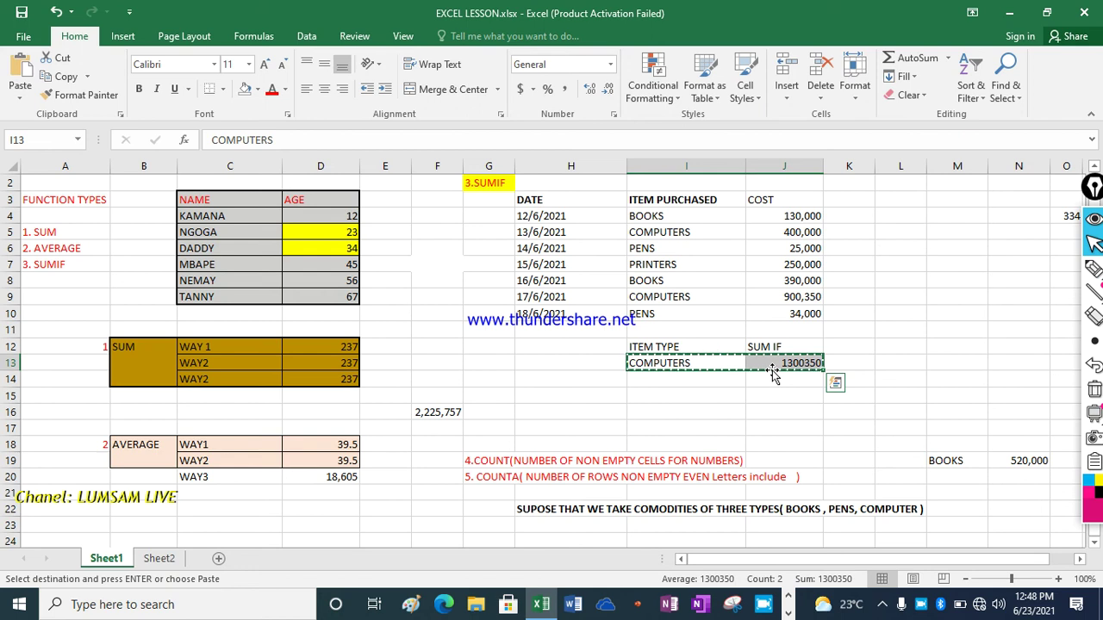
pyautogui.click(954, 477)
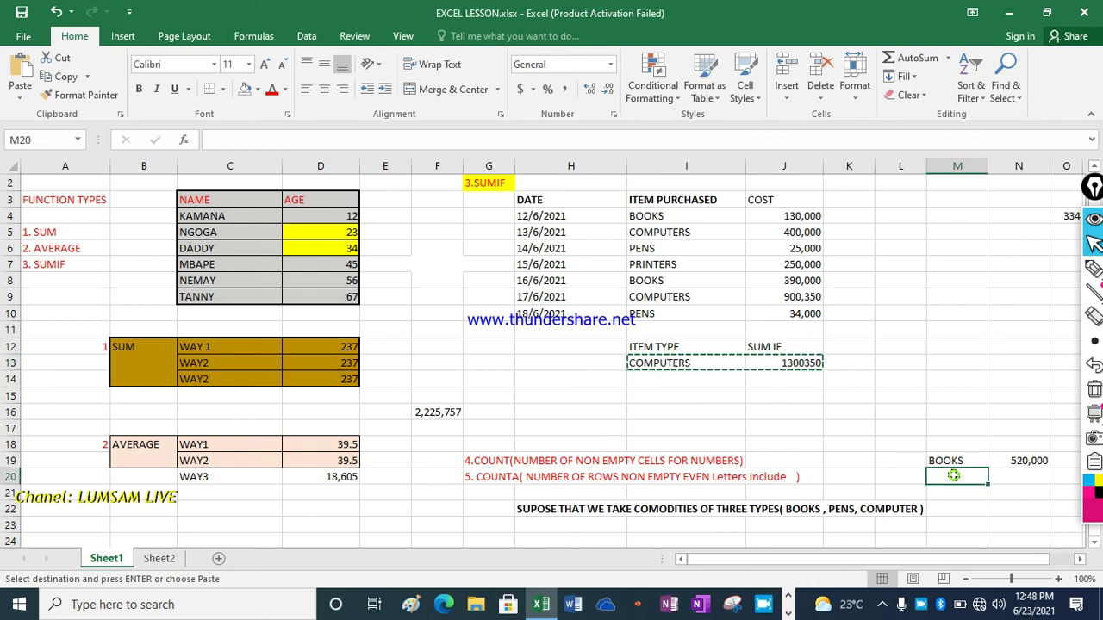
pyautogui.hotkey('ctrl', 'v')
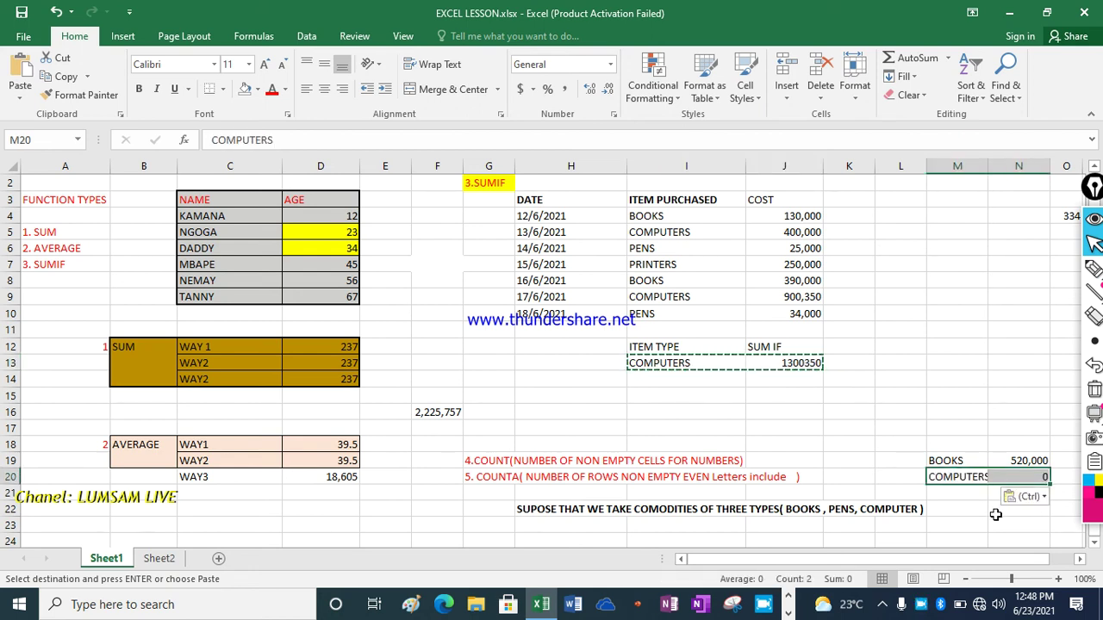
# Replace the zero result in N20 with the value 1,300,350.
pyautogui.click(995, 513)
pyautogui.click(1018, 477)
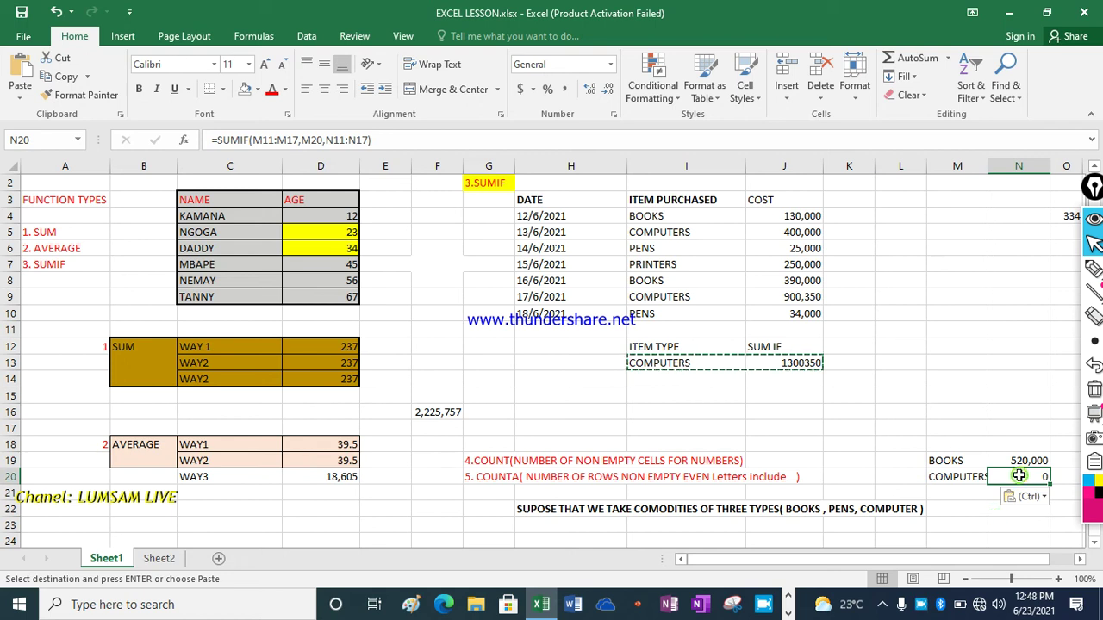
pyautogui.write('1,300,')
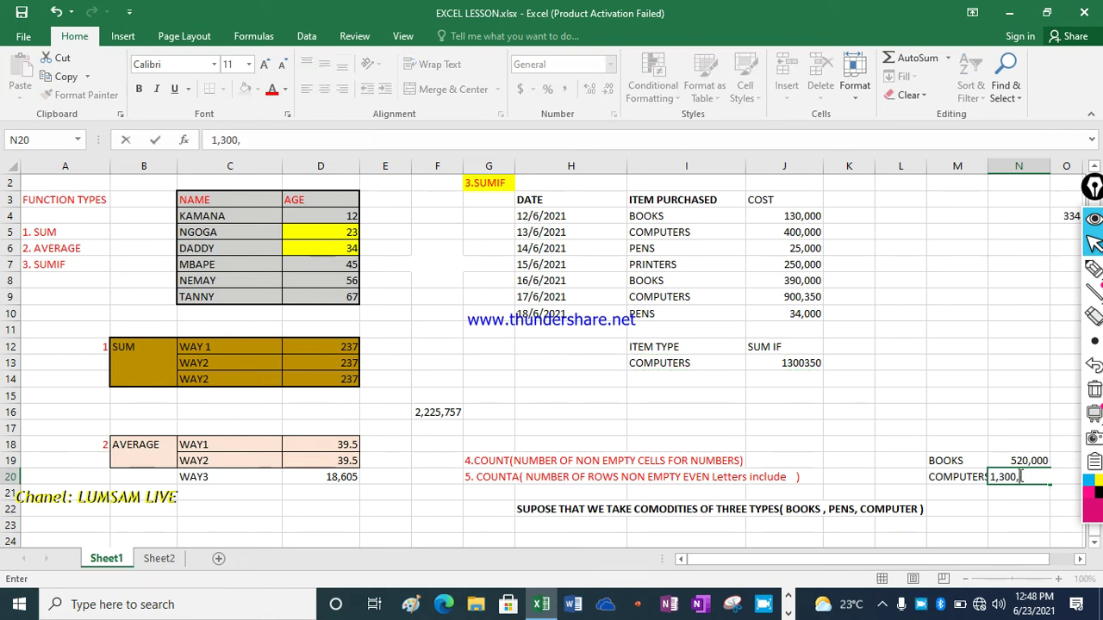
pyautogui.write('3')
pyautogui.write('50')
pyautogui.click(1024, 522)
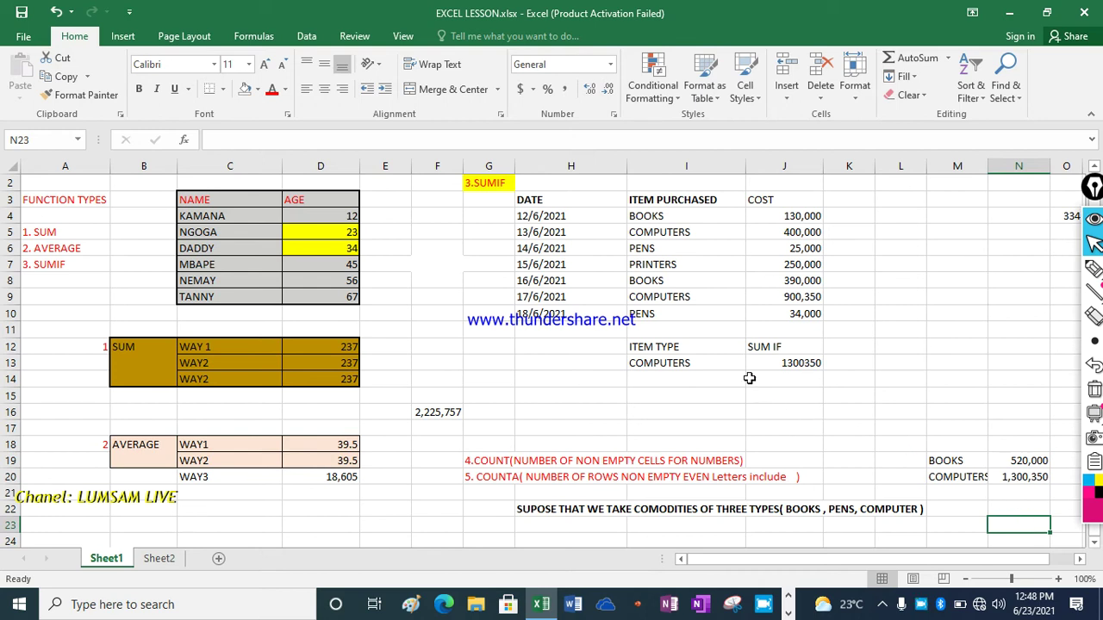
# Change the item type in I13 to PENS so the J13 SUMIF returns 59000.
pyautogui.click(655, 363)
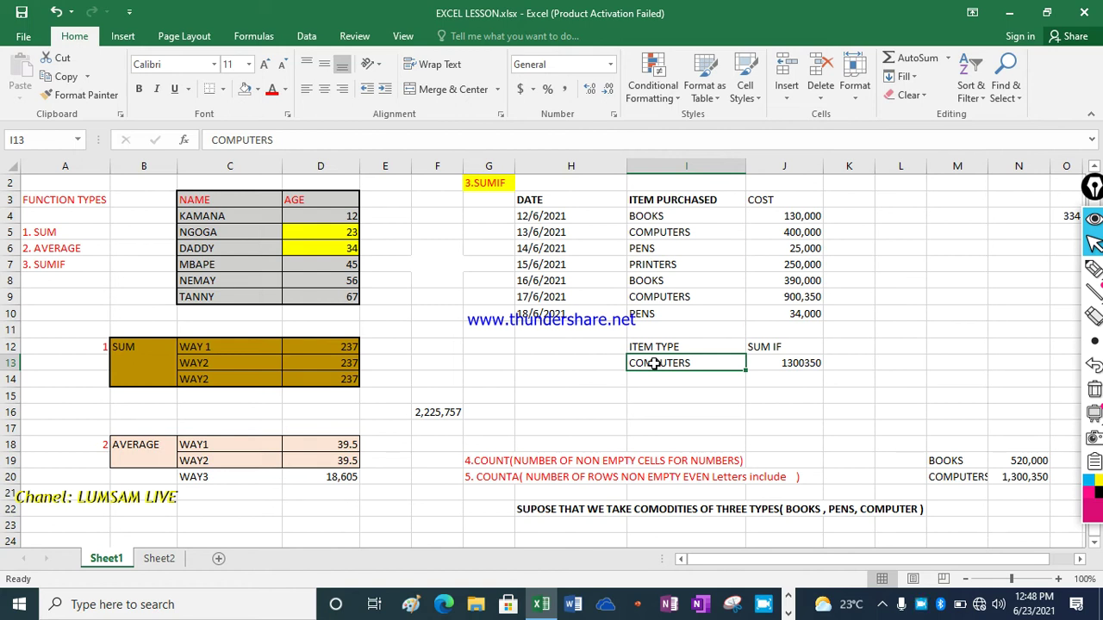
pyautogui.write('PENS')
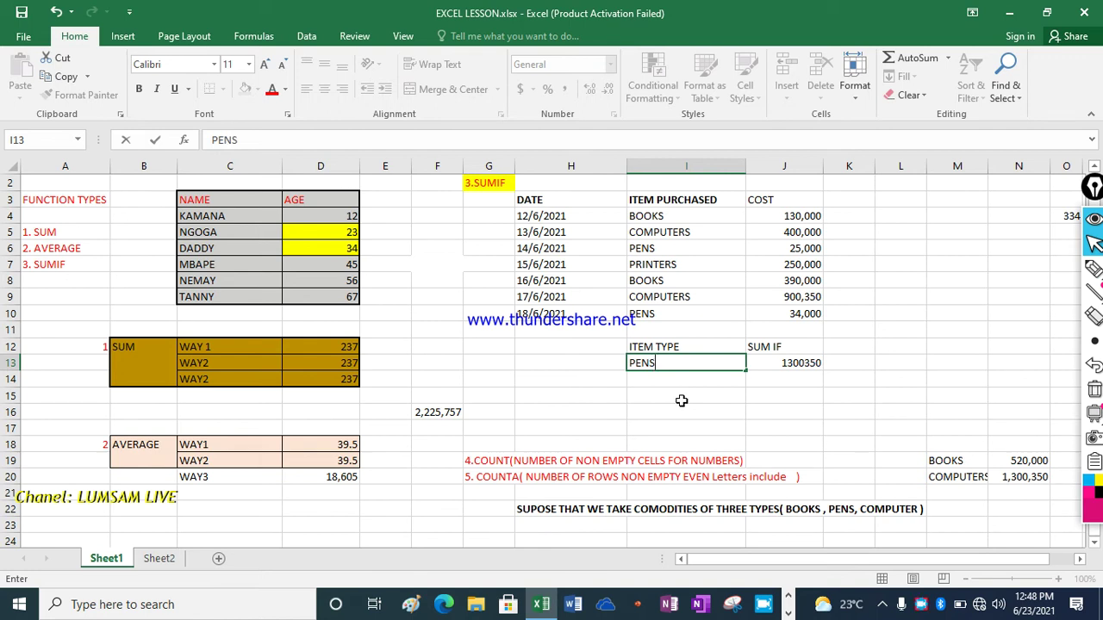
pyautogui.press('Return')
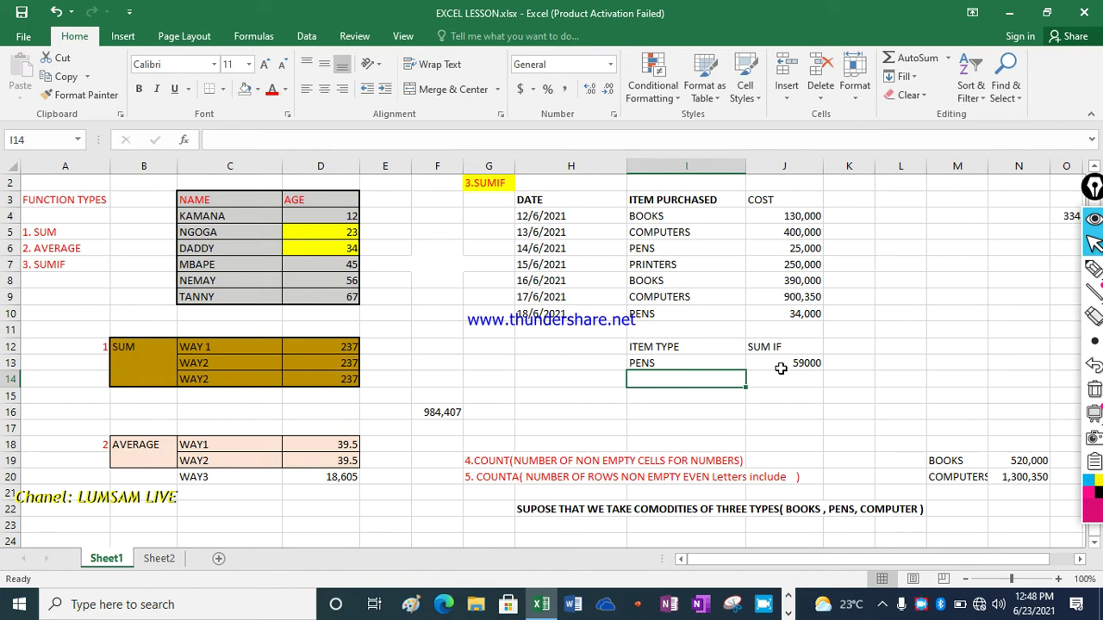
pyautogui.click(769, 363)
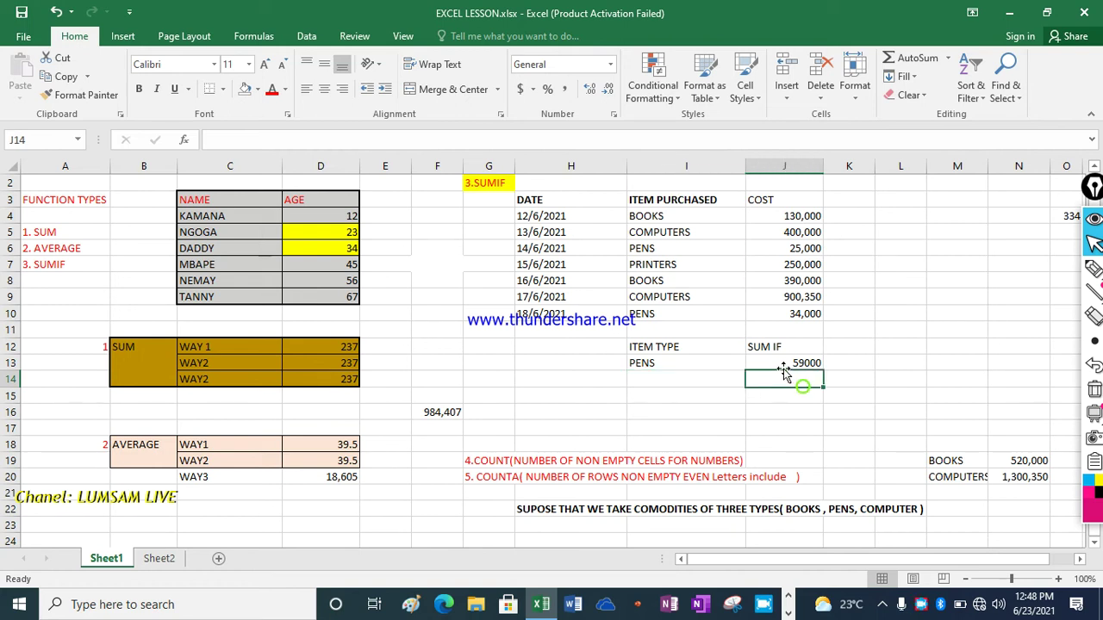
pyautogui.click(654, 363)
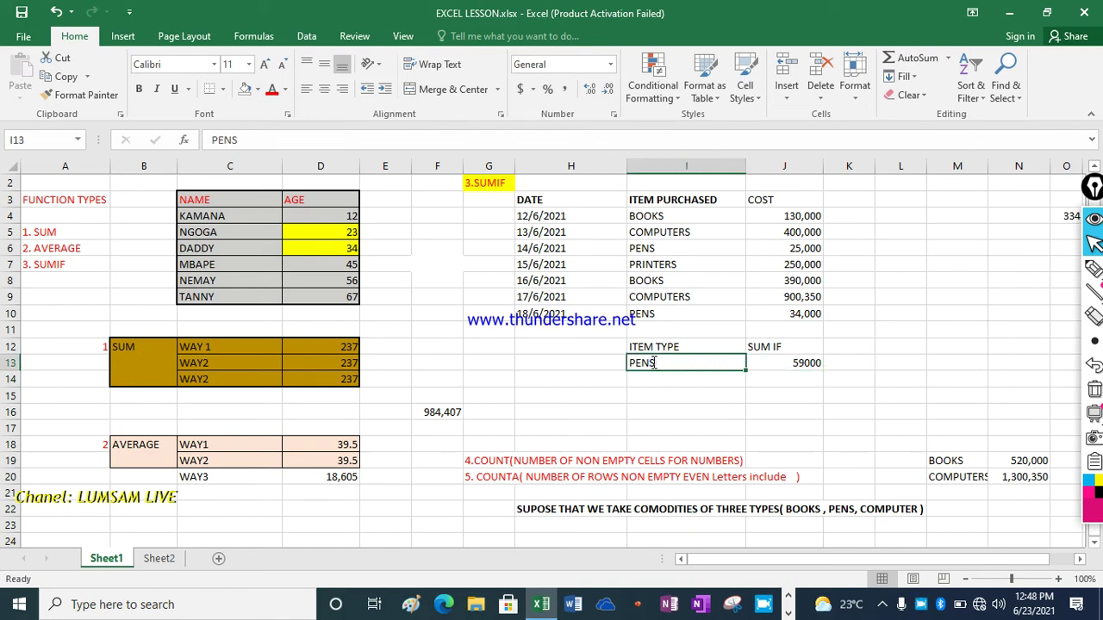
pyautogui.click(786, 394)
# Copy the PENS label and its total from I13:J13 into M21:N21.
pyautogui.moveTo(642, 363); pyautogui.dragTo(768, 362)
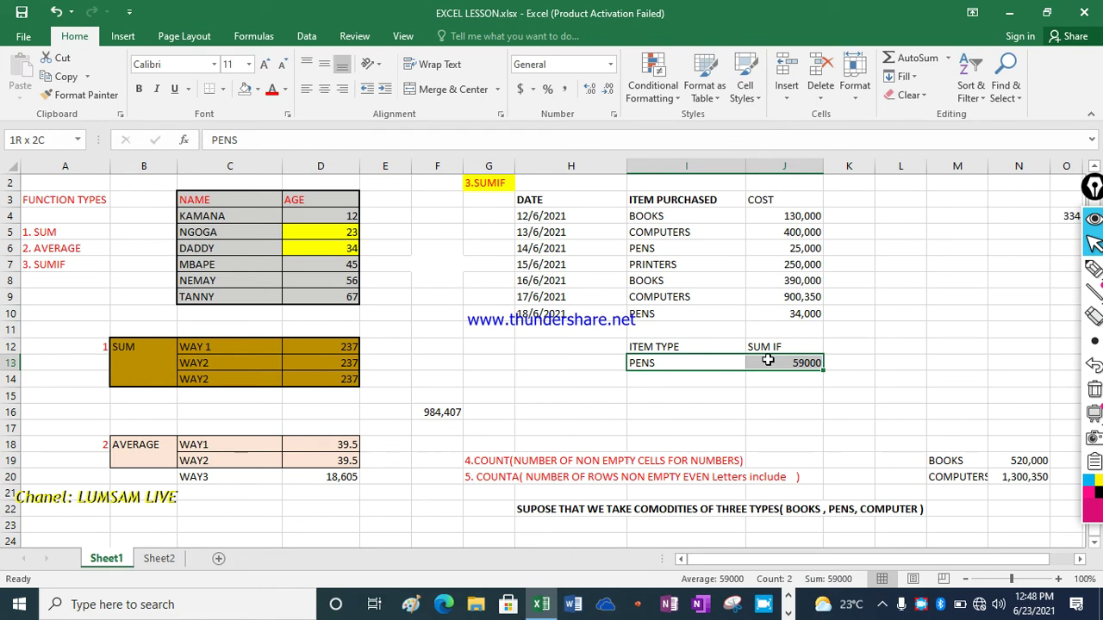
pyautogui.hotkey('ctrl', 'c')
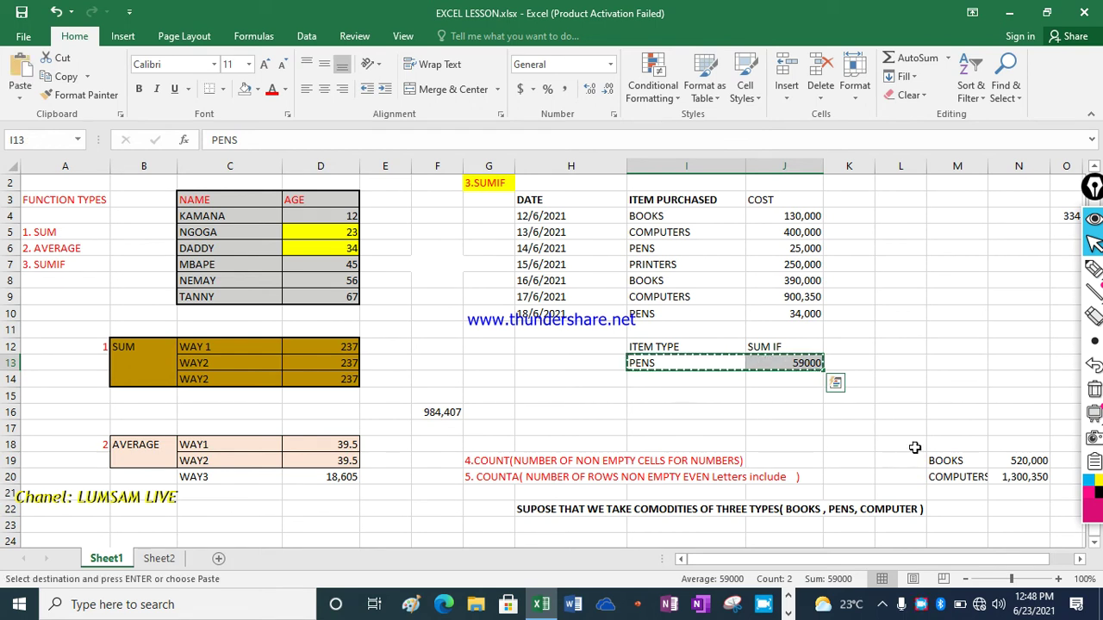
pyautogui.click(943, 494)
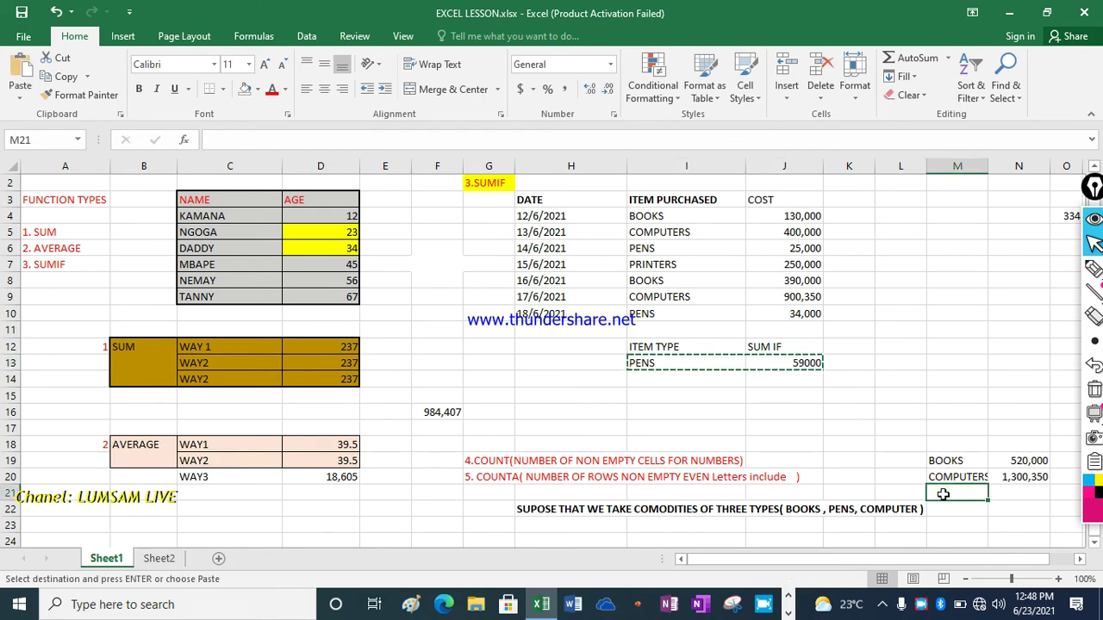
pyautogui.hotkey('ctrl', 'v')
# Enter 59,000 in N21 and widen column M to fit the labels.
pyautogui.click(1019, 491)
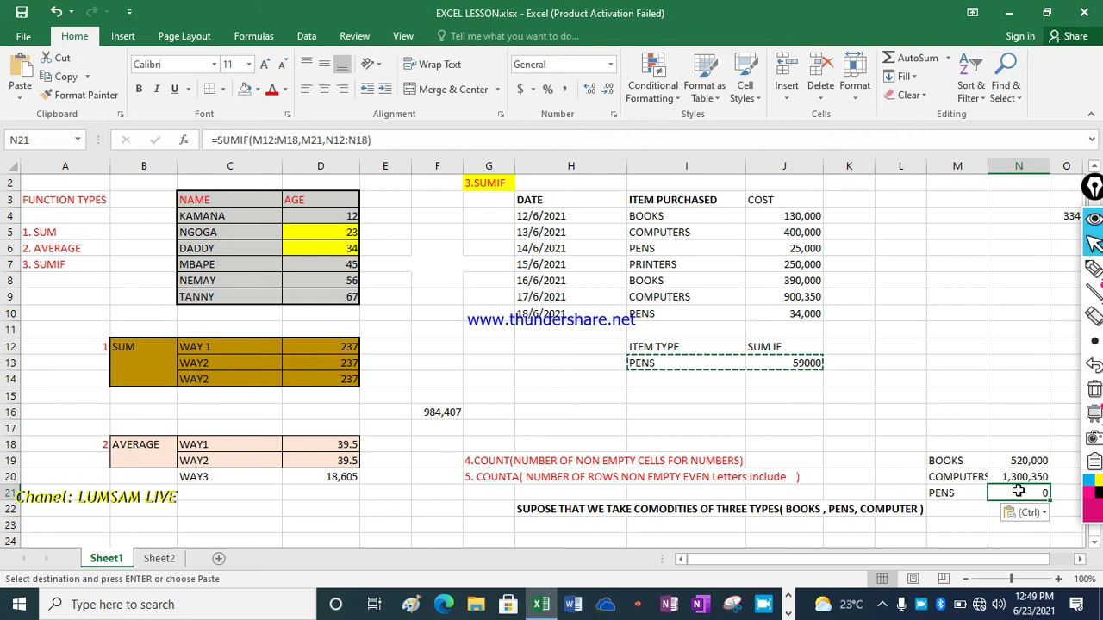
pyautogui.write('59,000')
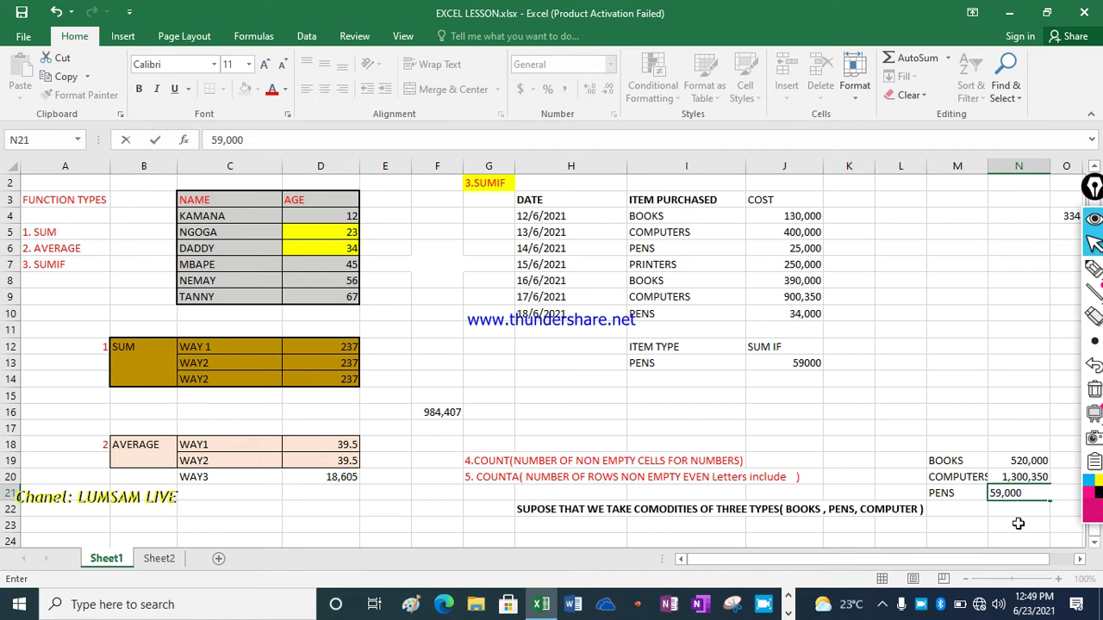
pyautogui.click(1018, 523)
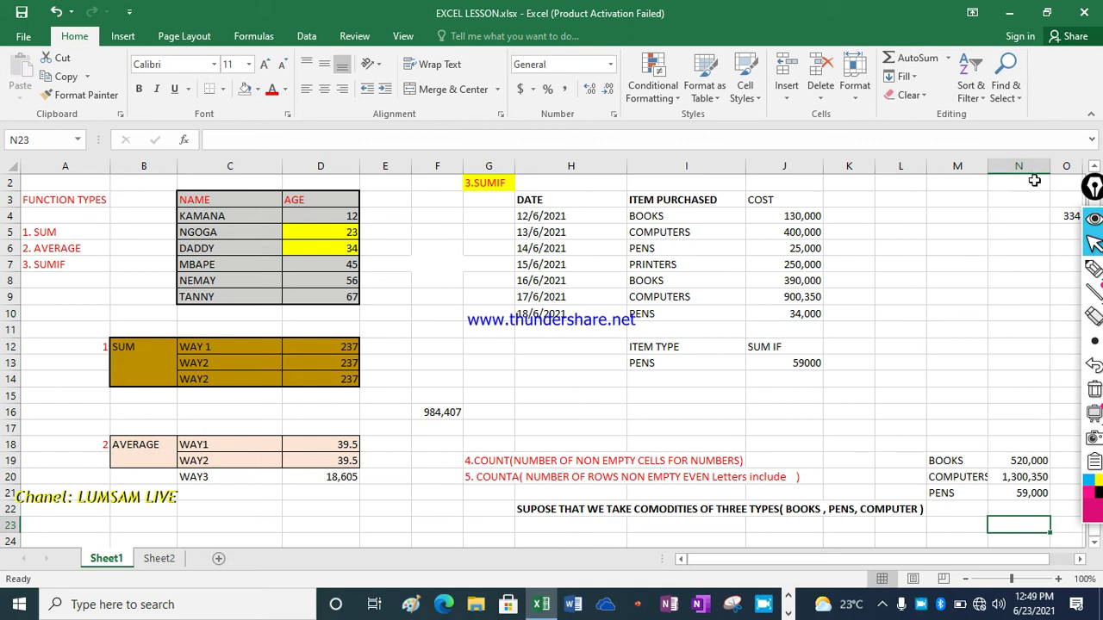
pyautogui.moveTo(987, 168); pyautogui.dragTo(1001, 169)
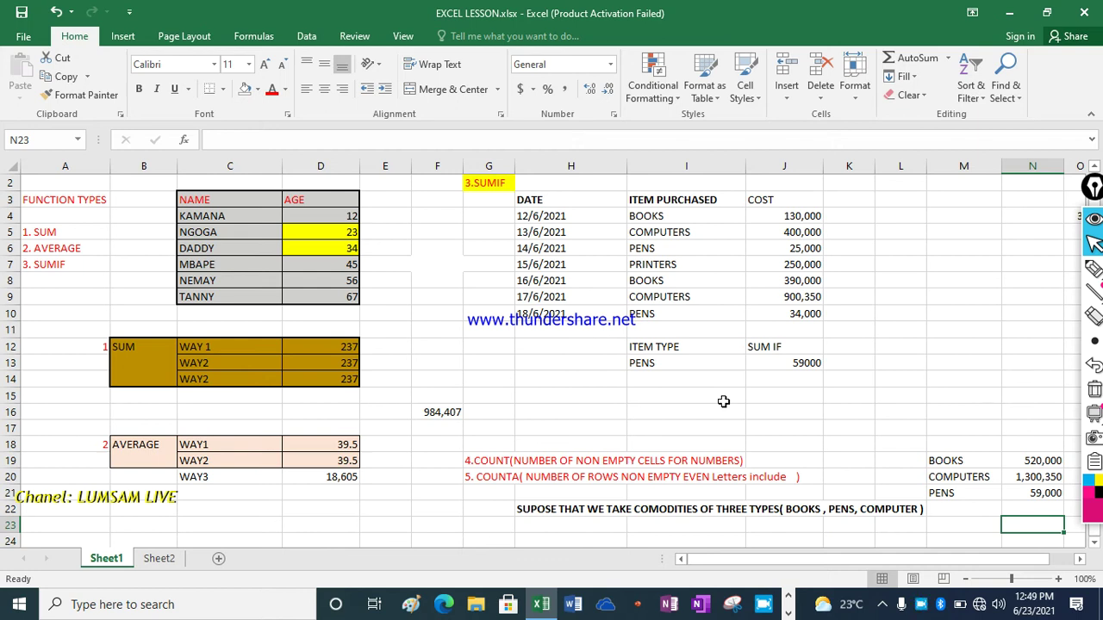
pyautogui.click(673, 393)
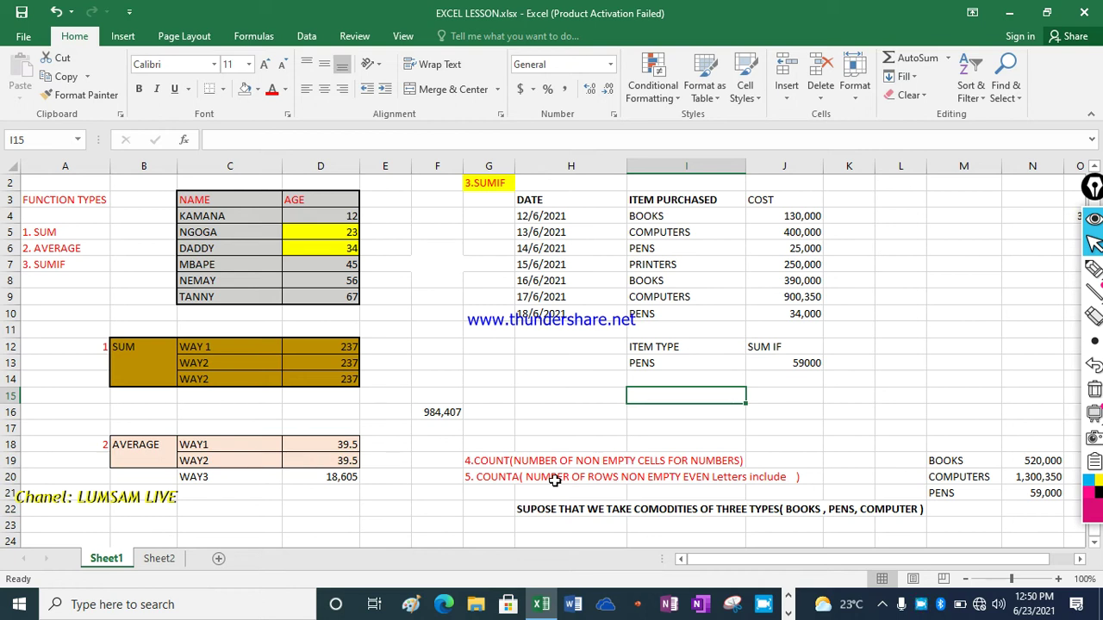
pyautogui.click(769, 445)
# Begin a formula in J16, try referencing J2:J15, then erase that range.
pyautogui.click(775, 412)
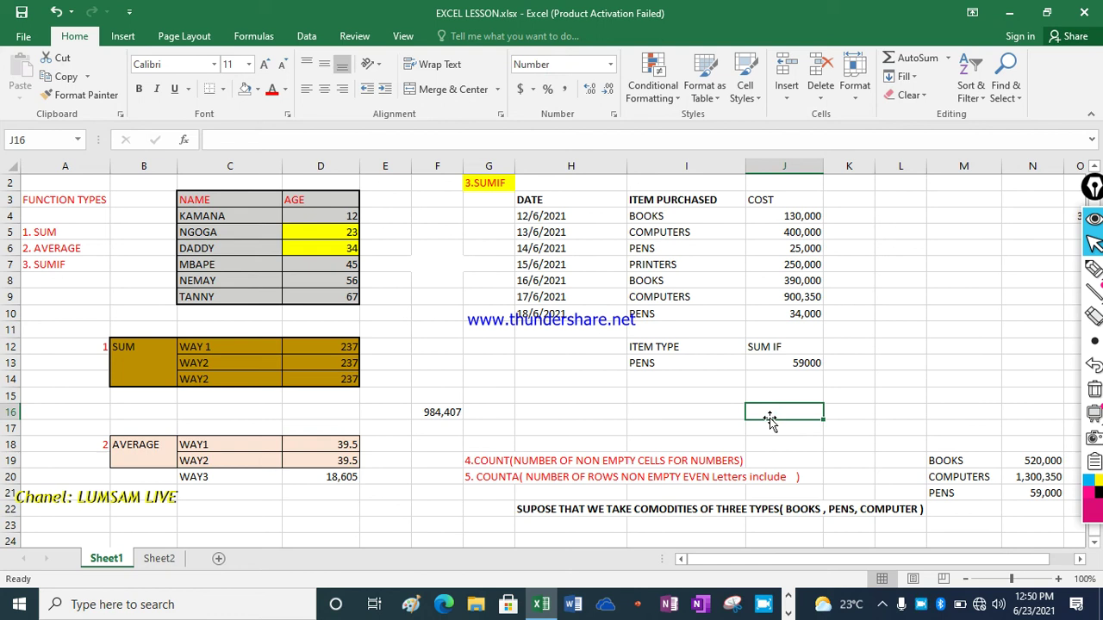
pyautogui.write('=')
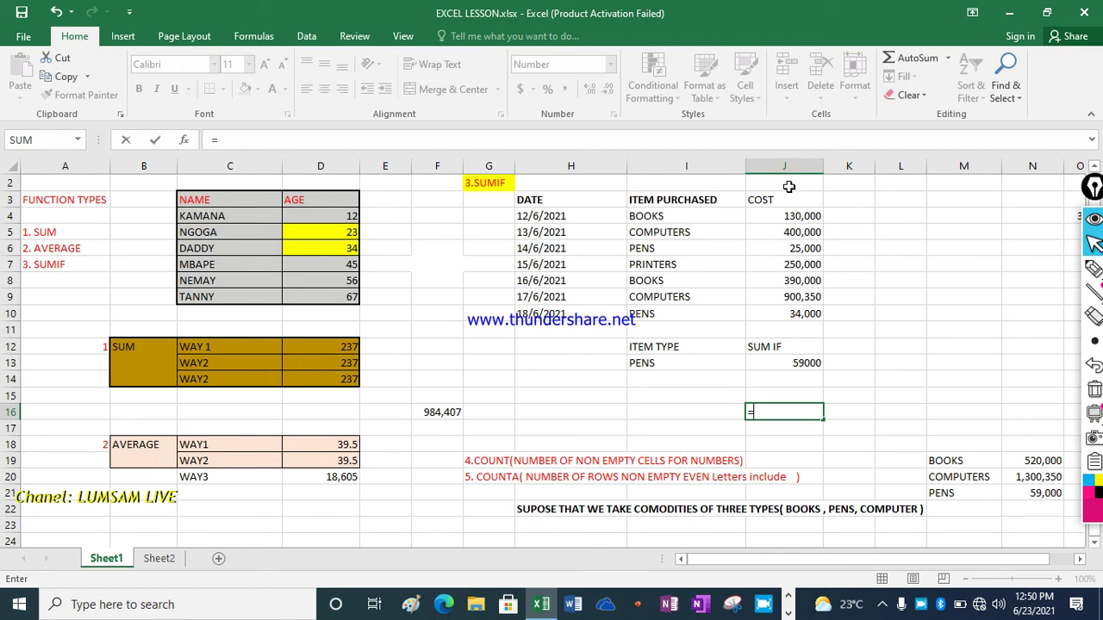
pyautogui.moveTo(788, 181); pyautogui.dragTo(800, 320)
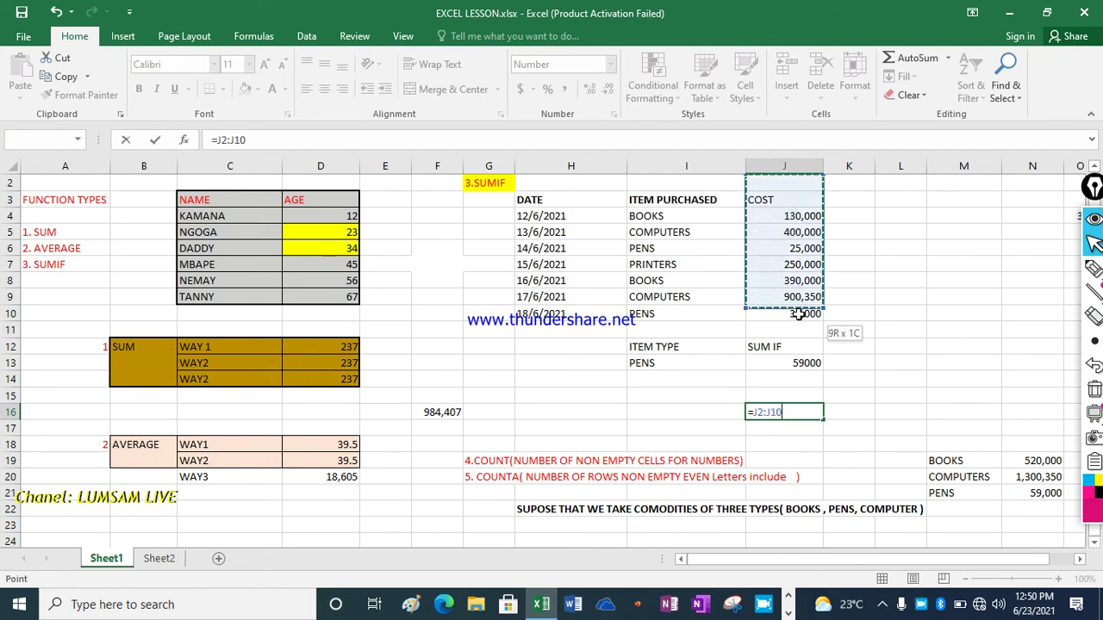
pyautogui.moveTo(800, 320); pyautogui.dragTo(800, 395)
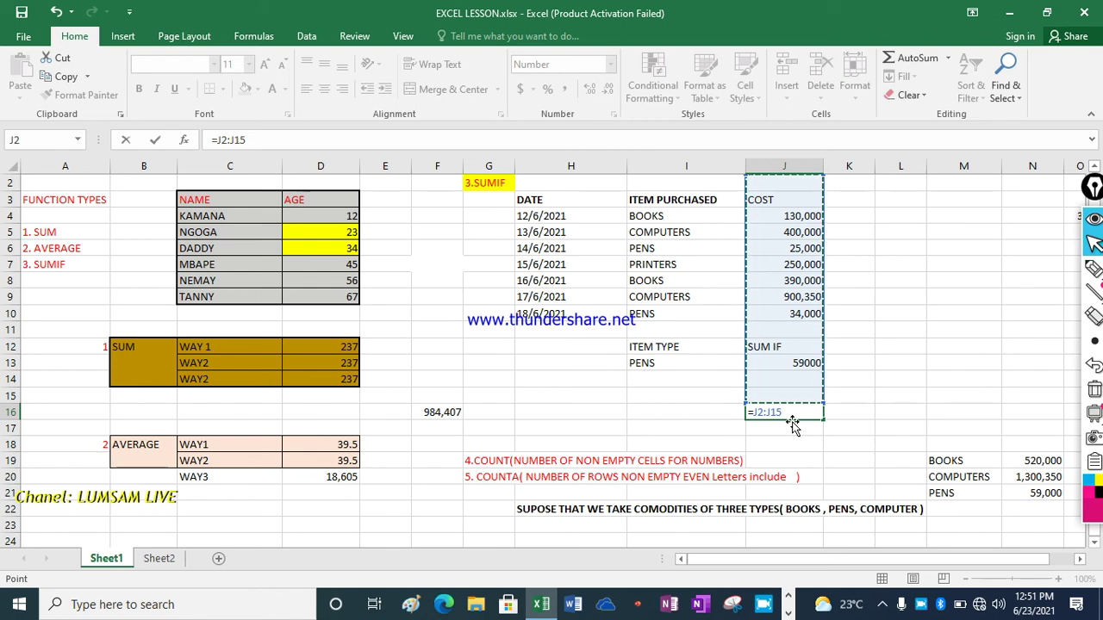
pyautogui.press('BackSpace')
pyautogui.press('BackSpace')
pyautogui.press('BackSpace')
pyautogui.press('BackSpace')
pyautogui.press('BackSpace')
pyautogui.press('BackSpace')
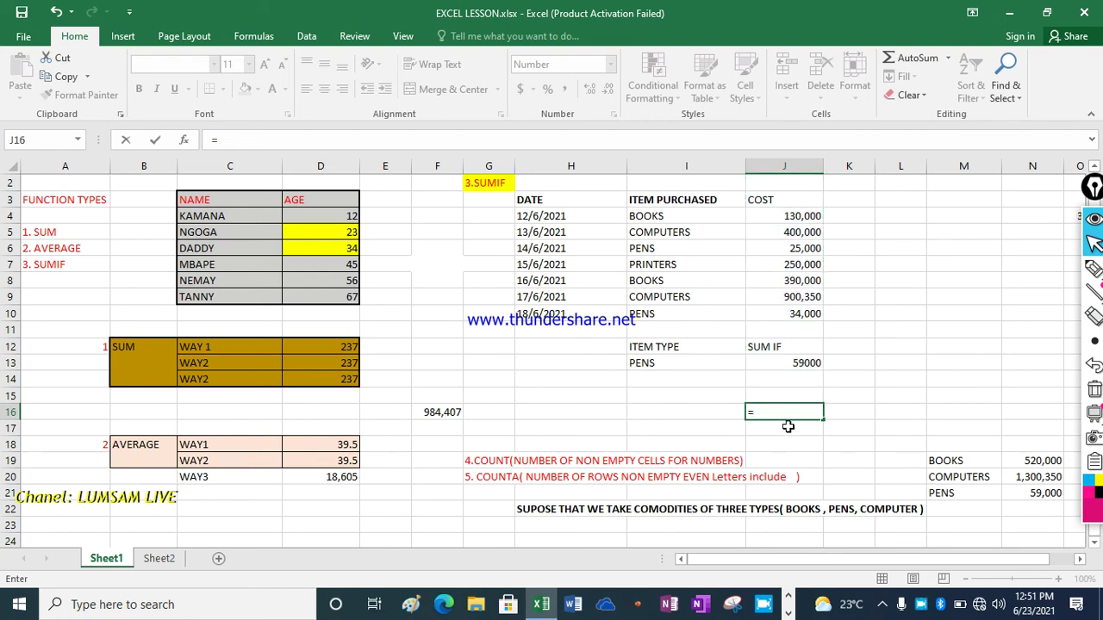
# Enter =COUNT(J2:J15) in J16, which returns 8 numeric cells.
pyautogui.write('COUNT')
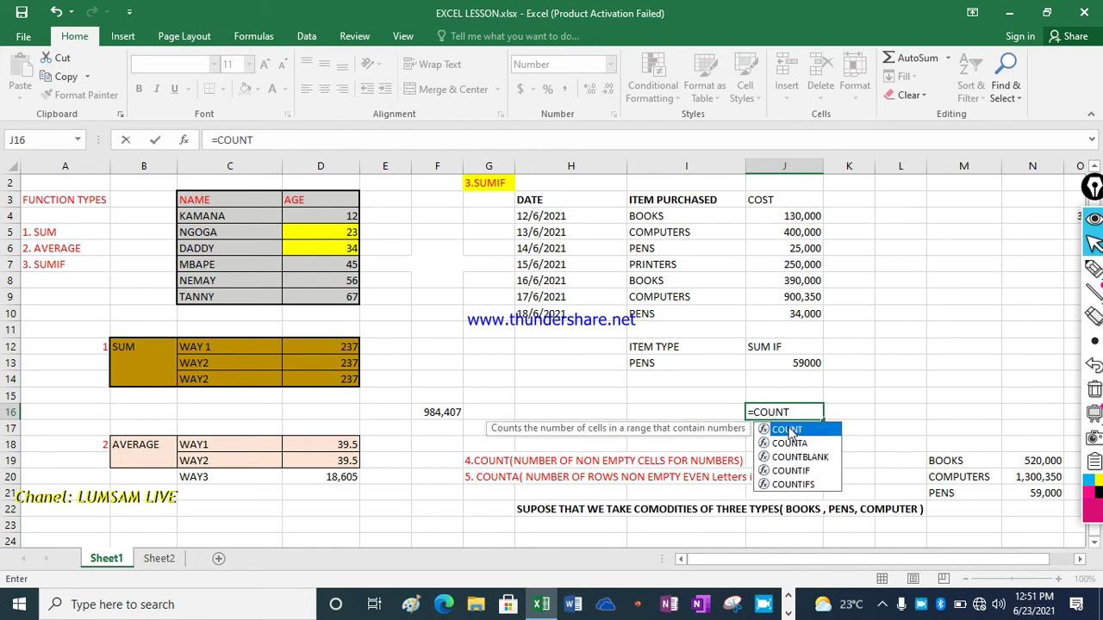
pyautogui.doubleClick(788, 430)
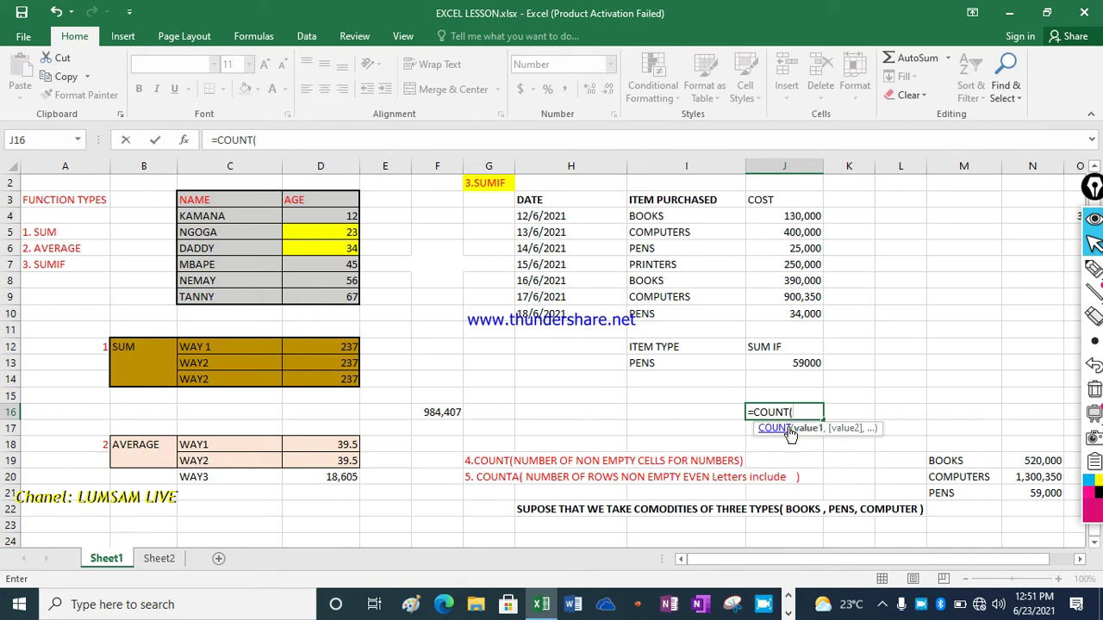
pyautogui.click(794, 184)
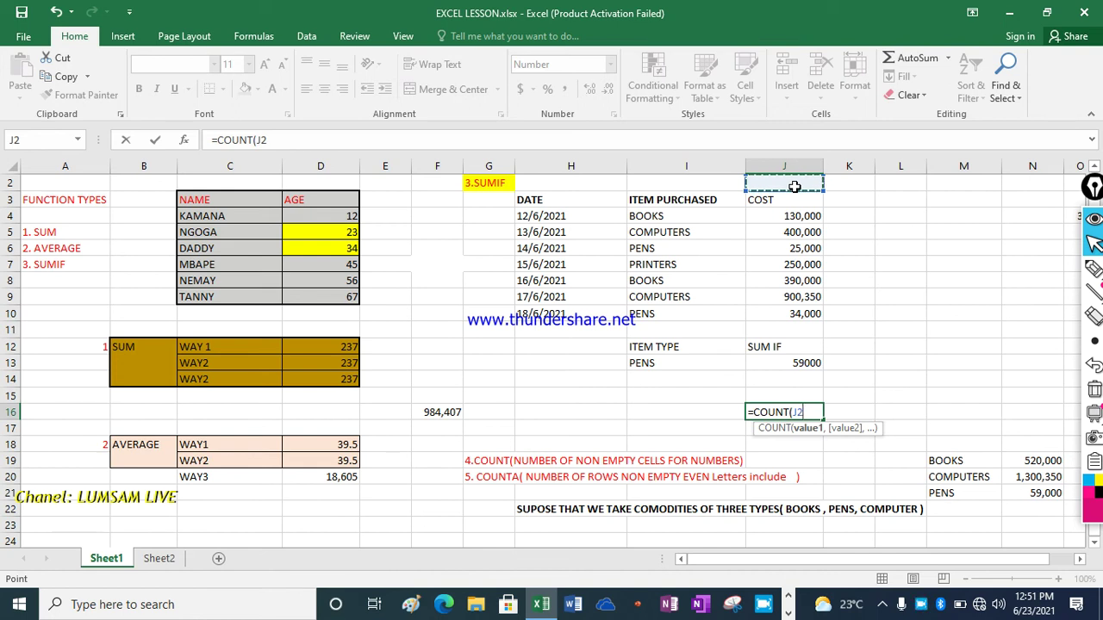
pyautogui.moveTo(795, 188); pyautogui.dragTo(809, 396)
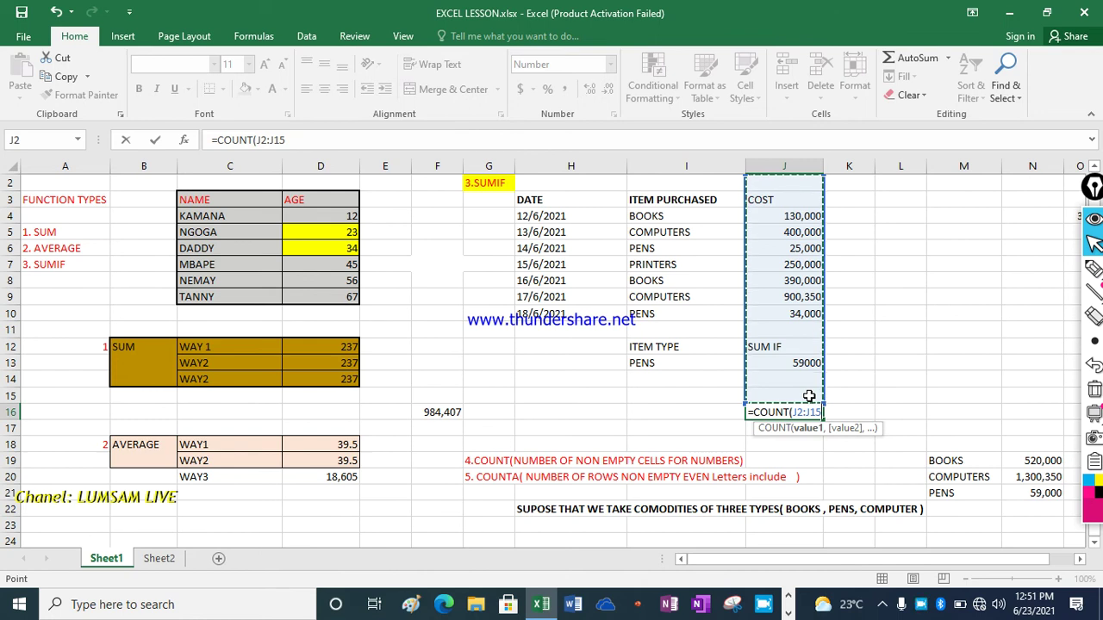
pyautogui.write(')')
pyautogui.press('Return')
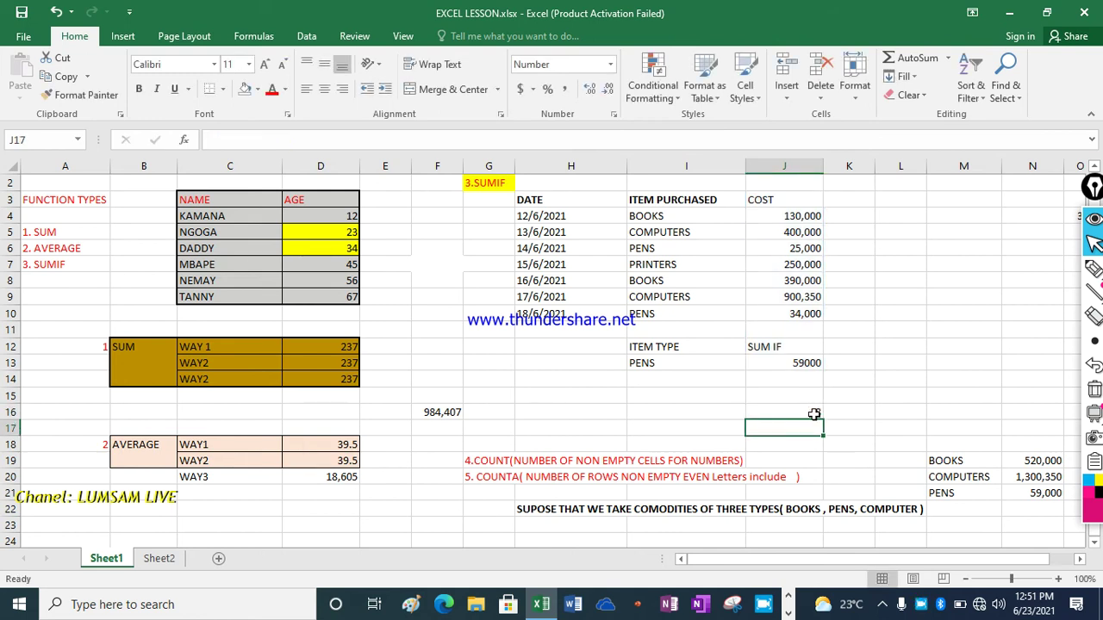
pyautogui.click(814, 415)
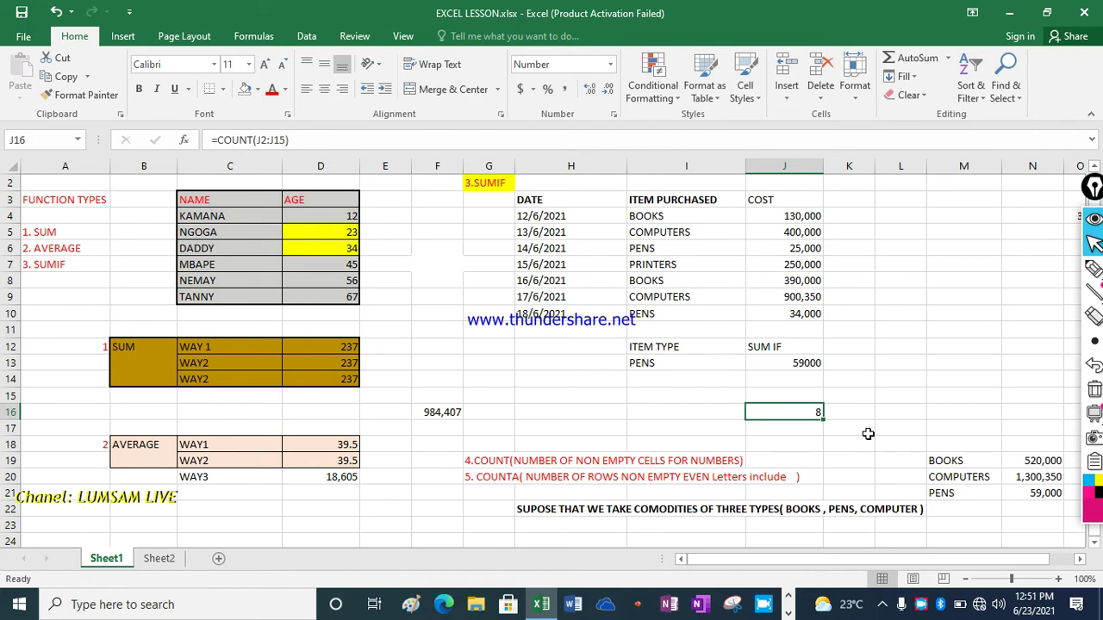
pyautogui.click(820, 206)
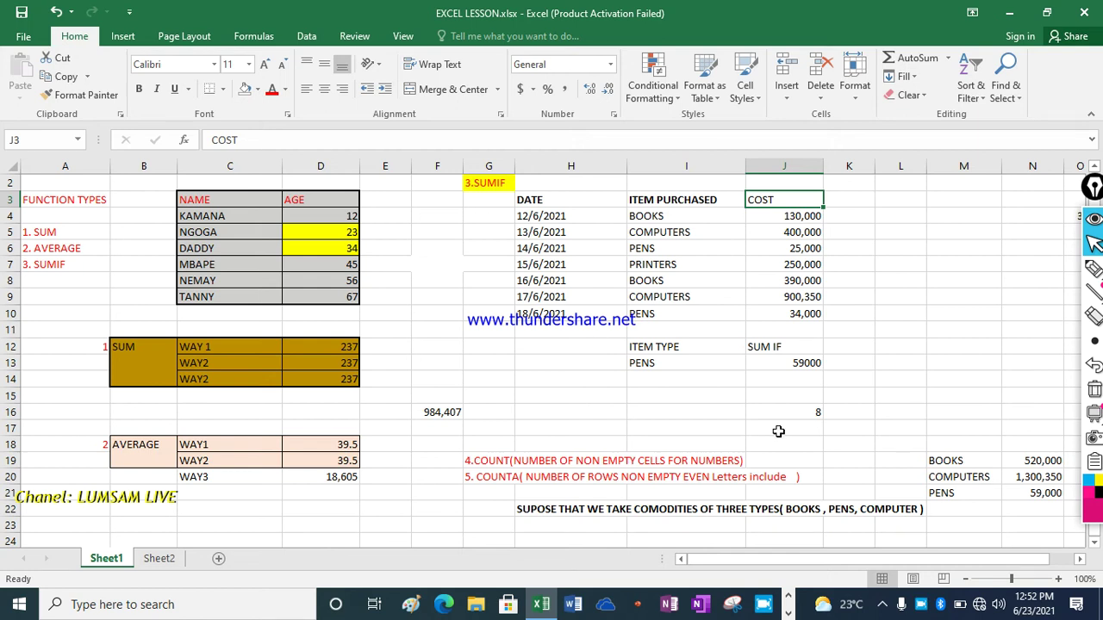
# Type the label COUNT into I16.
pyautogui.click(768, 433)
pyautogui.click(699, 411)
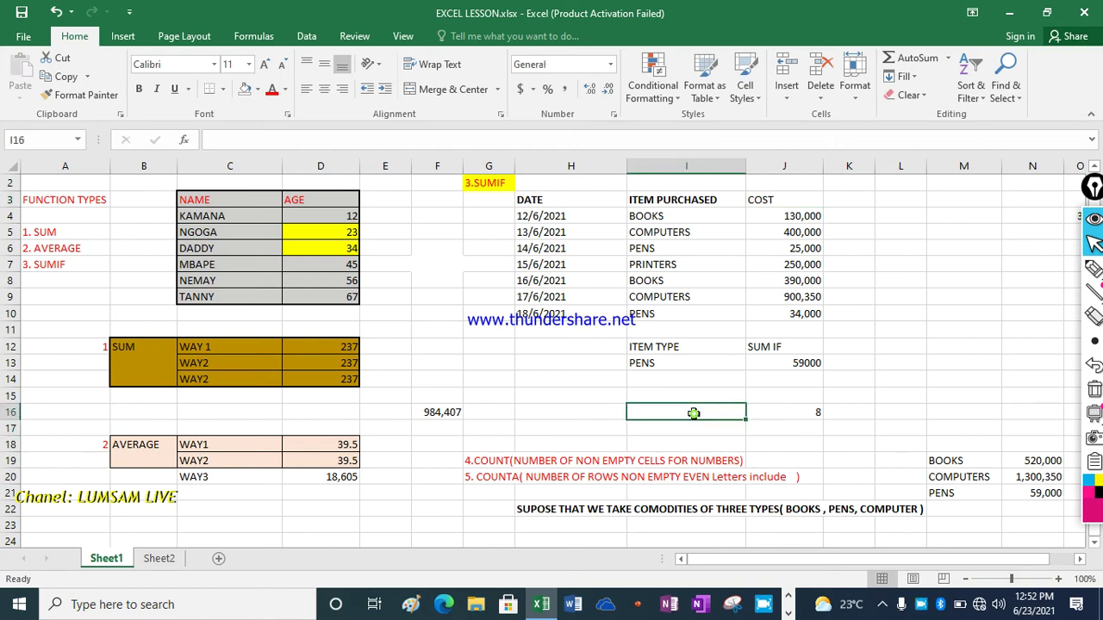
pyautogui.write('CO')
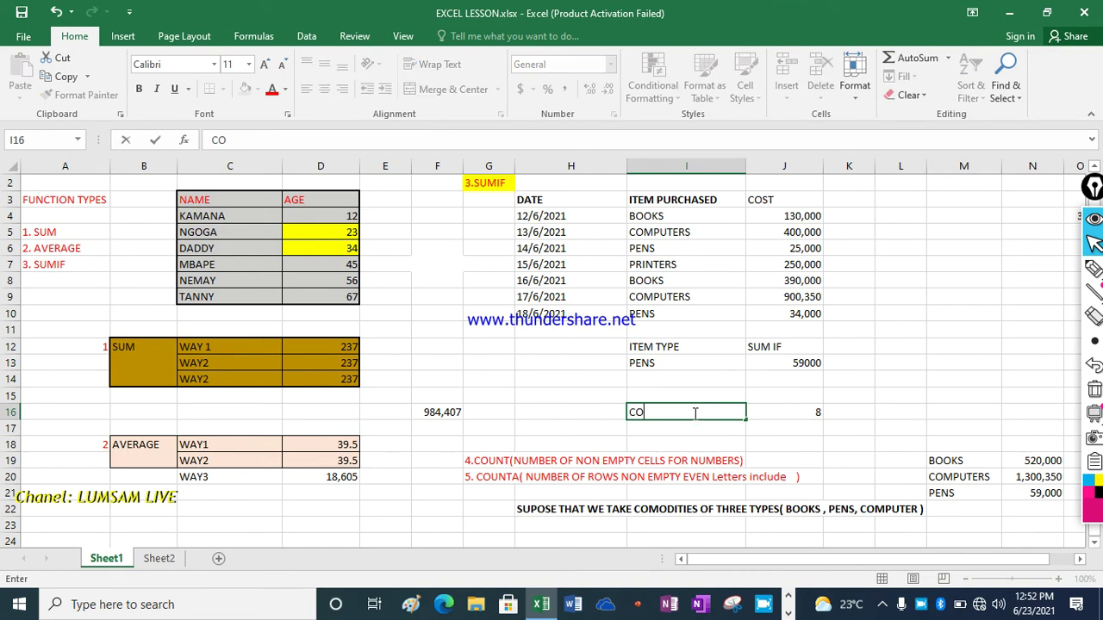
pyautogui.press('BackSpace')
pyautogui.press('BackSpace')
pyautogui.write('COUNT')
pyautogui.click(801, 413)
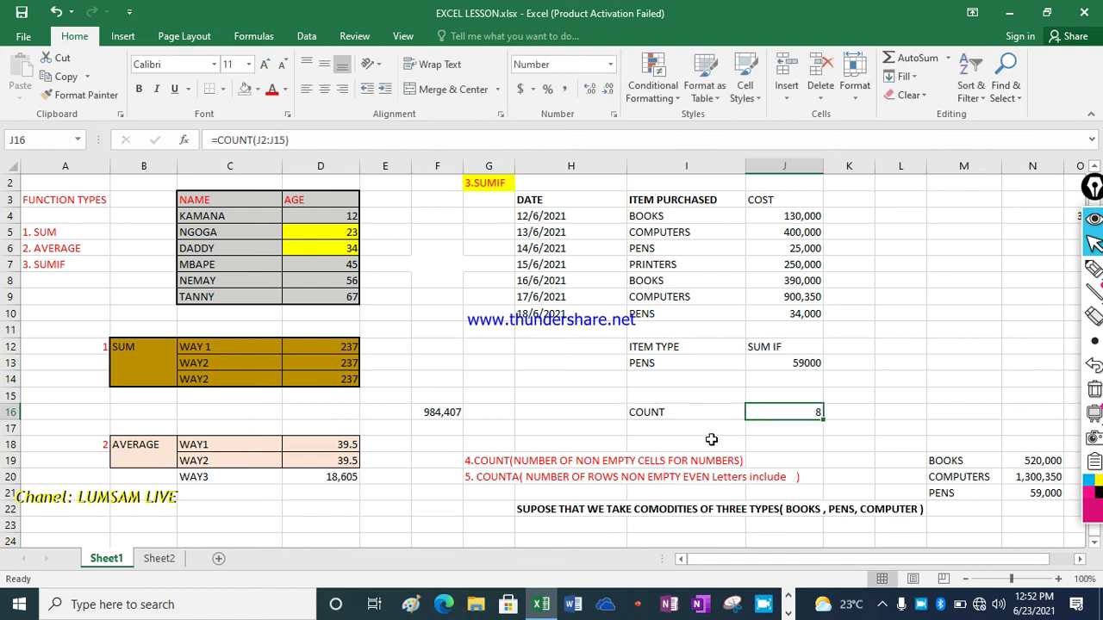
# Type the label COUNTA into I17.
pyautogui.click(685, 429)
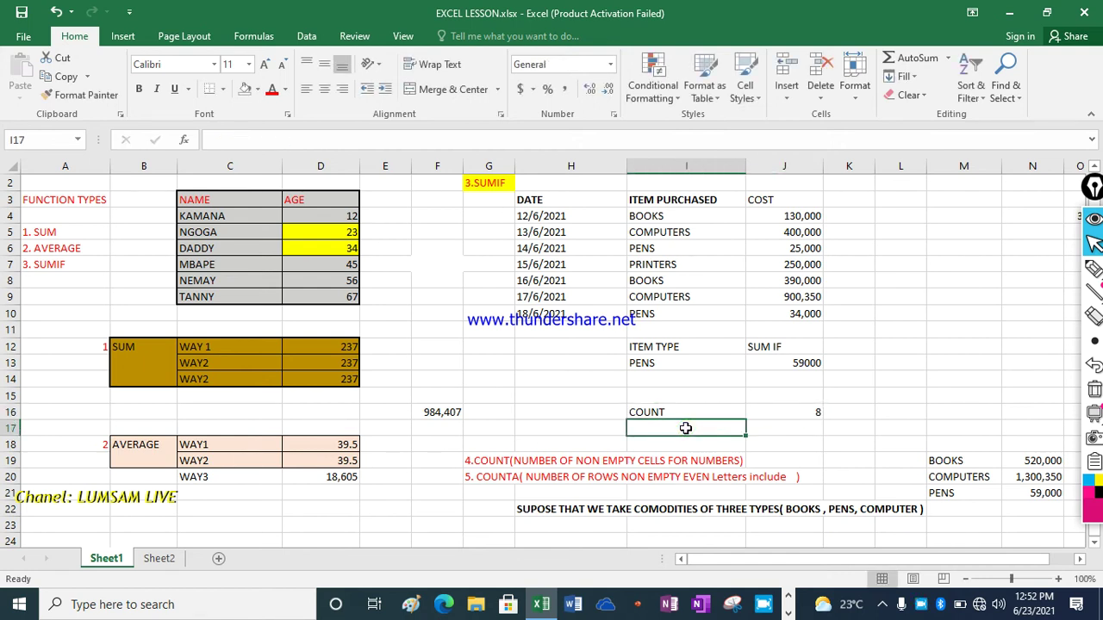
pyautogui.write('COUNT')
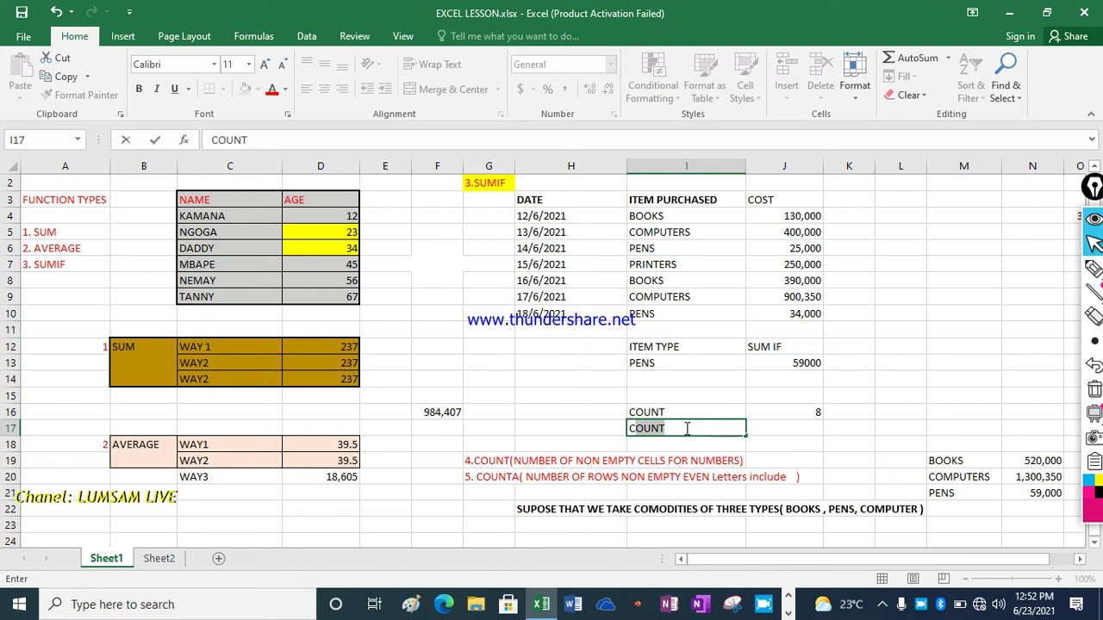
pyautogui.press('BackSpace')
pyautogui.press('BackSpace')
pyautogui.press('BackSpace')
pyautogui.write('OUNT')
pyautogui.write('A')
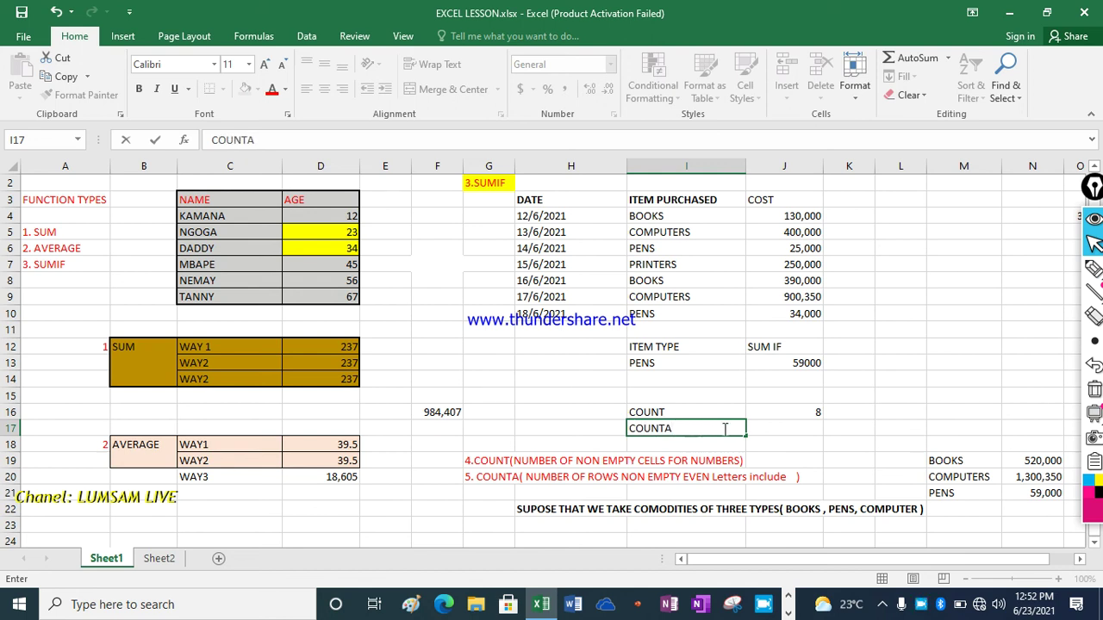
pyautogui.click(806, 426)
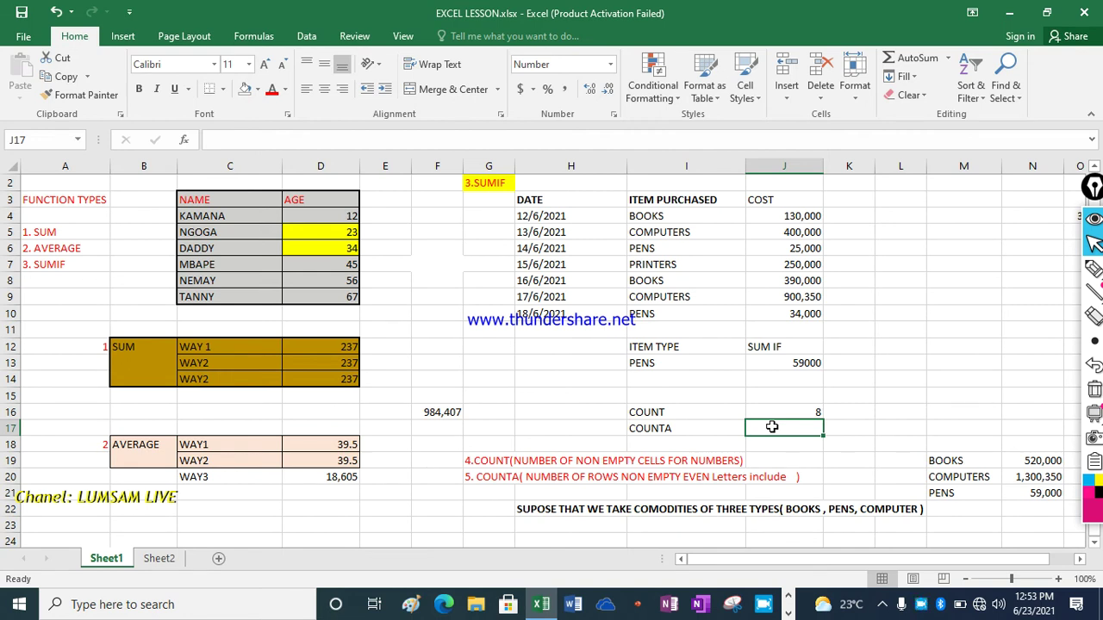
# Enter =COUNTA(J2:J15) in J17 to count the non-empty cells, returning 10.
pyautogui.write('=')
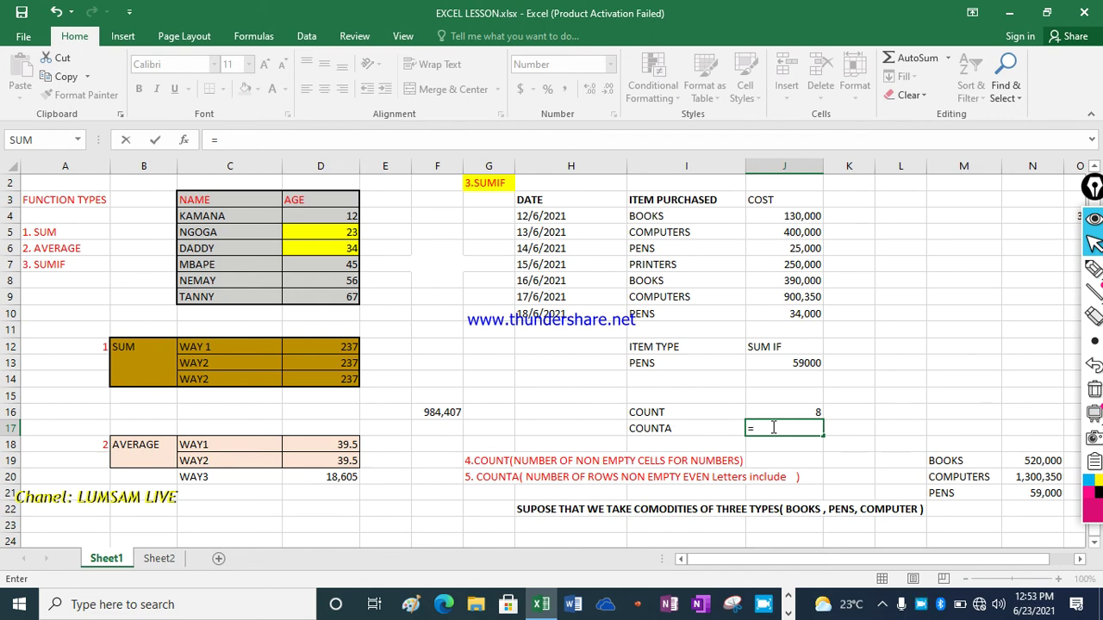
pyautogui.write('COUNTA')
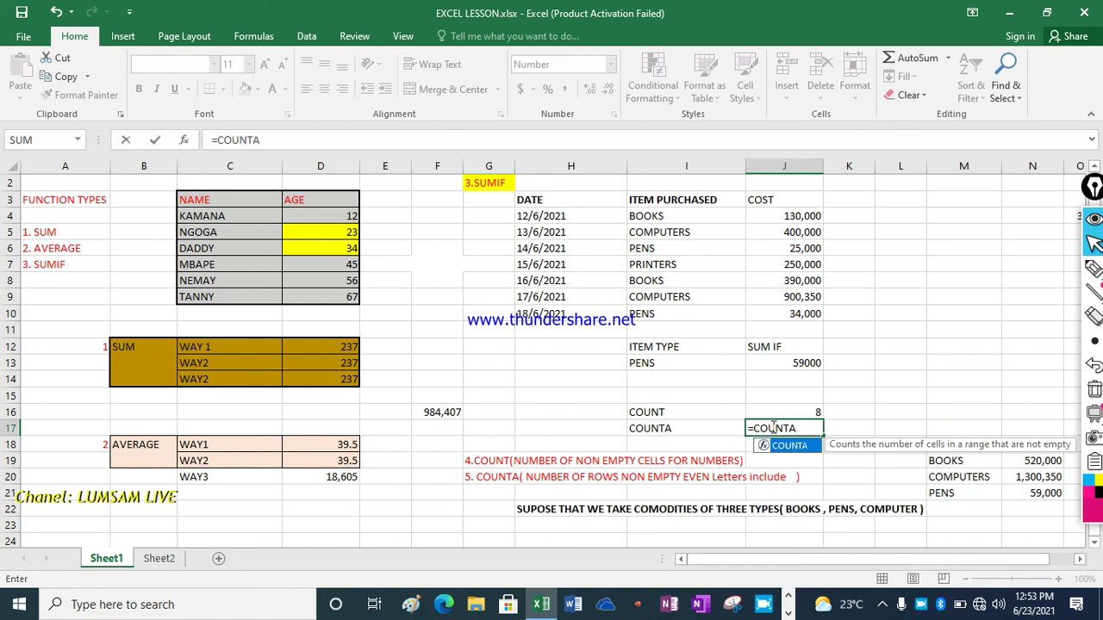
pyautogui.write('(')
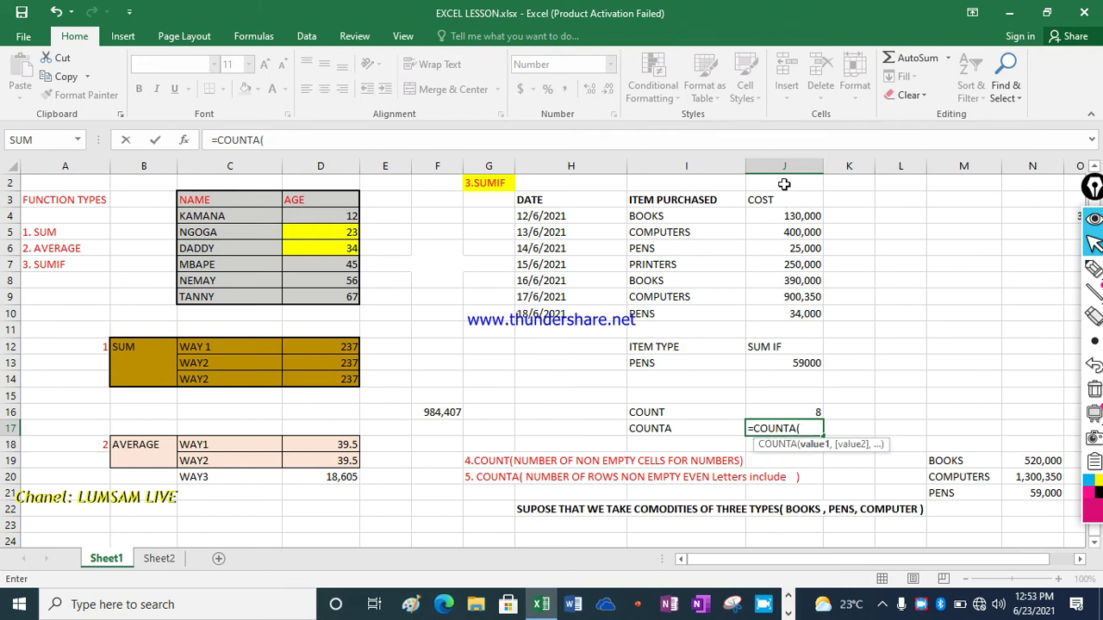
pyautogui.moveTo(784, 183); pyautogui.dragTo(794, 395)
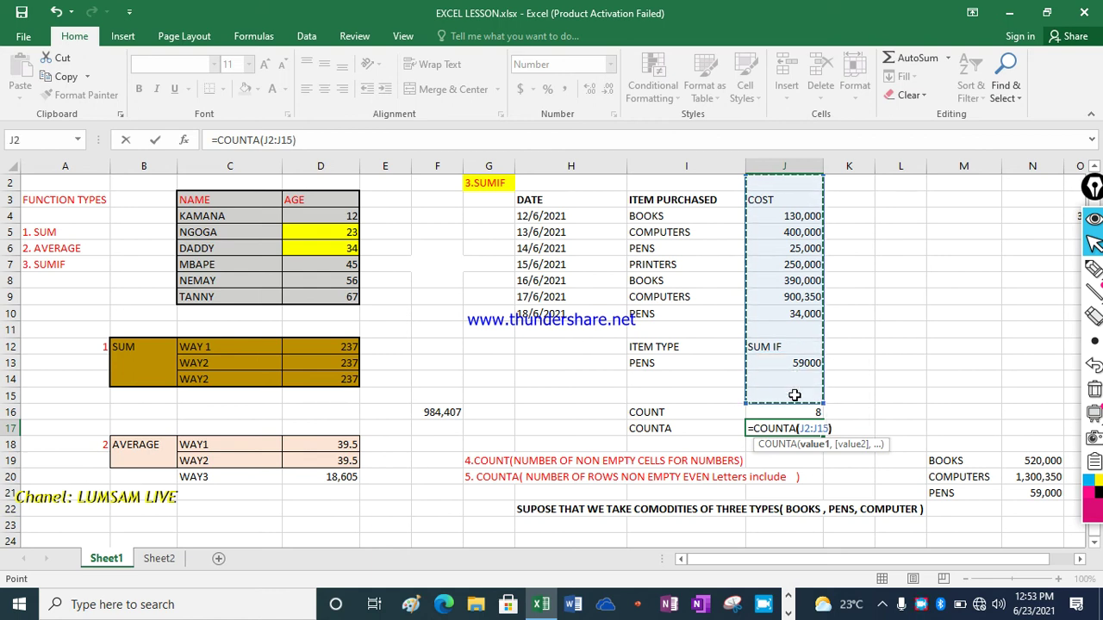
pyautogui.press('Return')
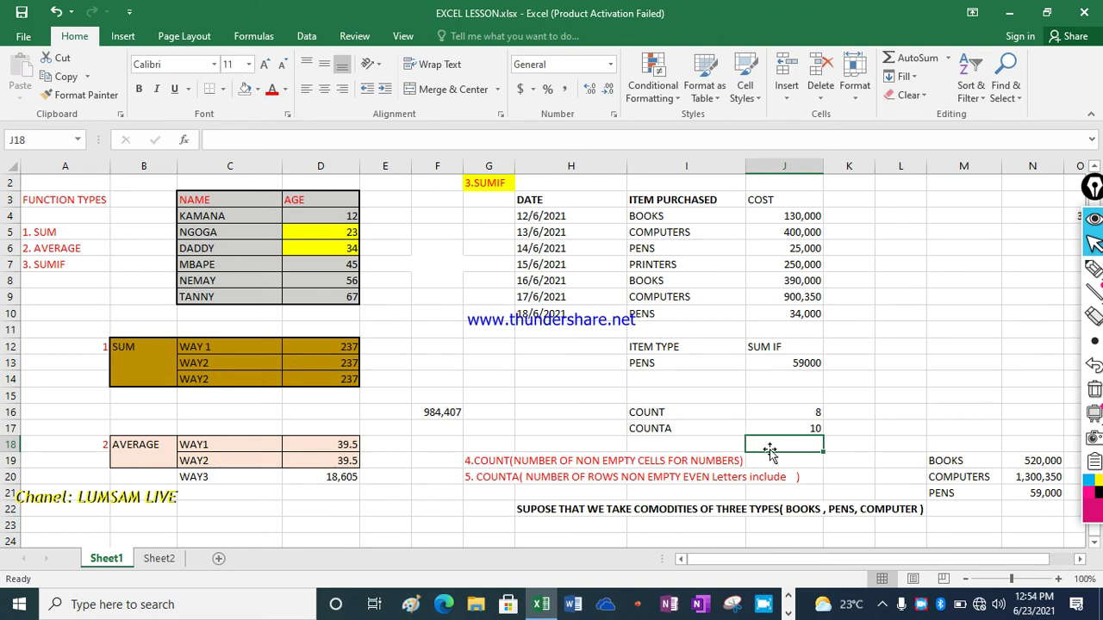
pyautogui.write('=')
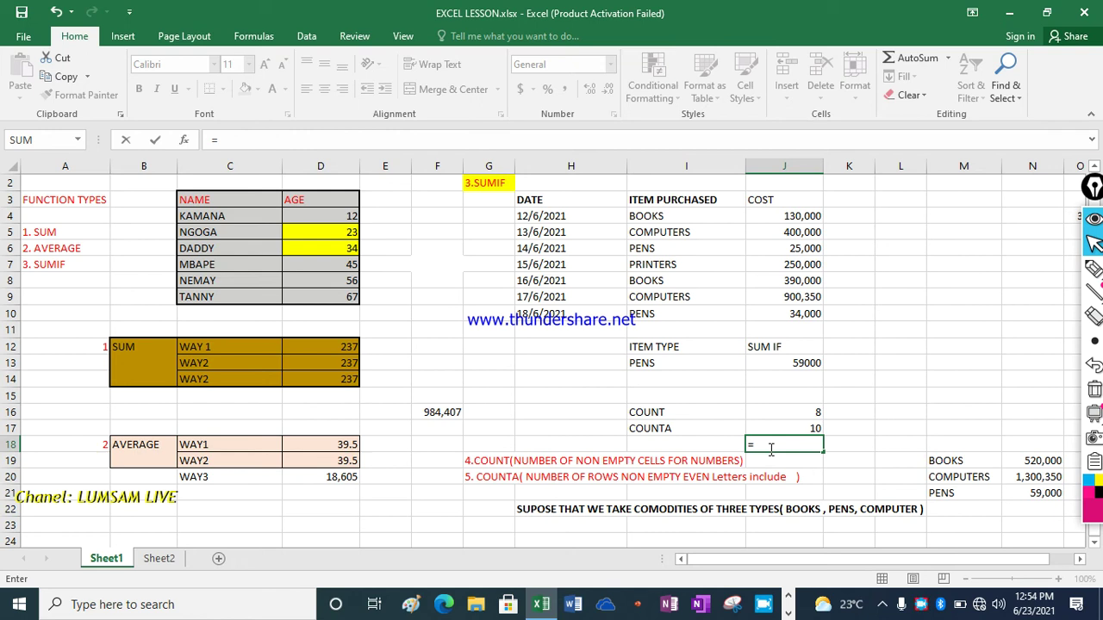
pyautogui.write('A')
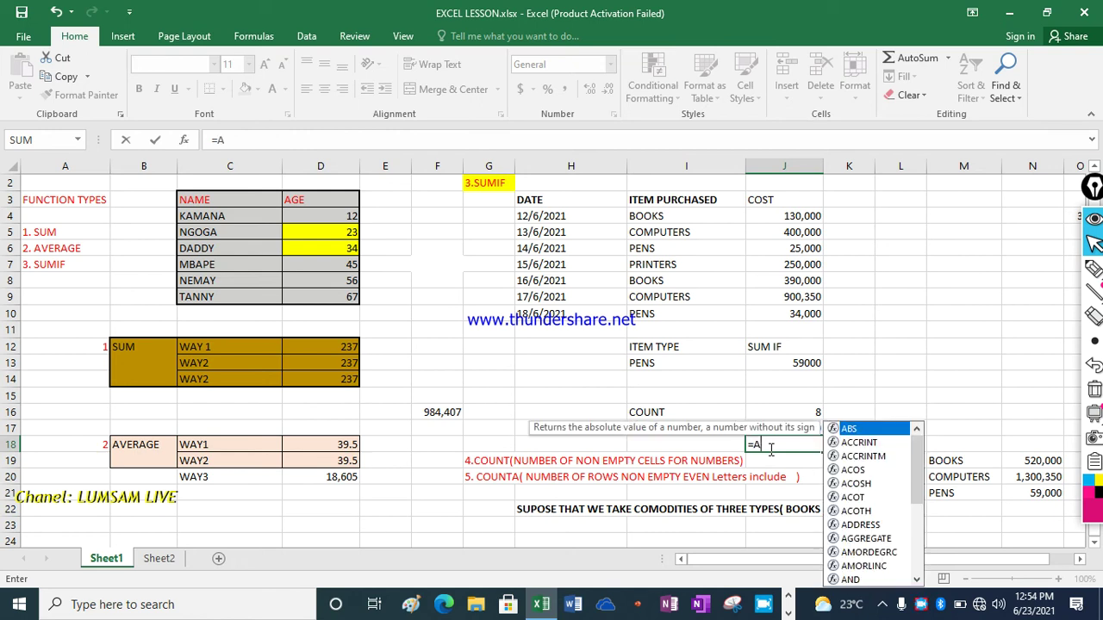
pyautogui.write('C')
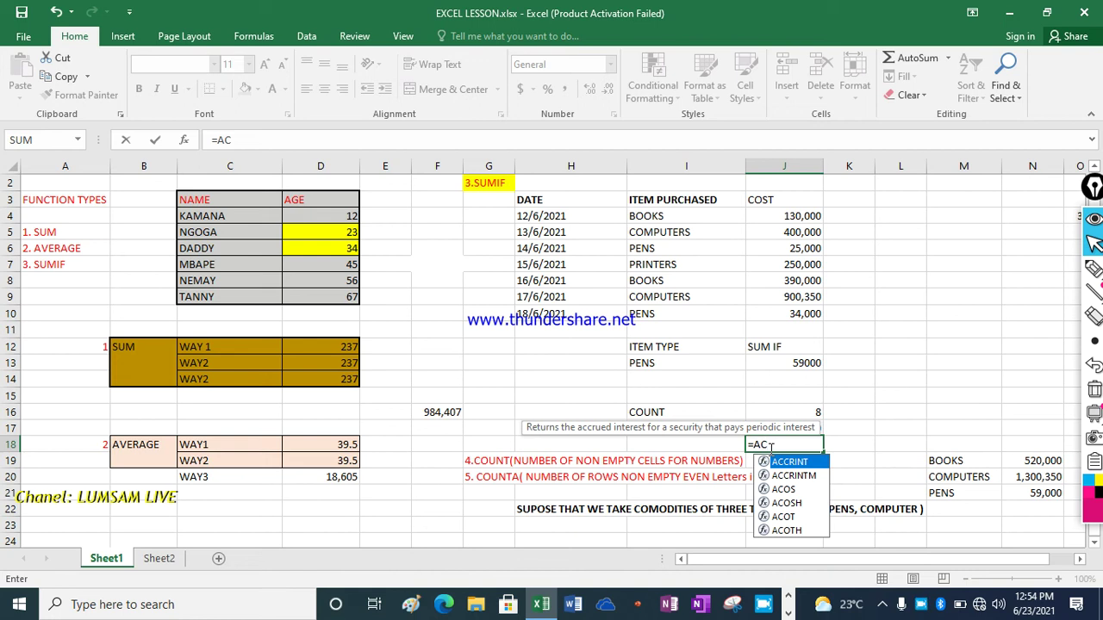
pyautogui.write('OUNT')
pyautogui.press('BackSpace')
pyautogui.press('BackSpace')
pyautogui.press('BackSpace')
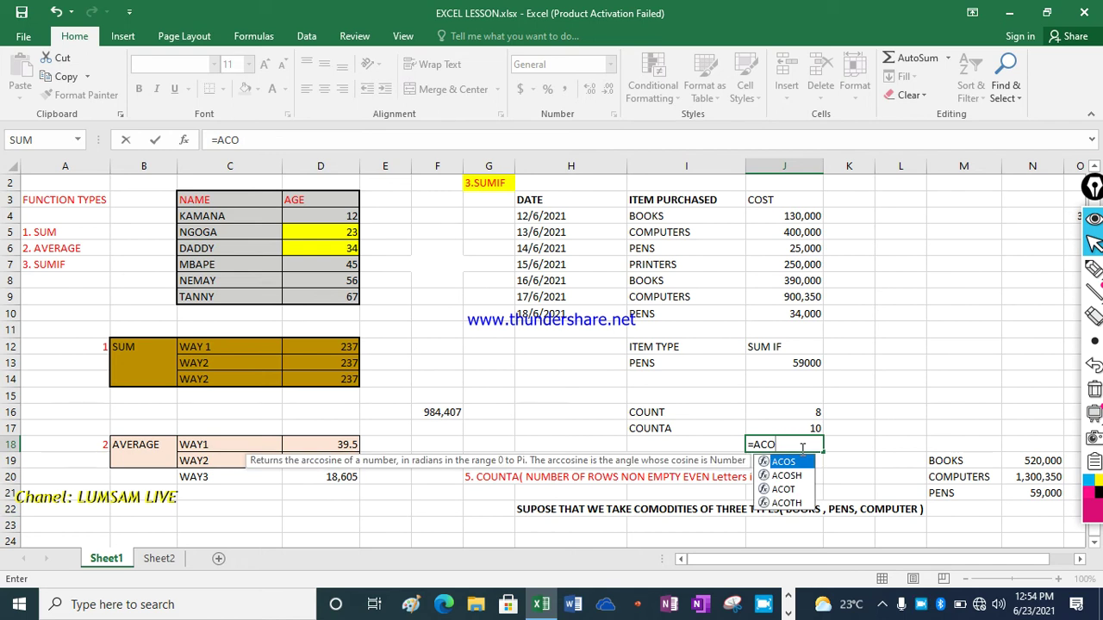
pyautogui.press('BackSpace')
pyautogui.press('BackSpace')
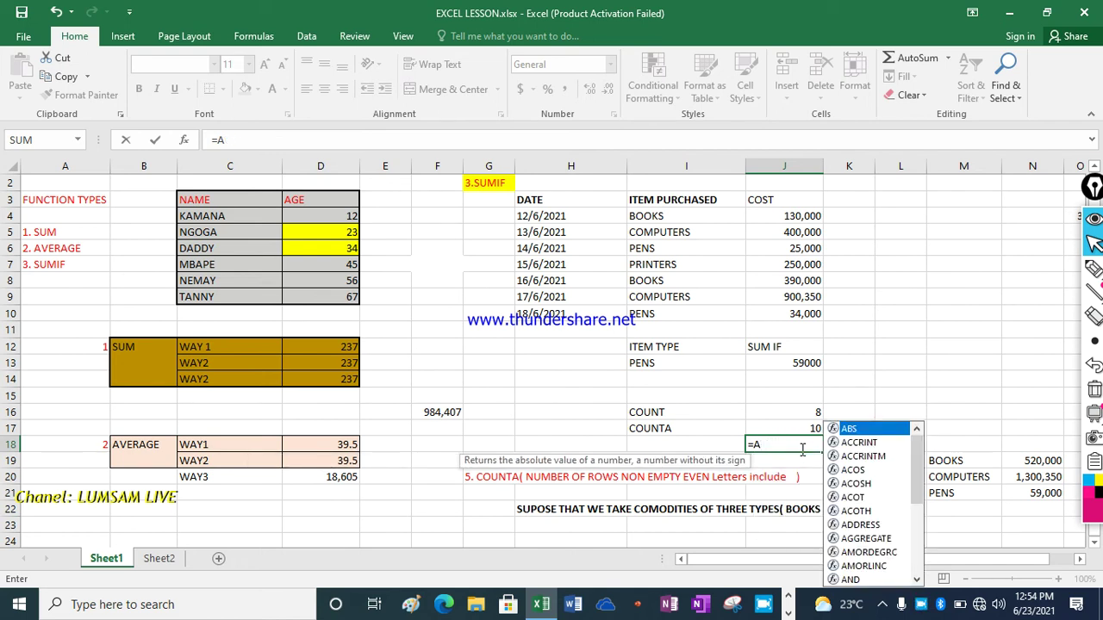
pyautogui.press('BackSpace')
pyautogui.press('BackSpace')
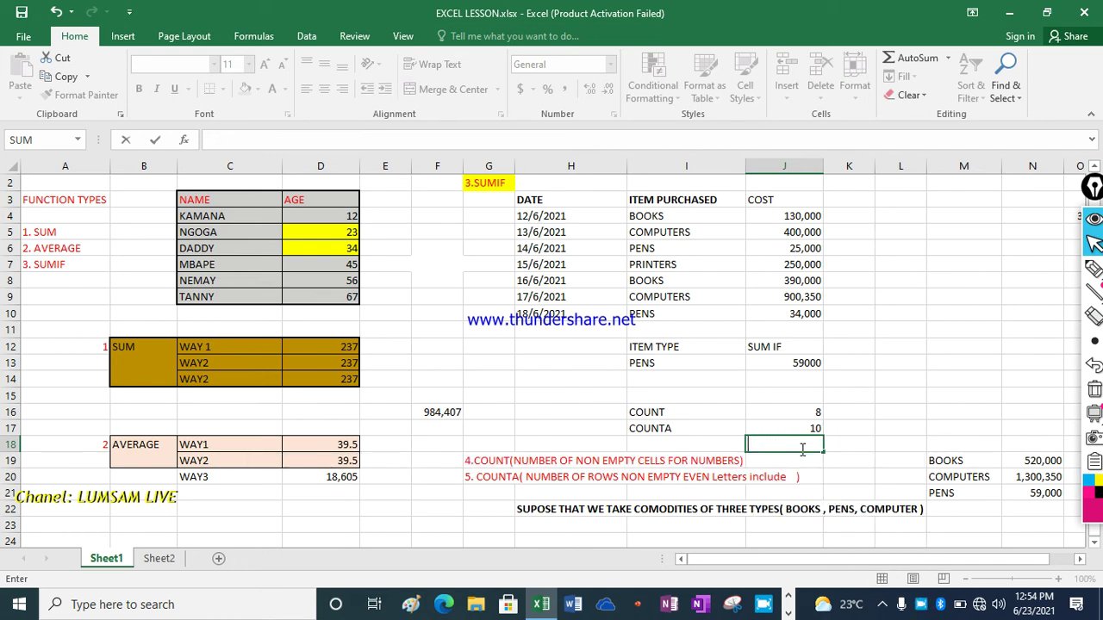
pyautogui.click(902, 426)
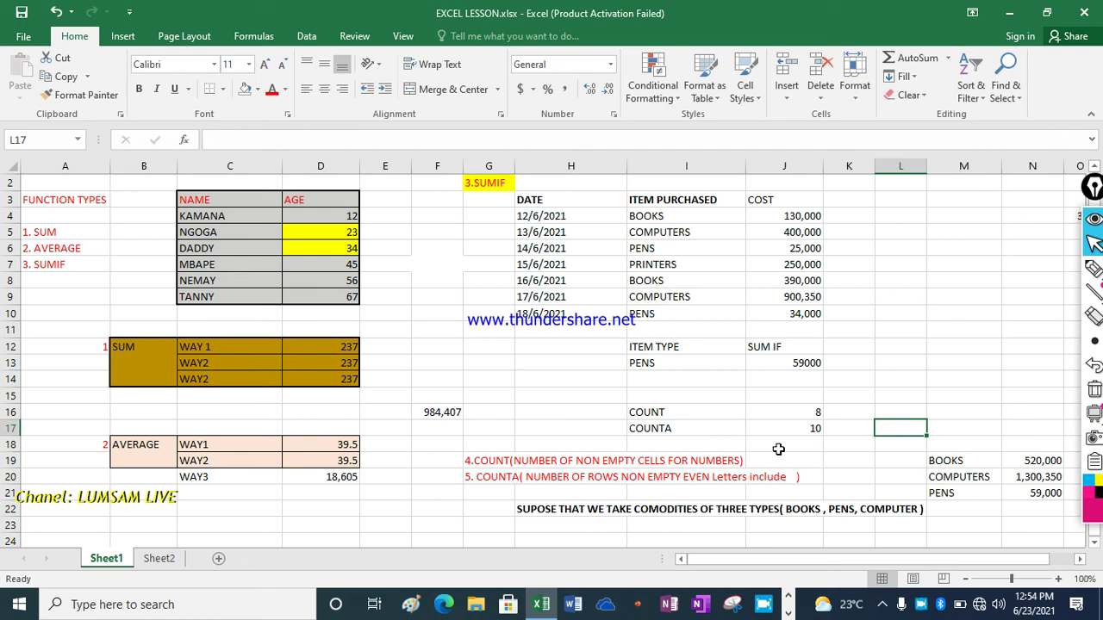
pyautogui.click(778, 449)
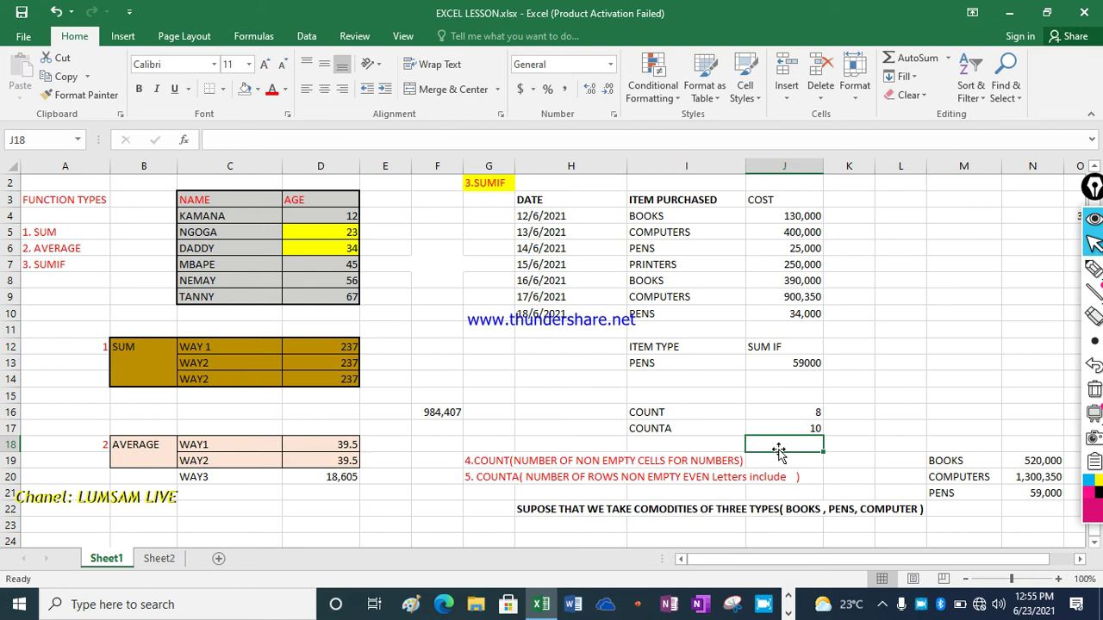
pyautogui.click(846, 444)
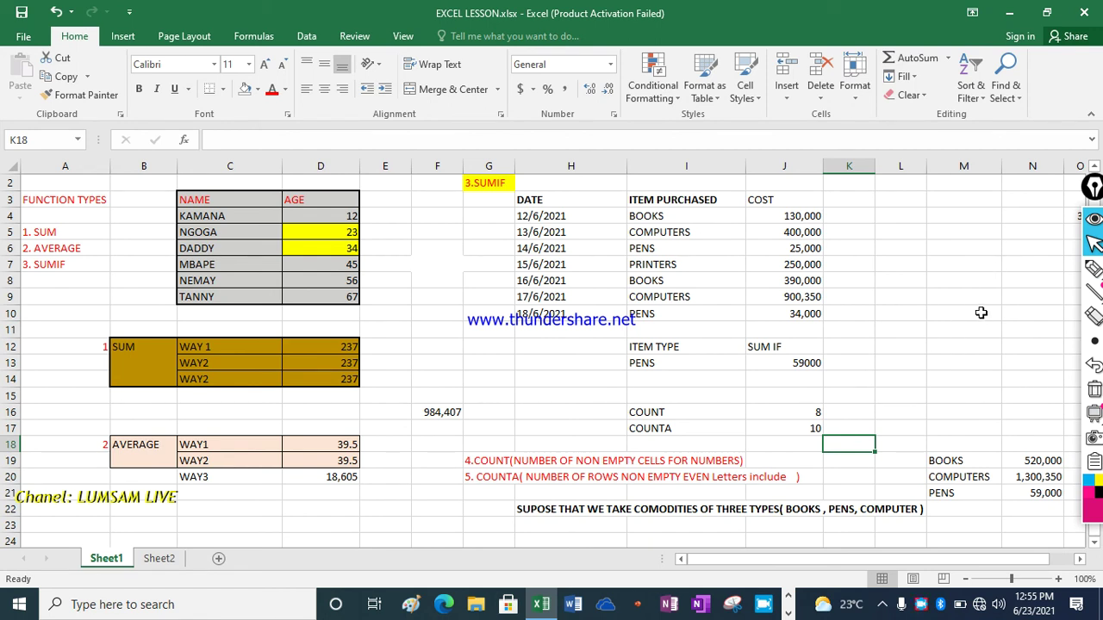
# On Sheet2, enter the note '11 TO 6' in cell A4 below x person.
pyautogui.click(159, 560)
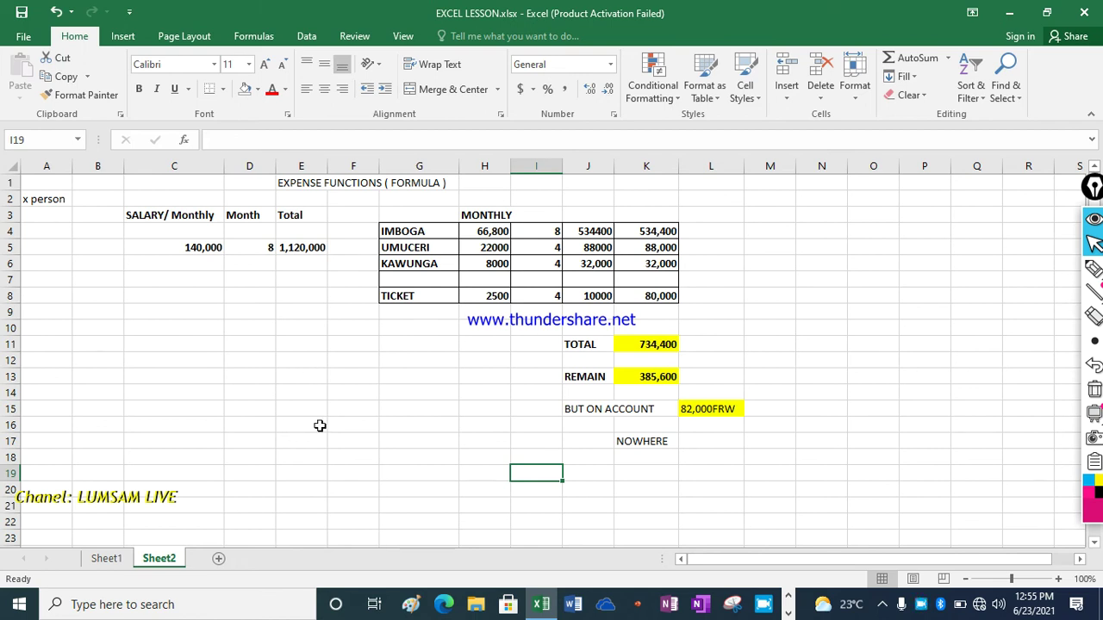
pyautogui.click(33, 199)
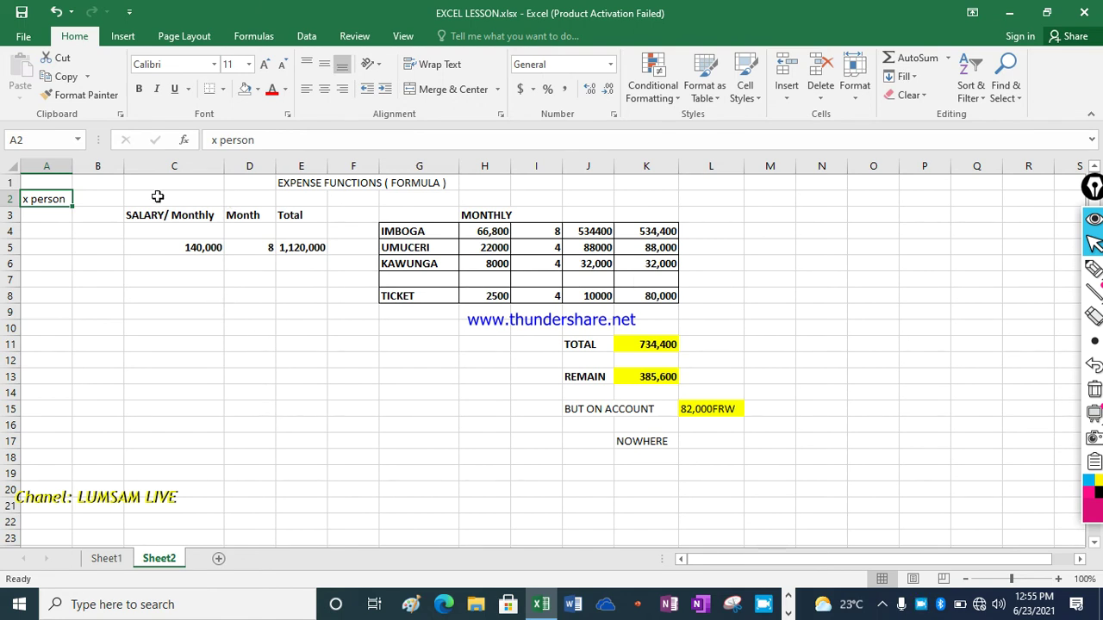
pyautogui.click(41, 230)
pyautogui.write('11 T')
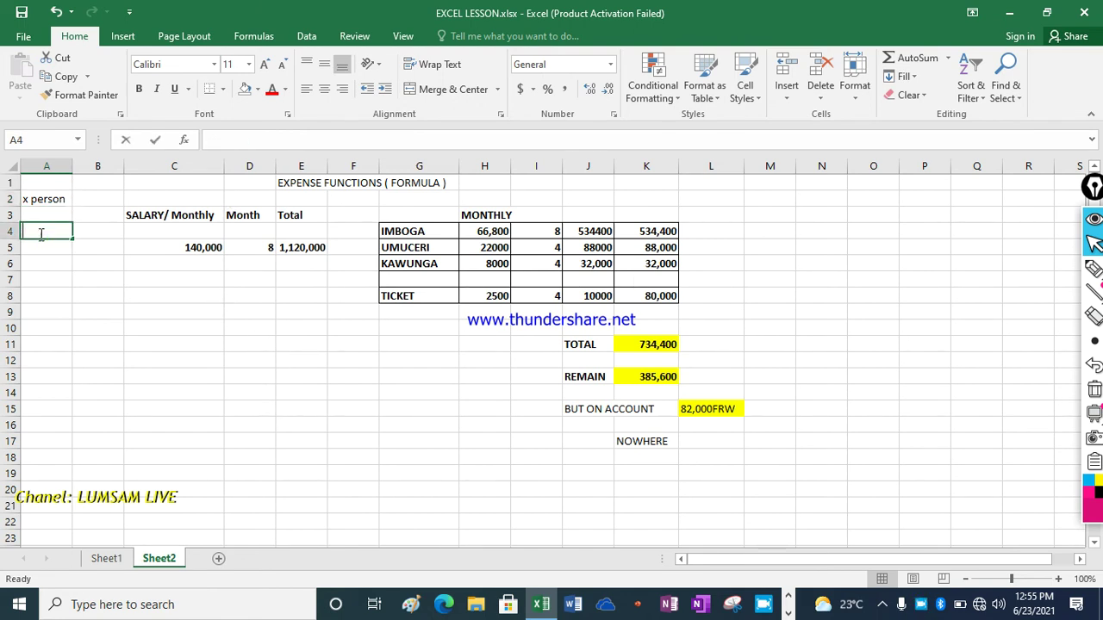
pyautogui.write('O 6')
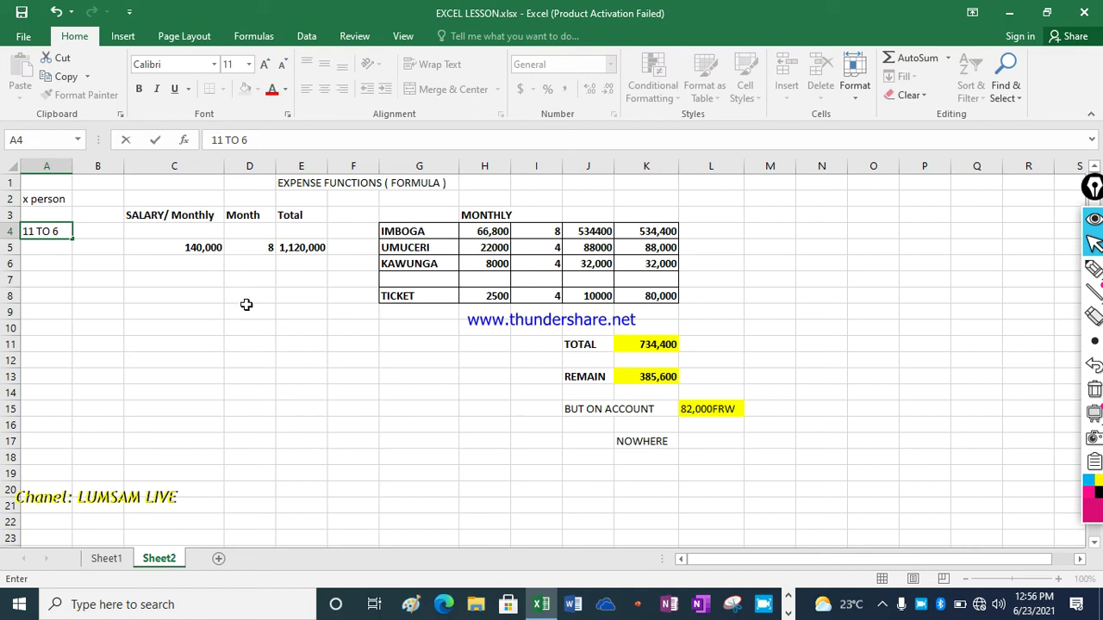
pyautogui.click(186, 248)
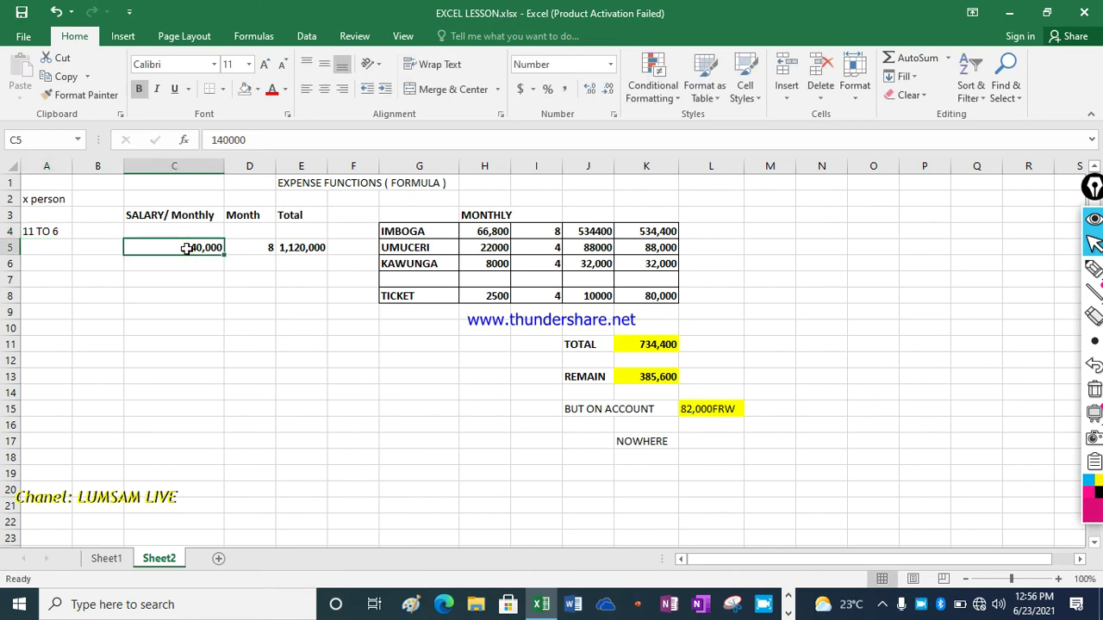
pyautogui.click(297, 248)
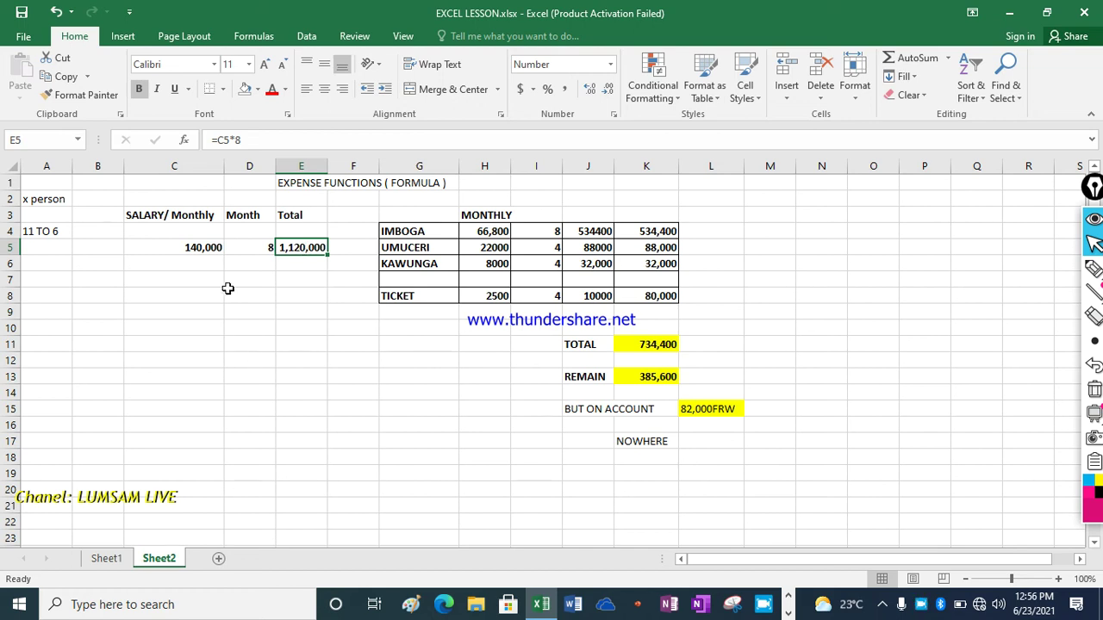
pyautogui.click(259, 249)
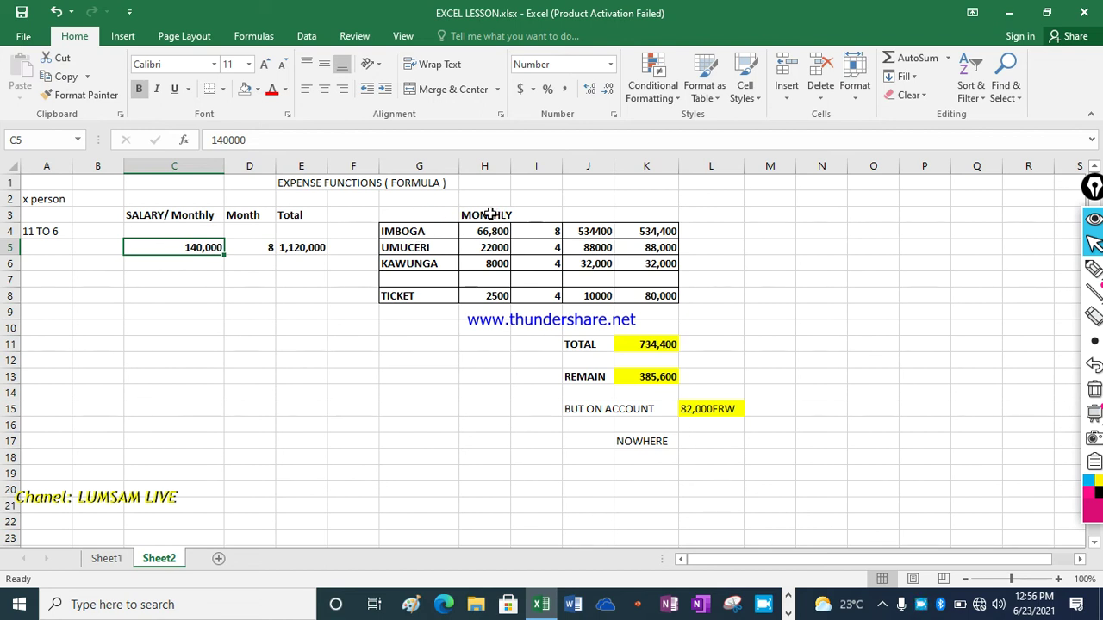
pyautogui.click(488, 214)
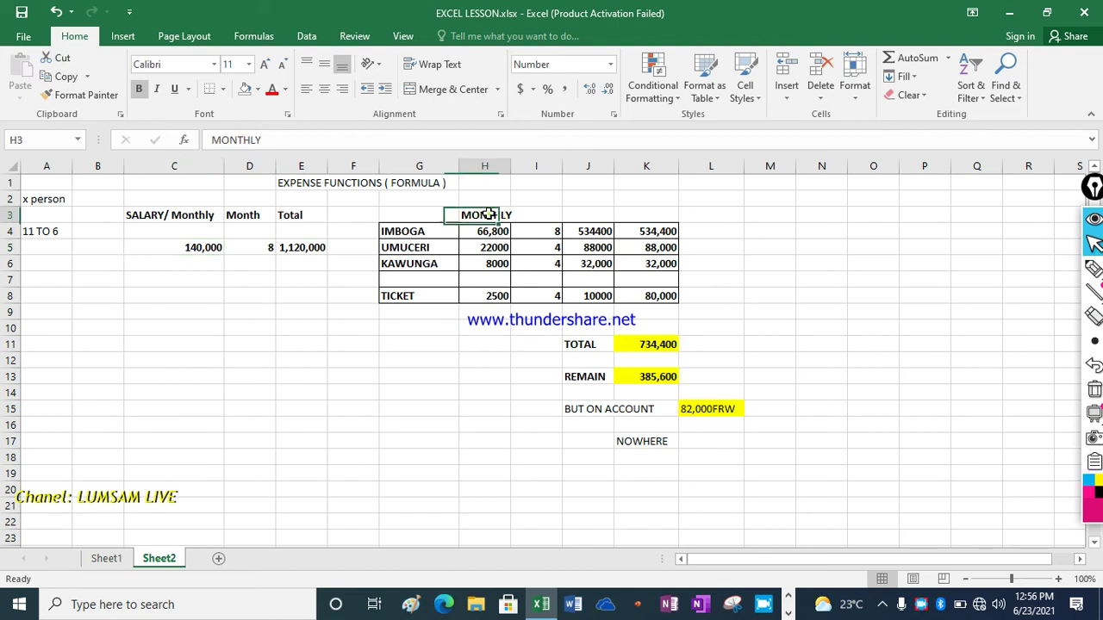
pyautogui.click(401, 230)
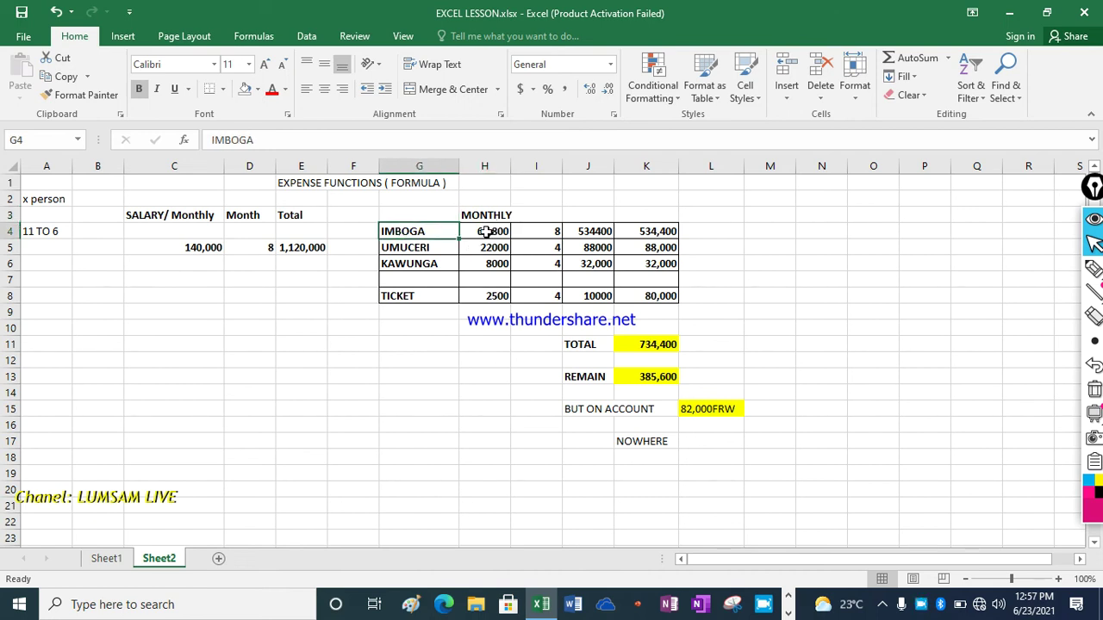
pyautogui.click(488, 231)
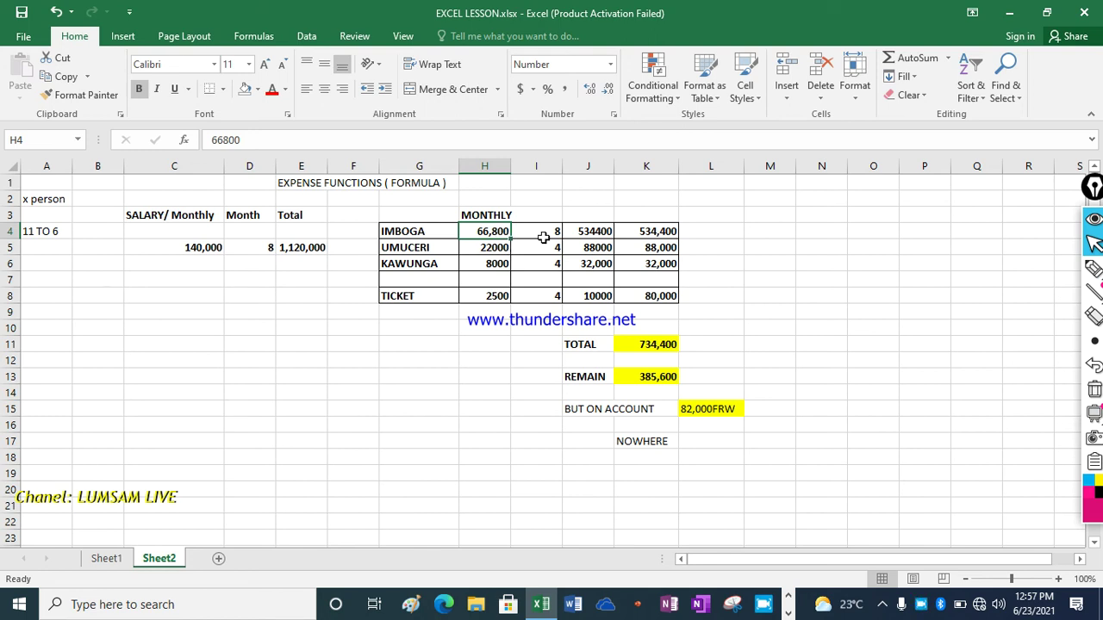
pyautogui.click(556, 231)
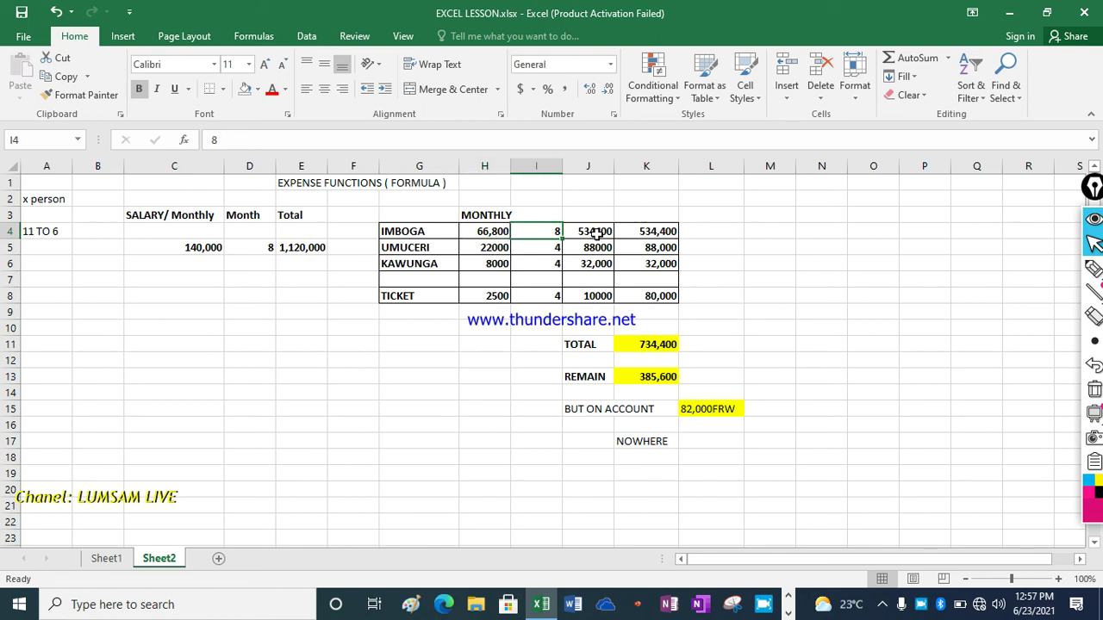
pyautogui.click(597, 231)
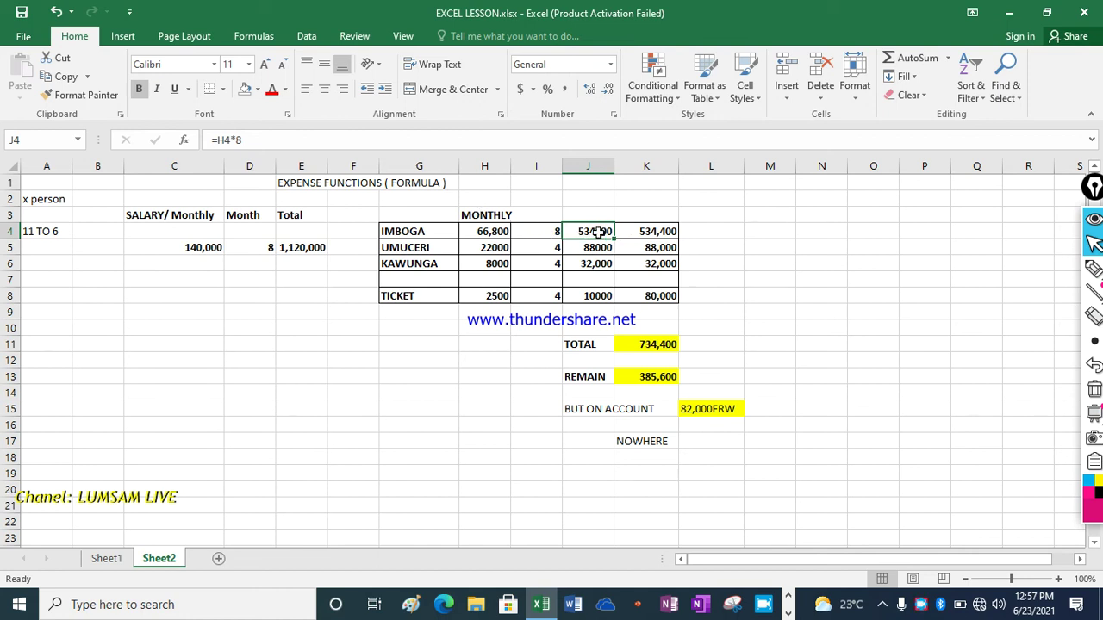
pyautogui.click(353, 198)
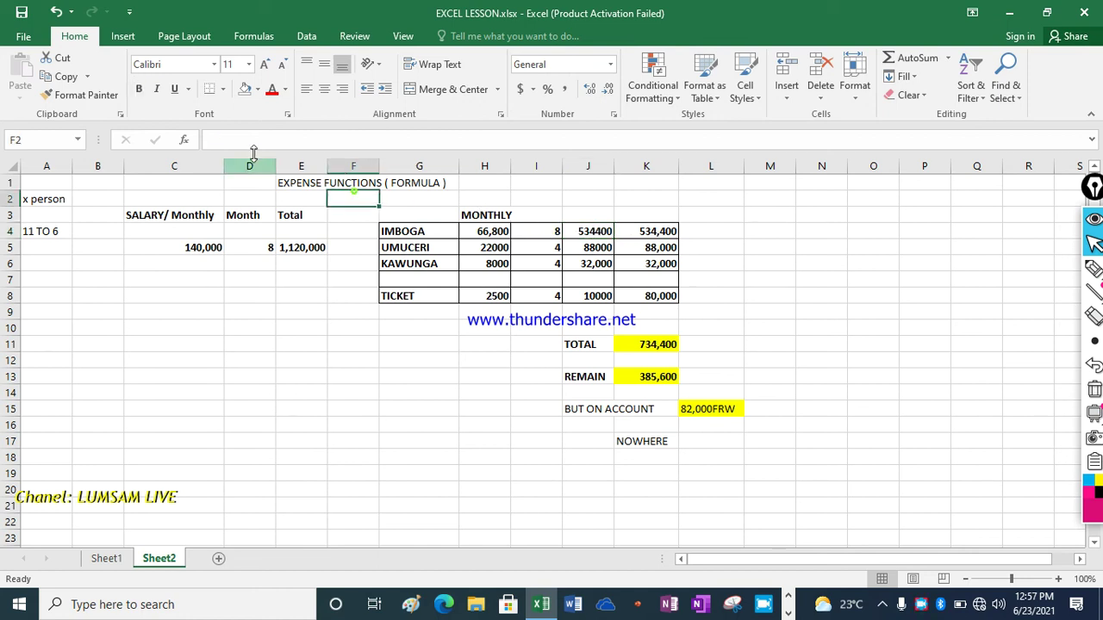
pyautogui.click(584, 232)
pyautogui.click(507, 216)
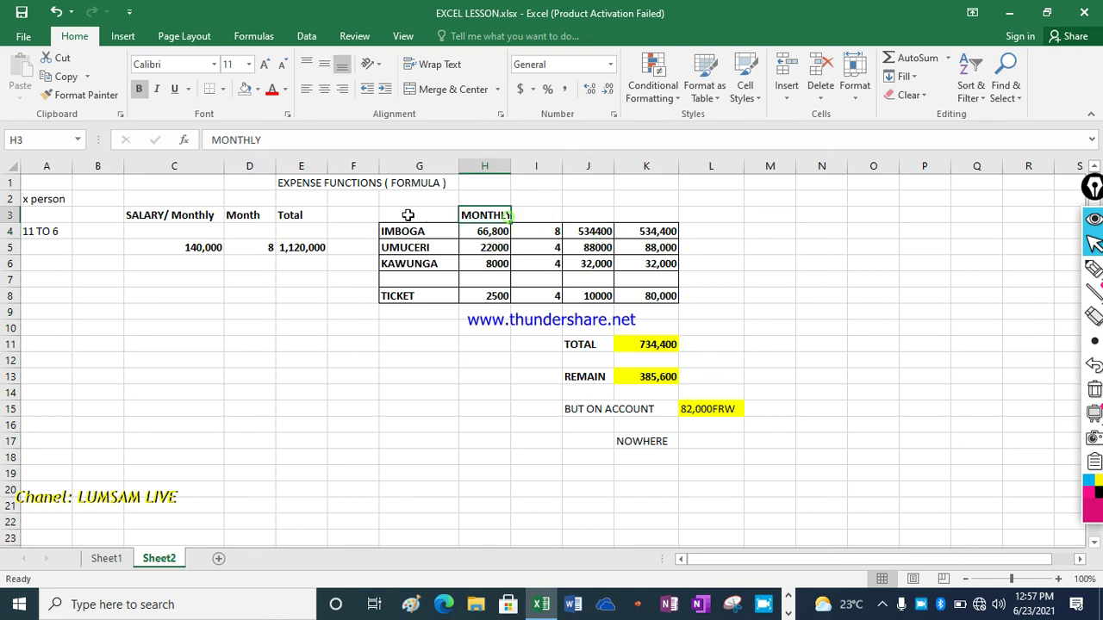
pyautogui.click(596, 230)
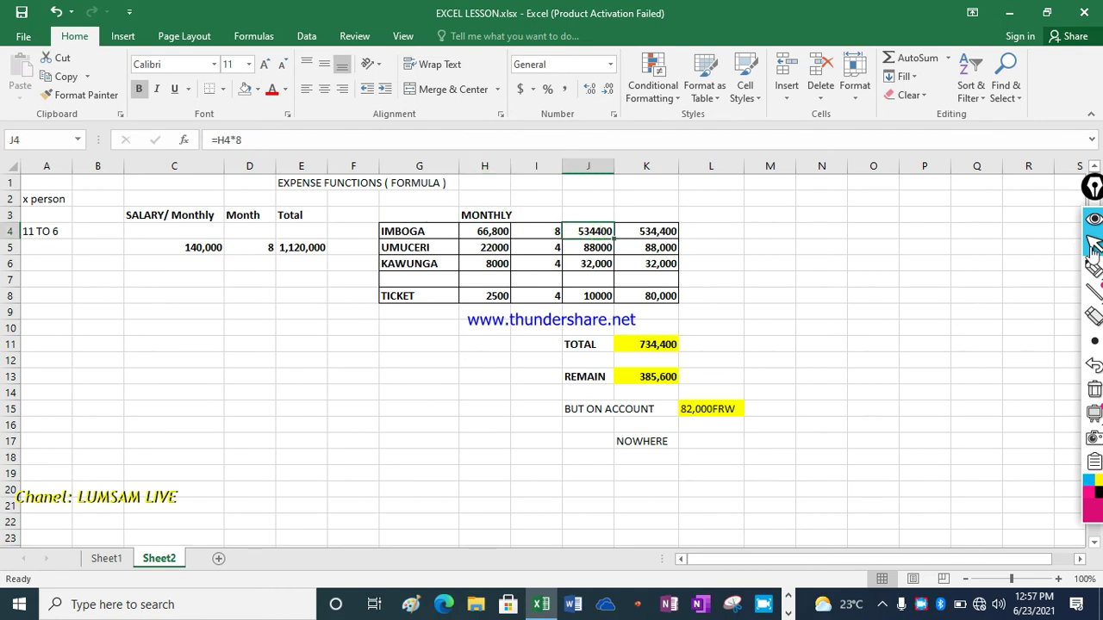
pyautogui.click(1092, 270)
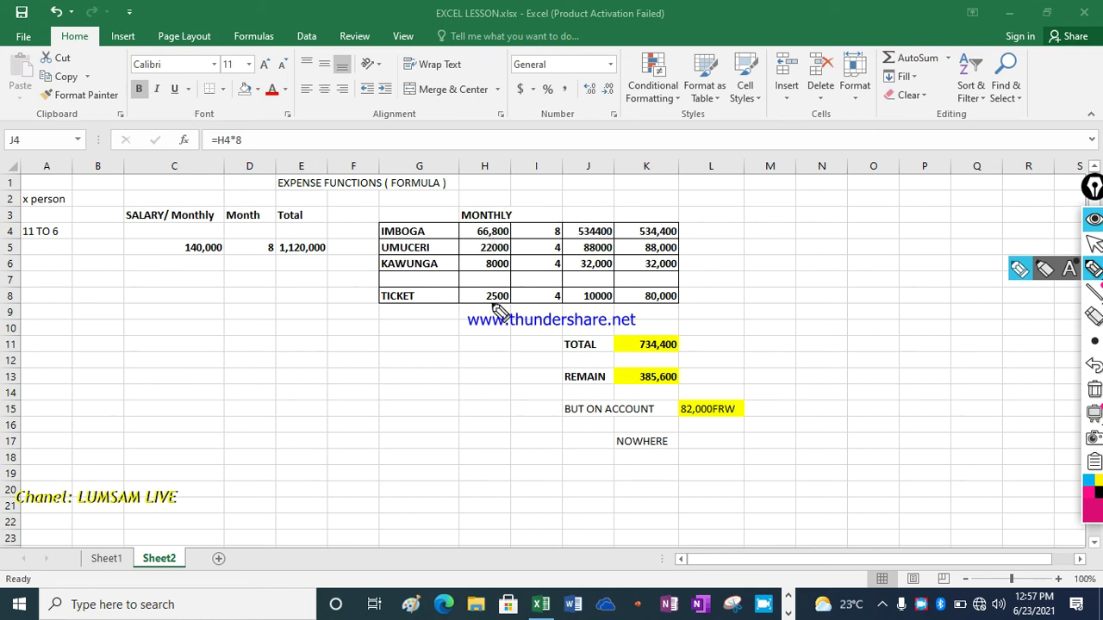
pyautogui.click(1093, 244)
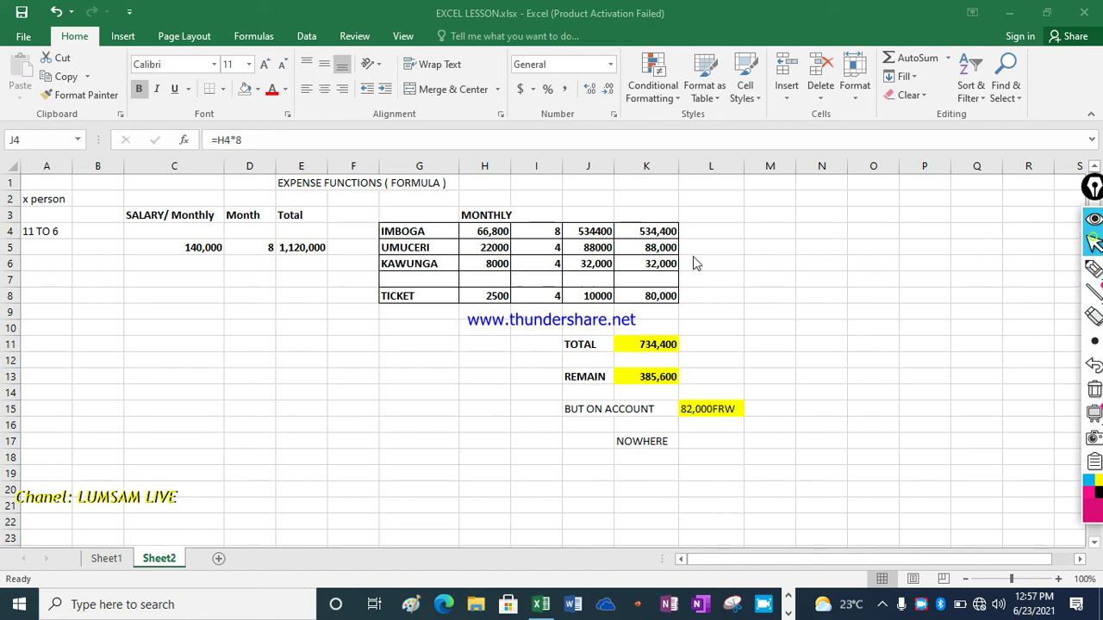
pyautogui.click(594, 232)
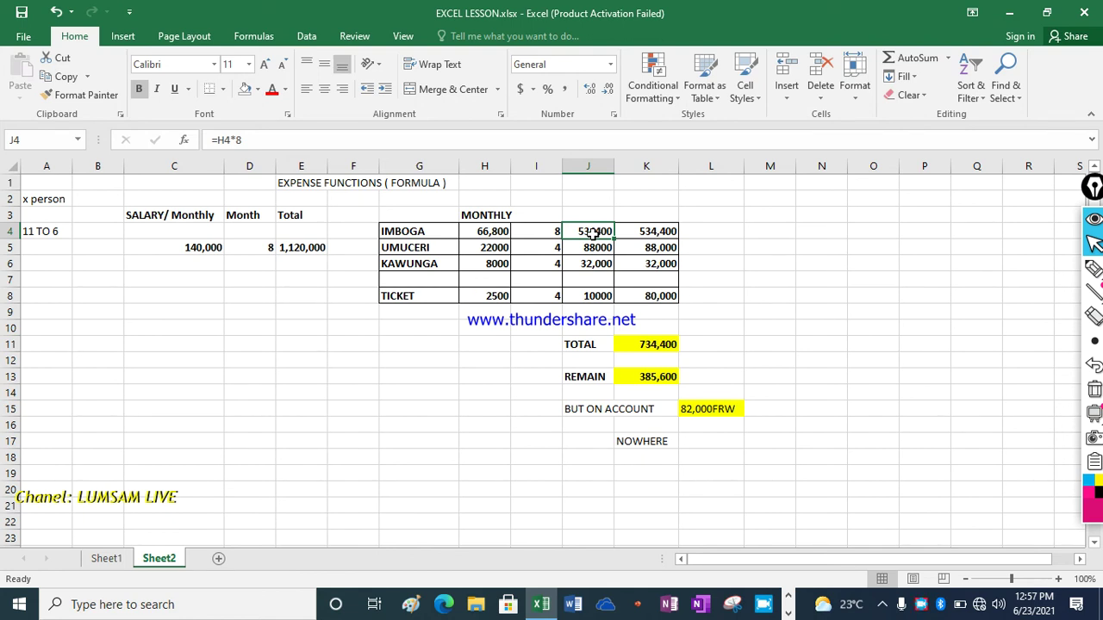
# Enter =H4*8 in J4 so IMBOGA's amount shows 534400.
pyautogui.write('=')
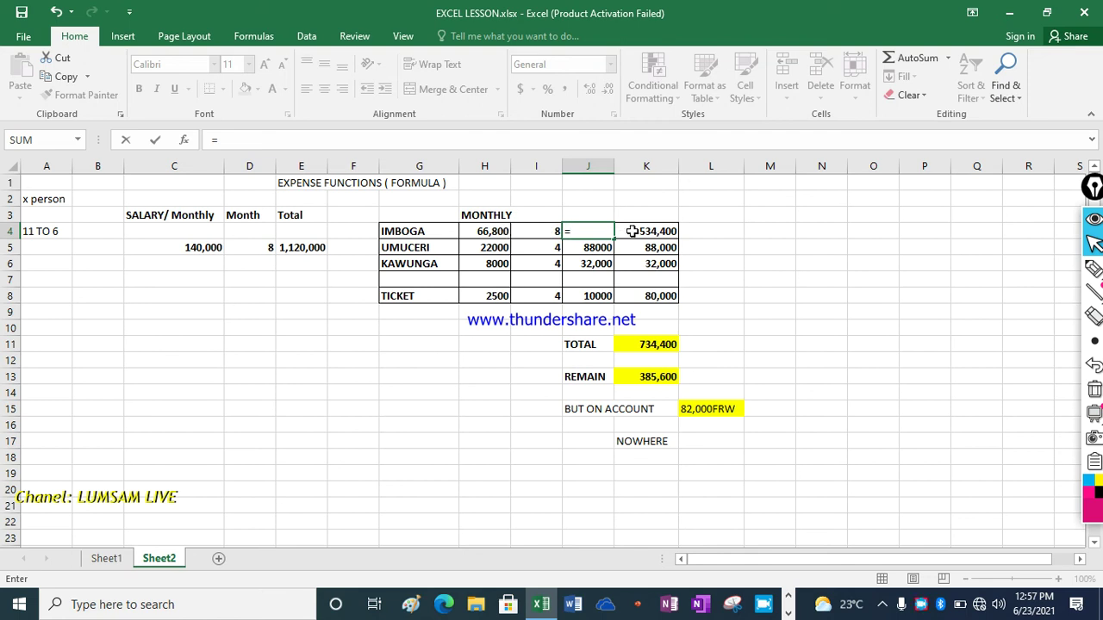
pyautogui.write(',')
pyautogui.press('BackSpace')
pyautogui.write('H4*8')
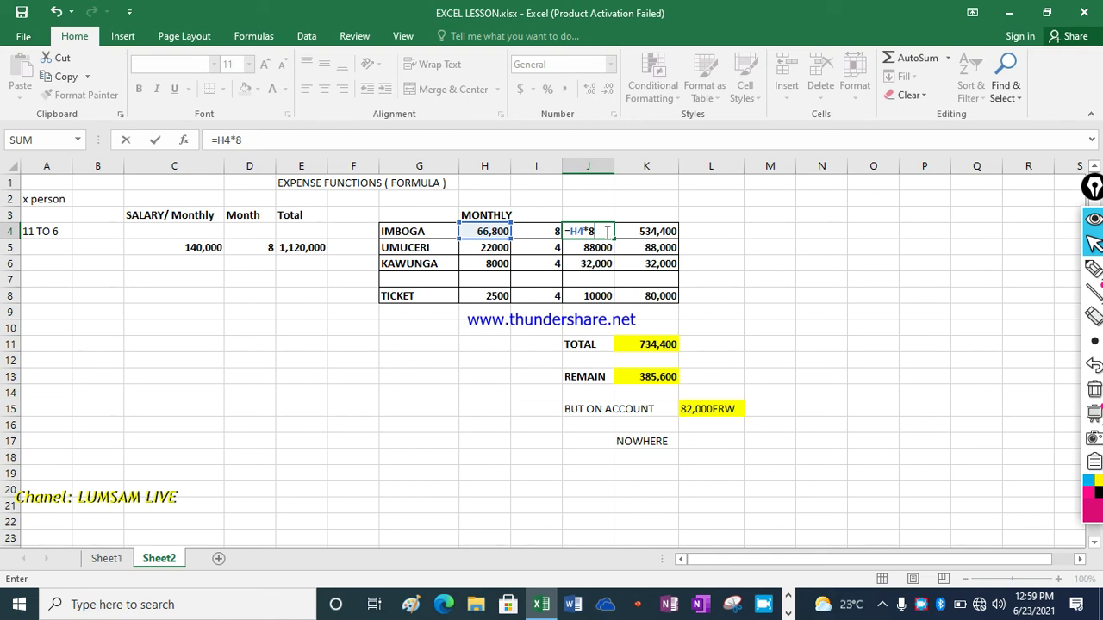
pyautogui.press('Return')
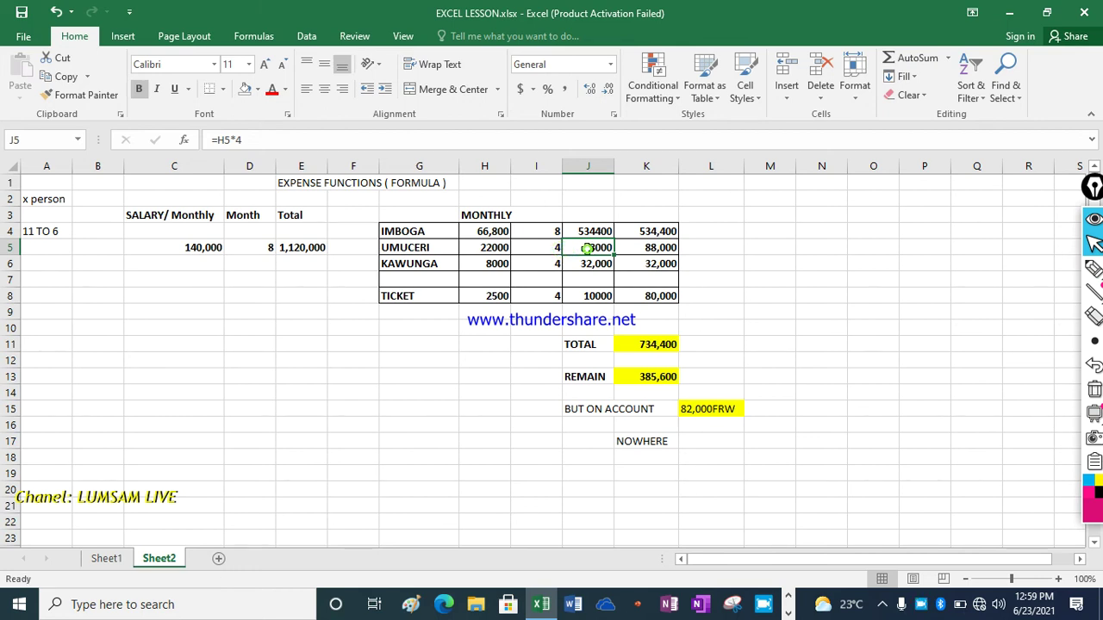
# Enter =H5*4 in J5 so UMUCERI's amount shows 88000.
pyautogui.write('=')
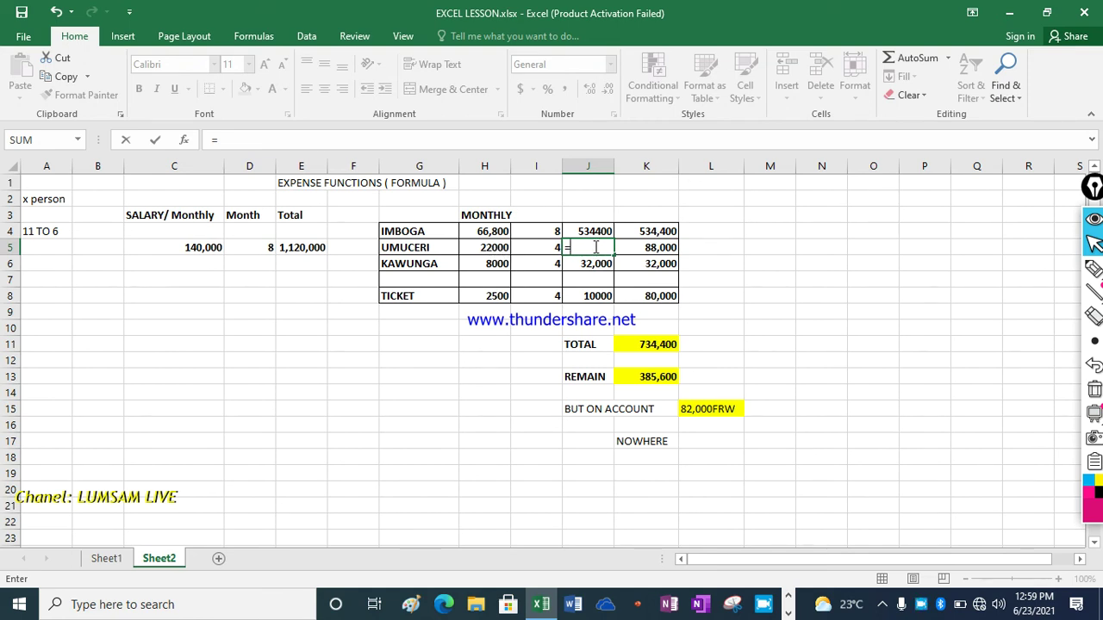
pyautogui.write('H5*4')
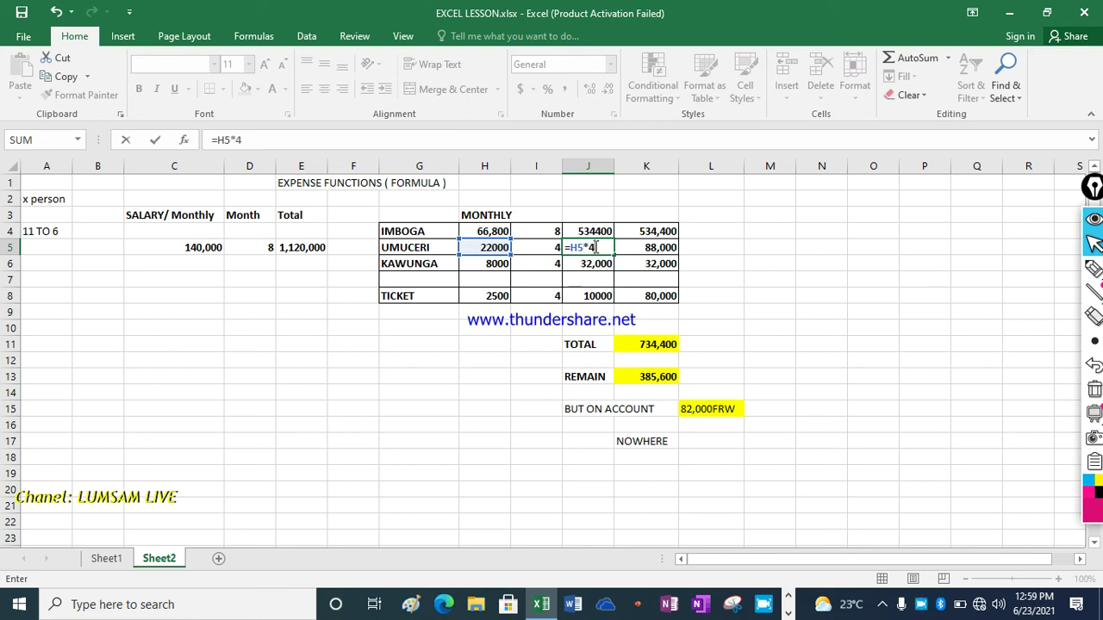
pyautogui.press('Return')
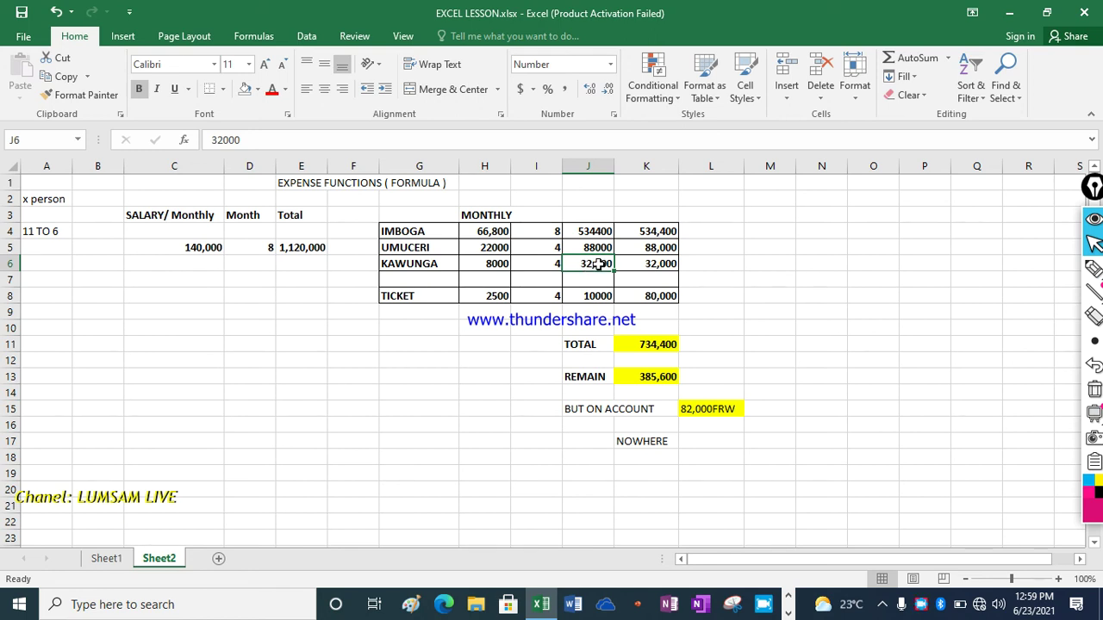
pyautogui.click(660, 231)
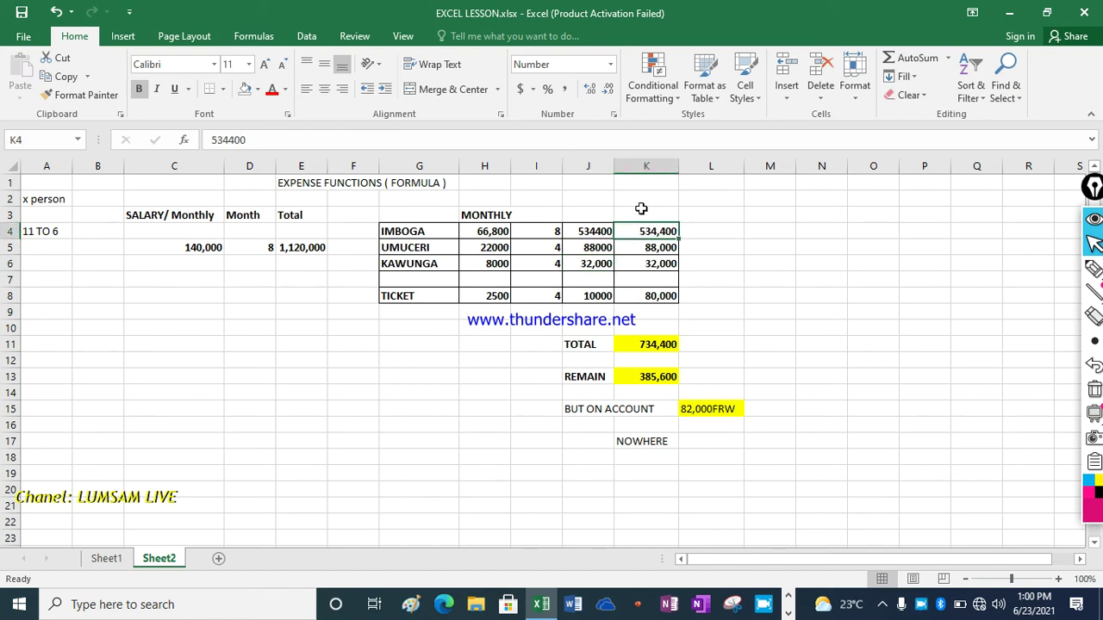
pyautogui.click(640, 198)
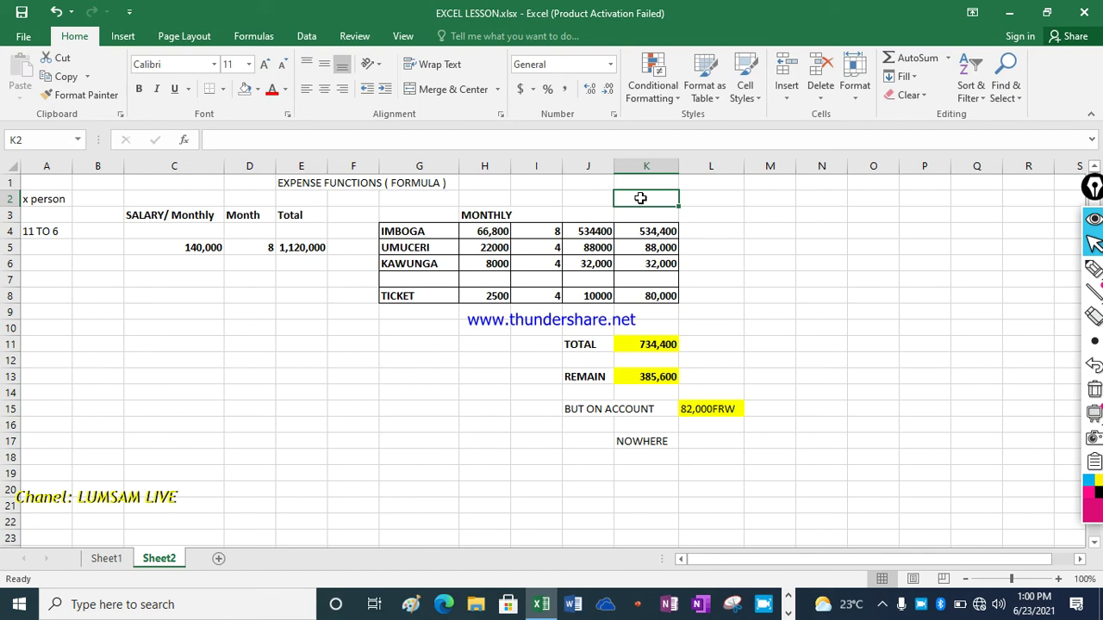
# Add the heading TOTAL to K2 above the row totals.
pyautogui.write('TOTAL')
pyautogui.click(657, 231)
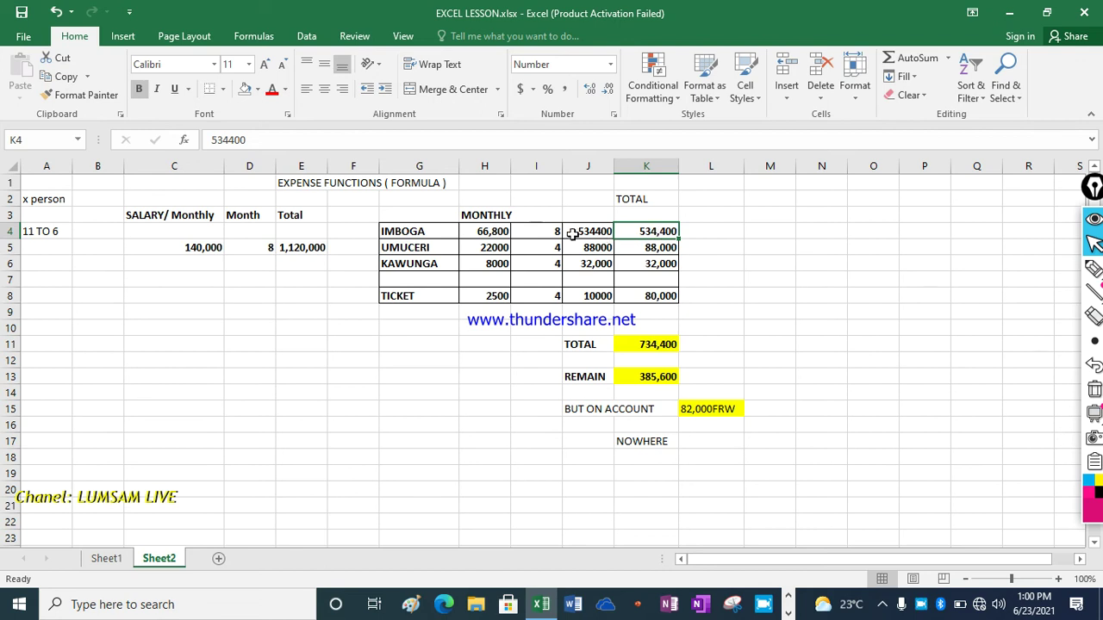
pyautogui.click(642, 250)
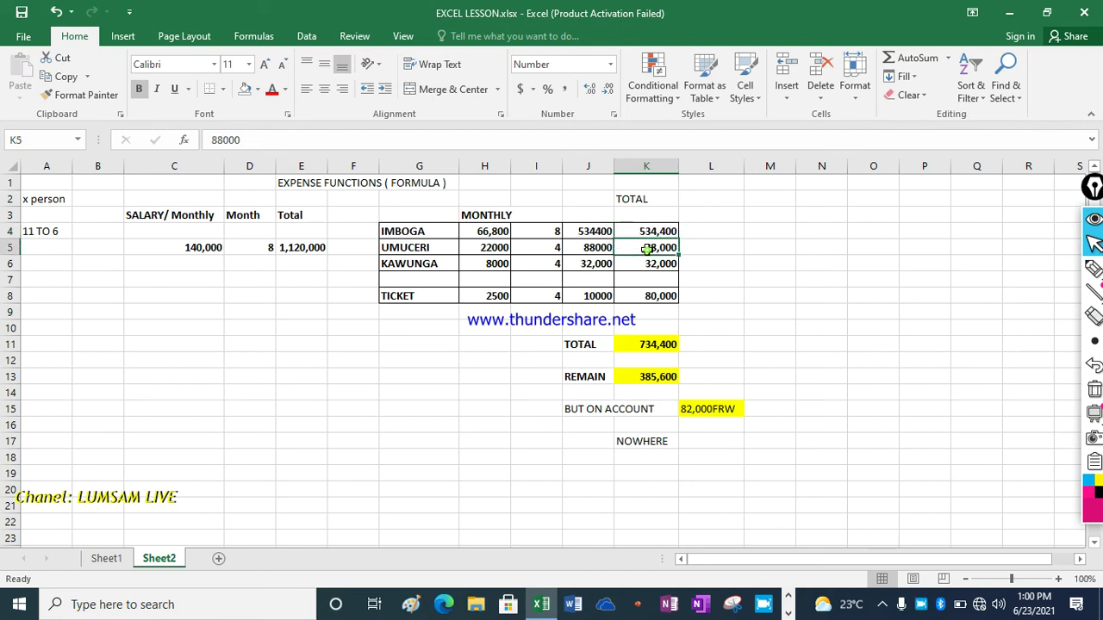
pyautogui.click(648, 264)
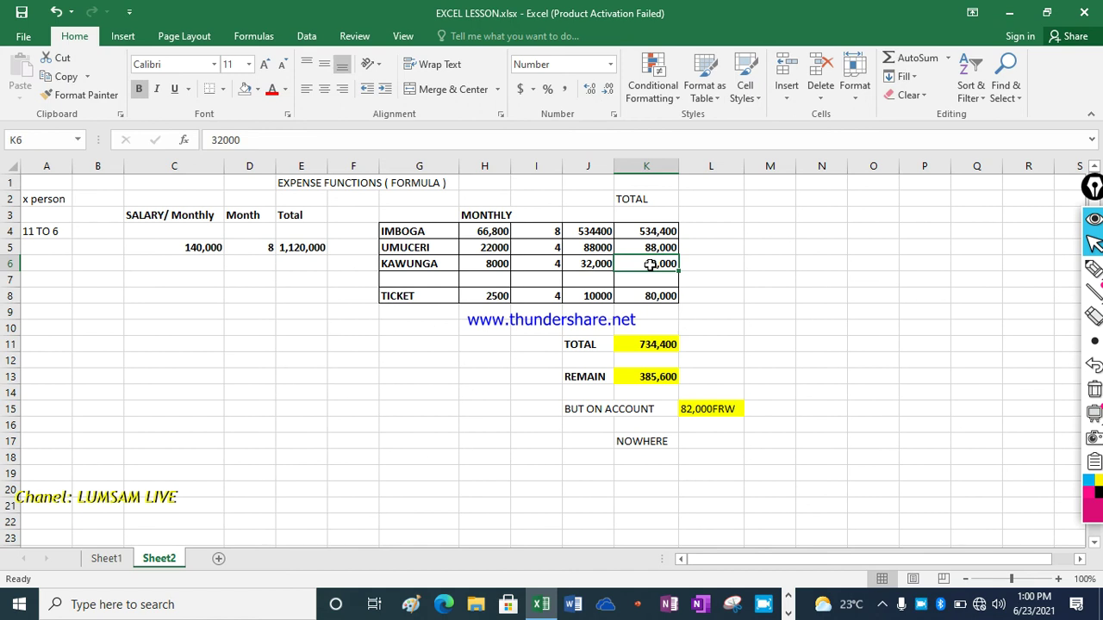
# Rename the J11 label to TOTAL EXPENSE and widen column J to fit it.
pyautogui.click(595, 345)
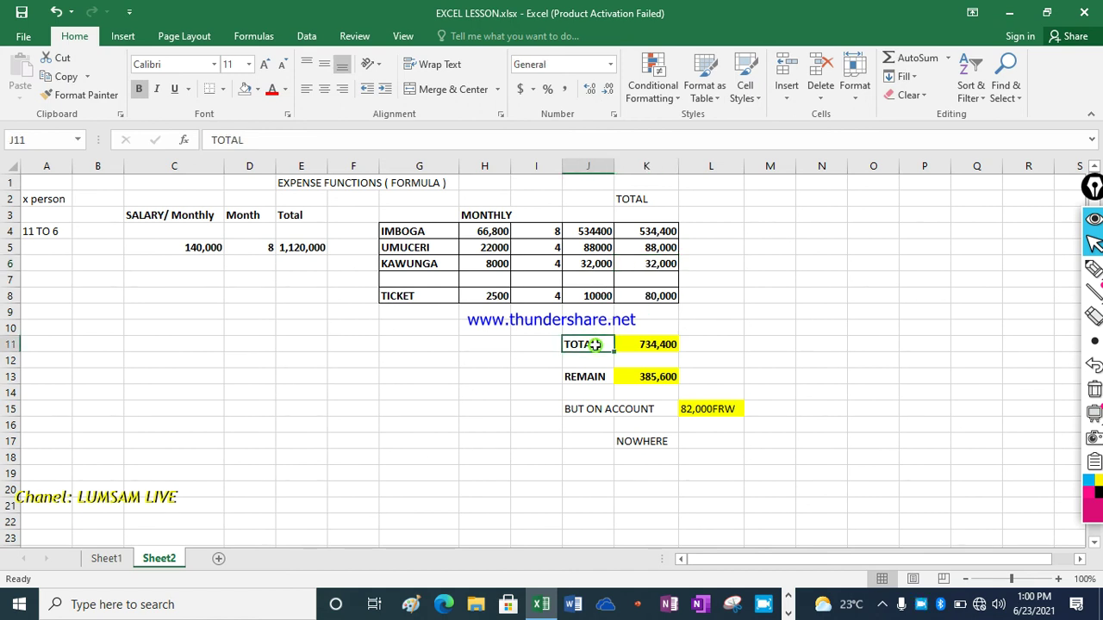
pyautogui.doubleClick(602, 345)
pyautogui.write('EXPE')
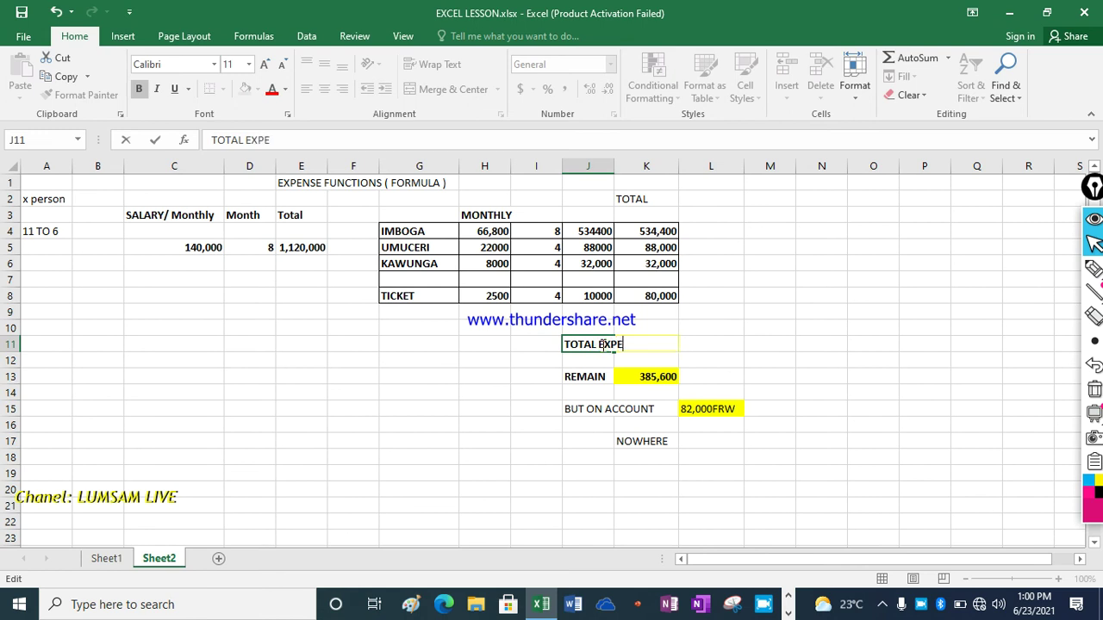
pyautogui.write('NSE')
pyautogui.click(751, 363)
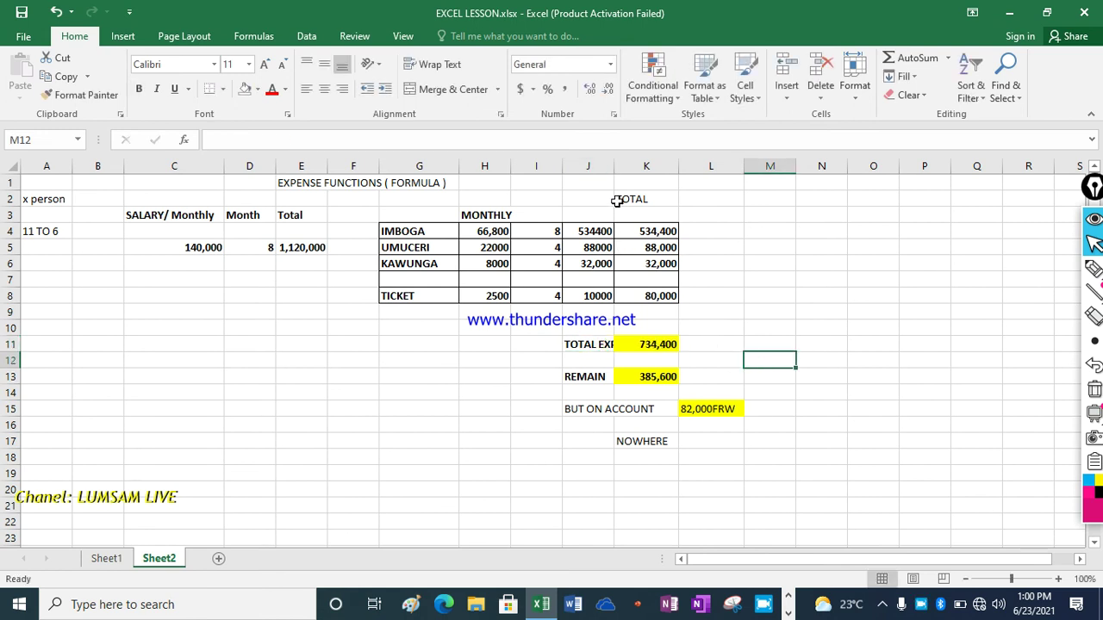
pyautogui.moveTo(614, 167); pyautogui.dragTo(647, 171)
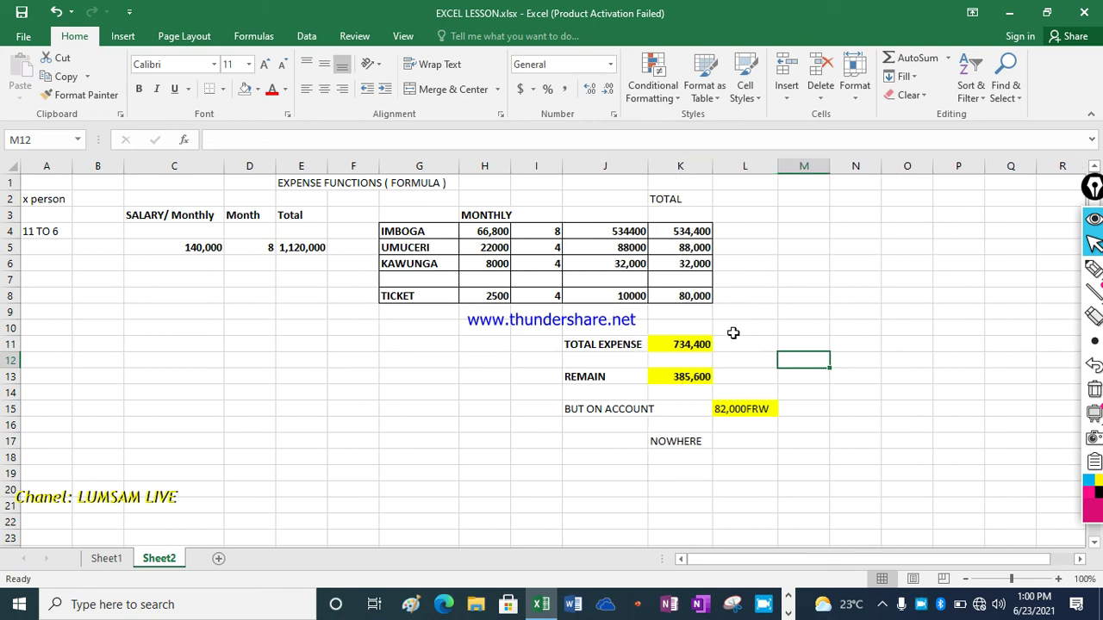
# Enter =SUM(K4:K8) in K11 so the total expense reads 734,400.
pyautogui.click(690, 343)
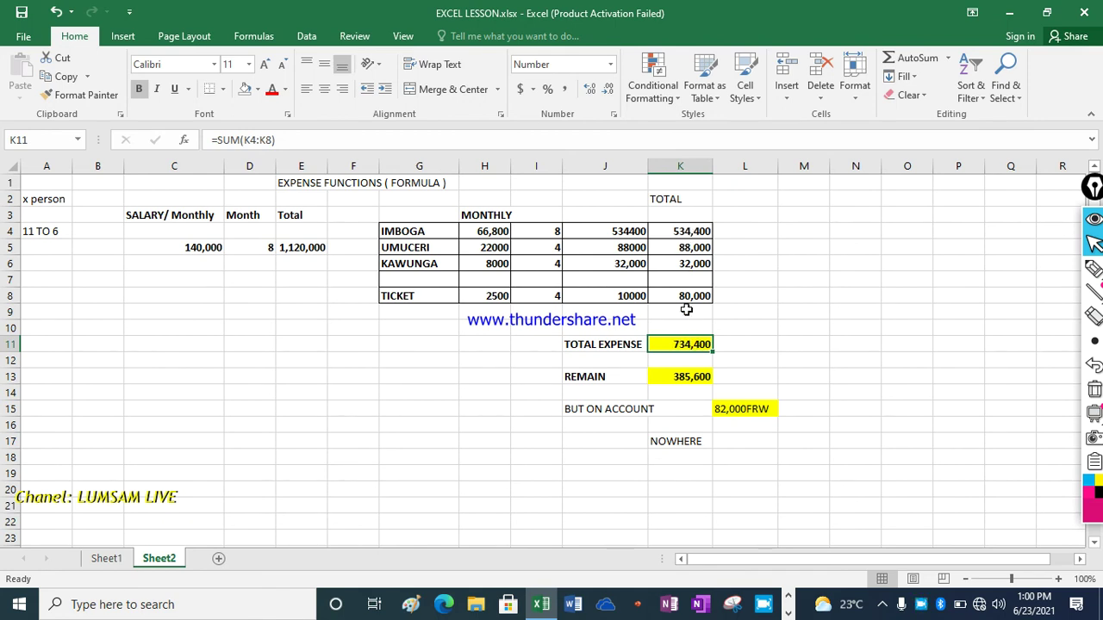
pyautogui.write('=')
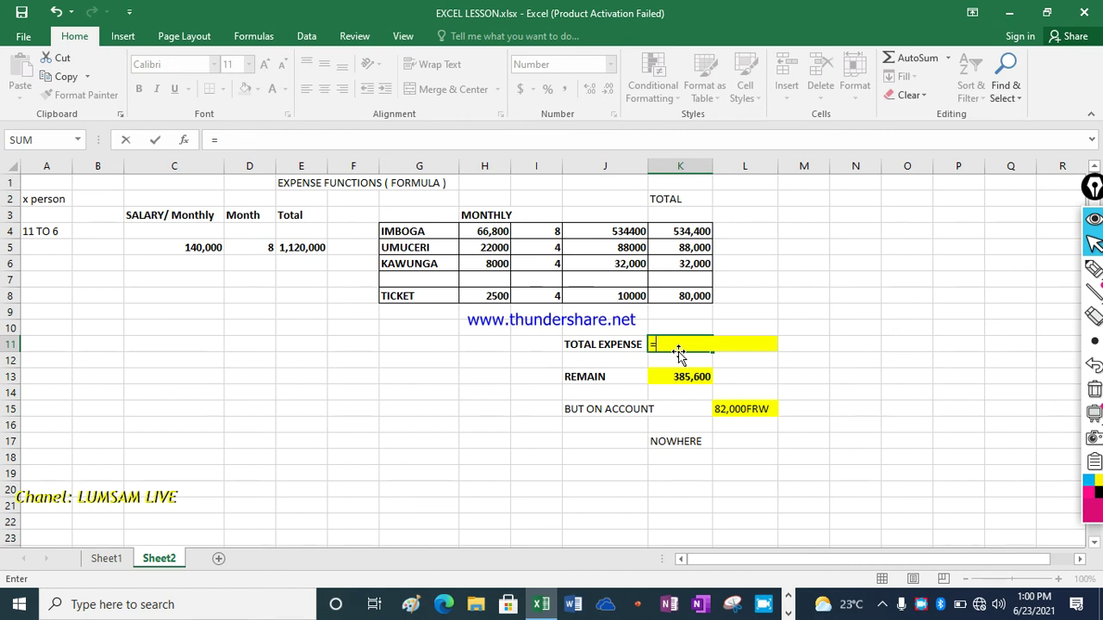
pyautogui.write('S')
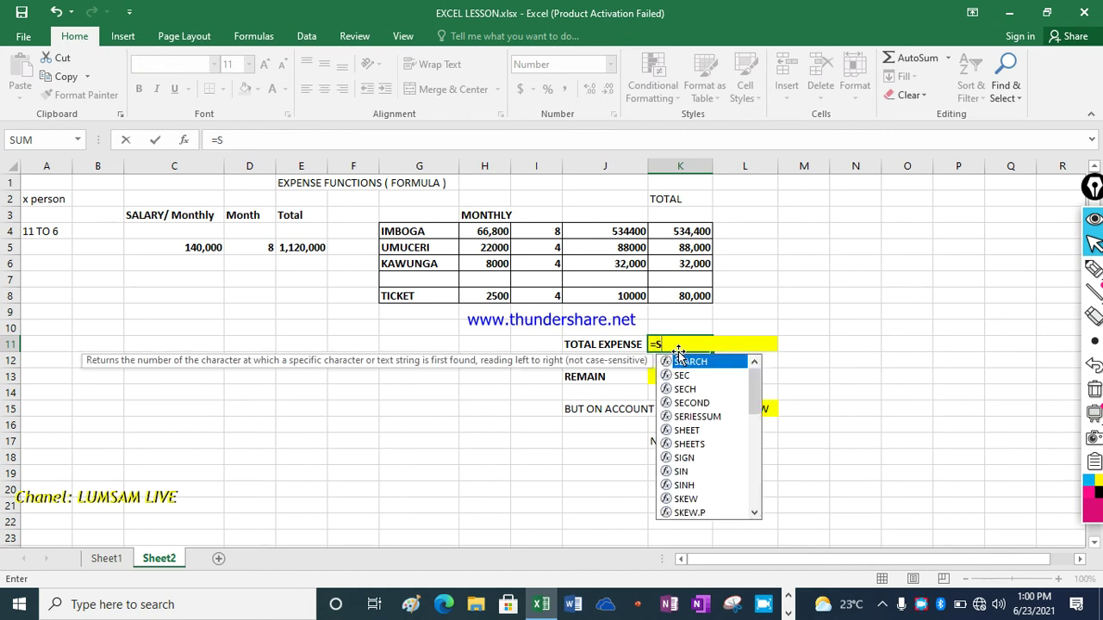
pyautogui.write('UM')
pyautogui.doubleClick(680, 361)
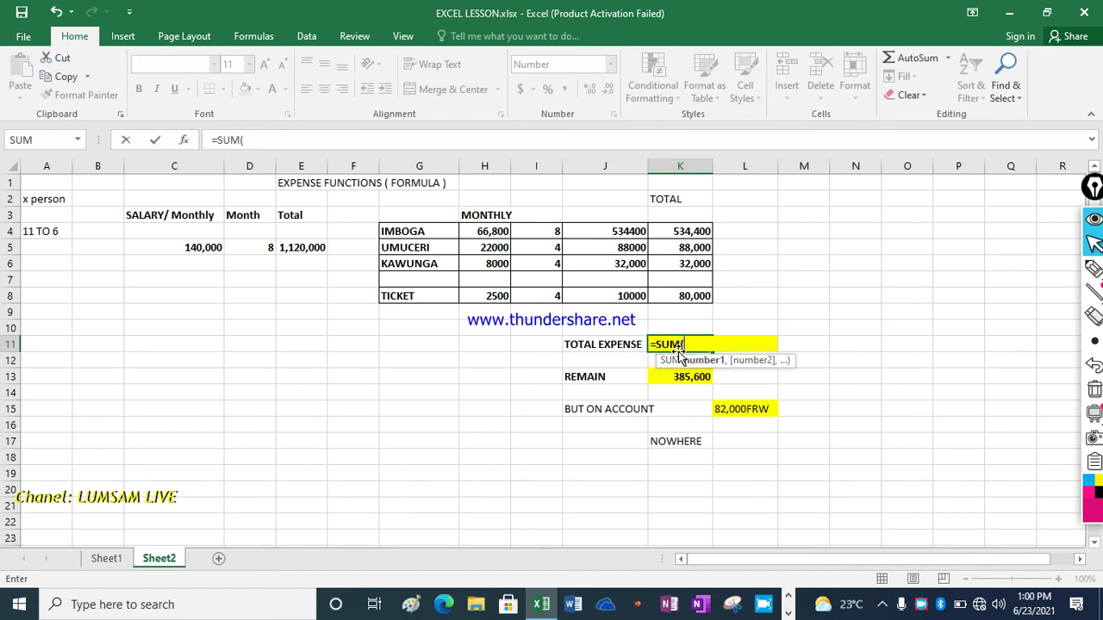
pyautogui.moveTo(689, 231); pyautogui.dragTo(693, 294)
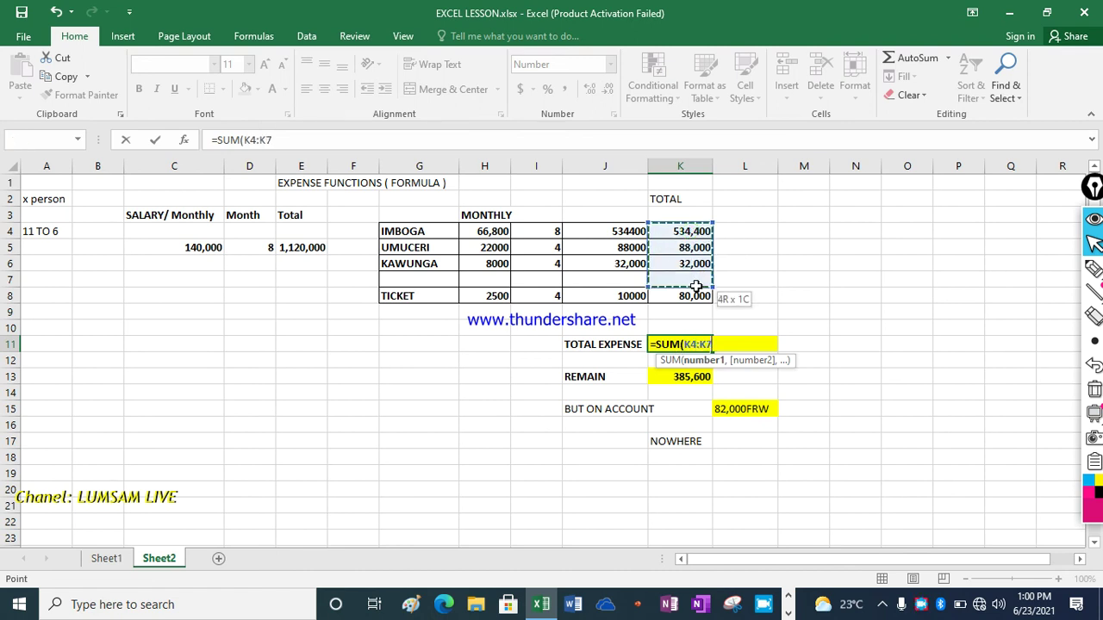
pyautogui.write(')')
pyautogui.press('Return')
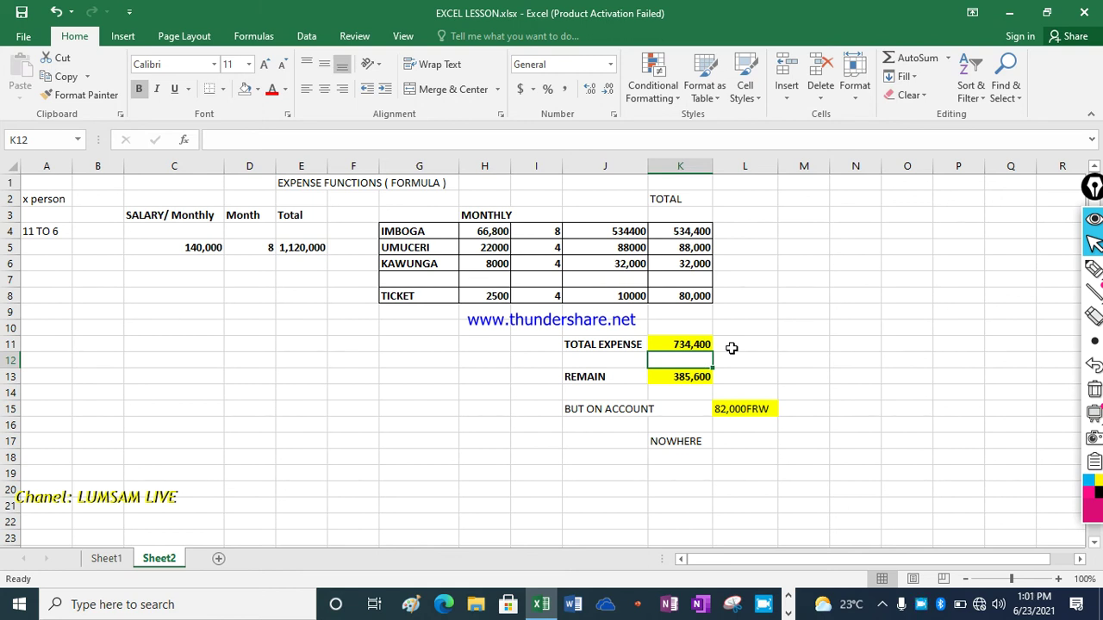
pyautogui.click(415, 295)
pyautogui.doubleClick(415, 296)
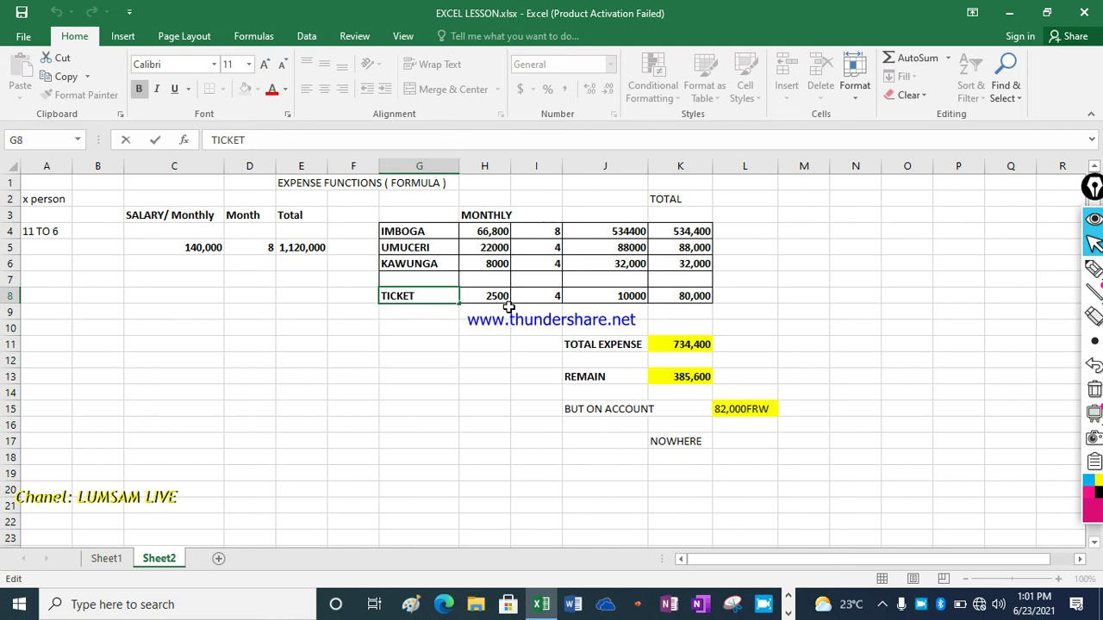
pyautogui.click(552, 295)
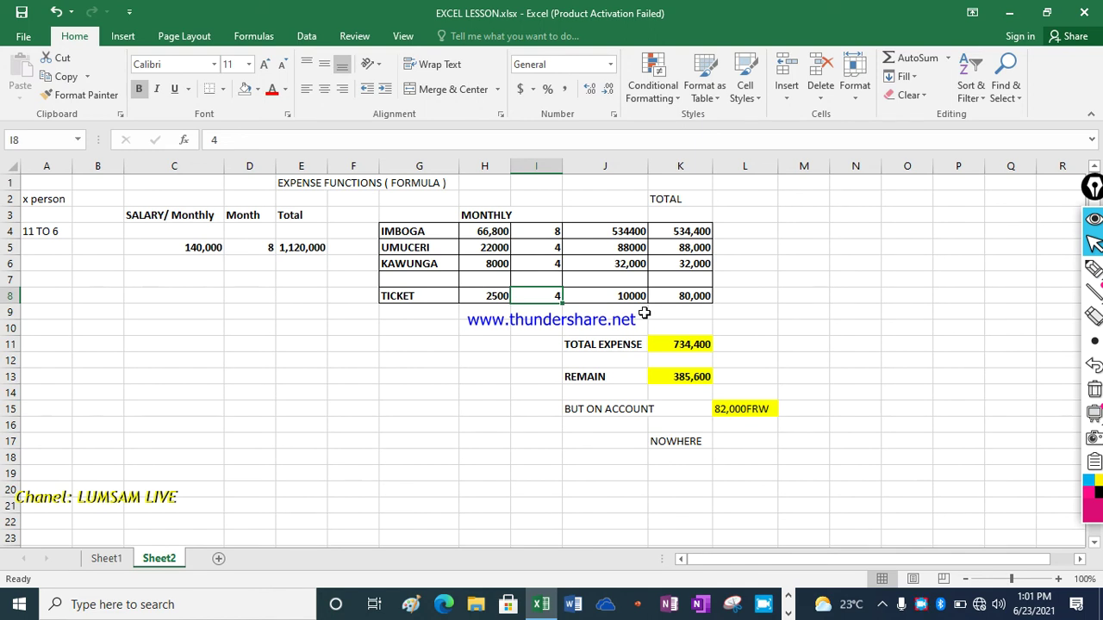
pyautogui.write('4,')
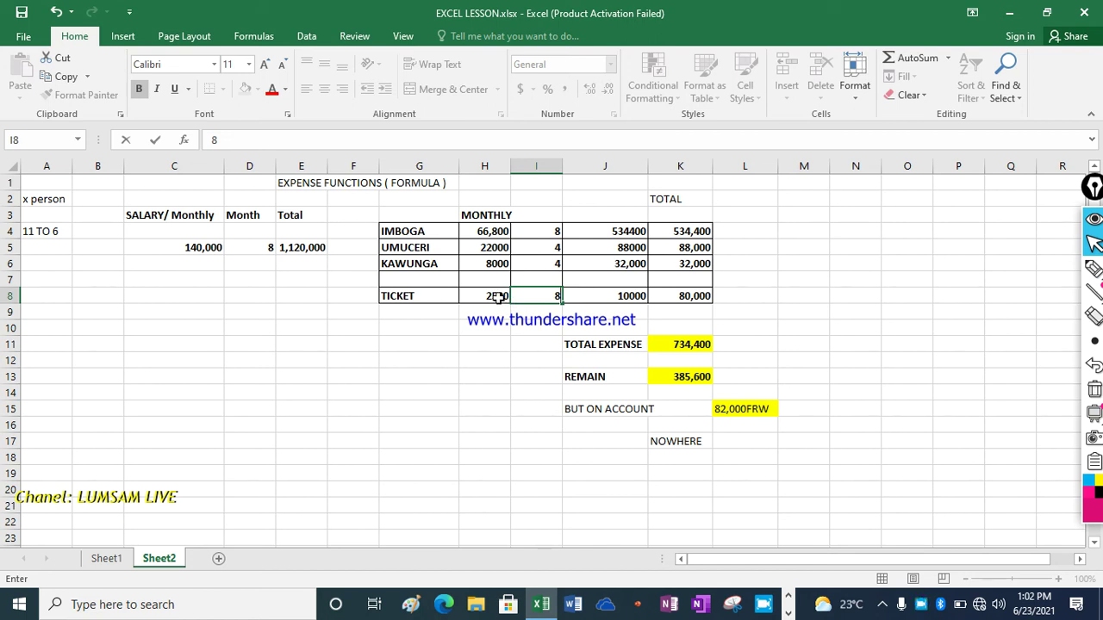
pyautogui.click(624, 298)
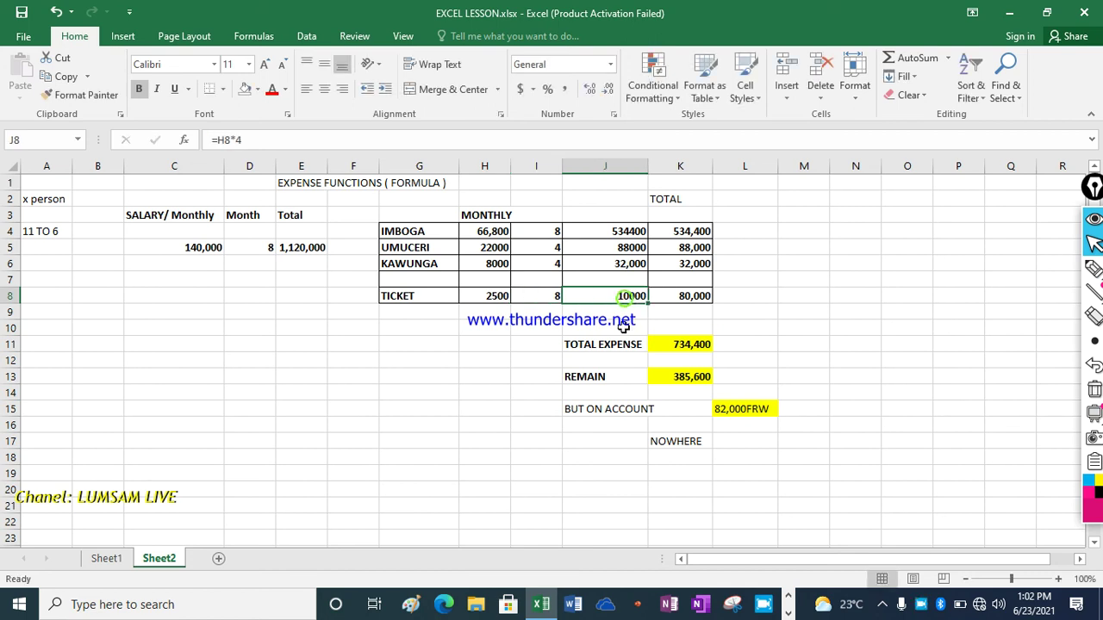
pyautogui.click(556, 325)
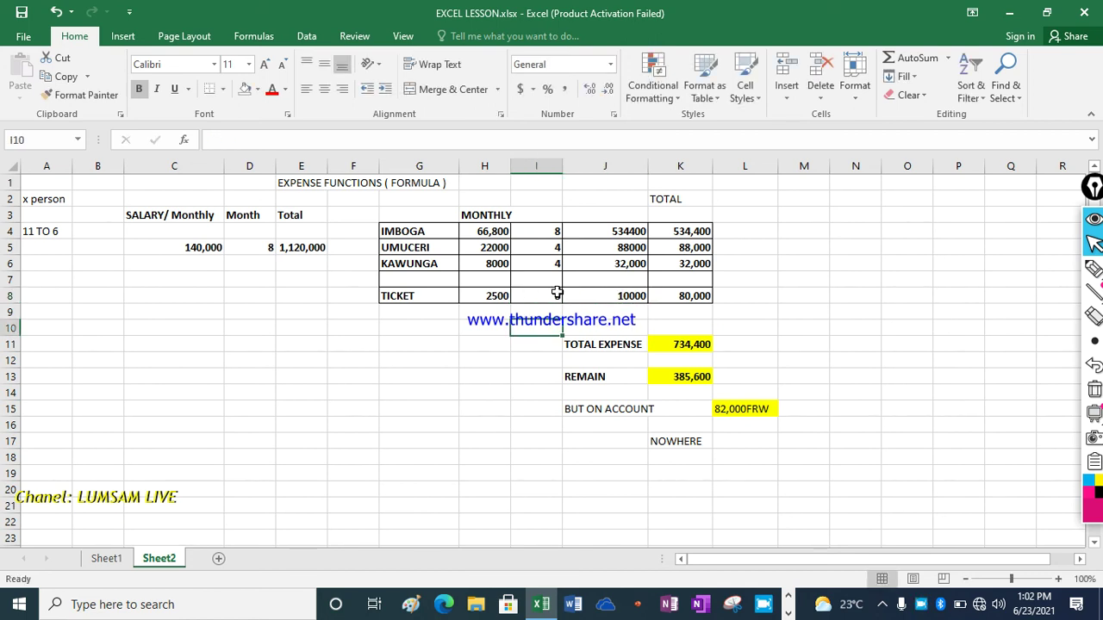
pyautogui.click(622, 295)
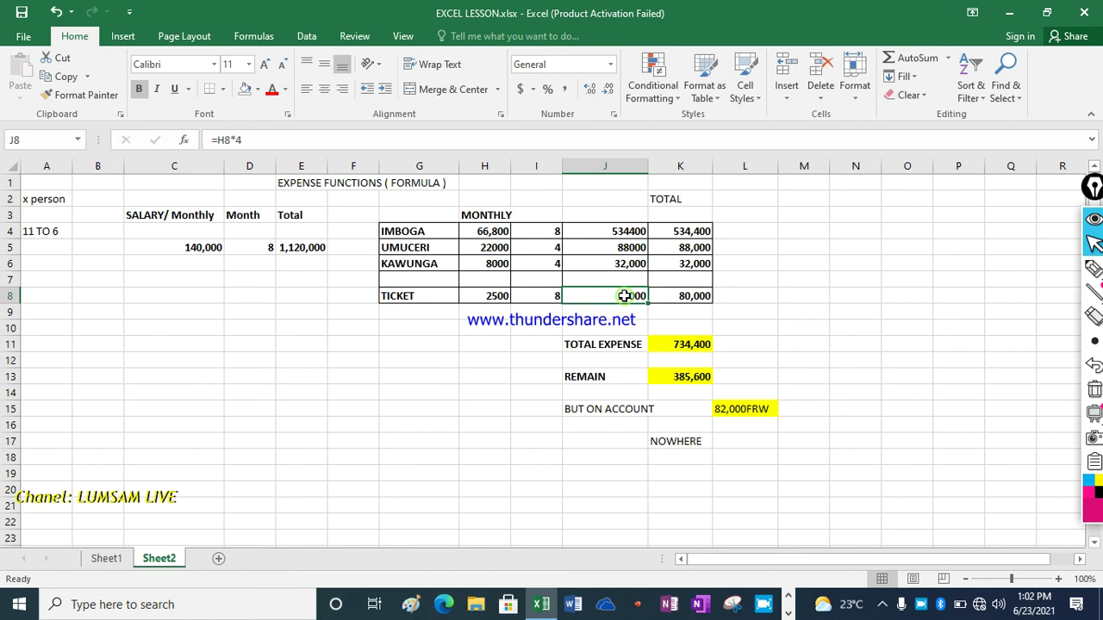
pyautogui.moveTo(538, 328); pyautogui.dragTo(552, 293)
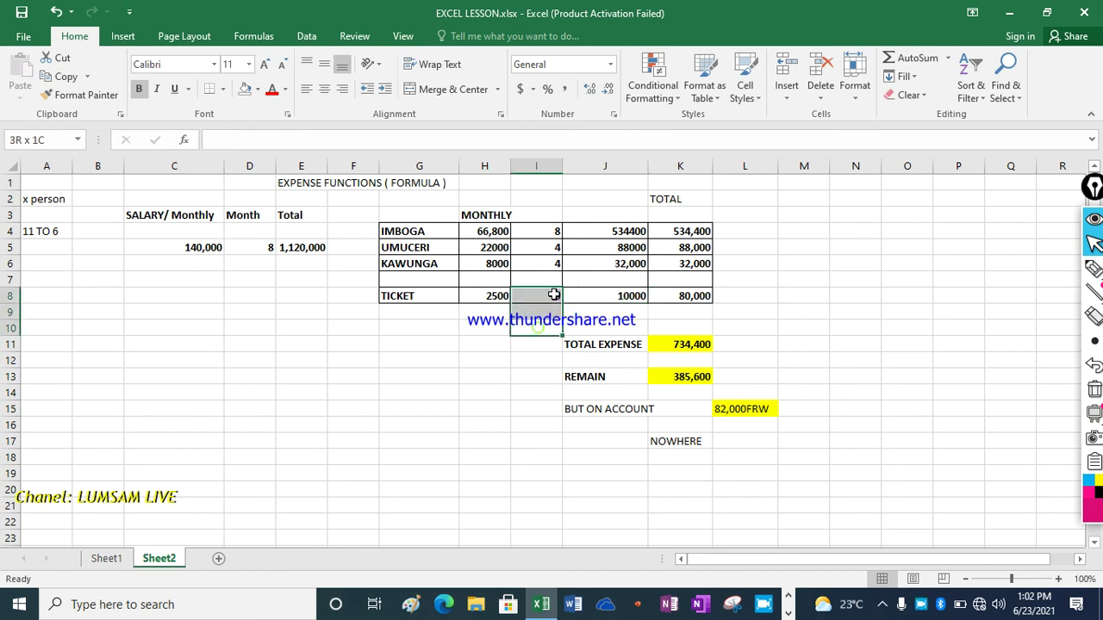
pyautogui.click(551, 295)
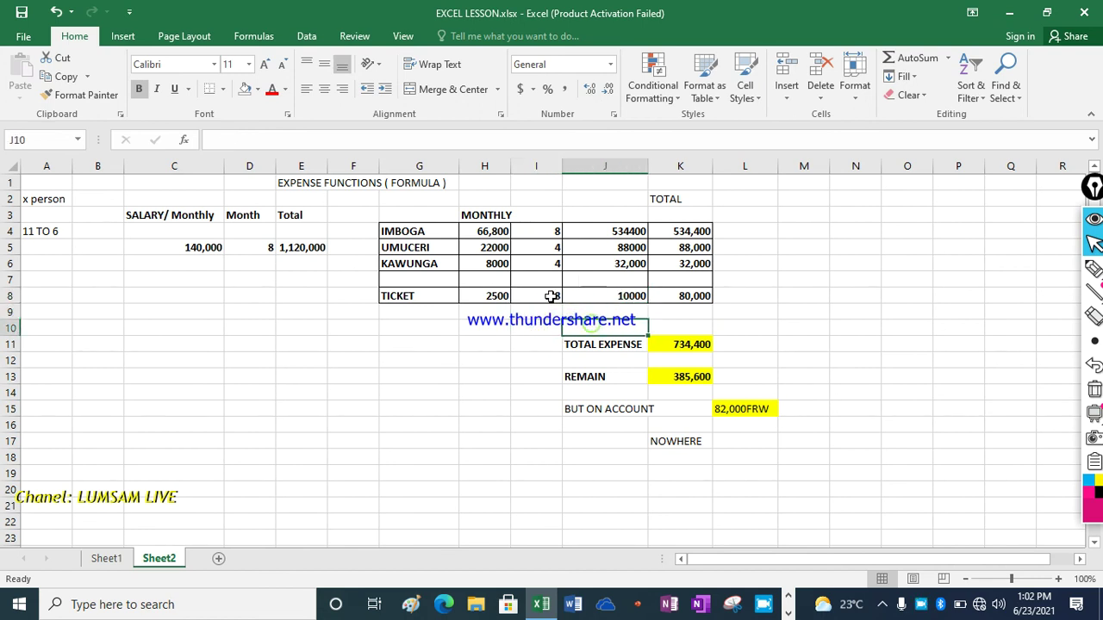
pyautogui.click(629, 296)
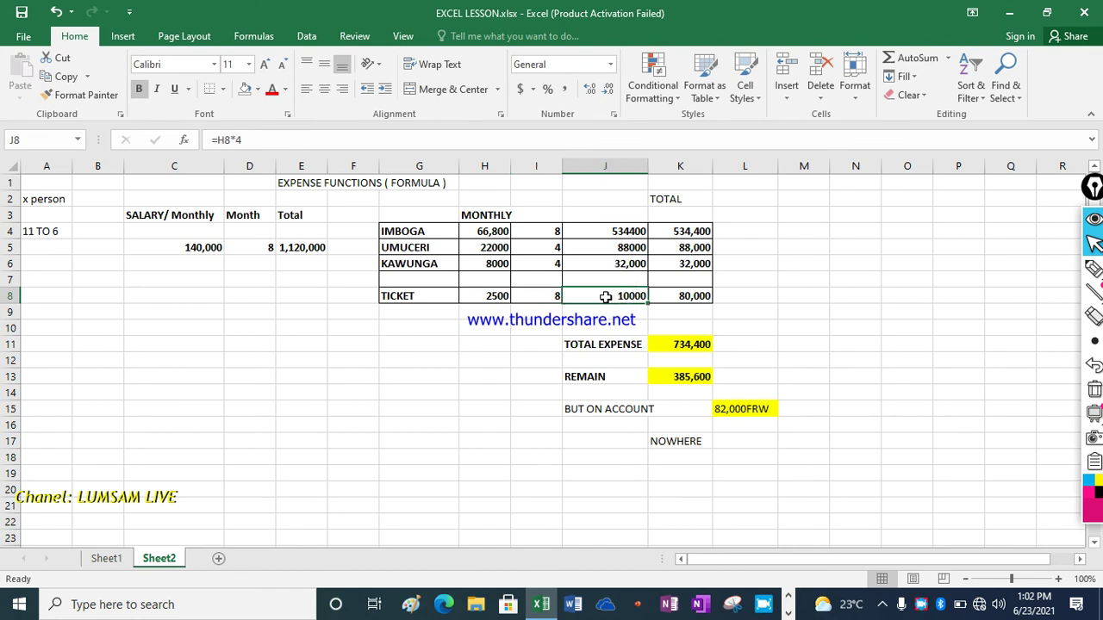
# Replace the TICKET formula in J8 with =H8*8 so it shows 20000.
pyautogui.doubleClick(613, 296)
pyautogui.press('BackSpace')
pyautogui.press('BackSpace')
pyautogui.press('BackSpace')
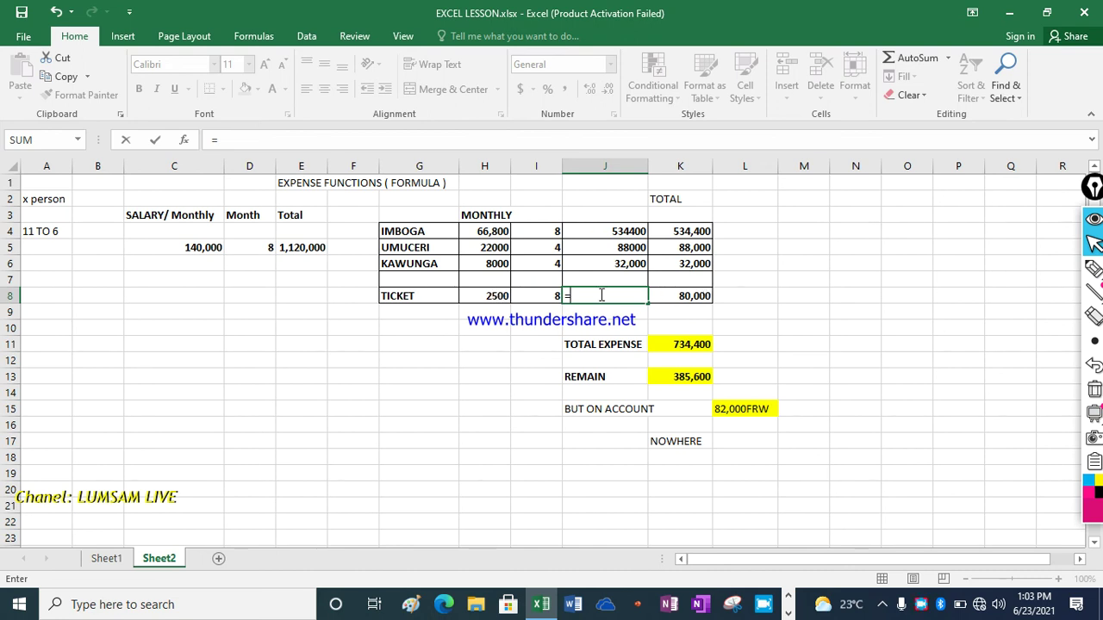
pyautogui.write('H')
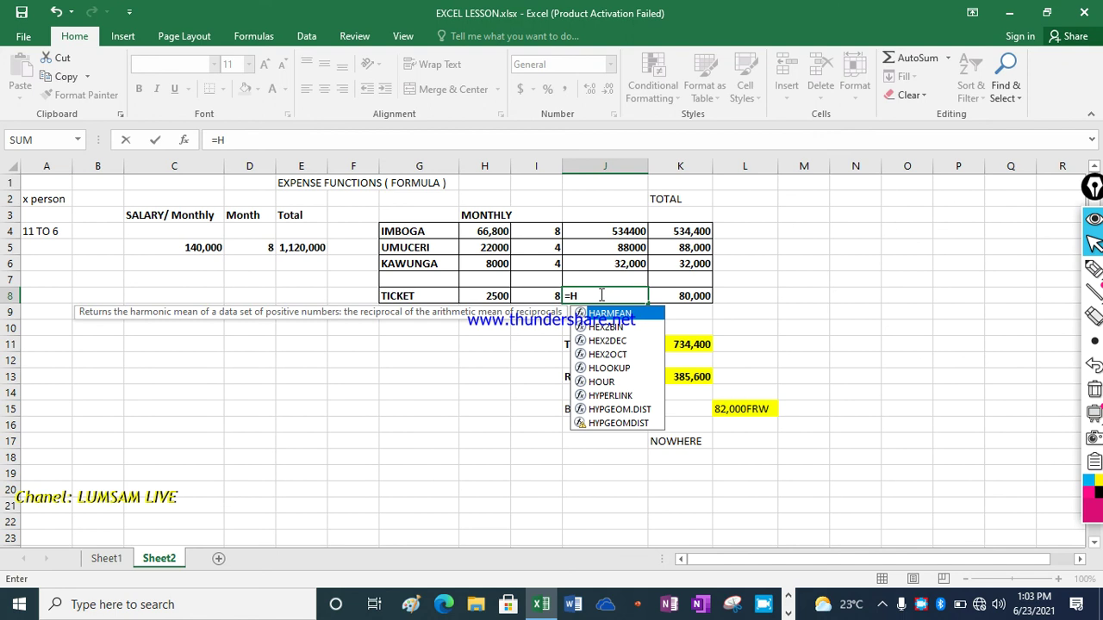
pyautogui.write('8*')
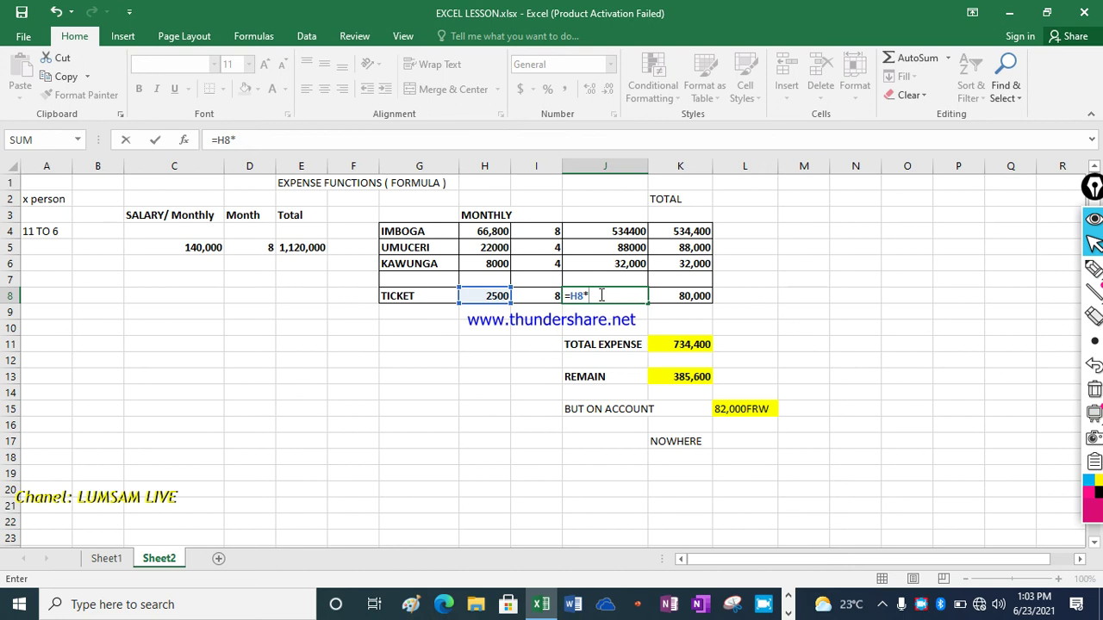
pyautogui.write('8')
pyautogui.press('Return')
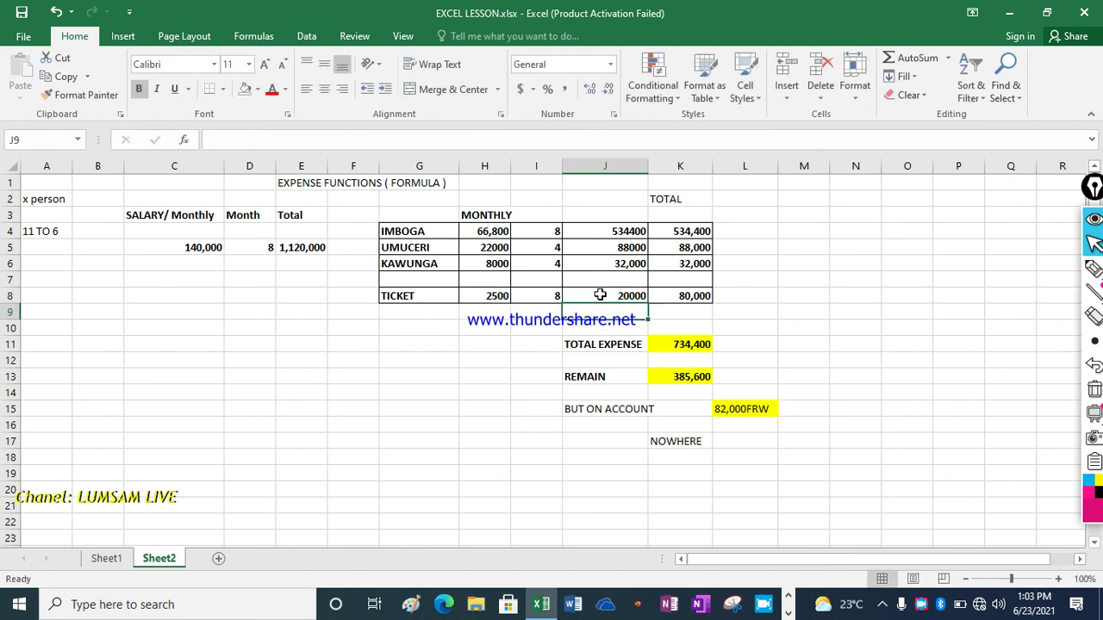
pyautogui.click(494, 341)
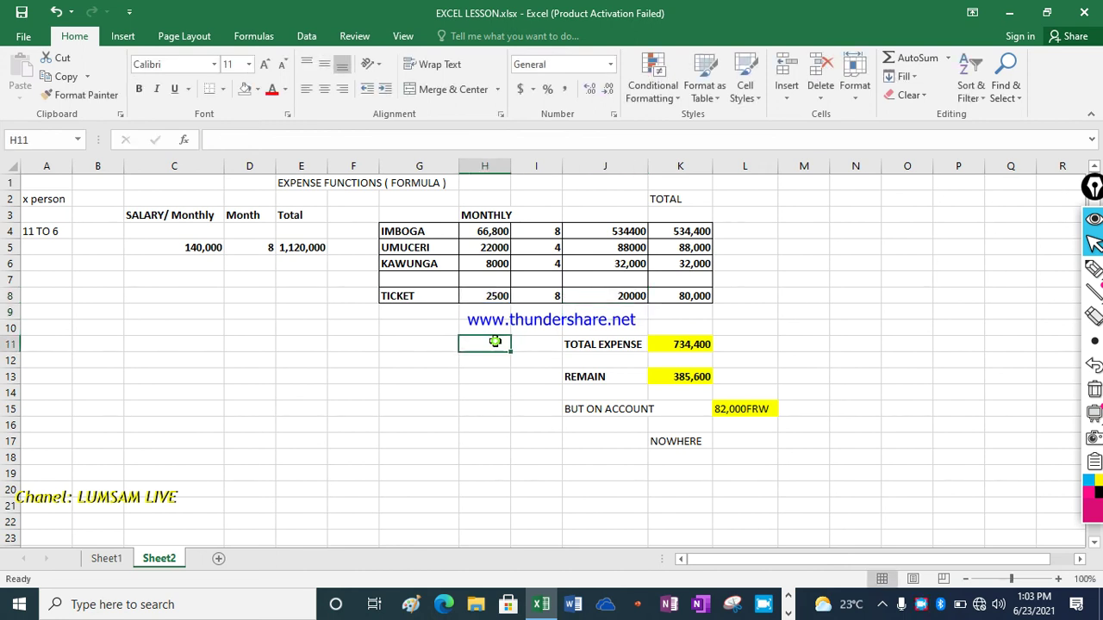
pyautogui.click(548, 297)
# Change the TICKET count in I8 to 7 to test whether J8 updates.
pyautogui.write('7')
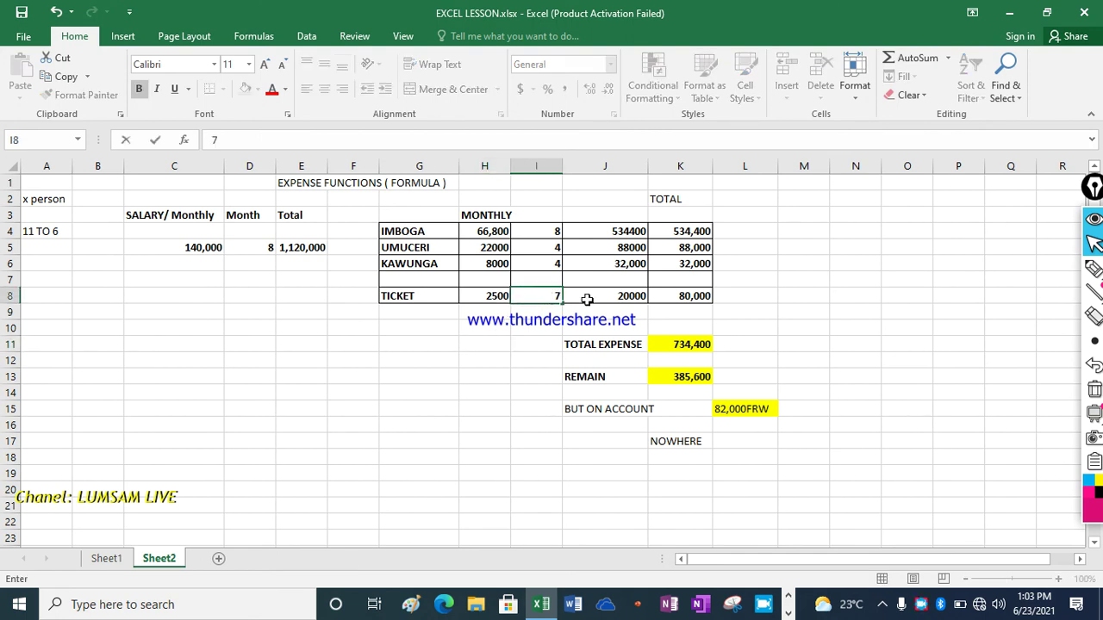
pyautogui.click(627, 297)
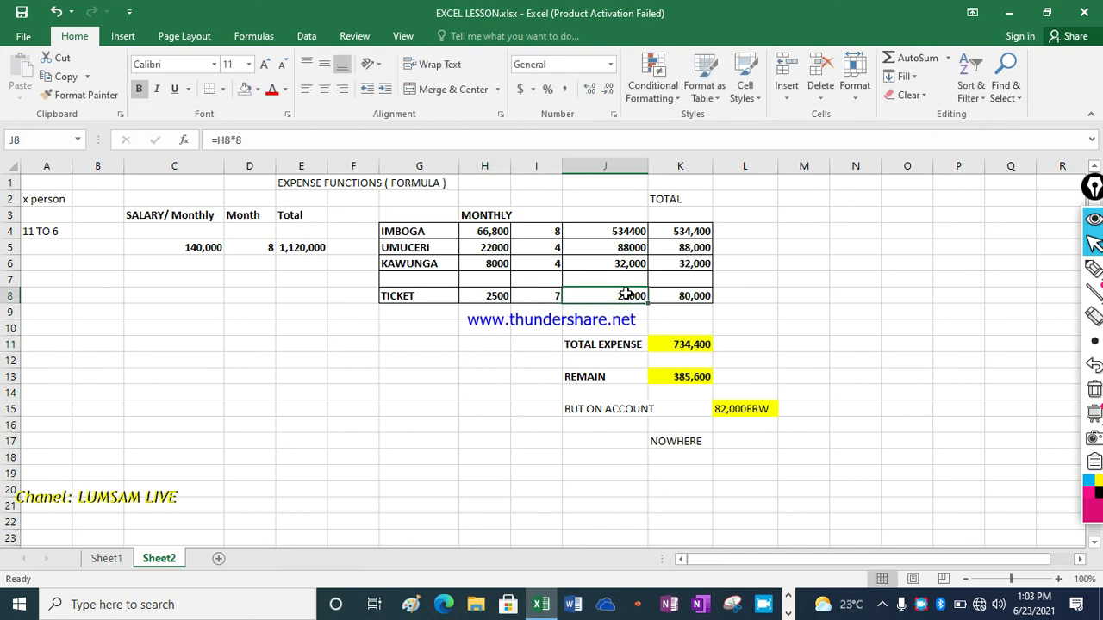
pyautogui.click(552, 299)
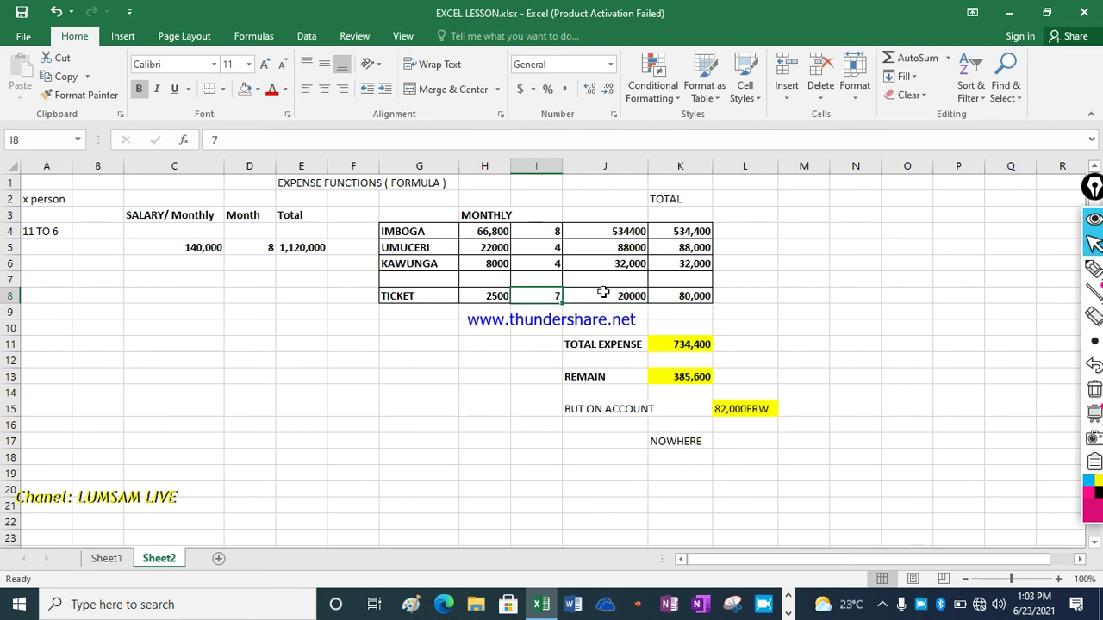
pyautogui.click(613, 296)
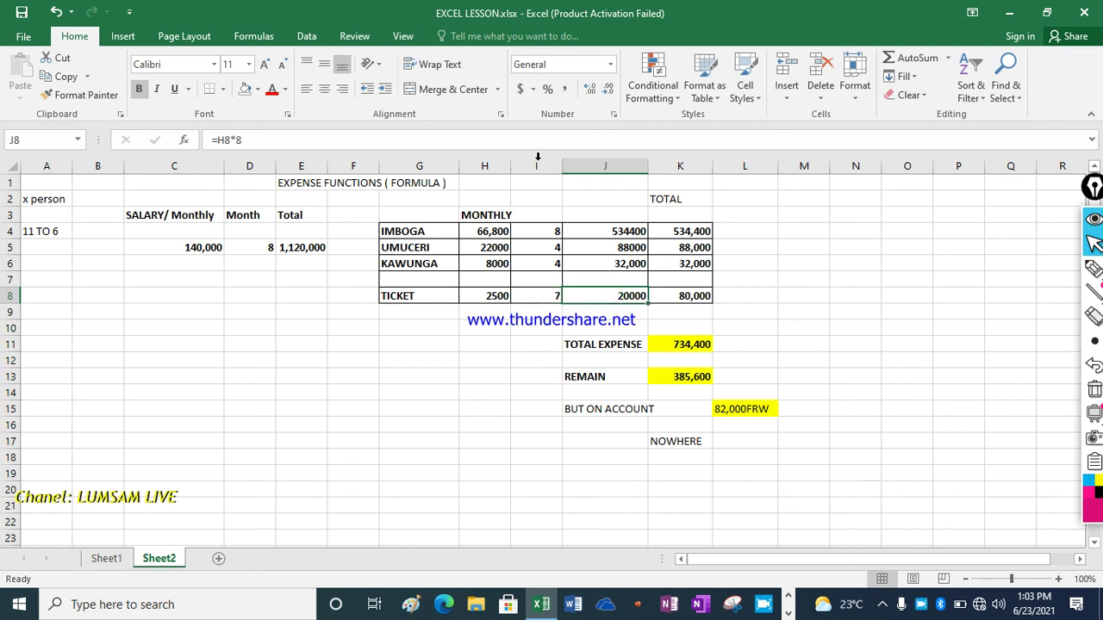
pyautogui.click(552, 299)
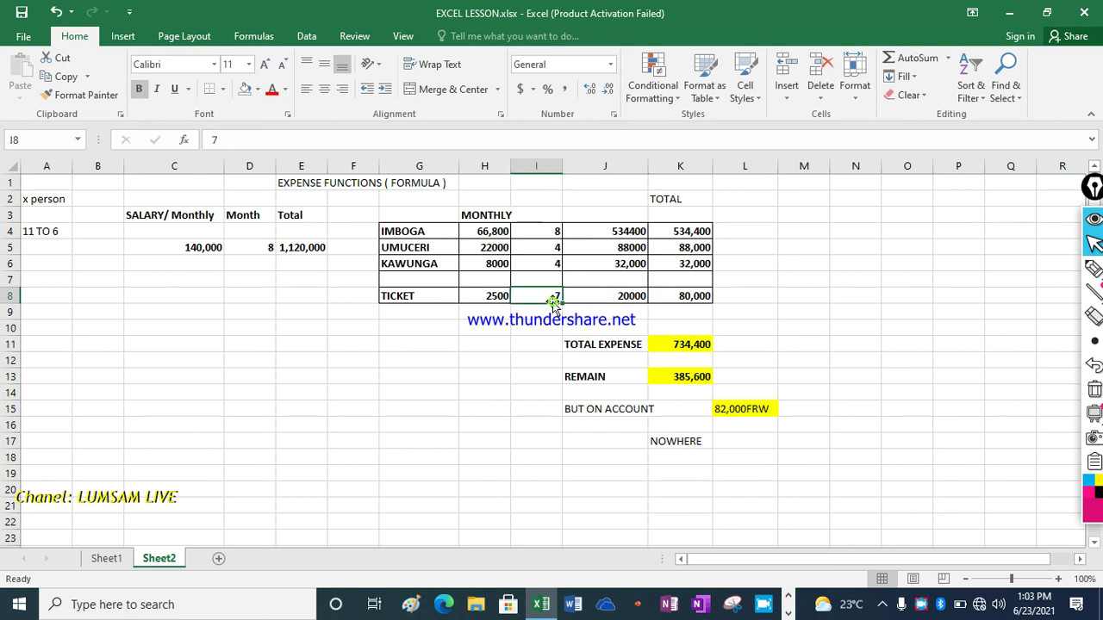
pyautogui.click(603, 299)
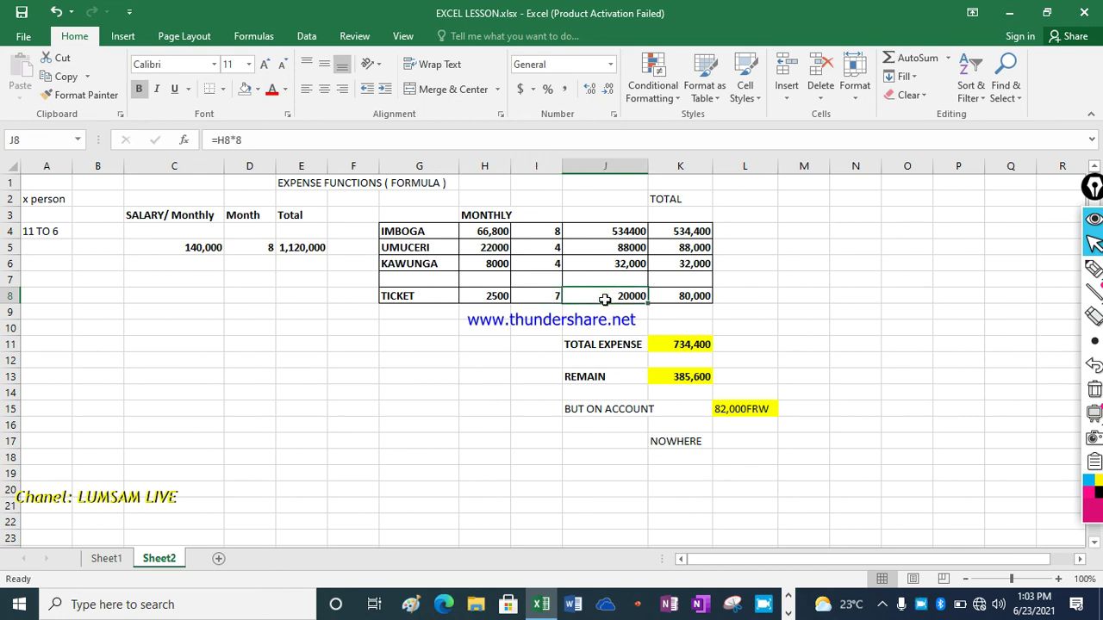
# Replace J8's formula with =H8*I8 and set the I8 count back to 8.
pyautogui.write('=')
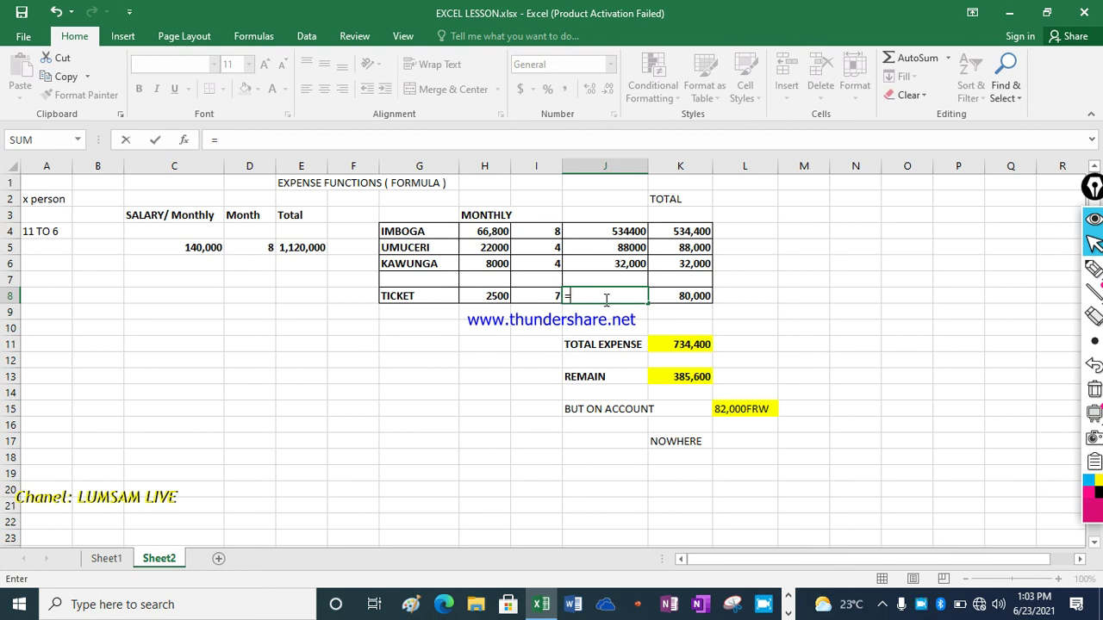
pyautogui.write('H8')
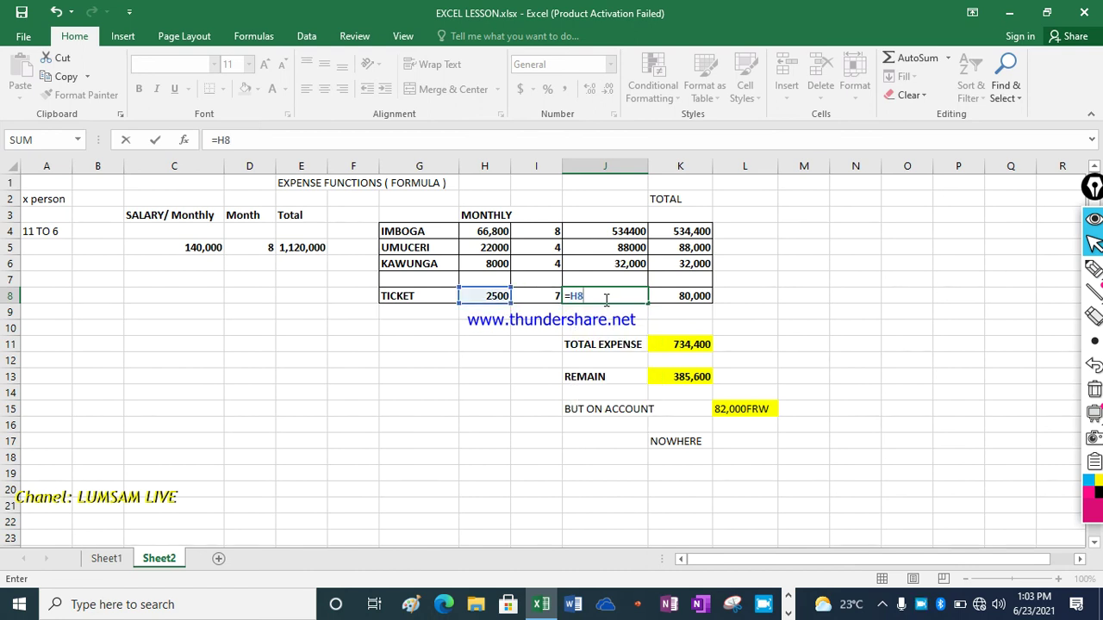
pyautogui.write('*')
pyautogui.write('I')
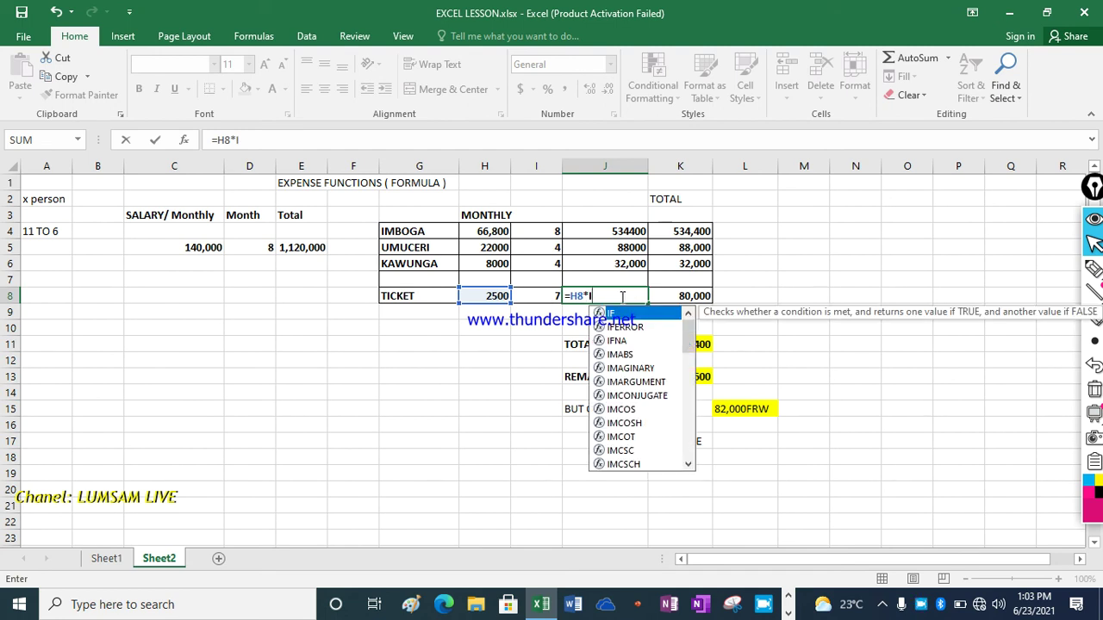
pyautogui.write('8')
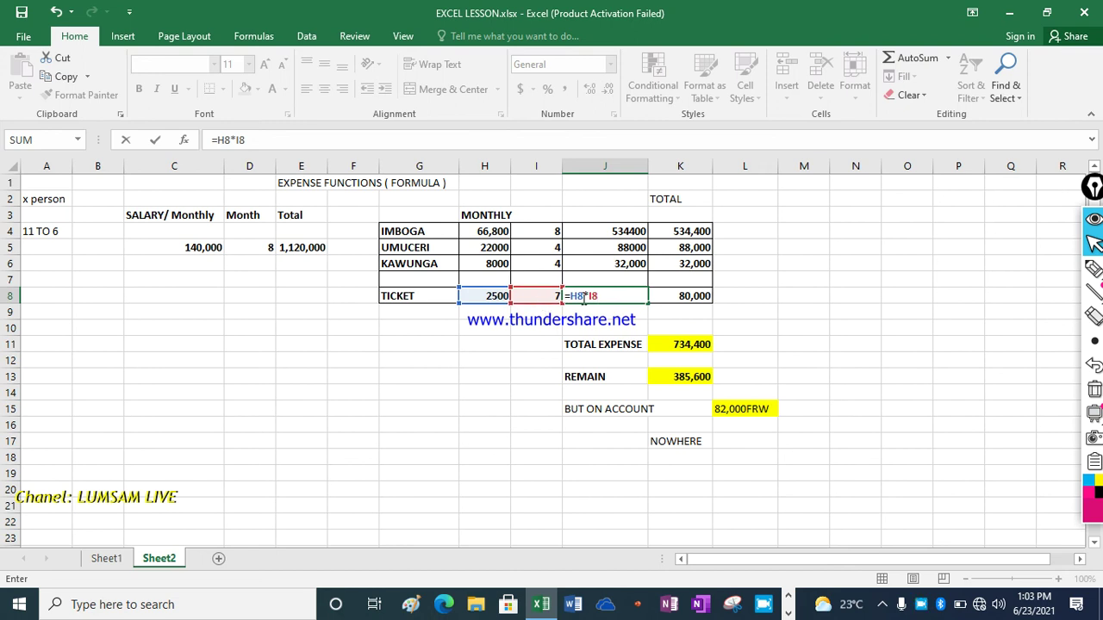
pyautogui.press('Return')
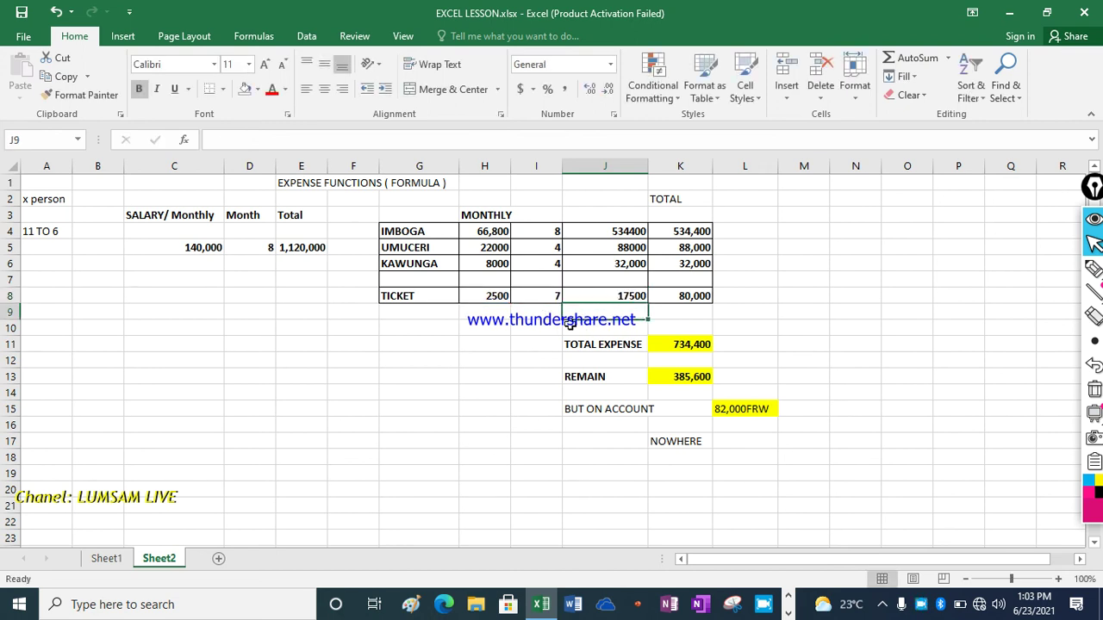
pyautogui.click(536, 332)
pyautogui.click(551, 295)
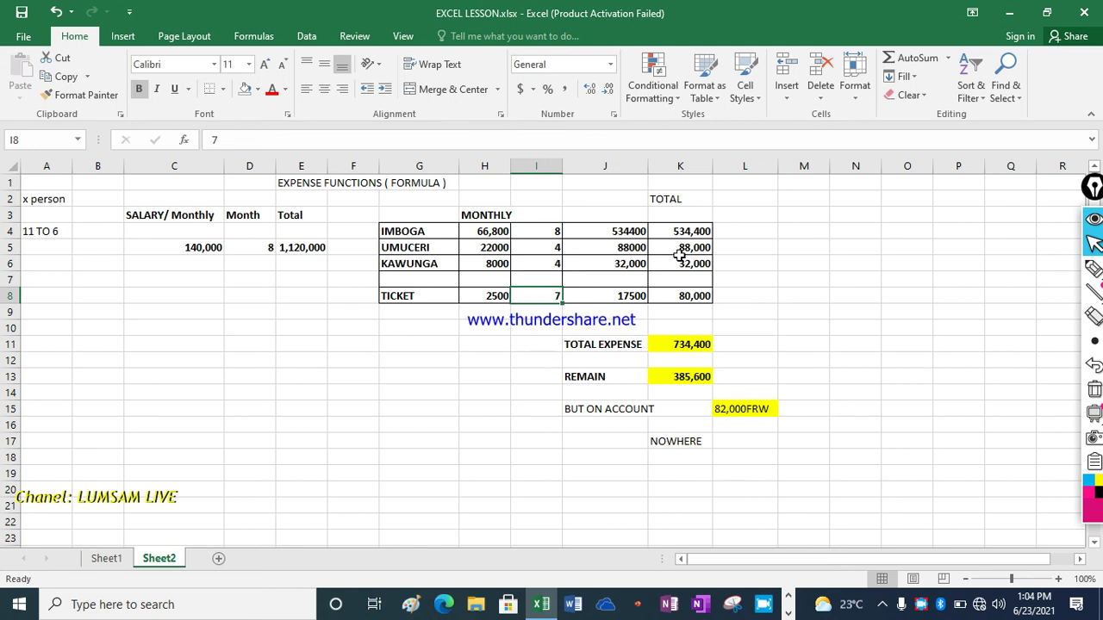
pyautogui.write('8')
pyautogui.click(521, 377)
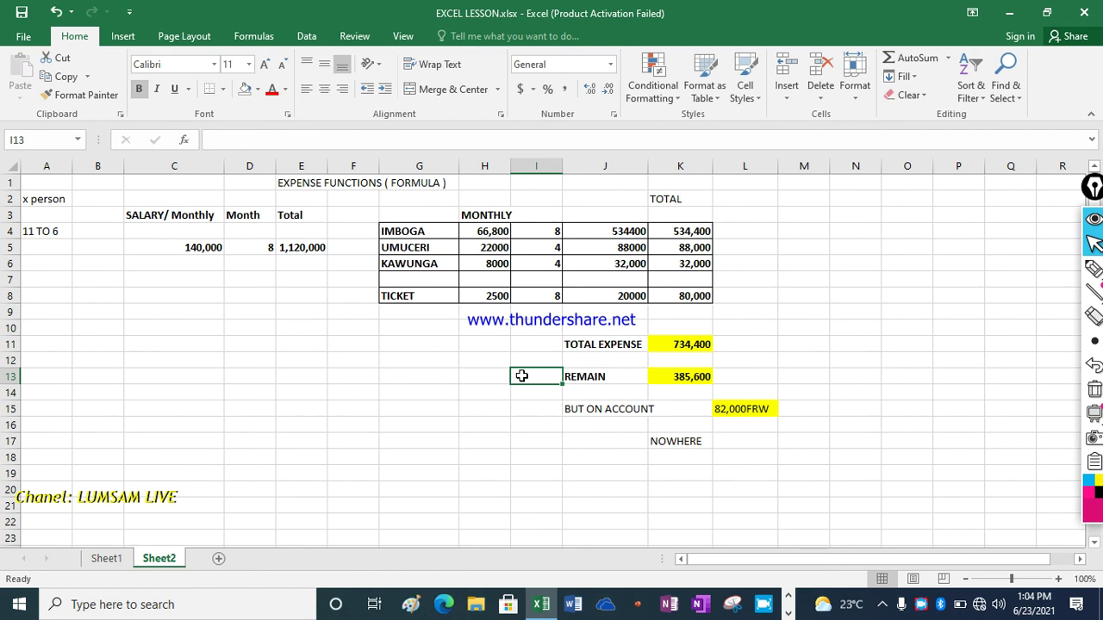
pyautogui.click(556, 231)
pyautogui.click(608, 233)
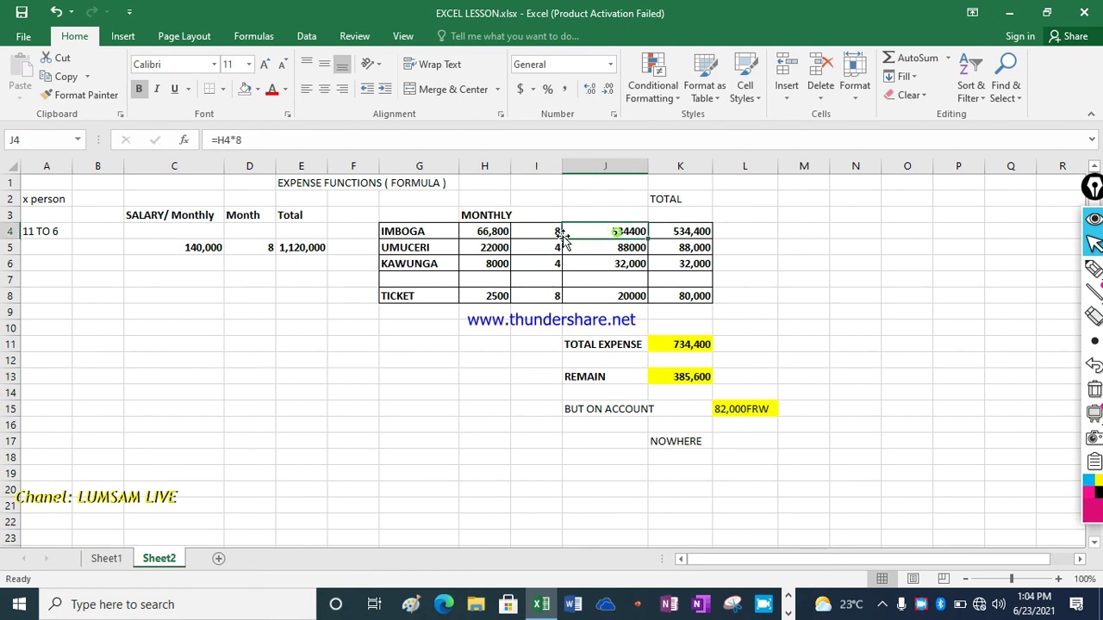
pyautogui.click(556, 232)
pyautogui.write('7')
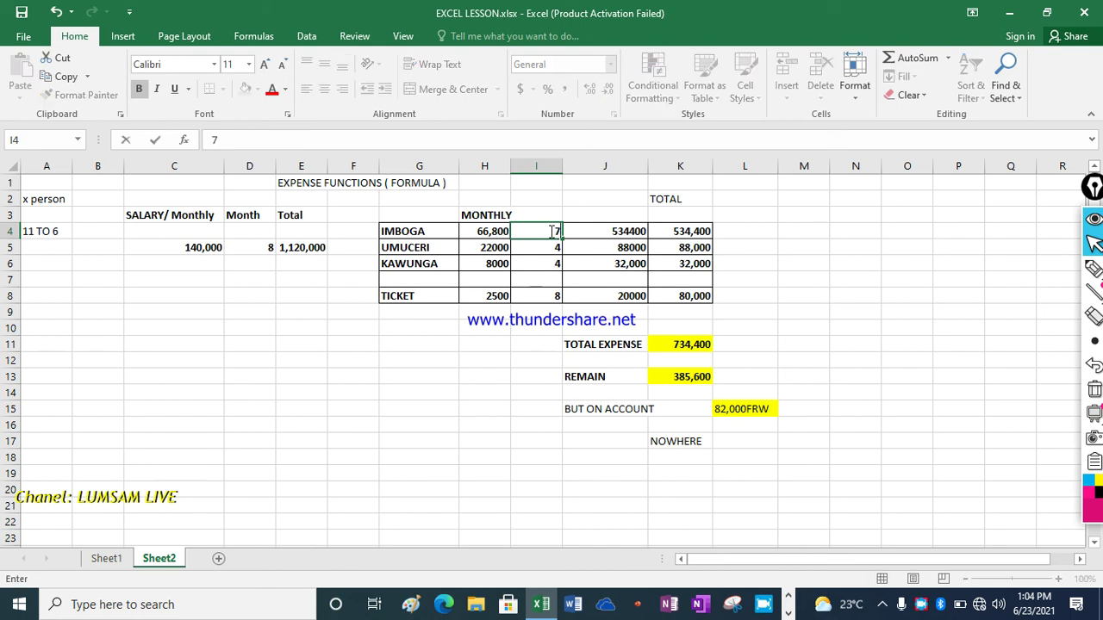
pyautogui.click(527, 357)
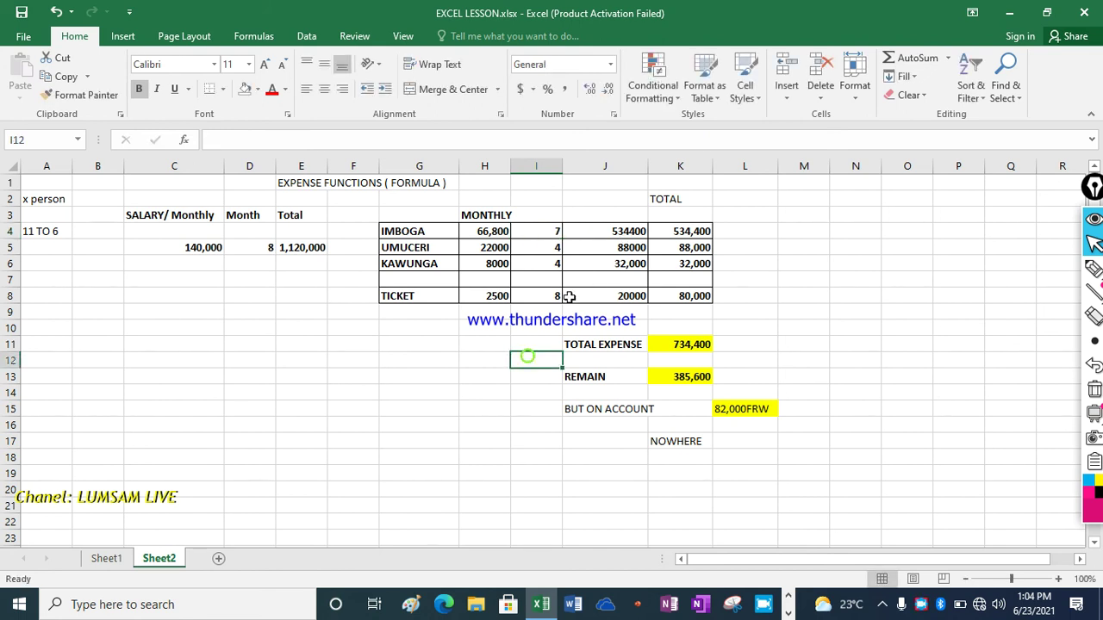
pyautogui.click(548, 233)
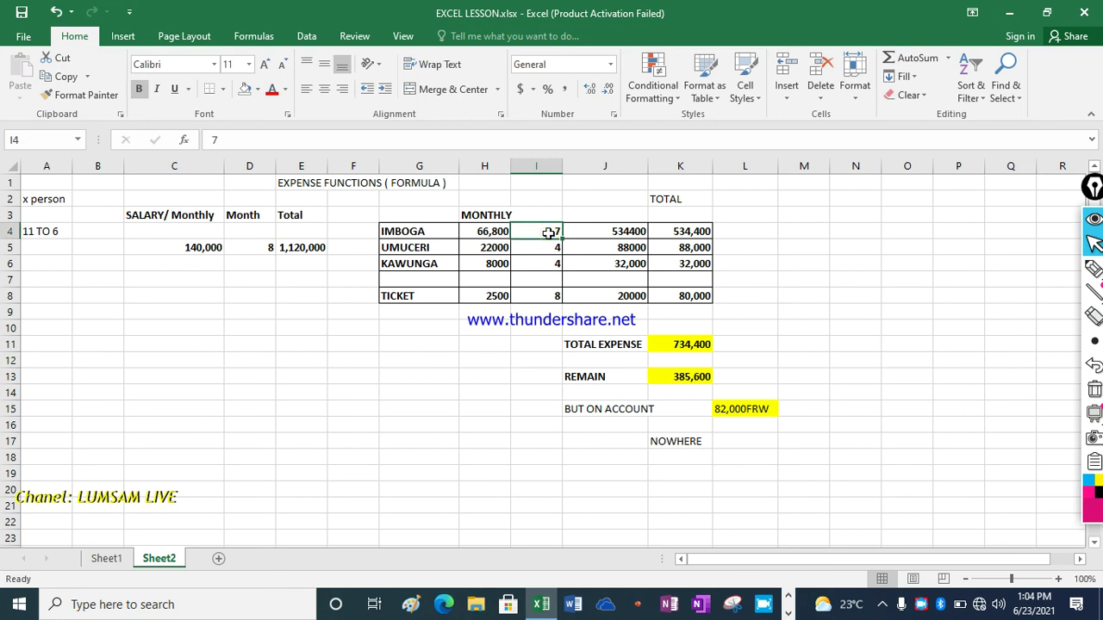
pyautogui.click(480, 232)
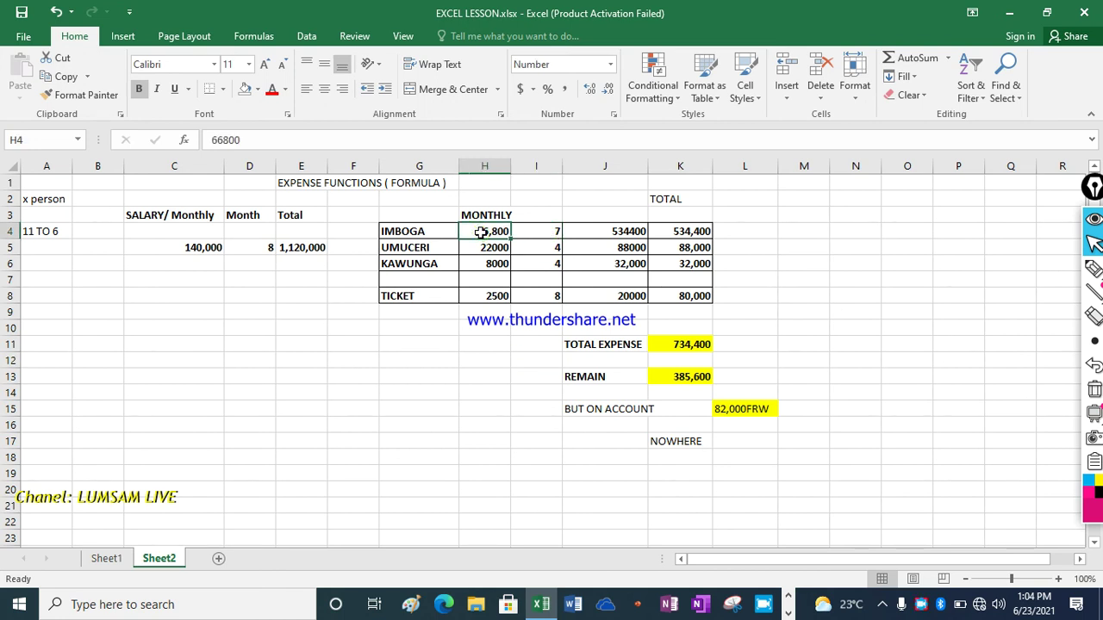
pyautogui.click(613, 231)
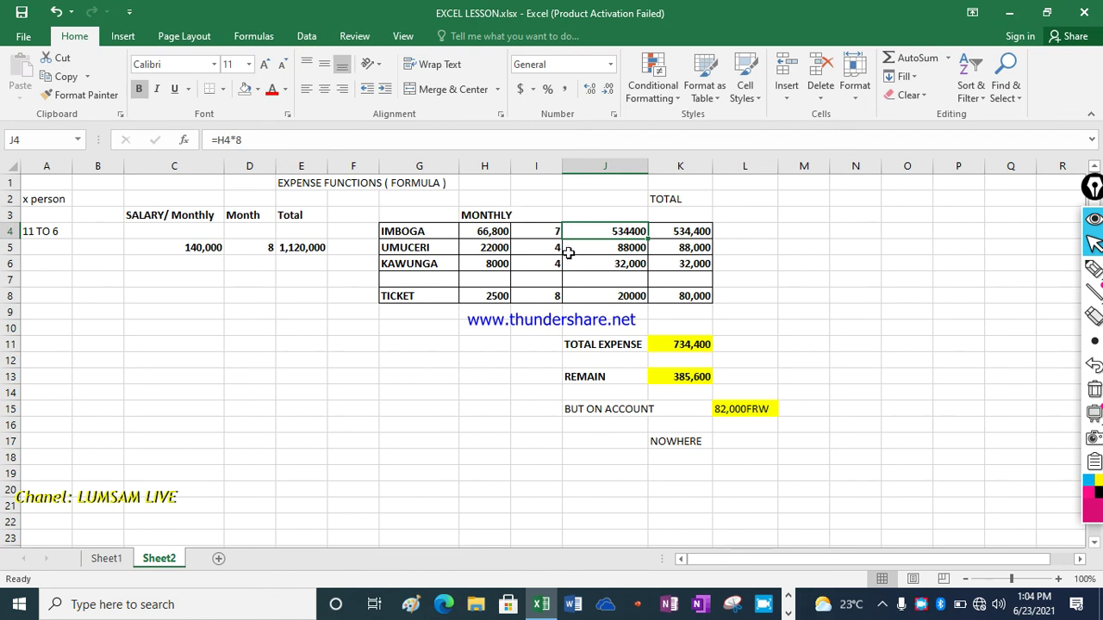
pyautogui.click(543, 230)
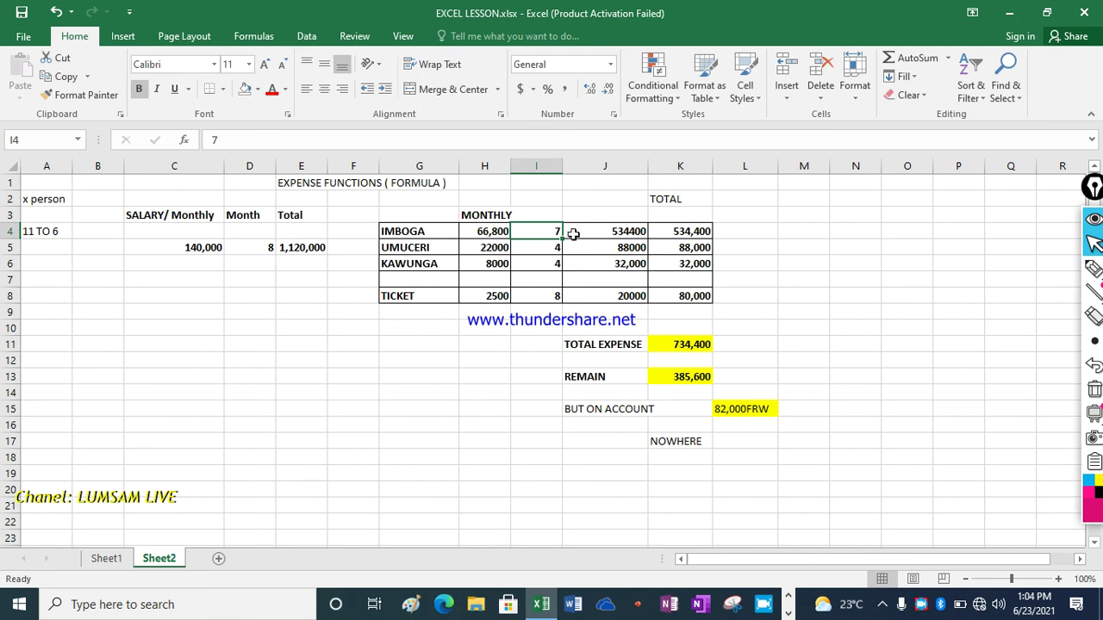
pyautogui.write('8')
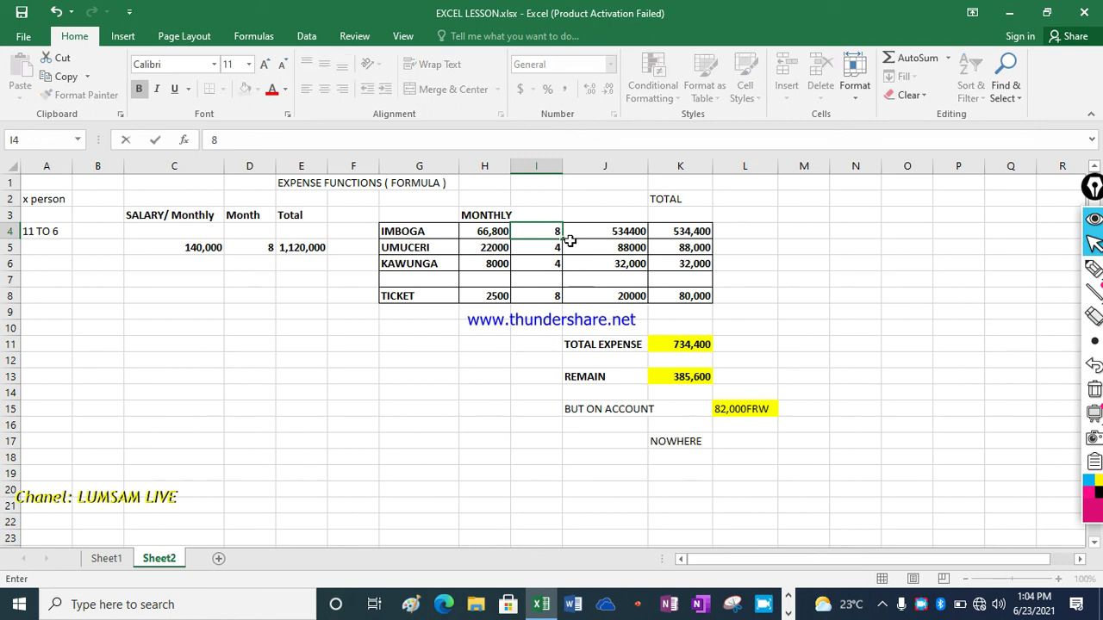
pyautogui.click(607, 228)
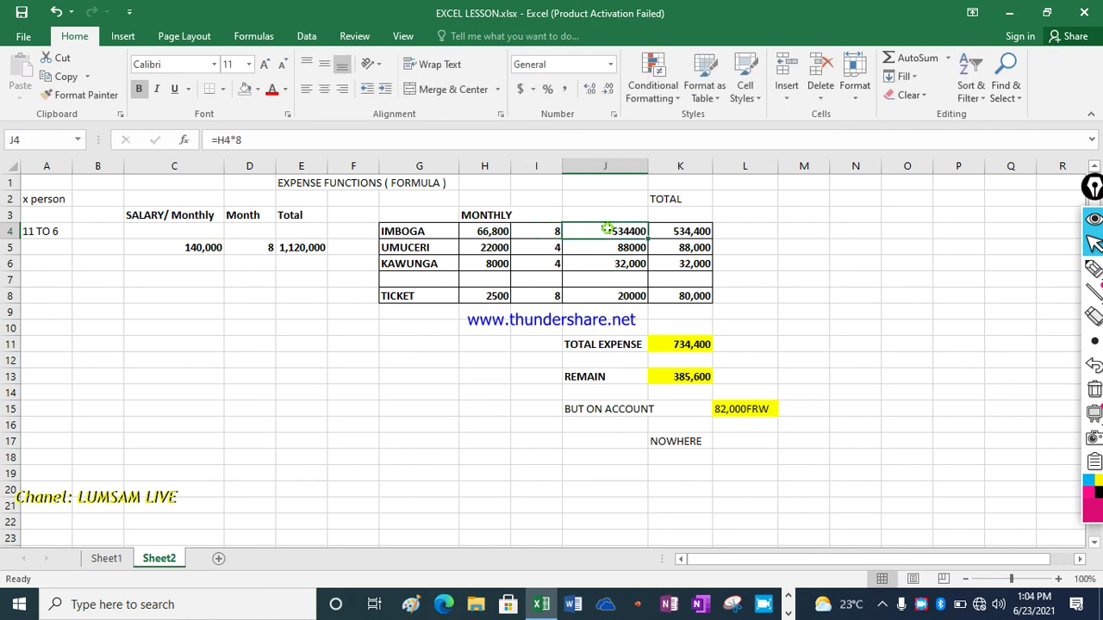
pyautogui.write('=')
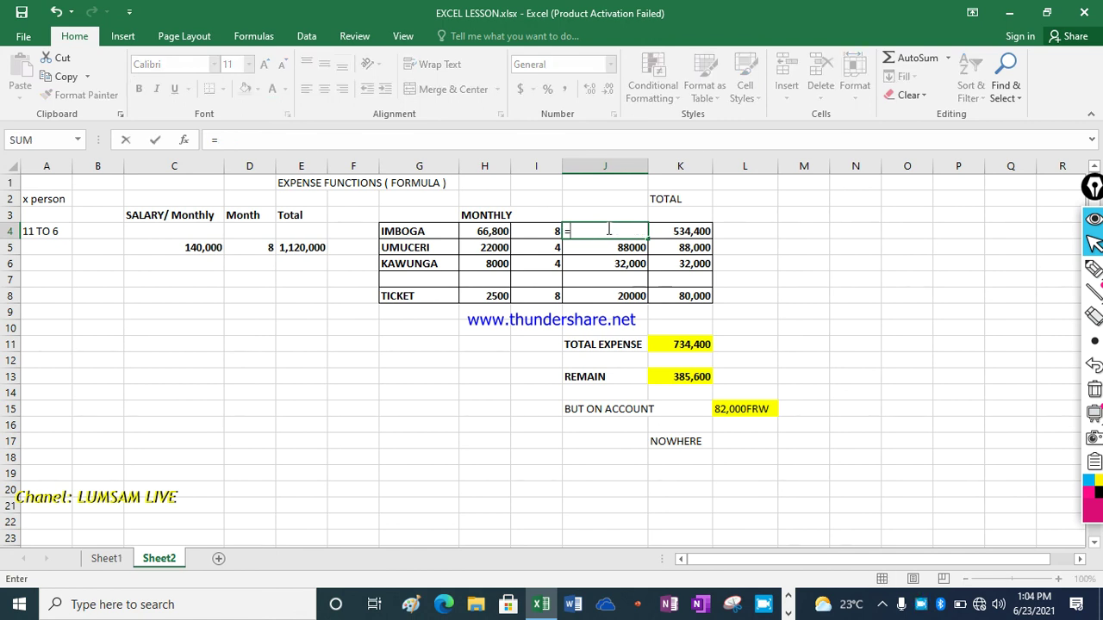
pyautogui.write('H4*')
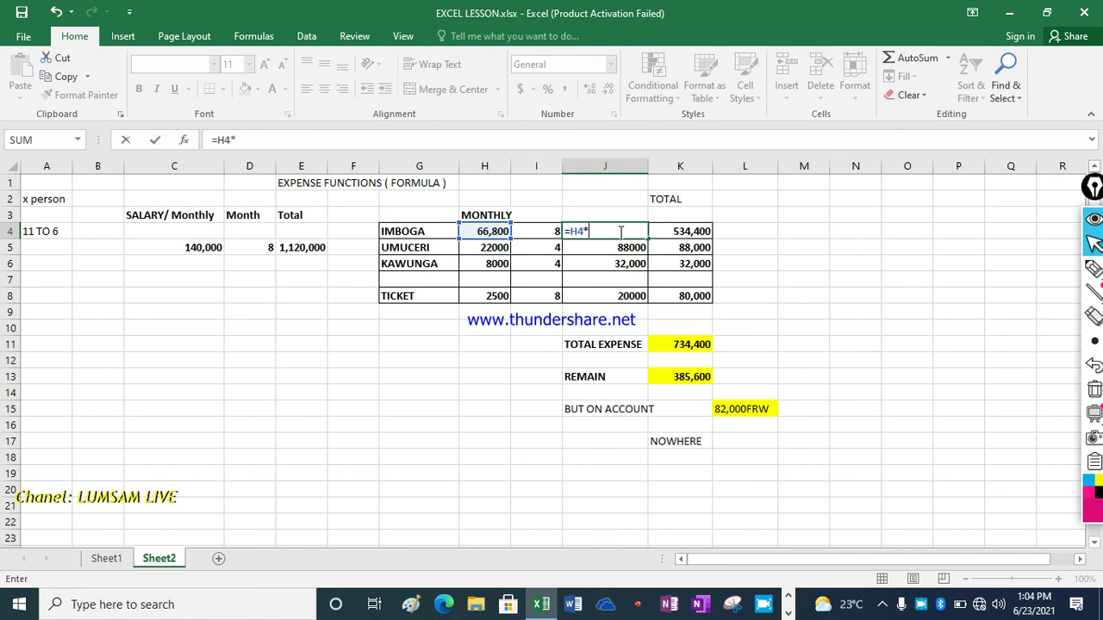
# Enter =H4*I4 in J4, then test it by changing I4 to 7 and back to 8.
pyautogui.write('I4')
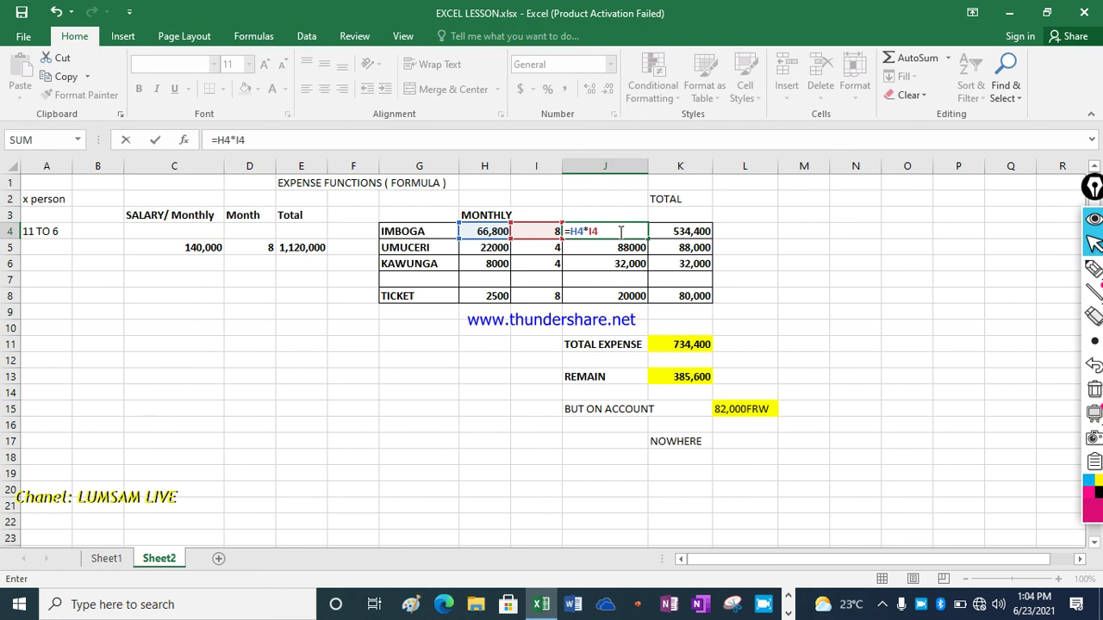
pyautogui.press('Return')
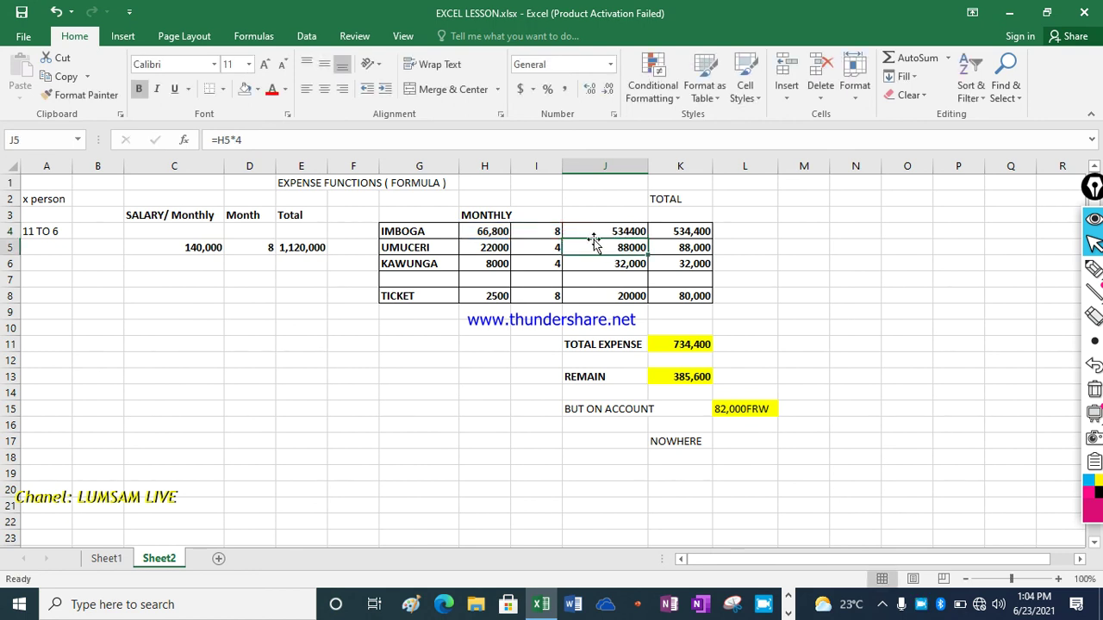
pyautogui.click(552, 231)
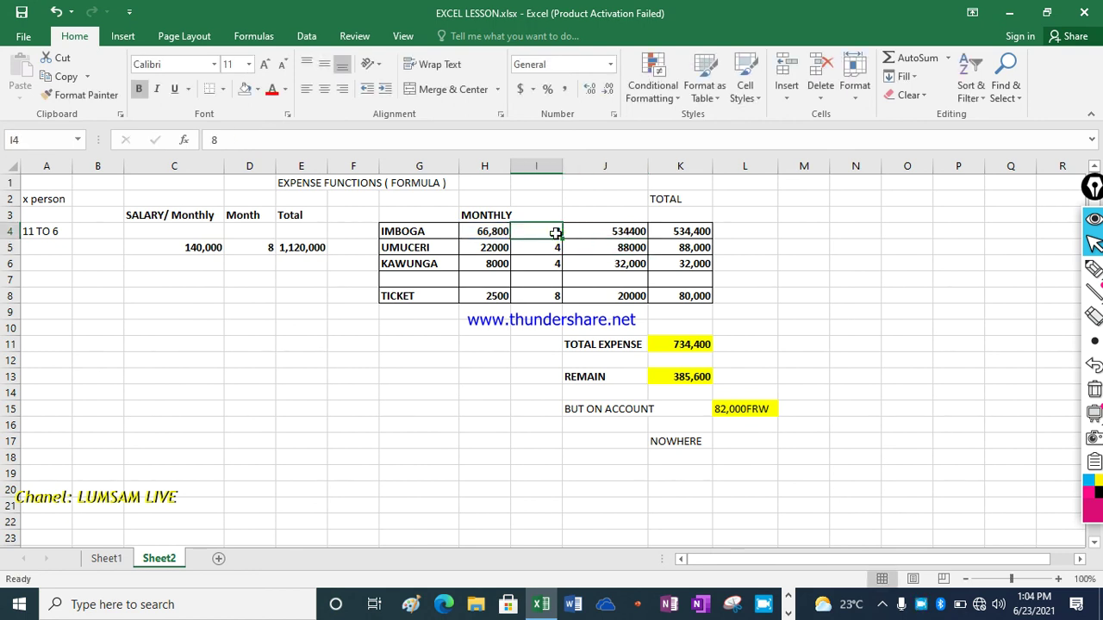
pyautogui.write('7')
pyautogui.click(526, 340)
pyautogui.click(556, 231)
pyautogui.write('8')
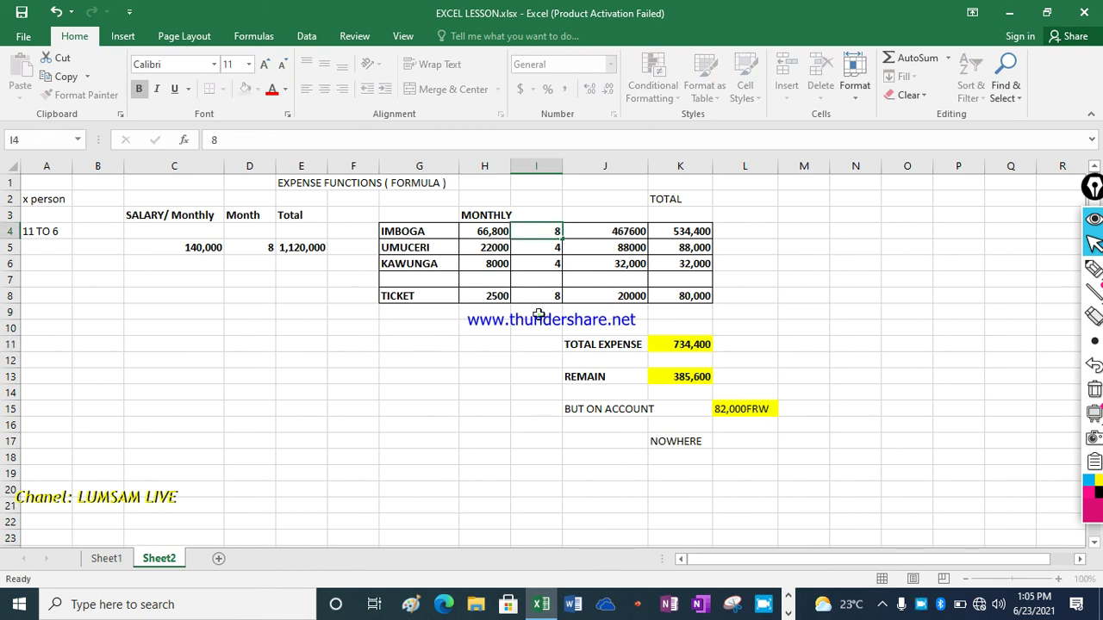
pyautogui.click(538, 314)
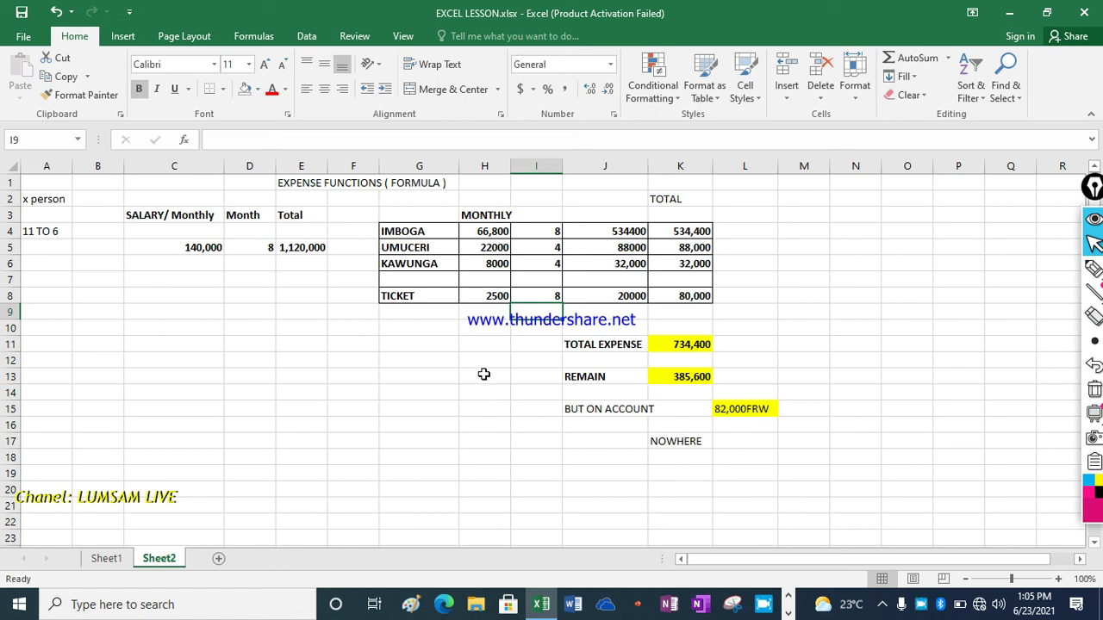
# Replace J5's fixed =H5*4 with =H5*I5 so UMUCERI's amount shows 88000.
pyautogui.click(543, 247)
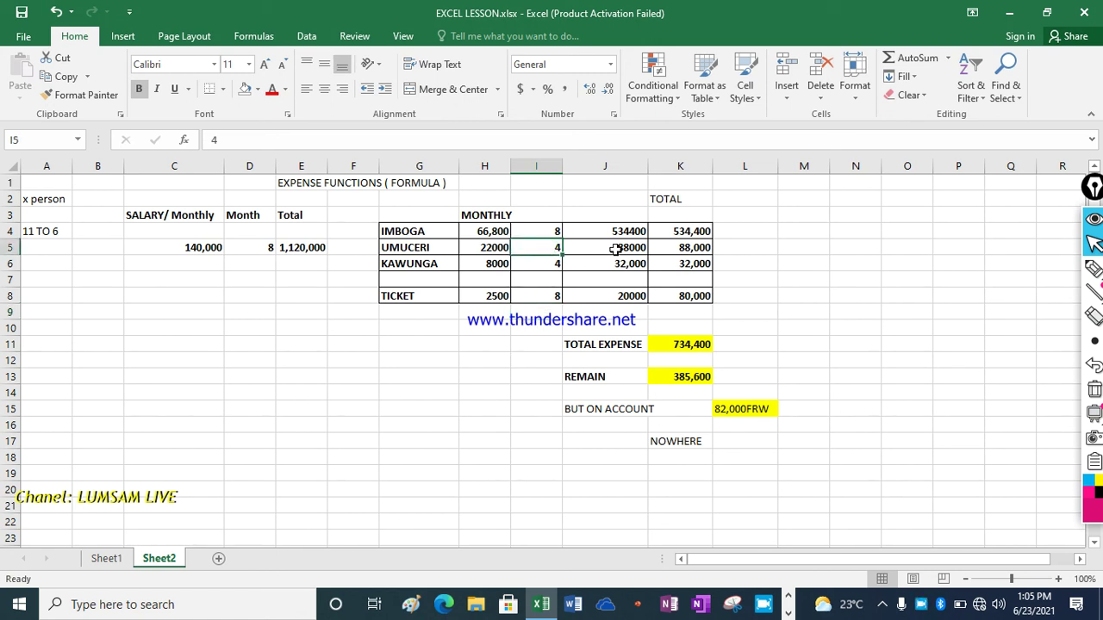
pyautogui.click(615, 249)
pyautogui.write('=')
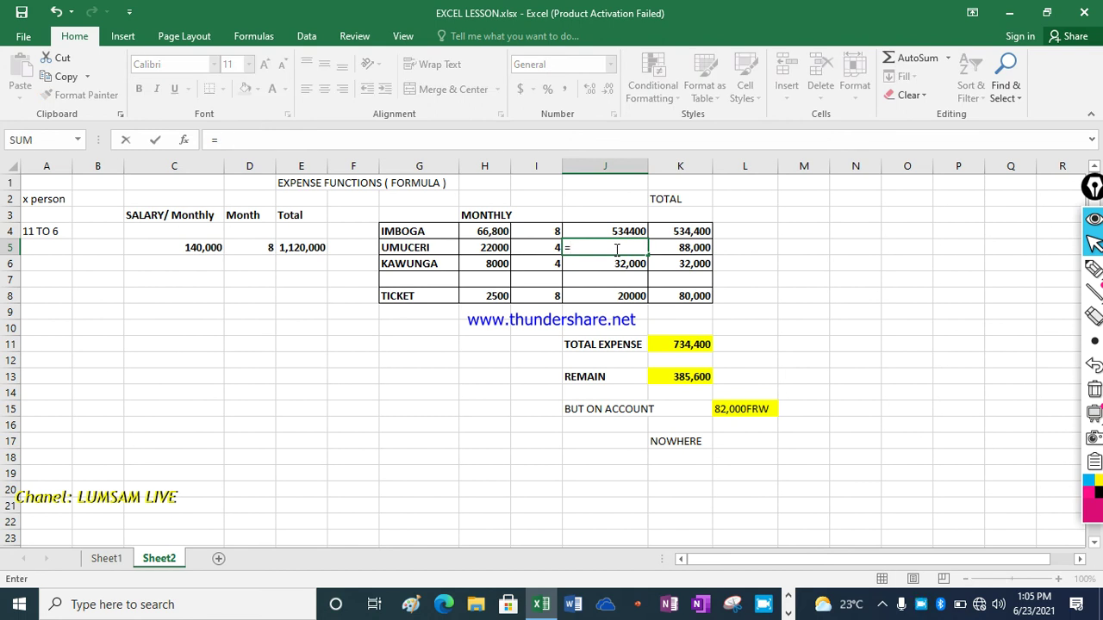
pyautogui.write('H5*')
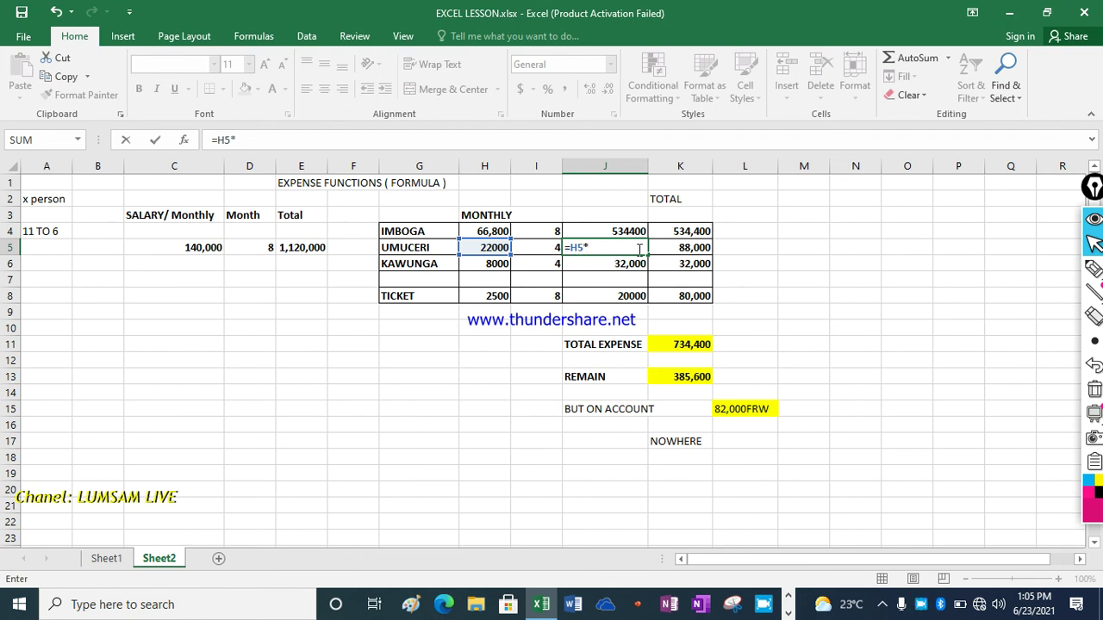
pyautogui.write('I5')
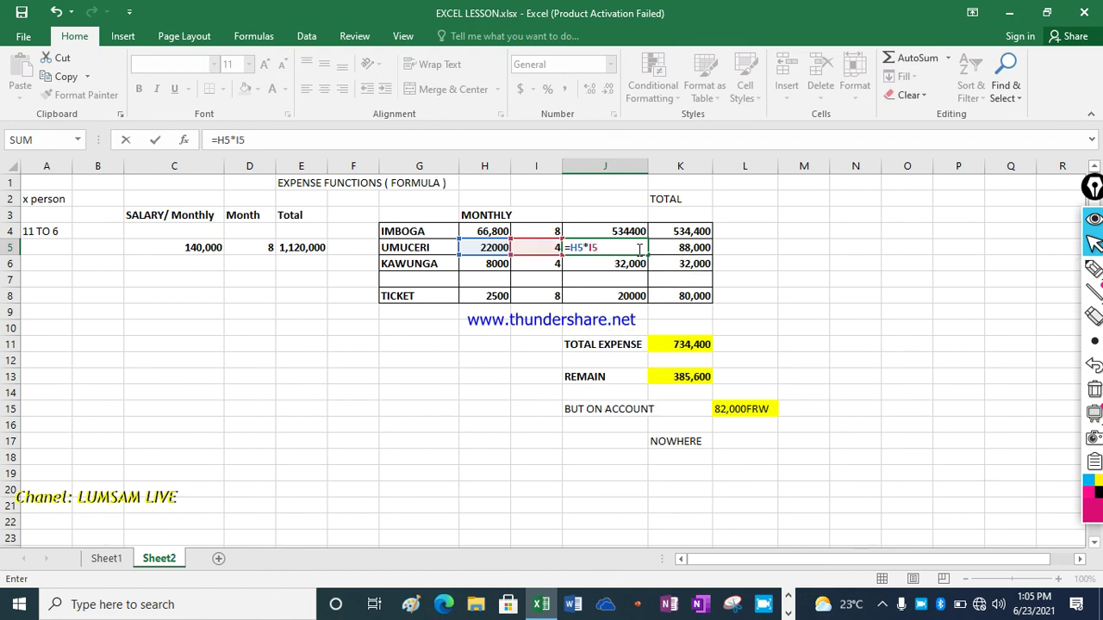
pyautogui.press('Return')
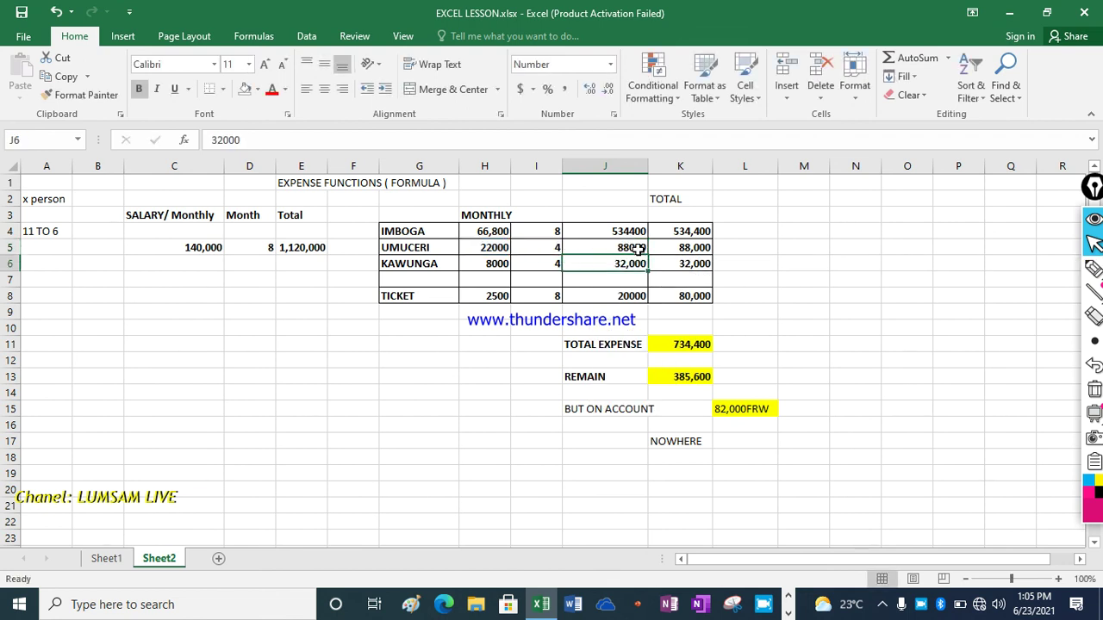
pyautogui.click(535, 327)
pyautogui.write(',')
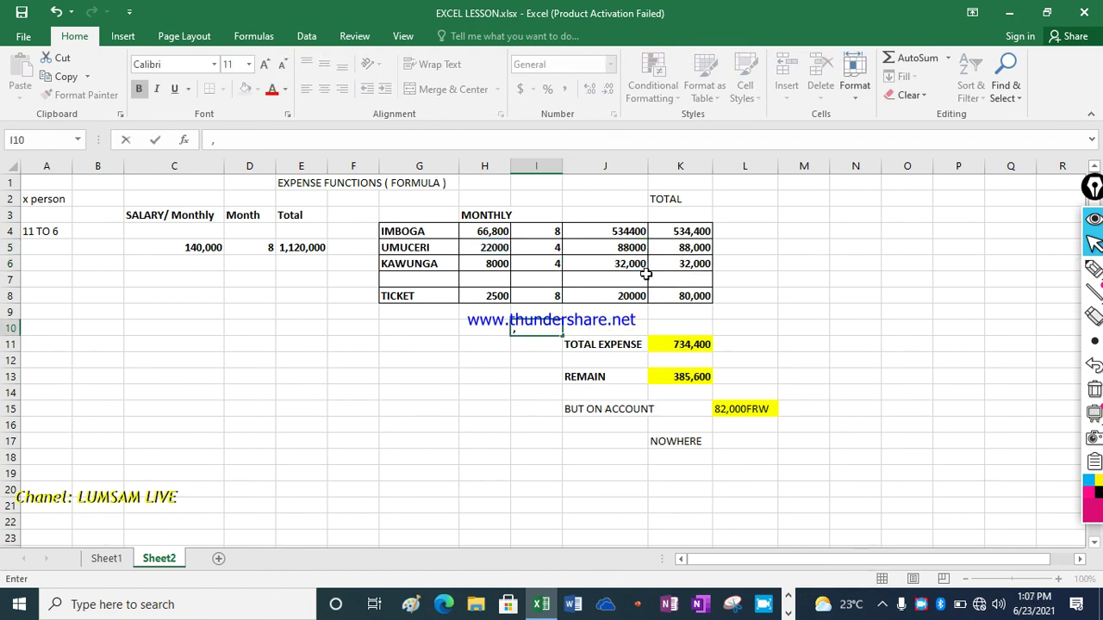
pyautogui.click(625, 280)
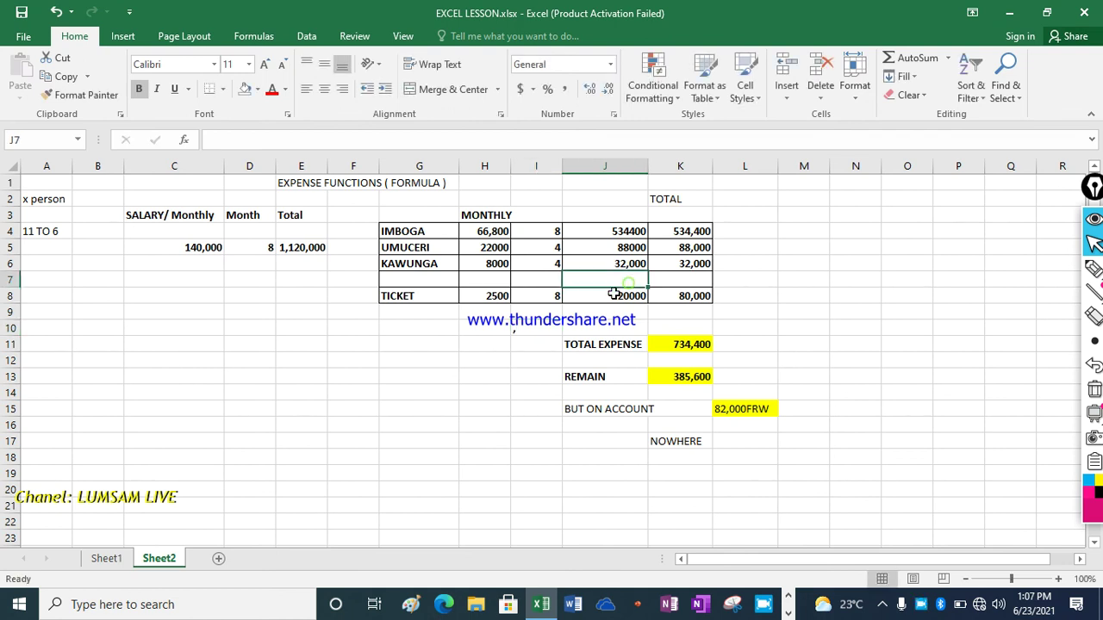
# Review the K11, K13 and E5 formulas, then start a new formula in K13 with =.
pyautogui.click(523, 327)
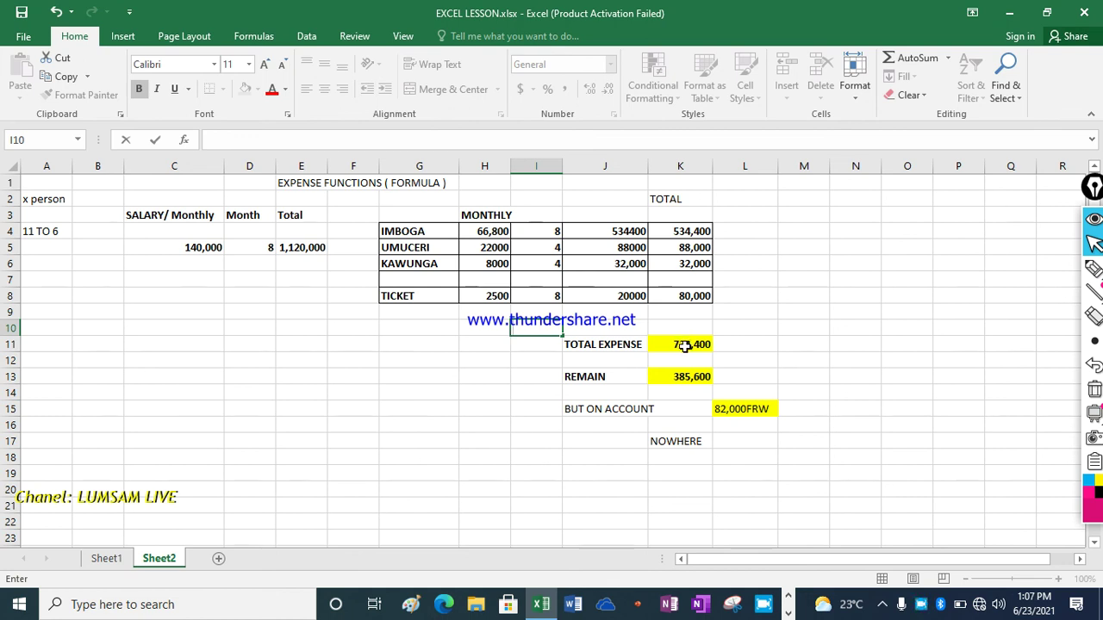
pyautogui.click(683, 345)
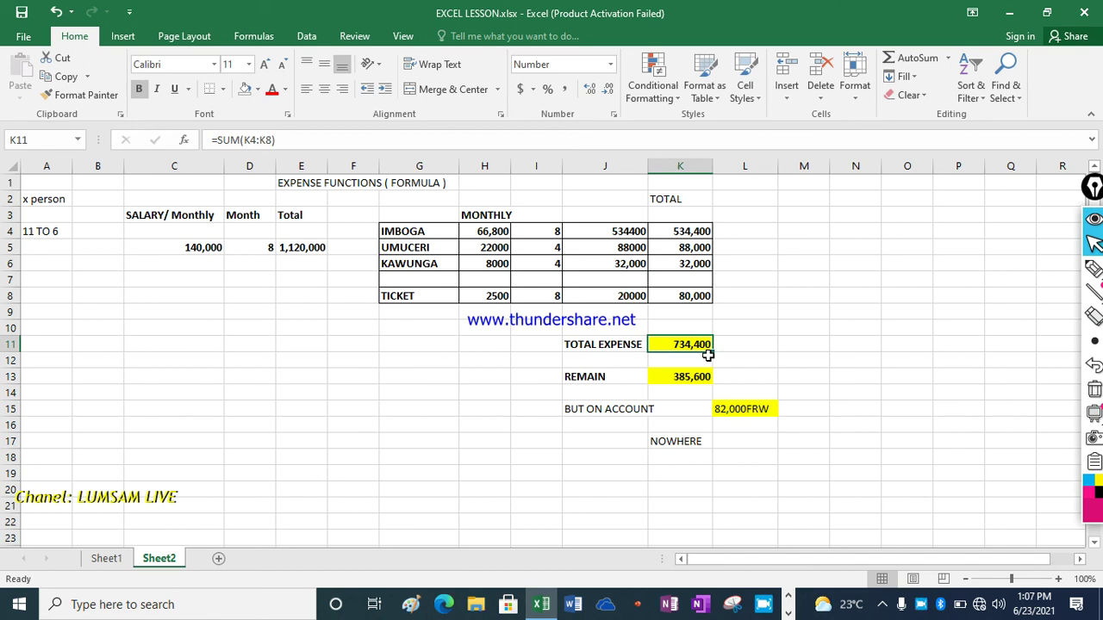
pyautogui.click(683, 376)
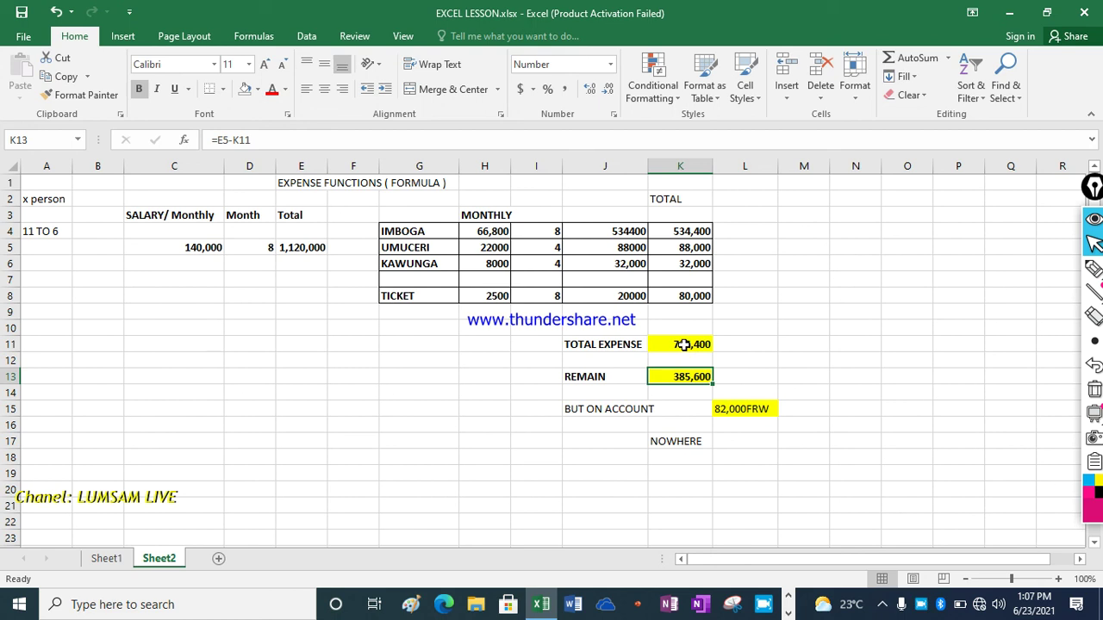
pyautogui.click(297, 249)
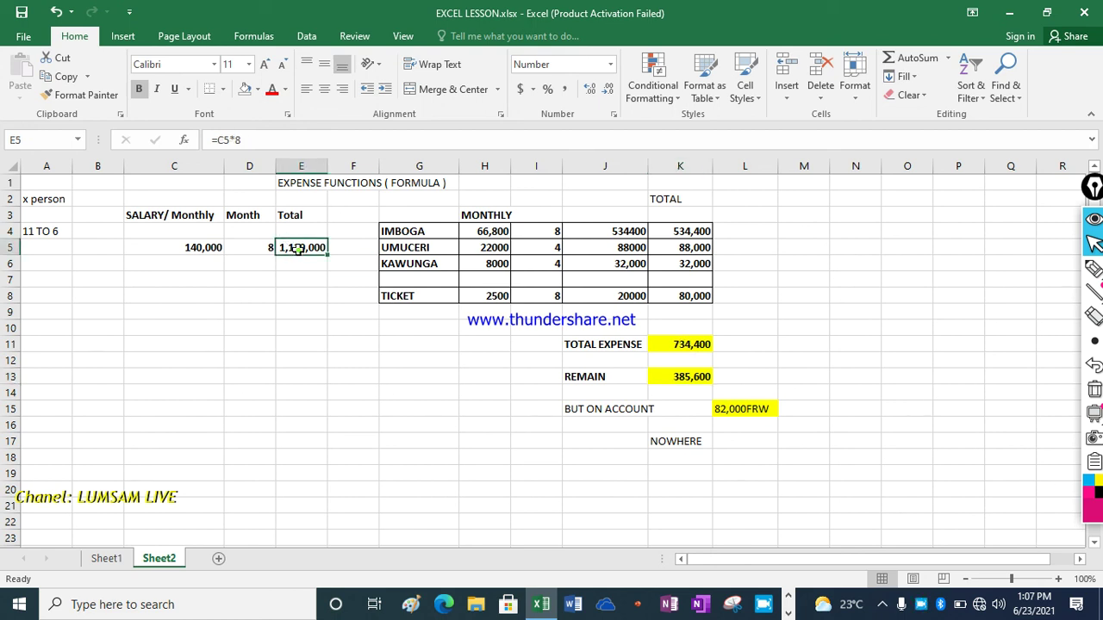
pyautogui.click(683, 377)
pyautogui.write('=')
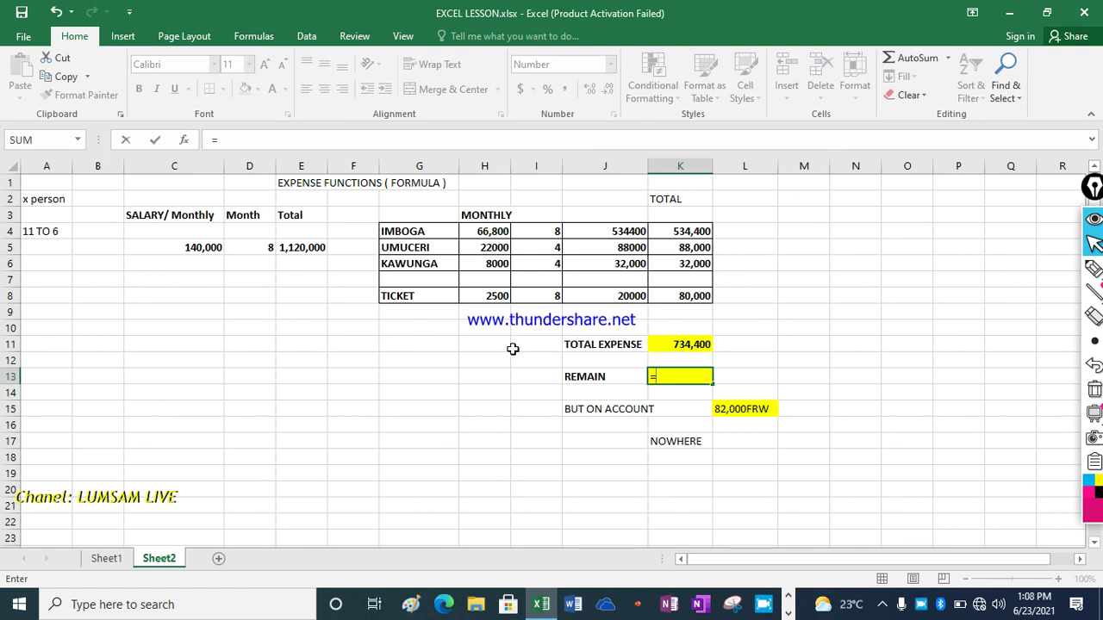
# Enter =E5-K11 in K13 so REMAIN shows 385,600.
pyautogui.click(303, 247)
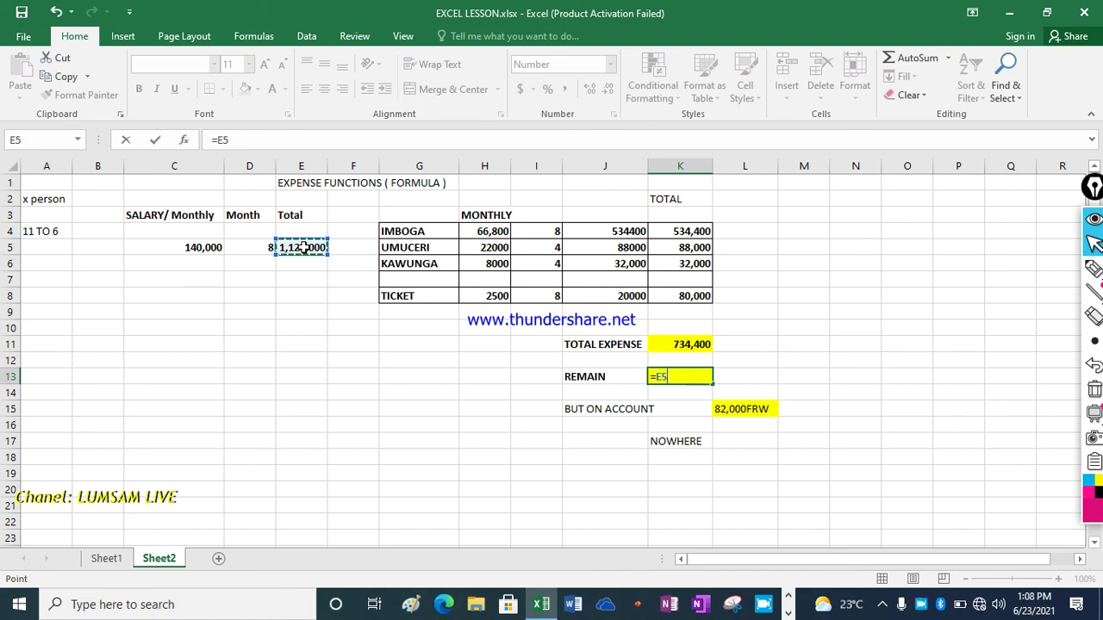
pyautogui.write('-')
pyautogui.click(685, 345)
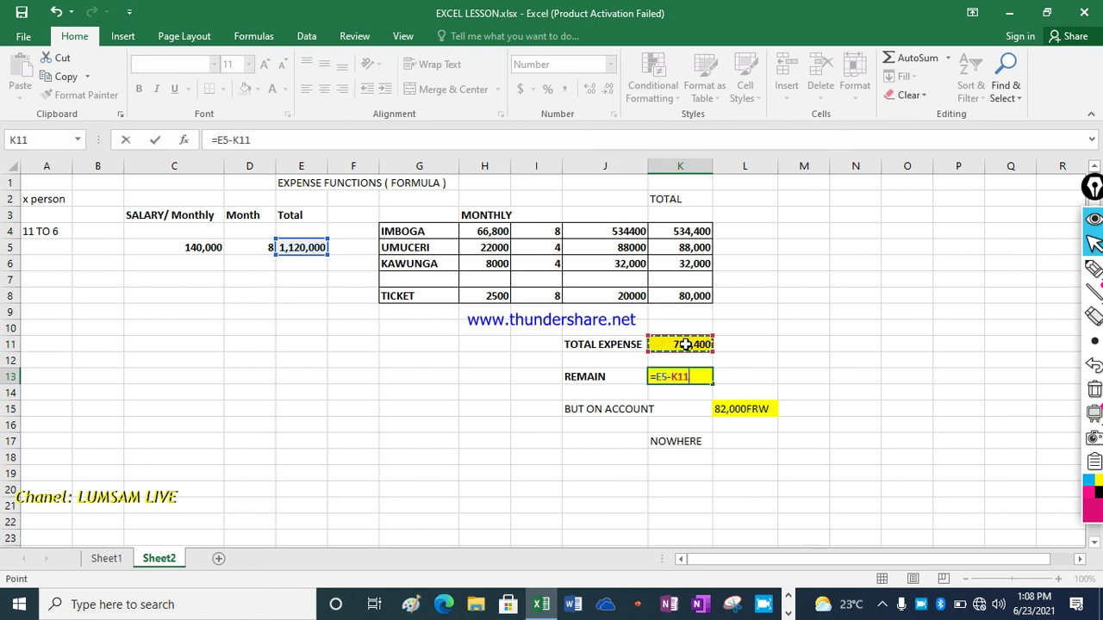
pyautogui.press('Return')
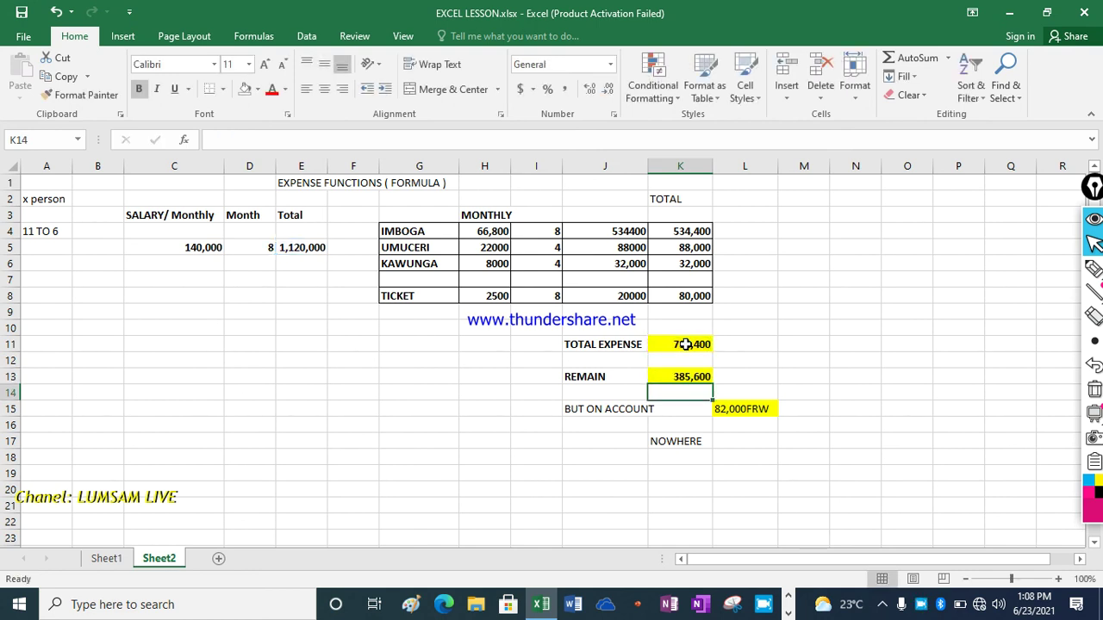
# Recheck the REMAIN formula in K13 and select the empty cell beside BUT ON ACCOUNT.
pyautogui.click(735, 375)
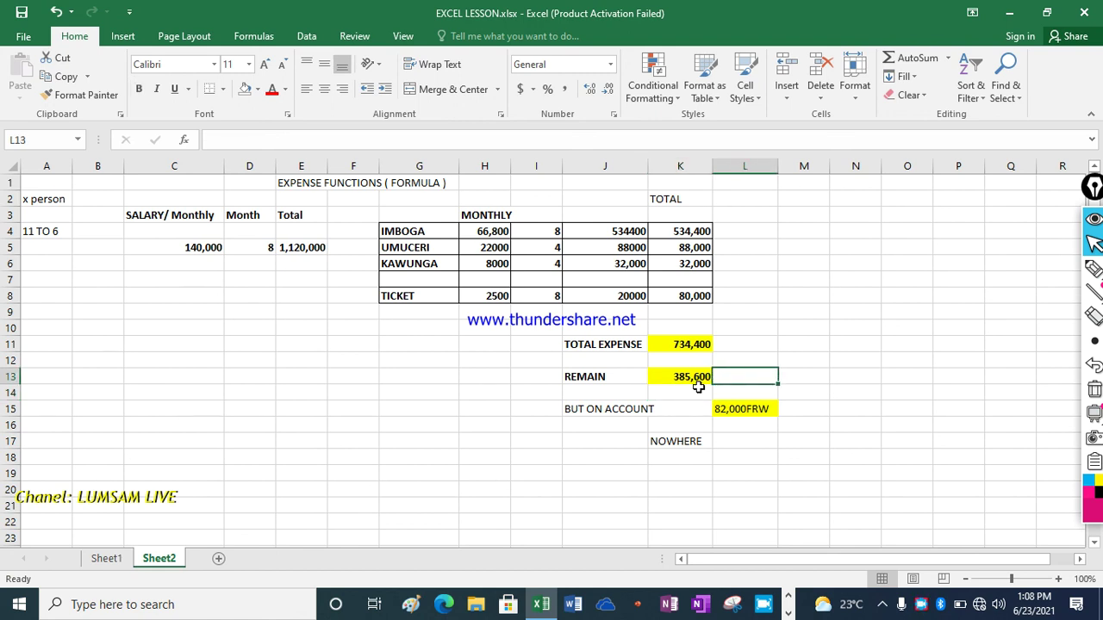
pyautogui.click(684, 376)
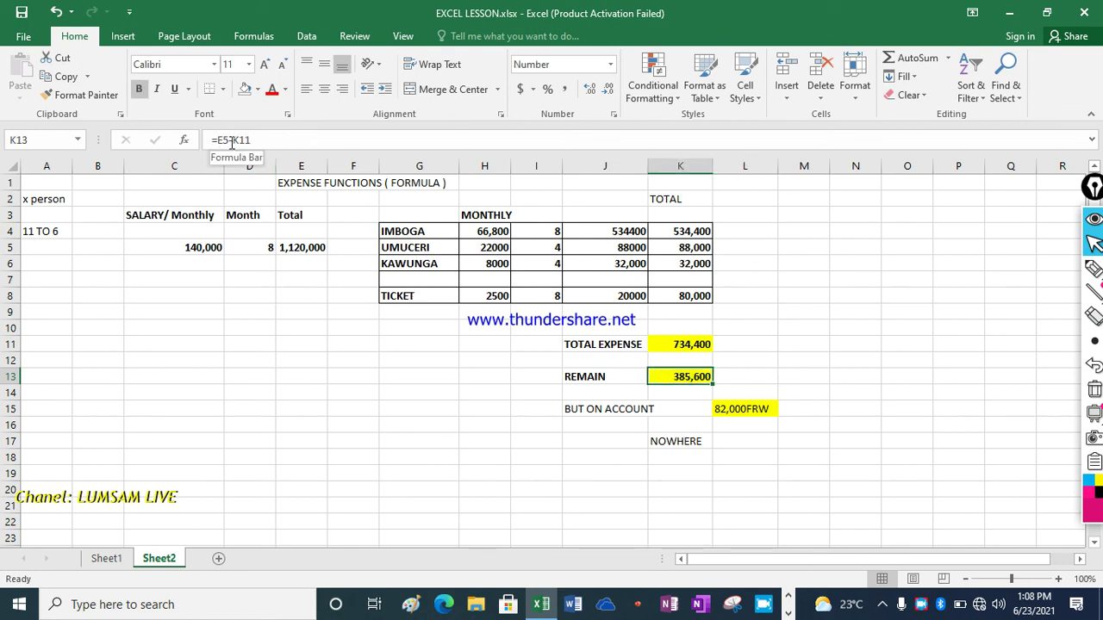
pyautogui.click(734, 380)
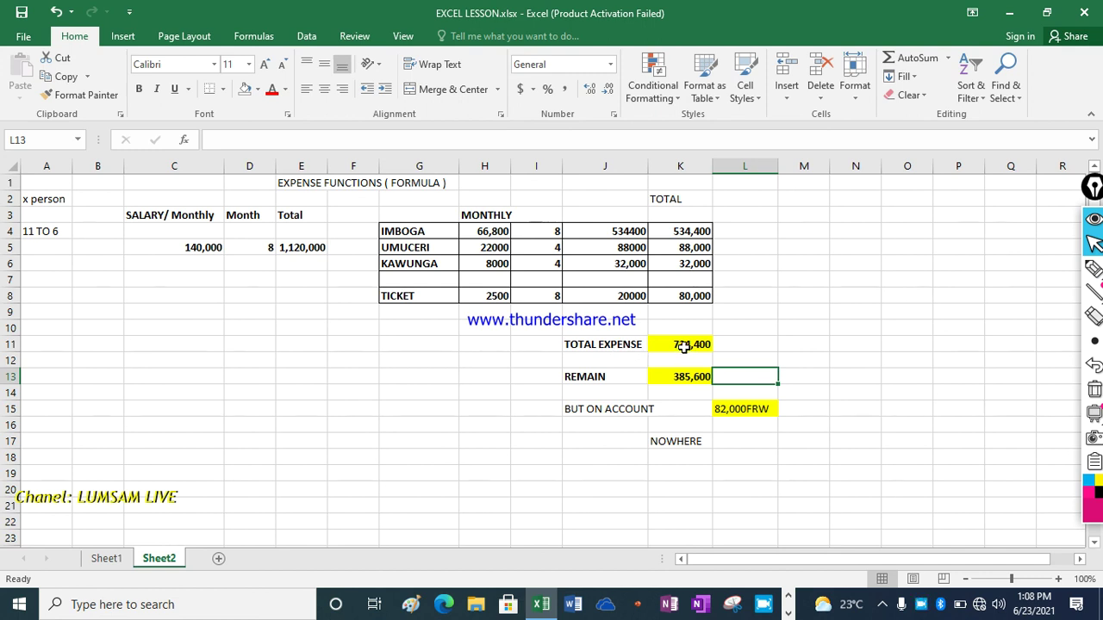
pyautogui.click(678, 406)
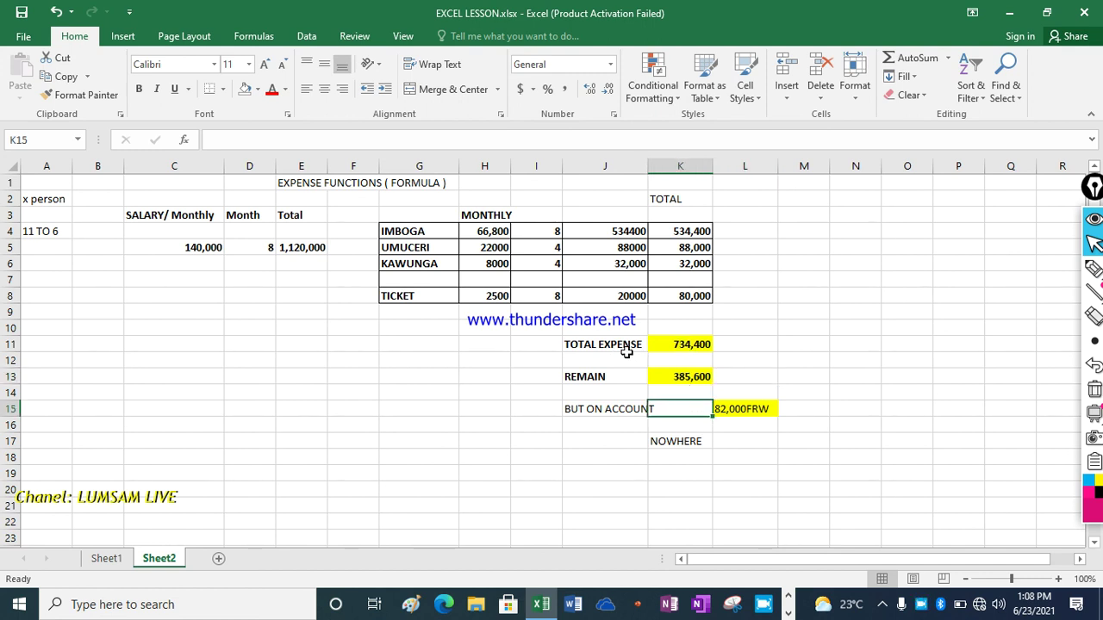
# Widen column J and inspect K15, the REMAIN formula and the 82,000FRW amount in L15.
pyautogui.moveTo(648, 167); pyautogui.dragTo(657, 171)
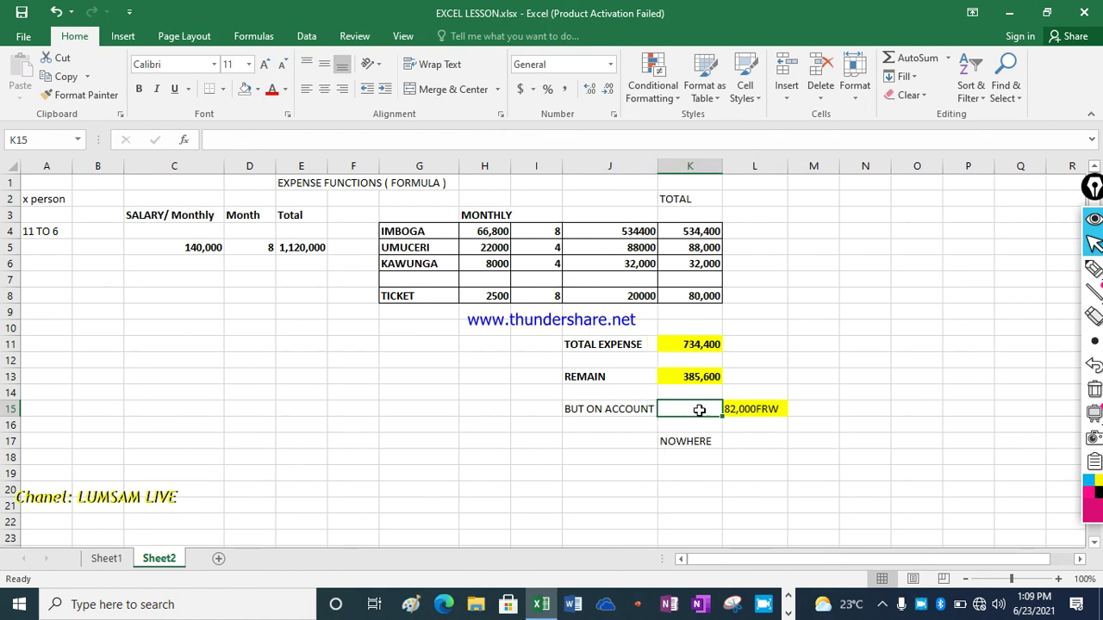
pyautogui.click(755, 436)
pyautogui.click(690, 409)
pyautogui.click(687, 381)
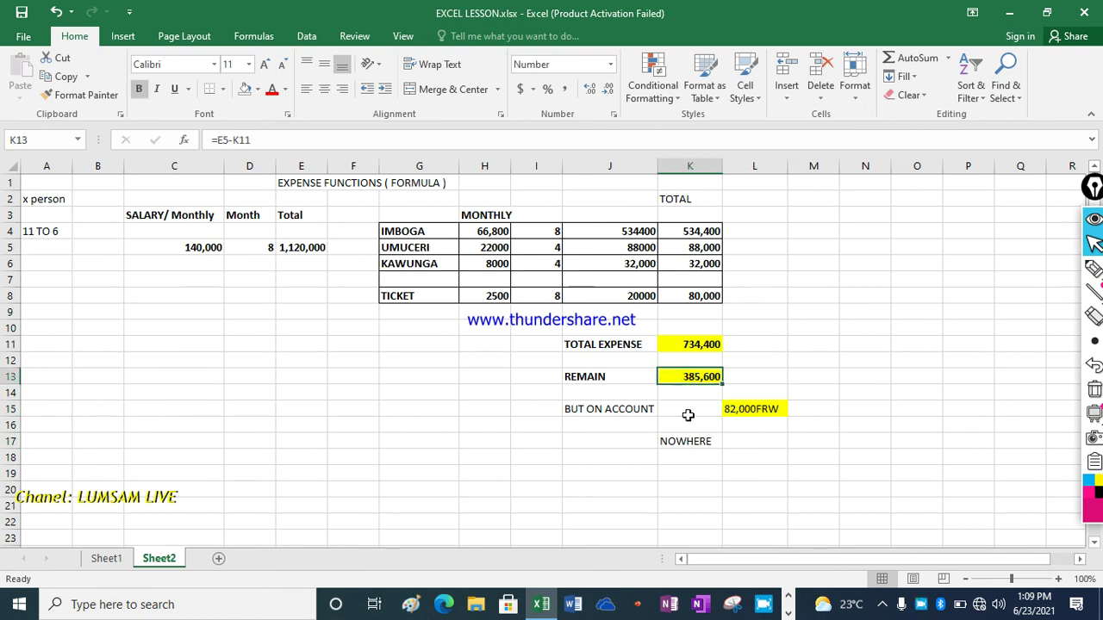
pyautogui.click(746, 412)
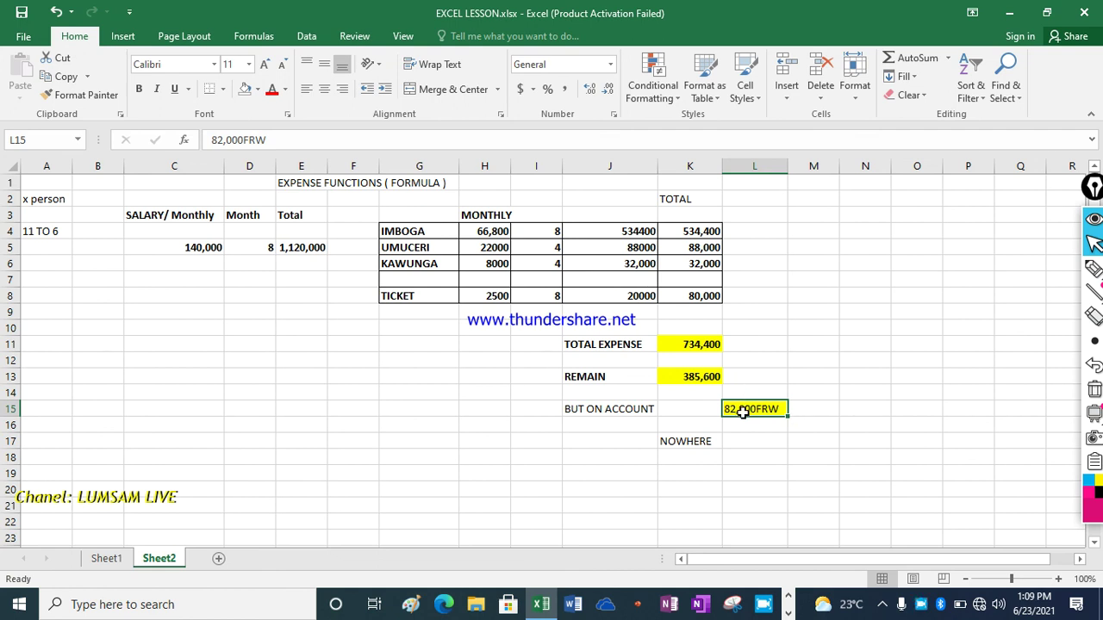
# Move the 82,000FRW amount from L15 into M15, leaving L15 free for a label.
pyautogui.hotkey('ctrl', 'c')
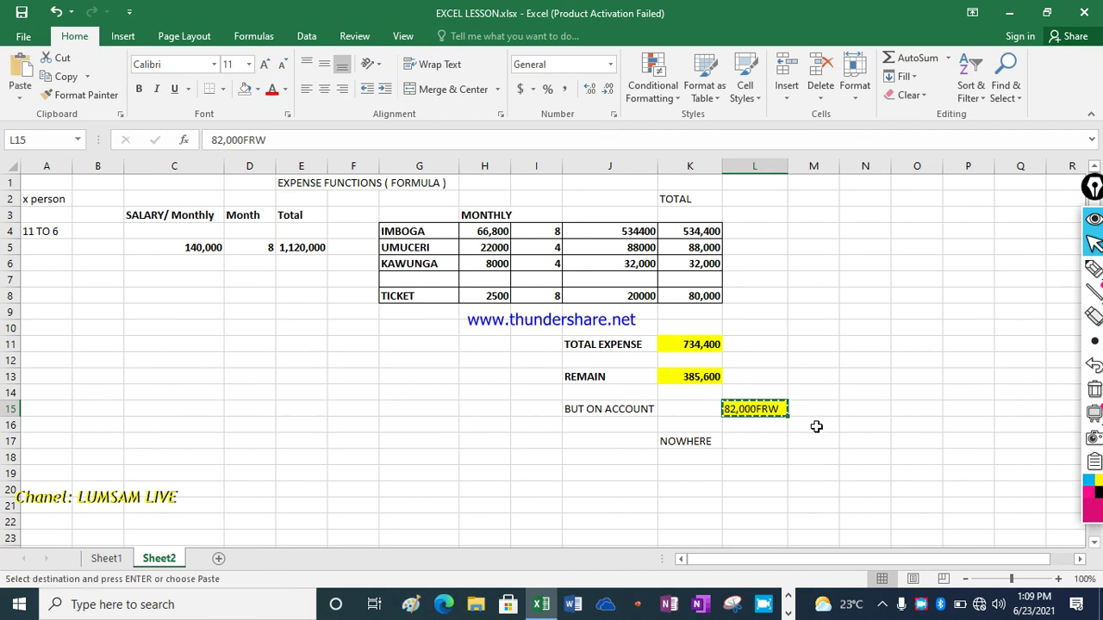
pyautogui.click(821, 413)
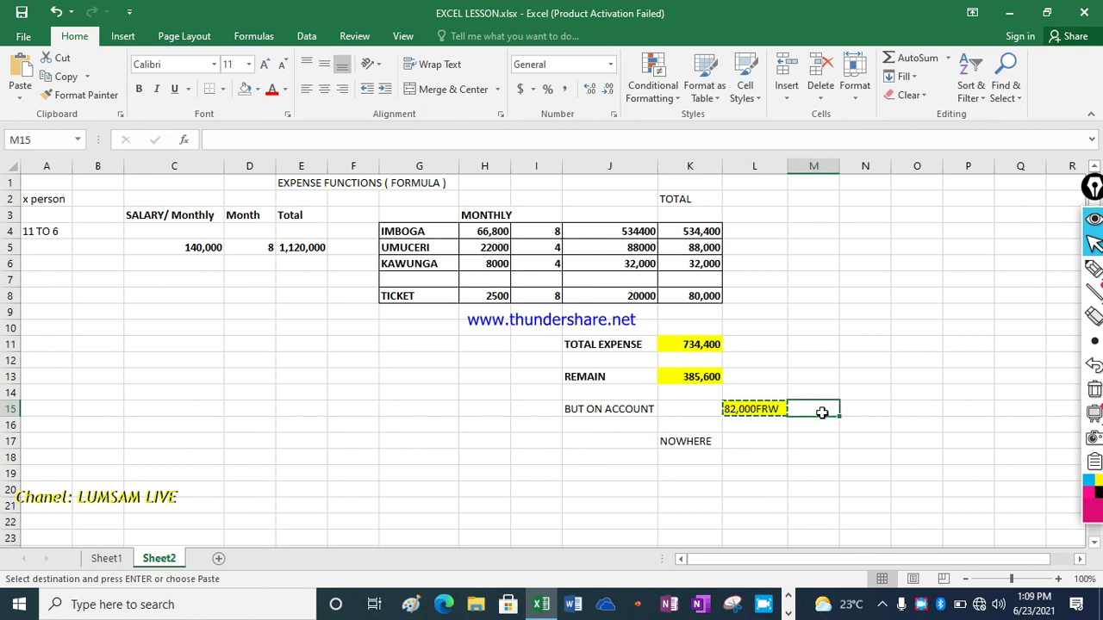
pyautogui.hotkey('ctrl', 'v')
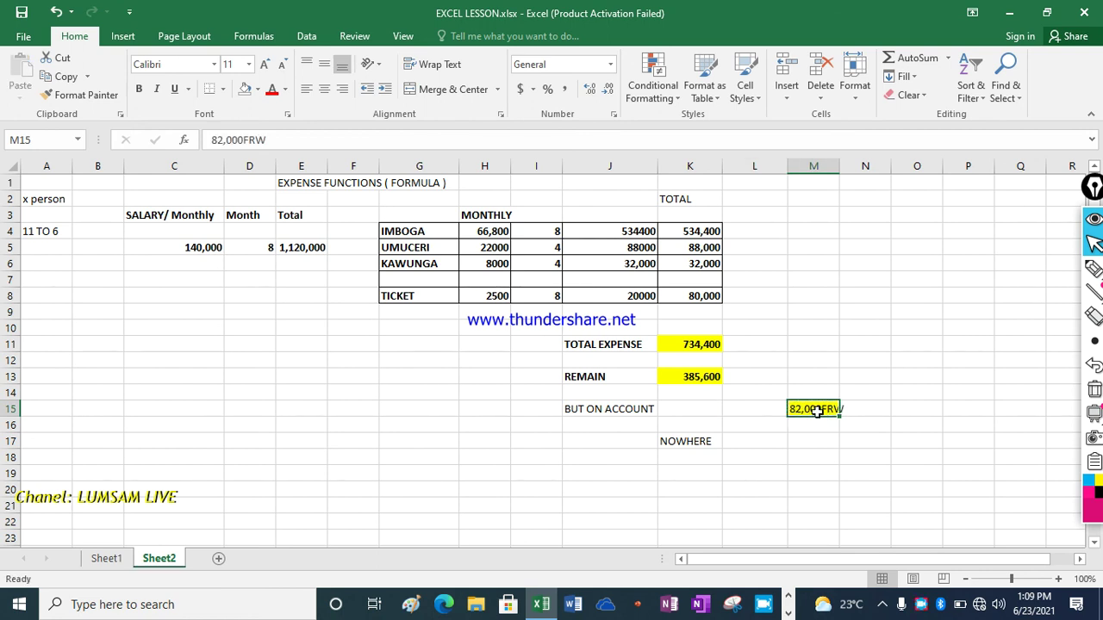
pyautogui.click(772, 409)
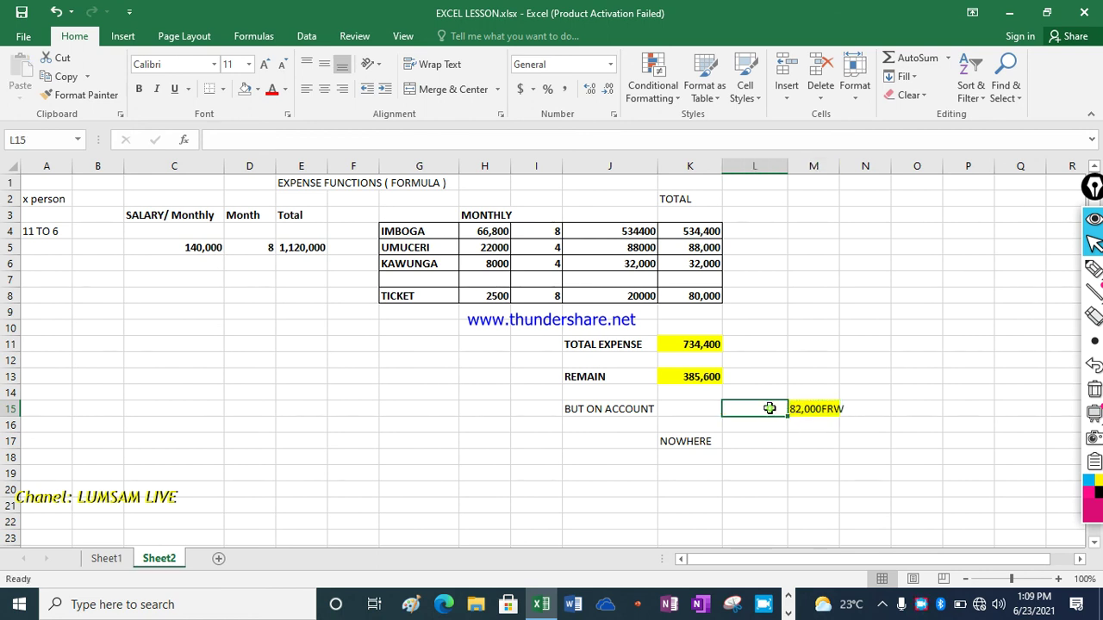
# Label L15 NOW AMOUNT beside the 82,000FRW amount and widen column M.
pyautogui.write('NOW')
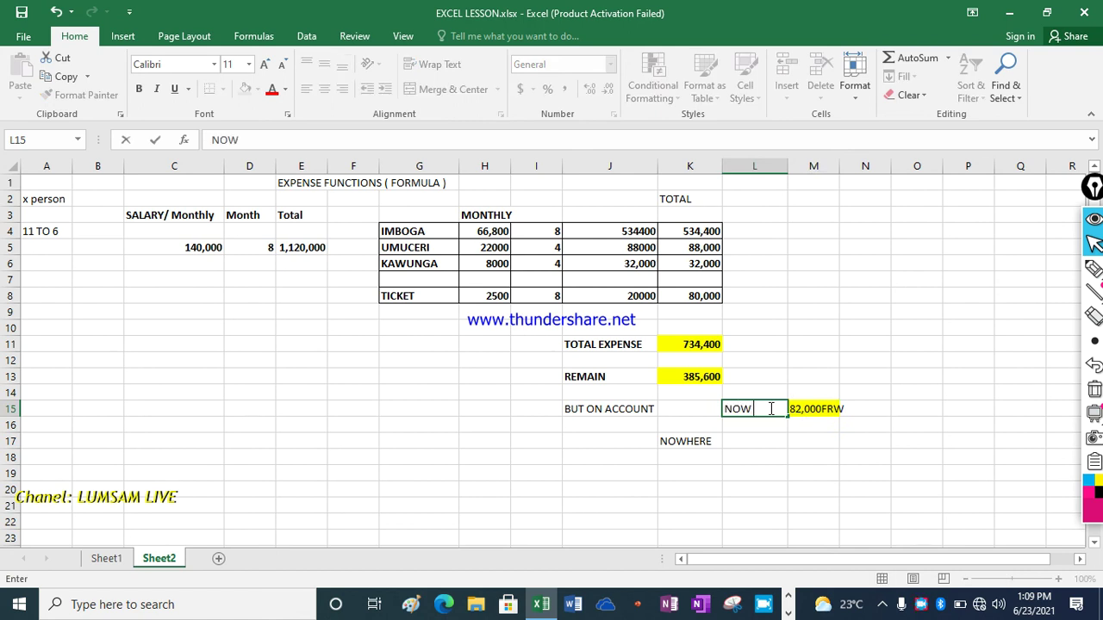
pyautogui.write(' AM')
pyautogui.write('OUNT')
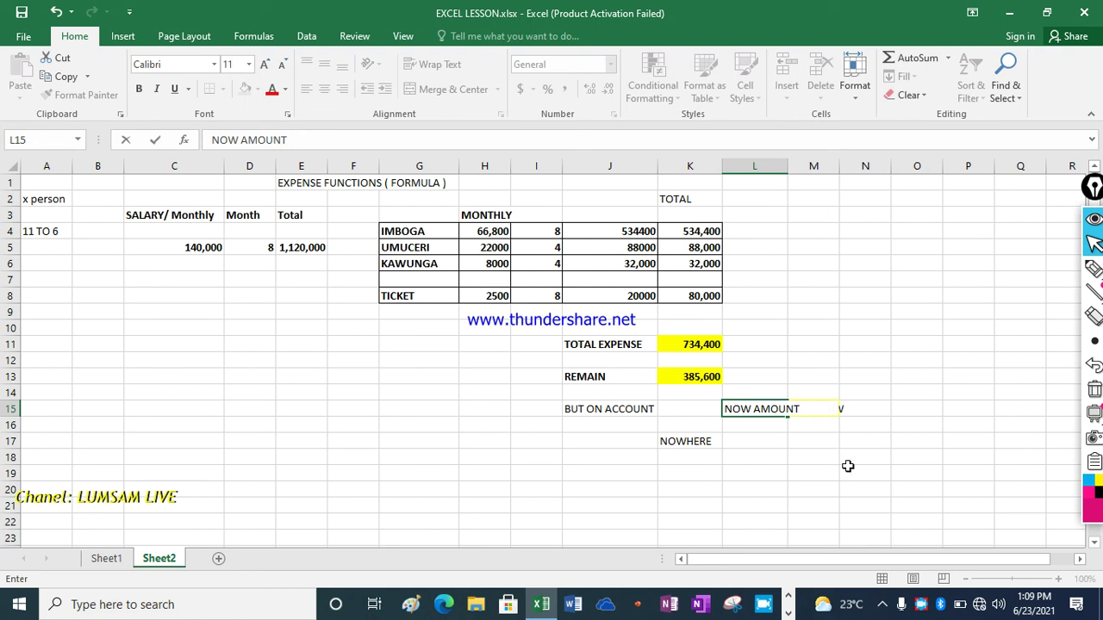
pyautogui.click(850, 469)
pyautogui.moveTo(840, 170); pyautogui.dragTo(862, 177)
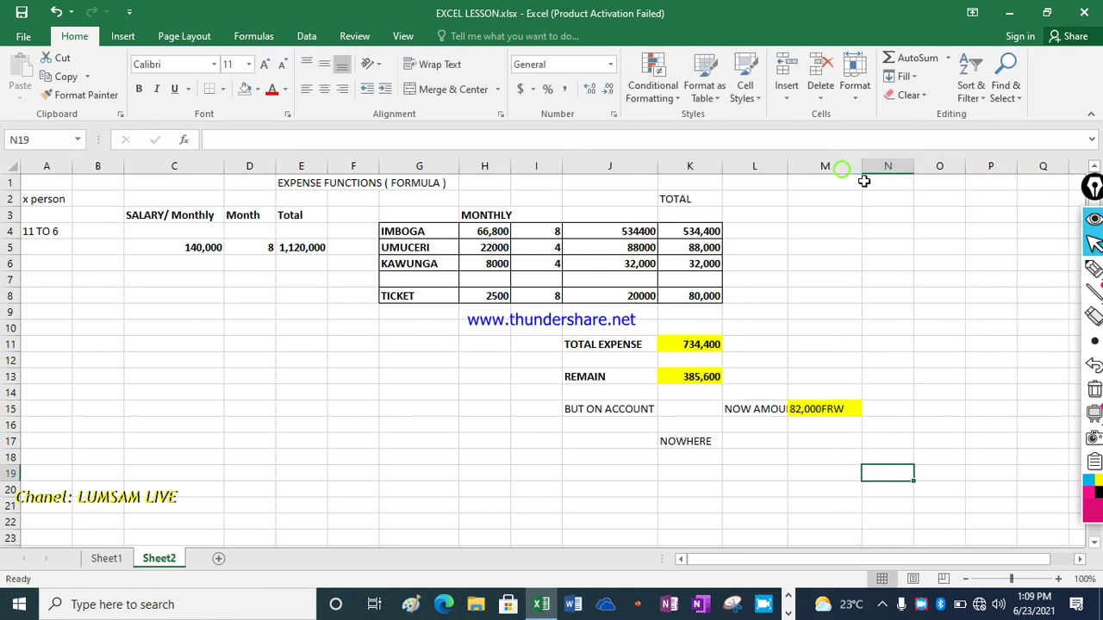
pyautogui.click(822, 413)
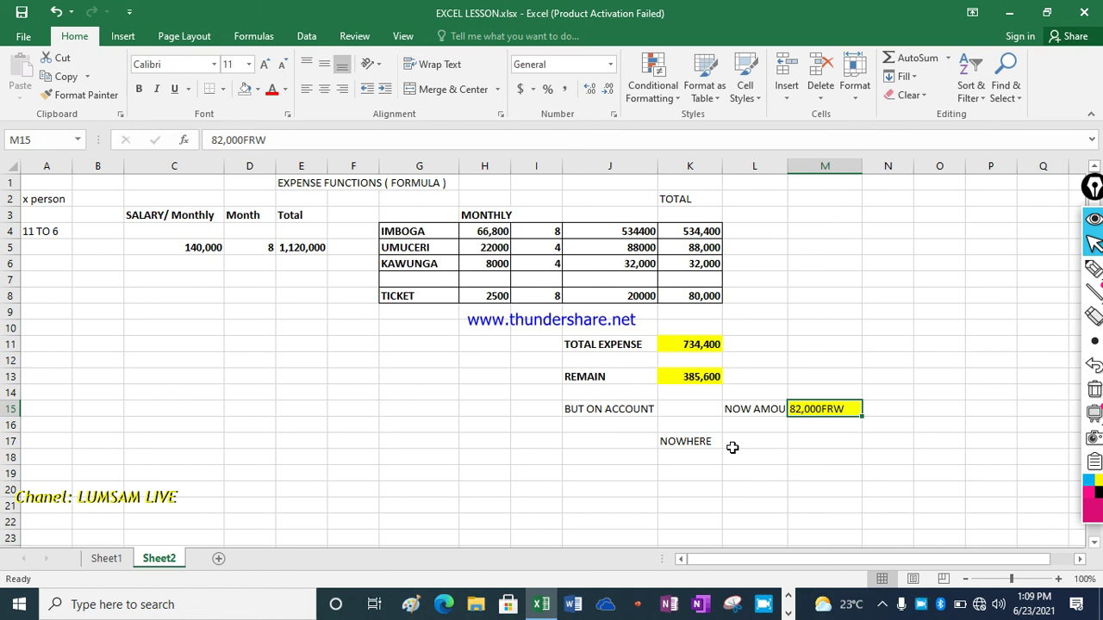
pyautogui.click(703, 408)
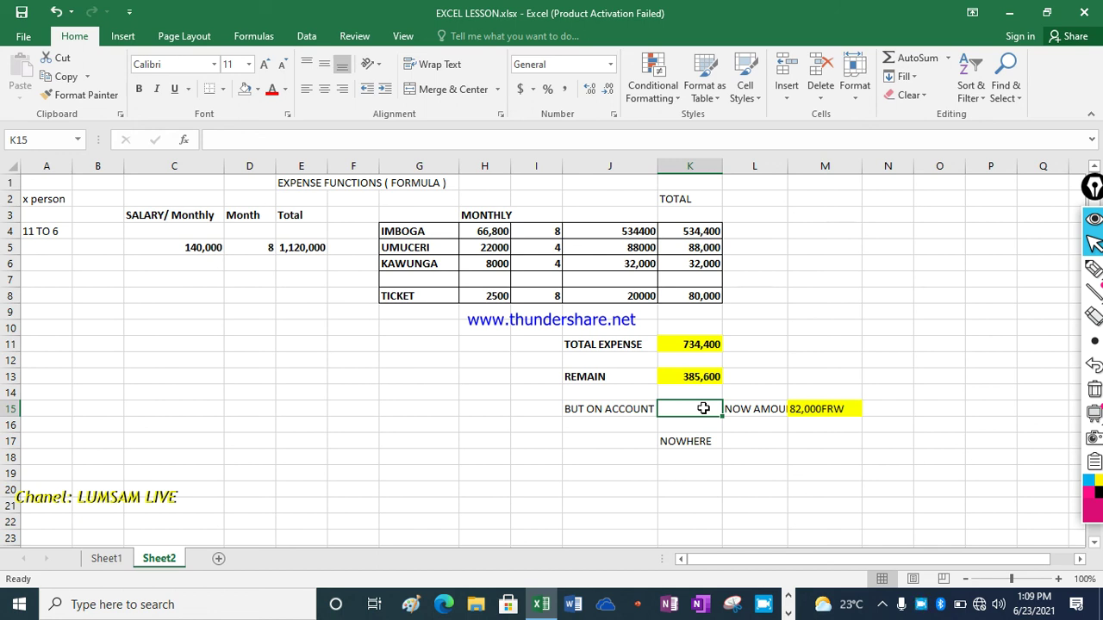
# Move the NOWHERE label from K17 into L17.
pyautogui.click(755, 410)
pyautogui.hotkey('ctrl', 'c')
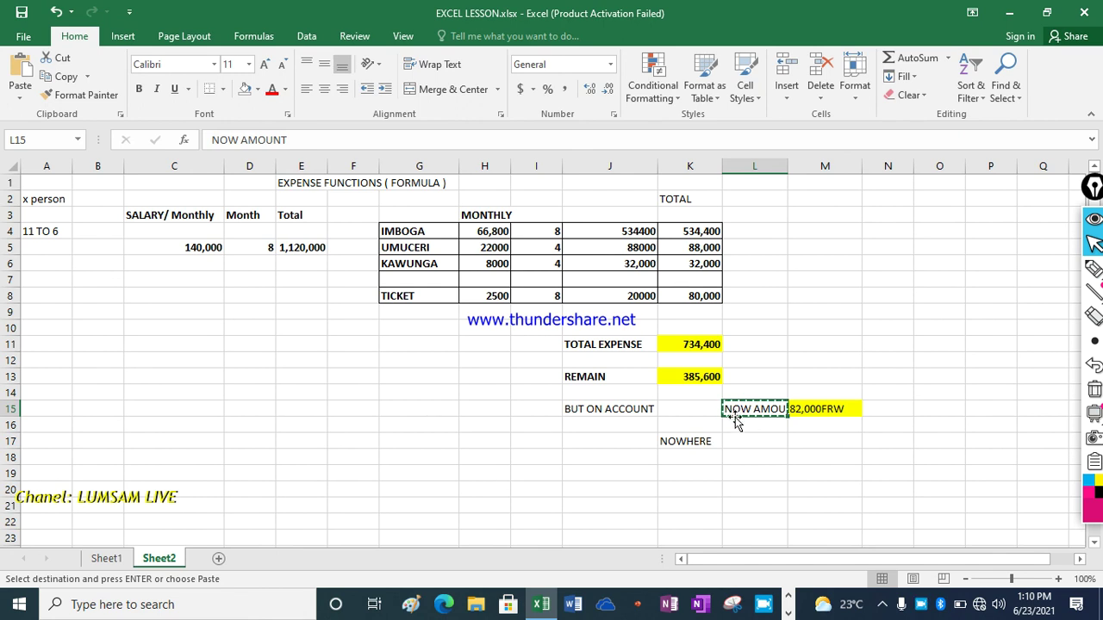
pyautogui.click(735, 442)
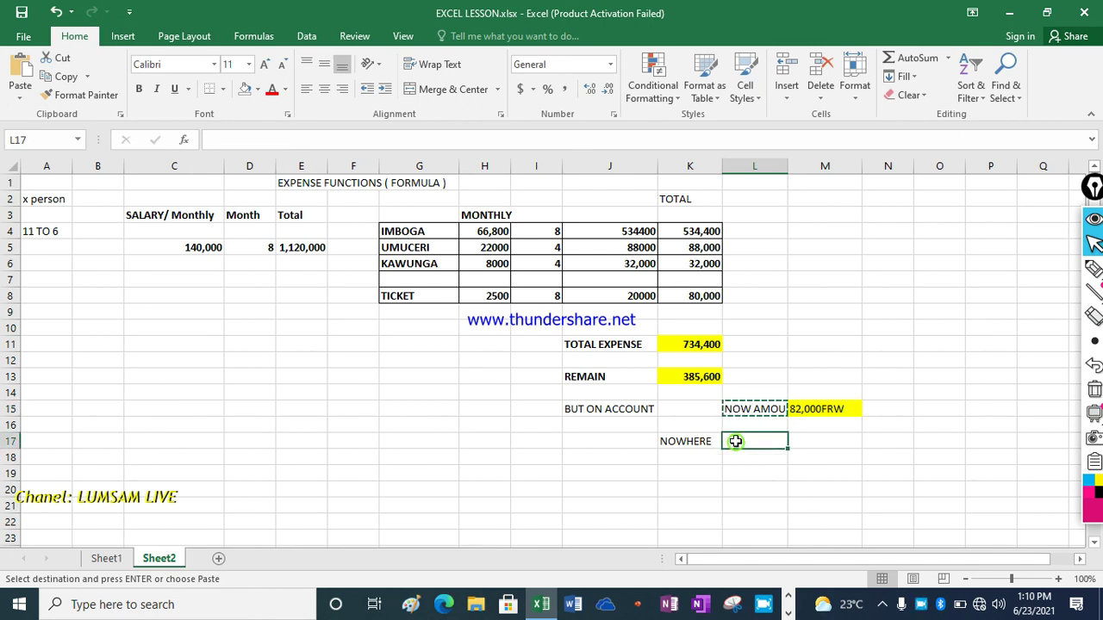
pyautogui.doubleClick(735, 442)
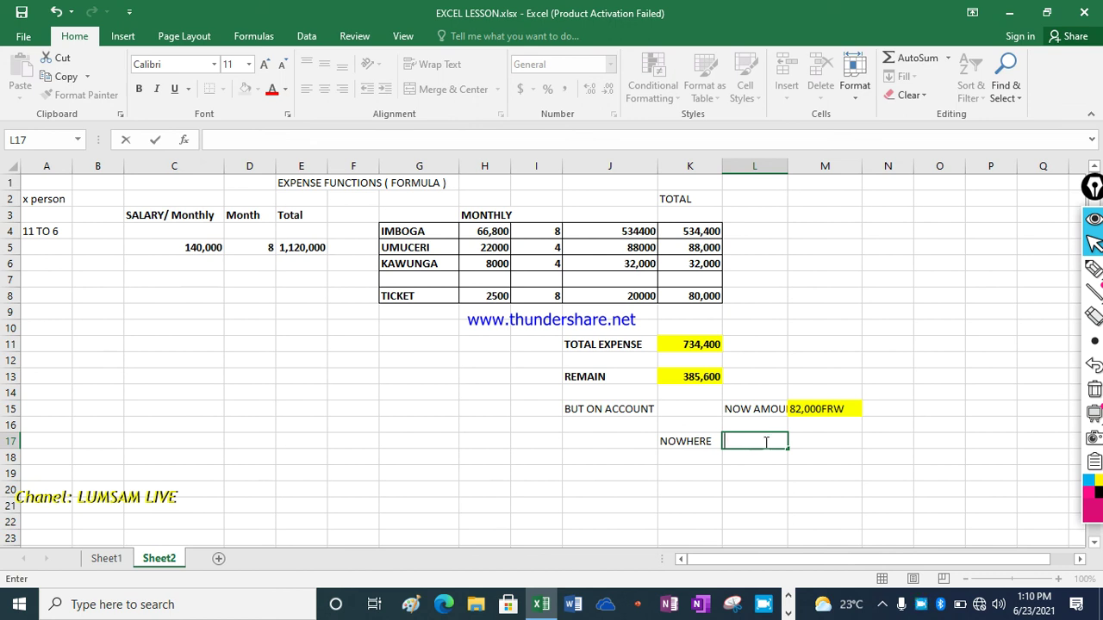
pyautogui.click(682, 442)
pyautogui.hotkey('ctrl', 'c')
pyautogui.click(752, 445)
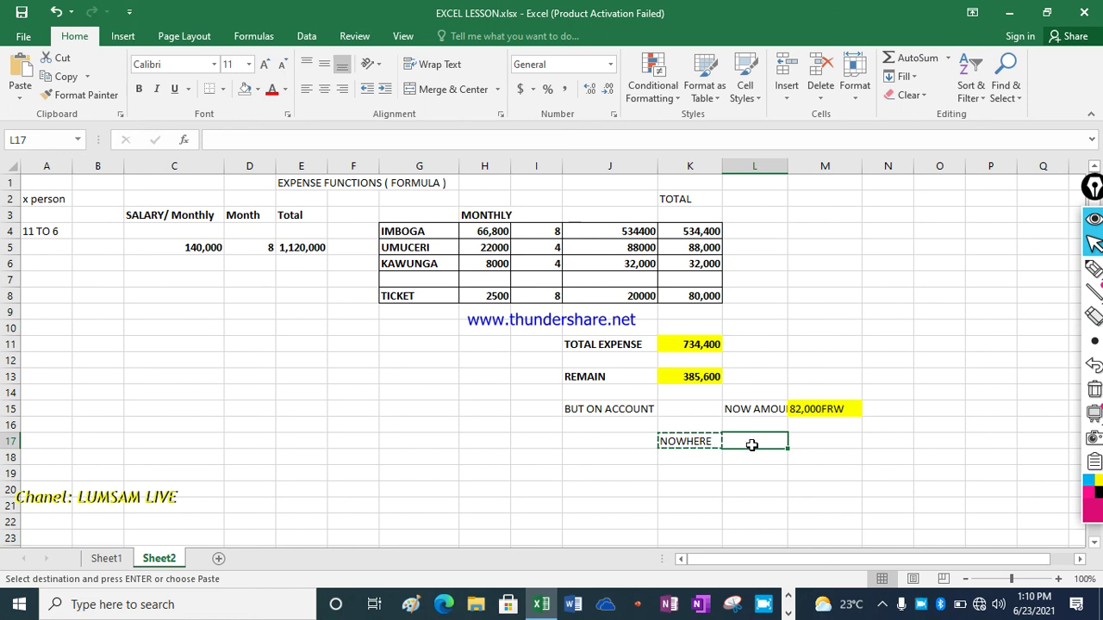
pyautogui.press('Return')
pyautogui.click(796, 443)
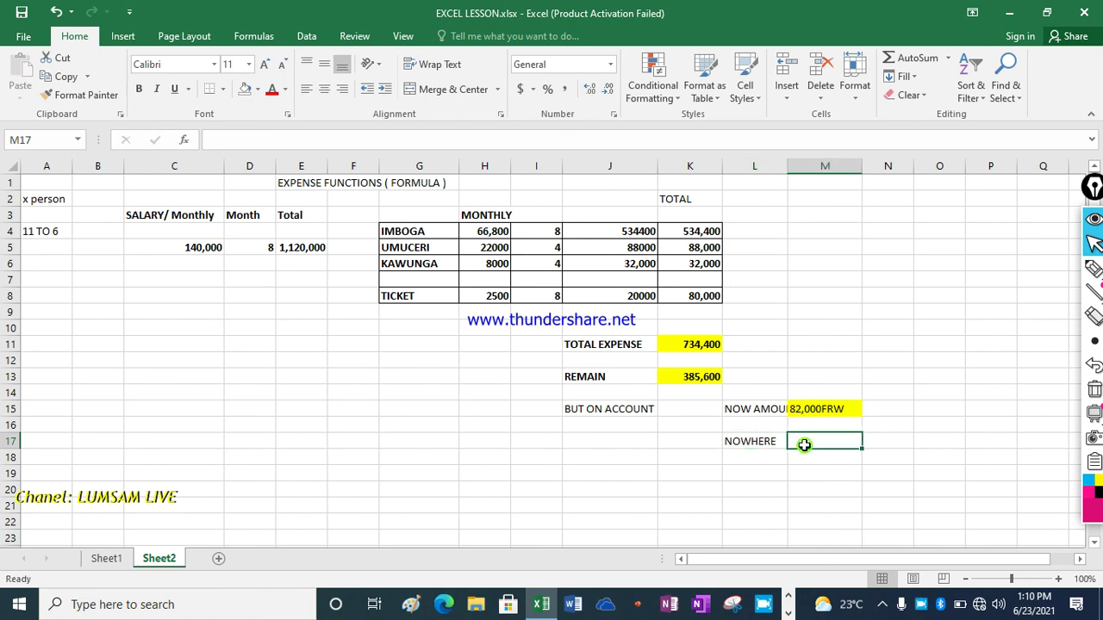
# Widen column L so the full NOW AMOUNT label shows.
pyautogui.click(592, 405)
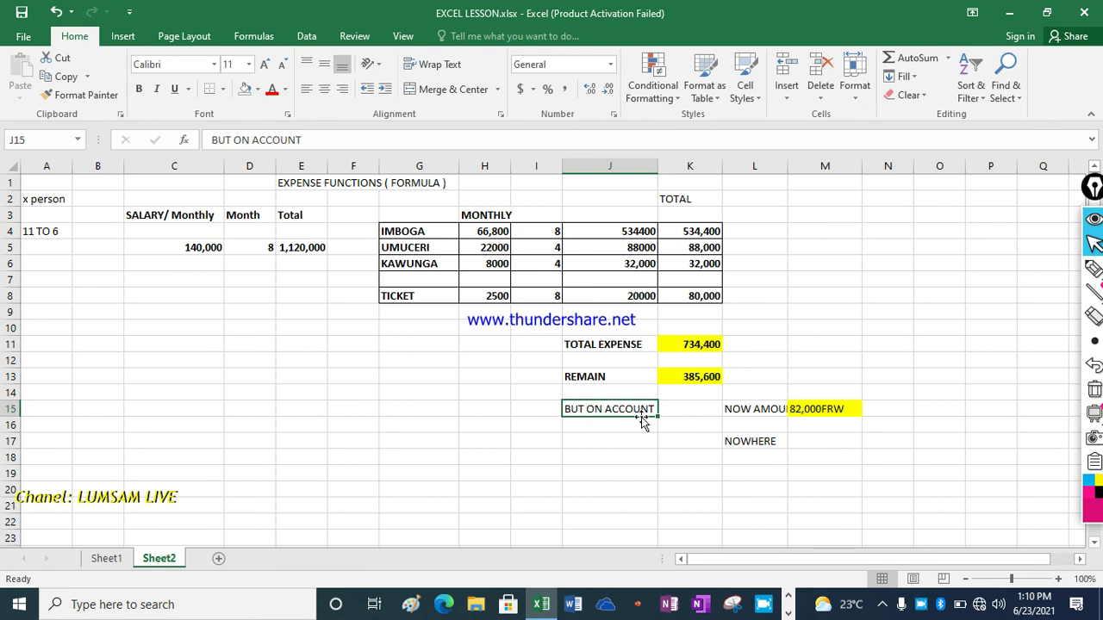
pyautogui.click(734, 408)
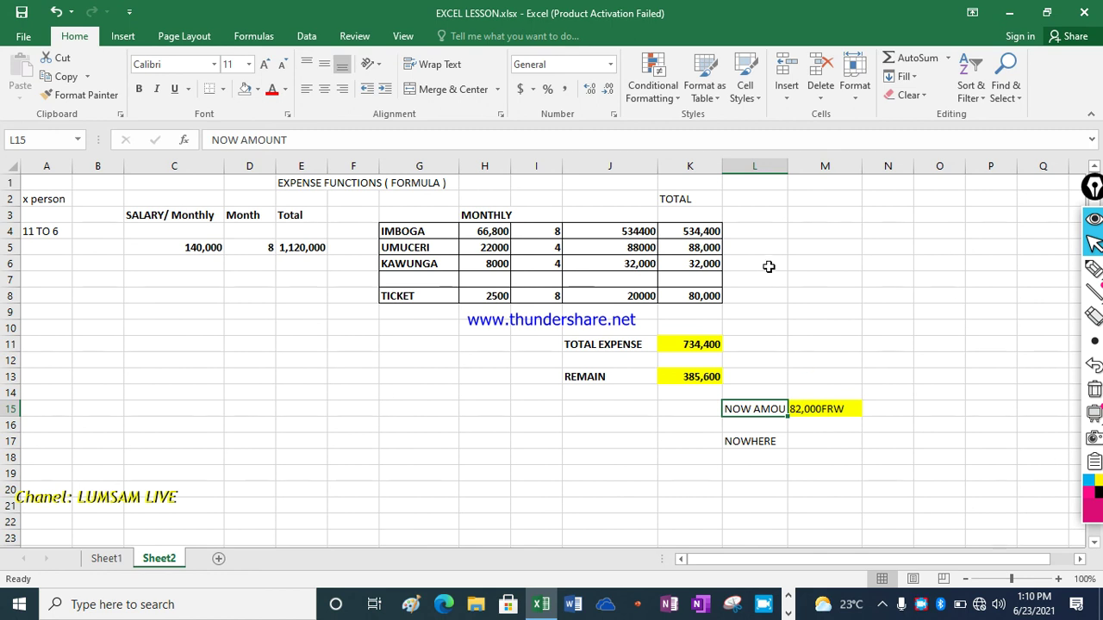
pyautogui.moveTo(787, 170); pyautogui.dragTo(821, 173)
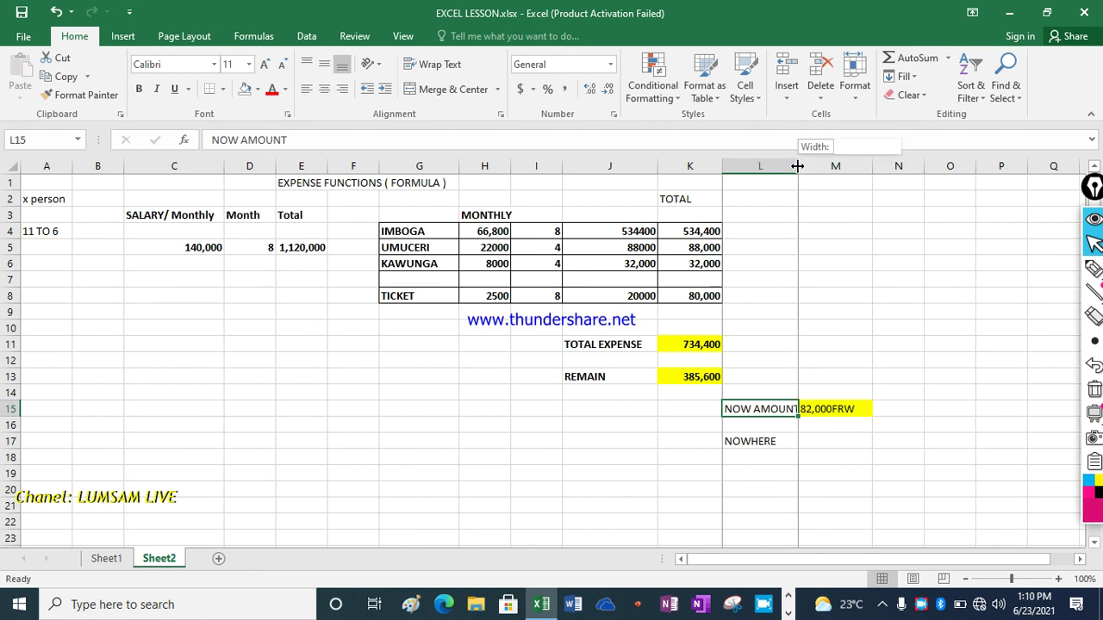
pyautogui.click(839, 440)
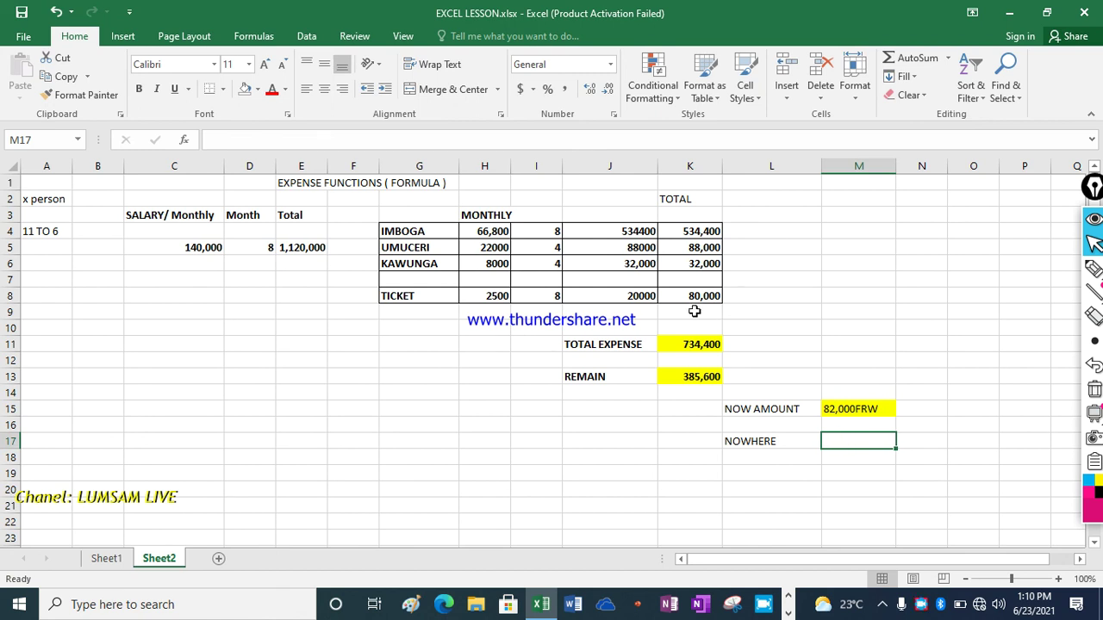
# Fill M17 with a light gold colour.
pyautogui.click(257, 90)
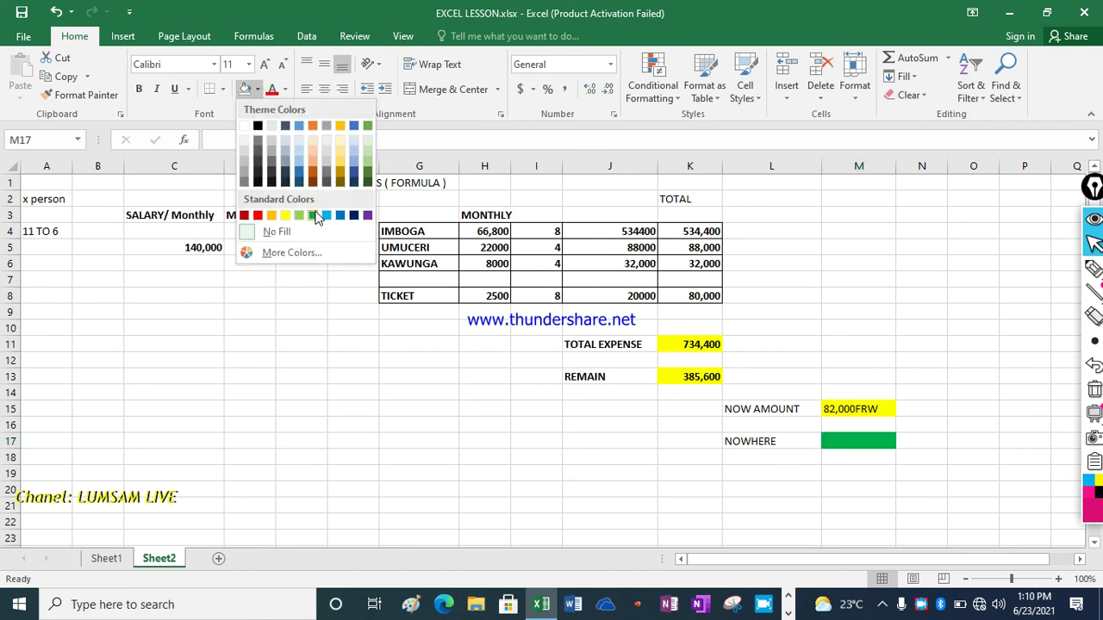
pyautogui.click(341, 164)
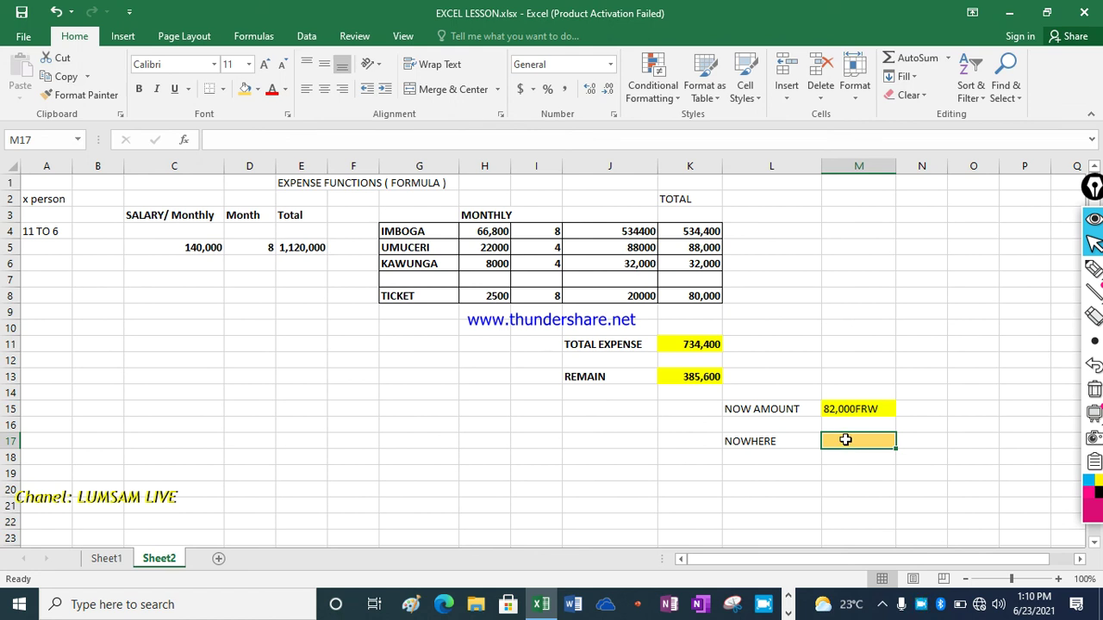
# Enter =K13-M15 in M17 to subtract NOW AMOUNT from REMAIN, which returns #VALUE!
pyautogui.write('=')
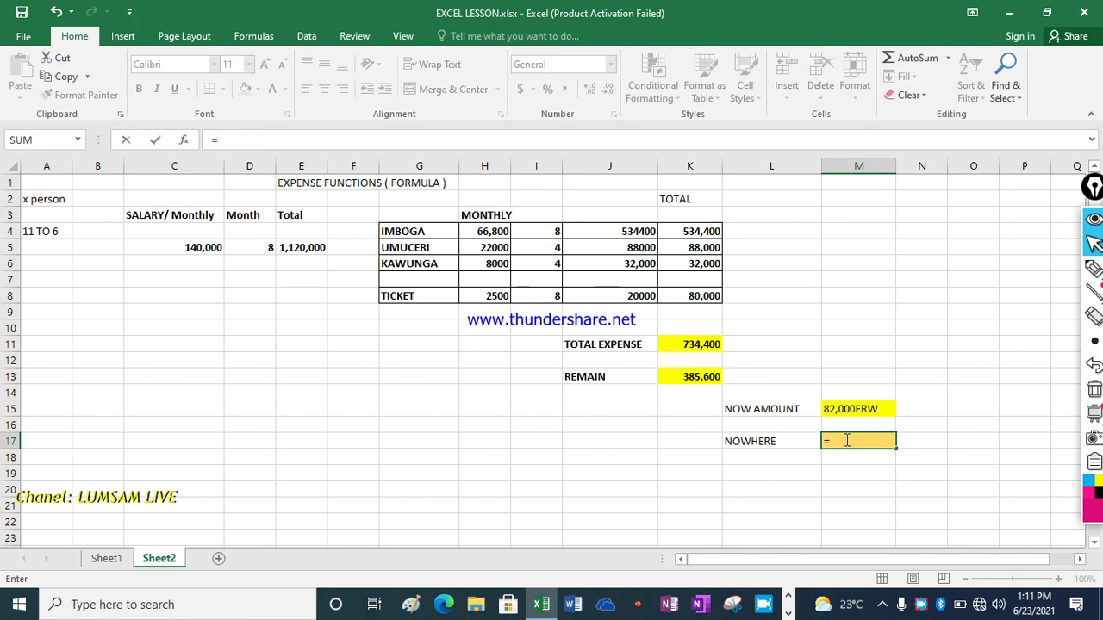
pyautogui.click(691, 376)
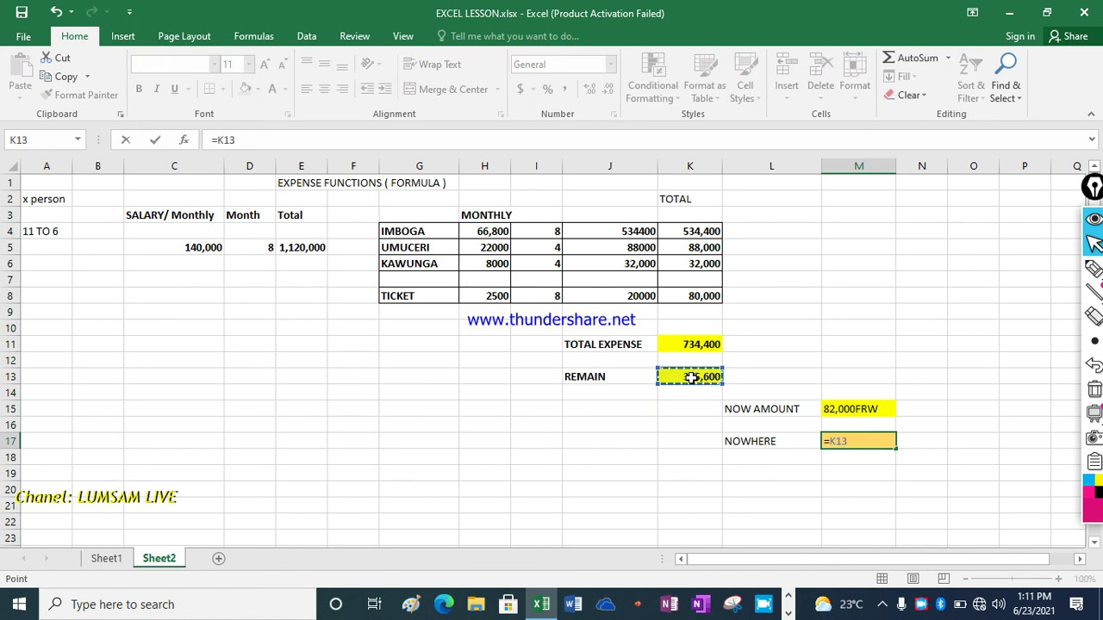
pyautogui.write('-')
pyautogui.click(845, 409)
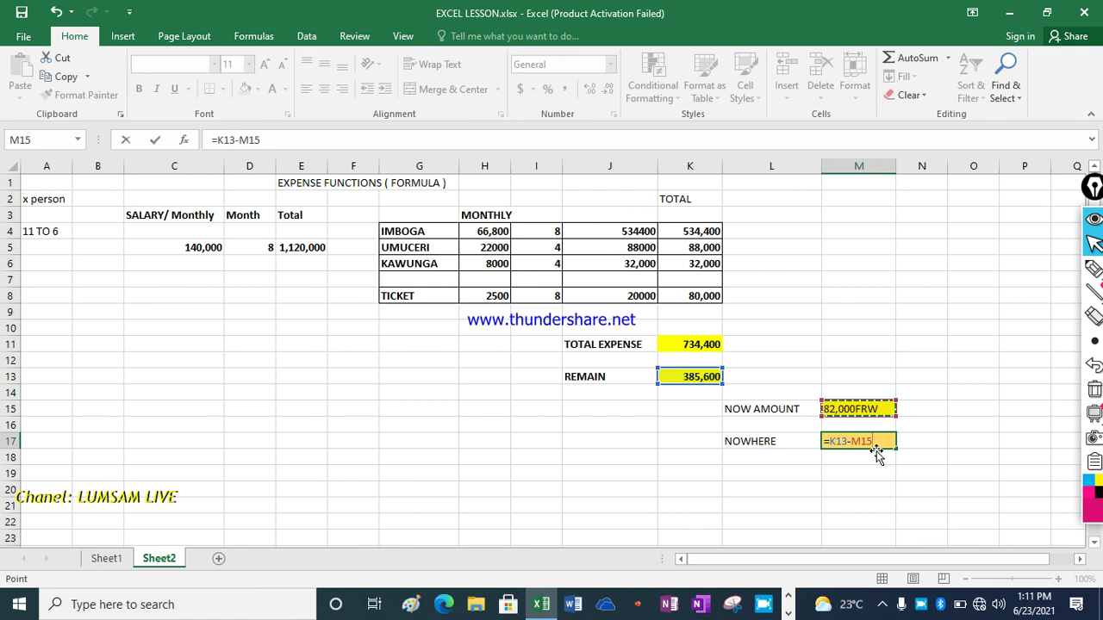
pyautogui.press('Return')
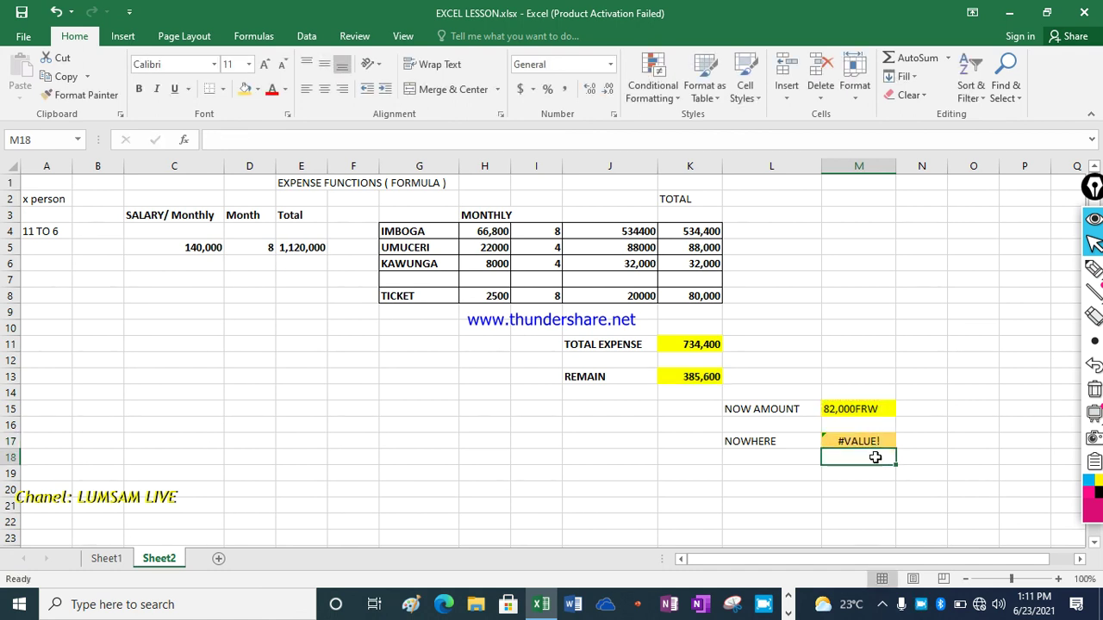
pyautogui.click(873, 441)
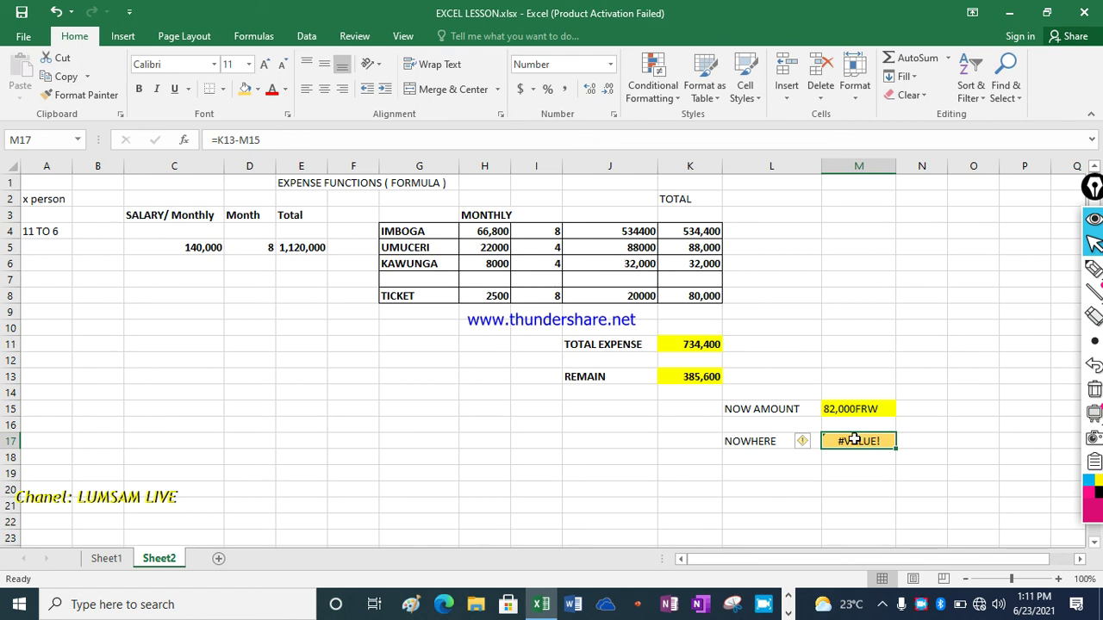
# Remove a stray comma typed into M19 and reselect the M17 formula cell.
pyautogui.click(865, 476)
pyautogui.write(',')
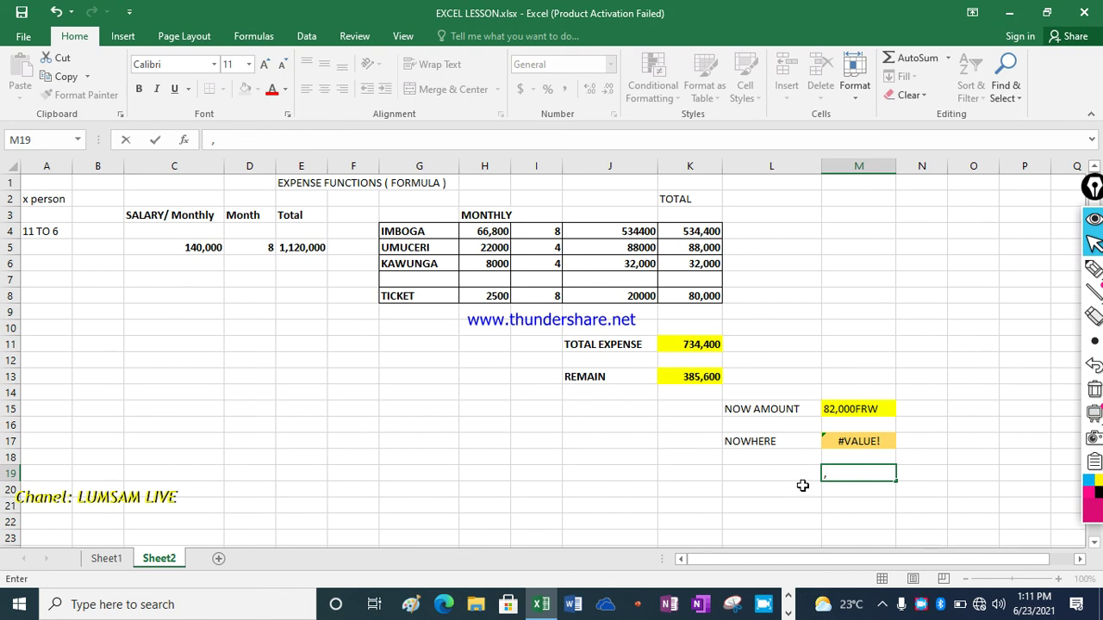
pyautogui.press('BackSpace')
pyautogui.click(866, 443)
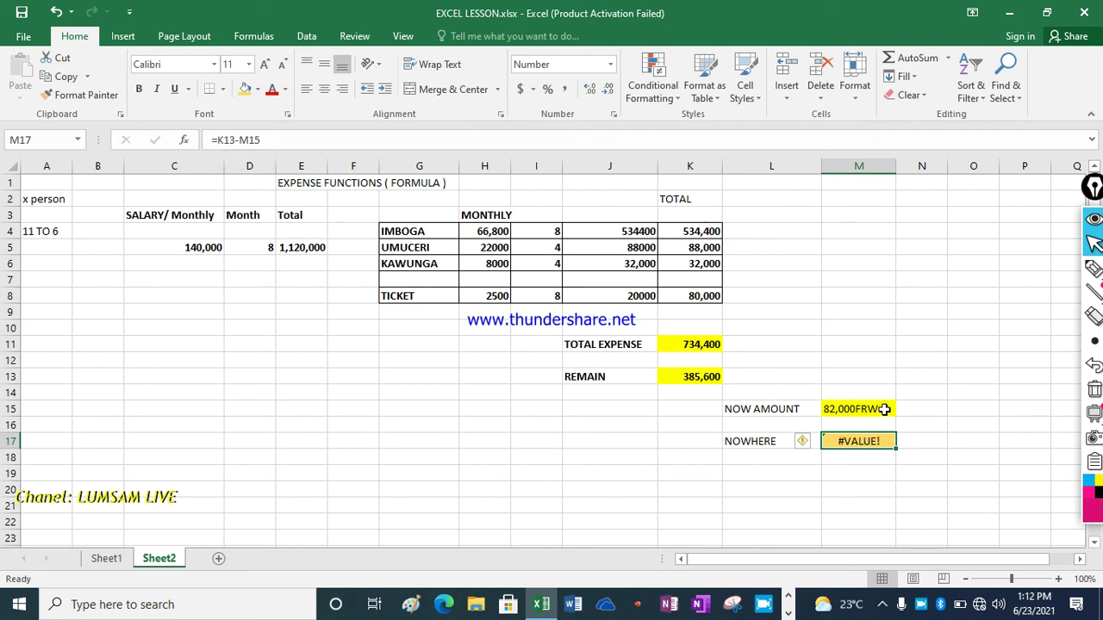
# Delete the trailing letters of 82,000FRW in M15, leaving 82,000F.
pyautogui.click(876, 410)
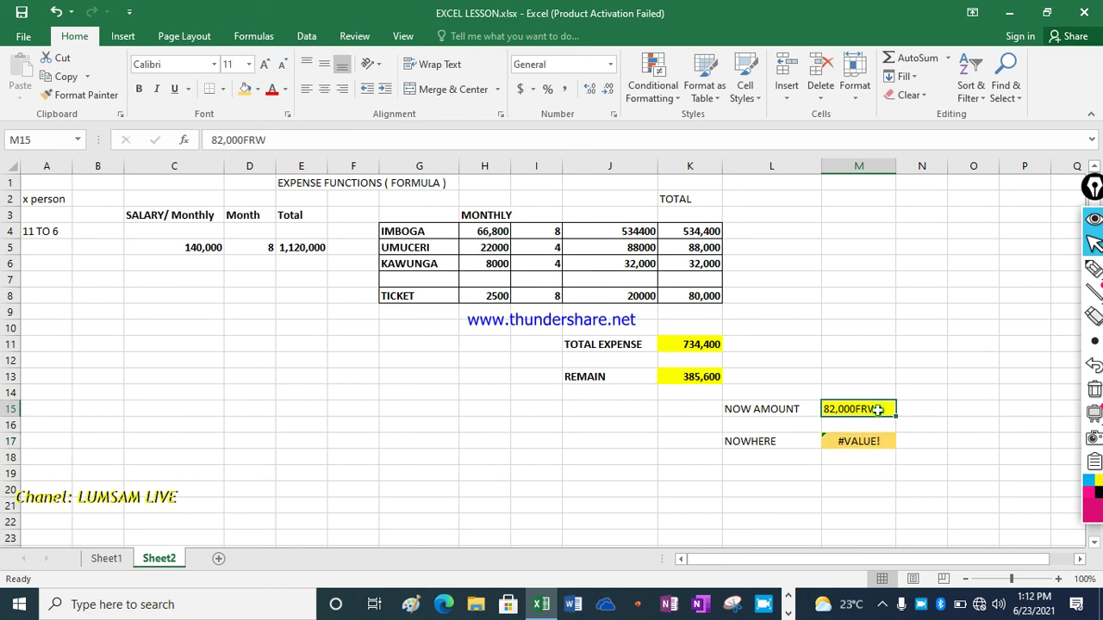
pyautogui.doubleClick(877, 411)
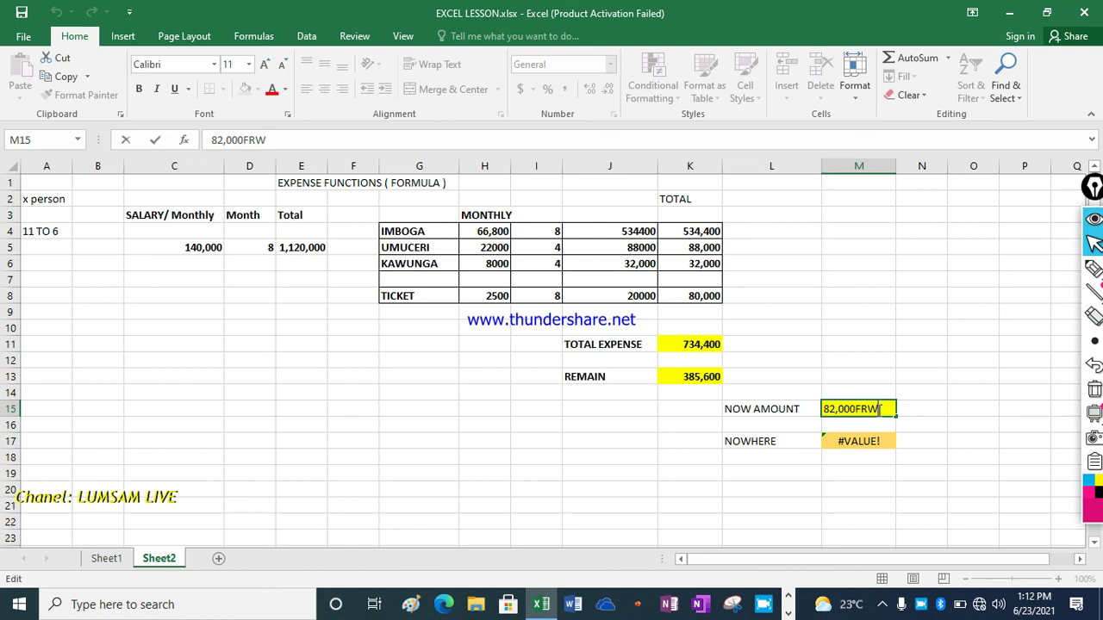
pyautogui.press('BackSpace')
pyautogui.press('BackSpace')
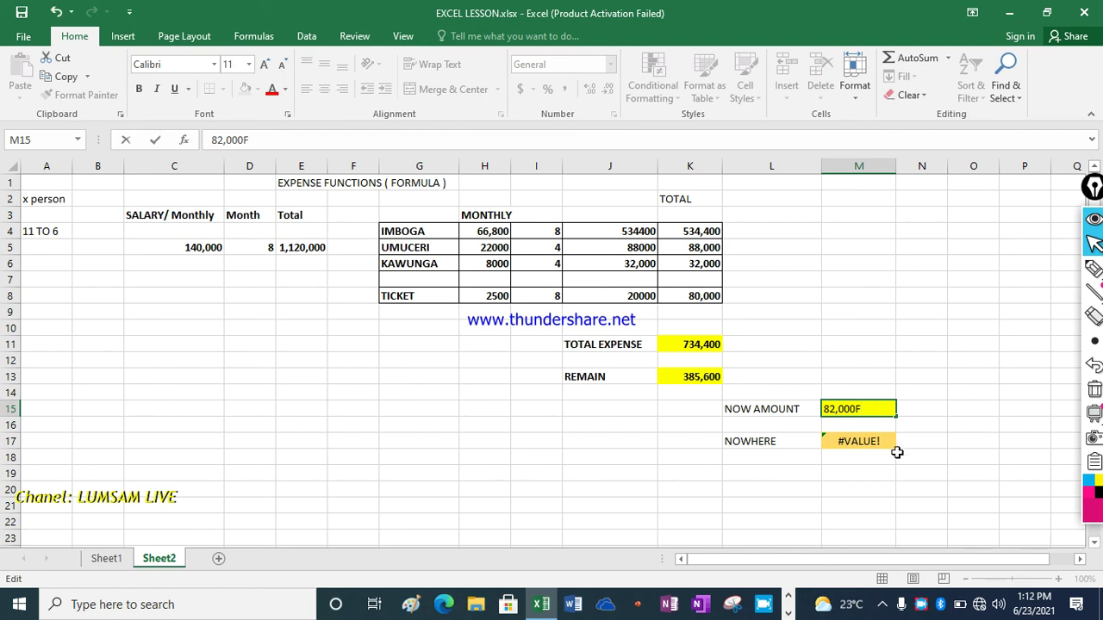